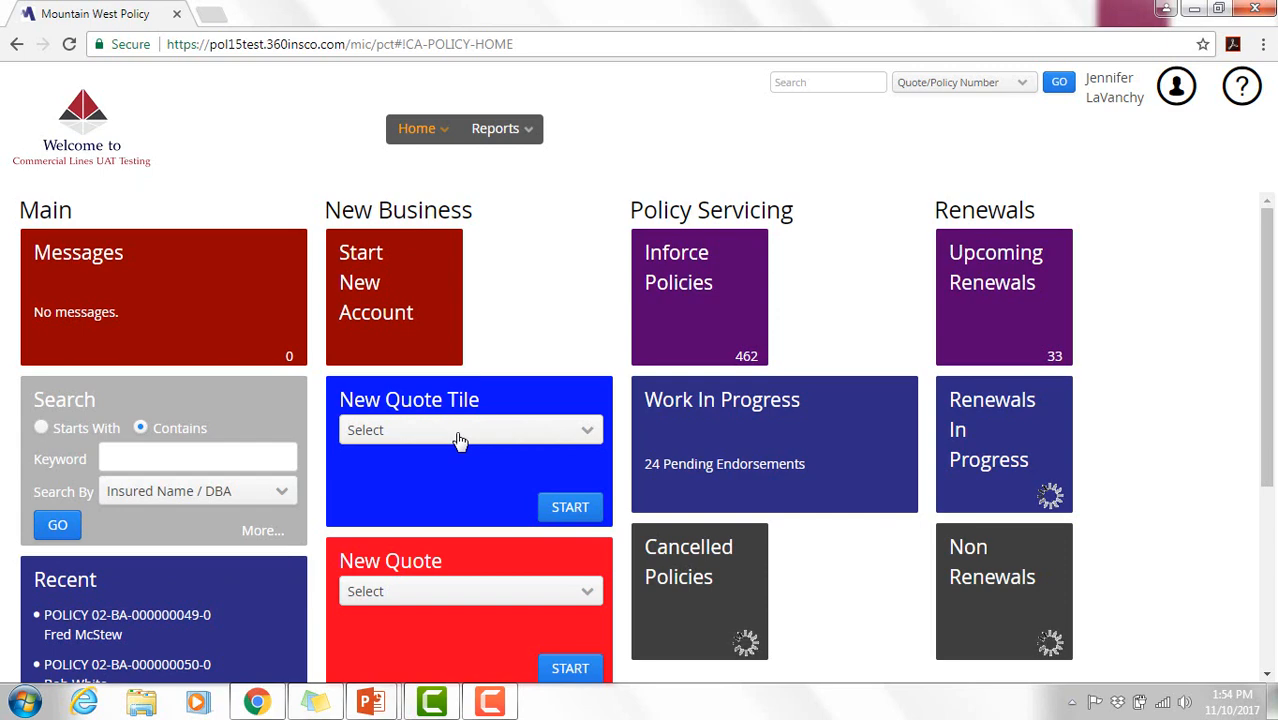
- Pick Businessowners and Commercial Auto Package in the New Quote Tile dropdown and start the quote
click(595, 443)
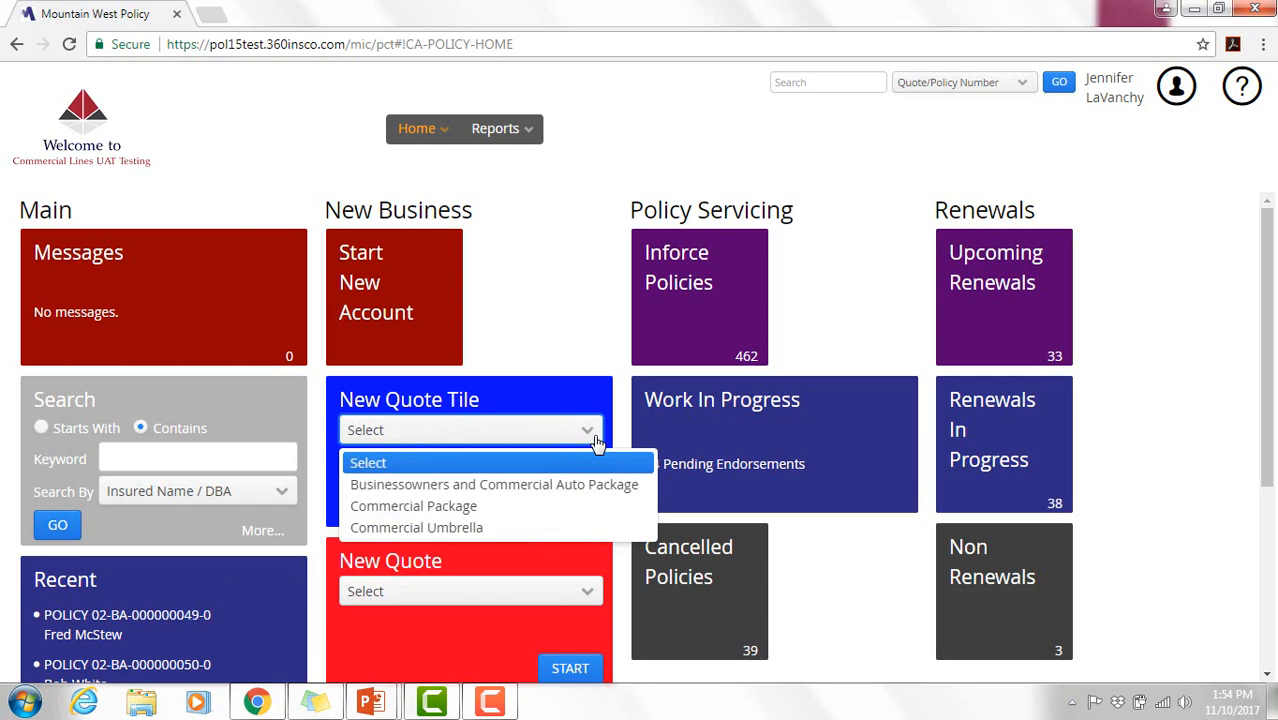
click(586, 488)
click(578, 507)
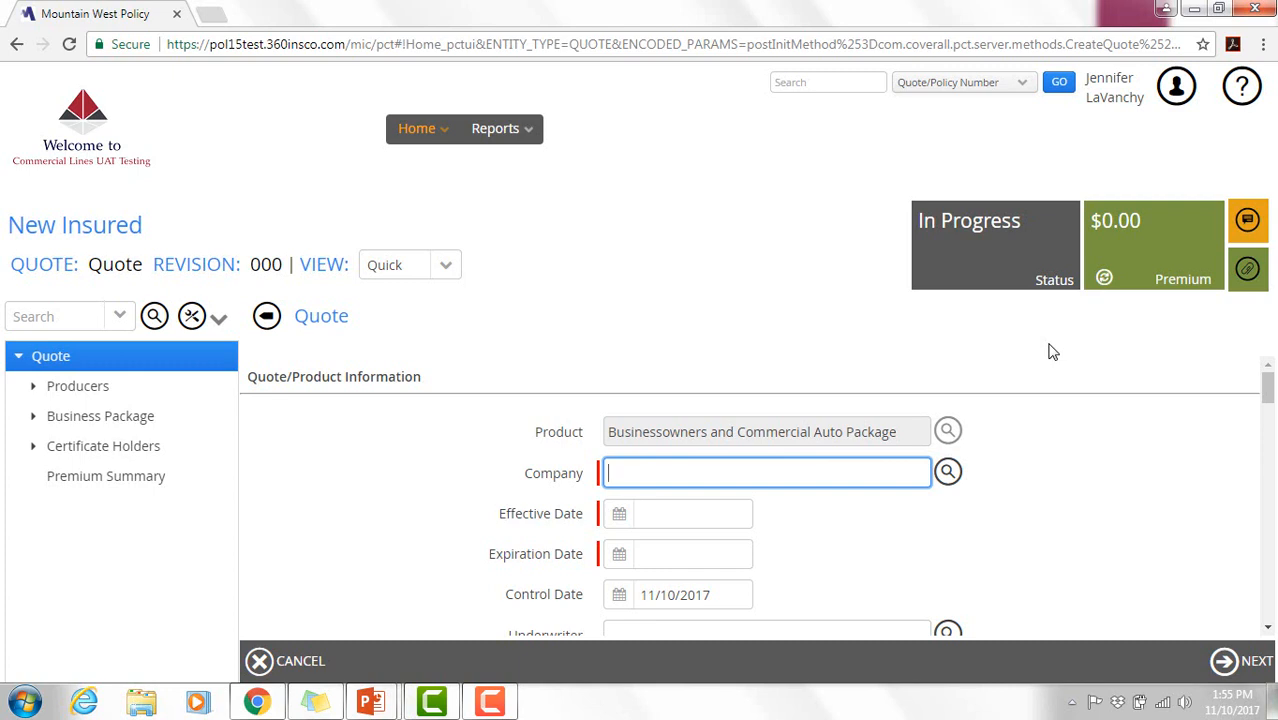
- Set the company to 02 - Mountain West Farm Bureau and the effective date to 11/13/2017
click(953, 473)
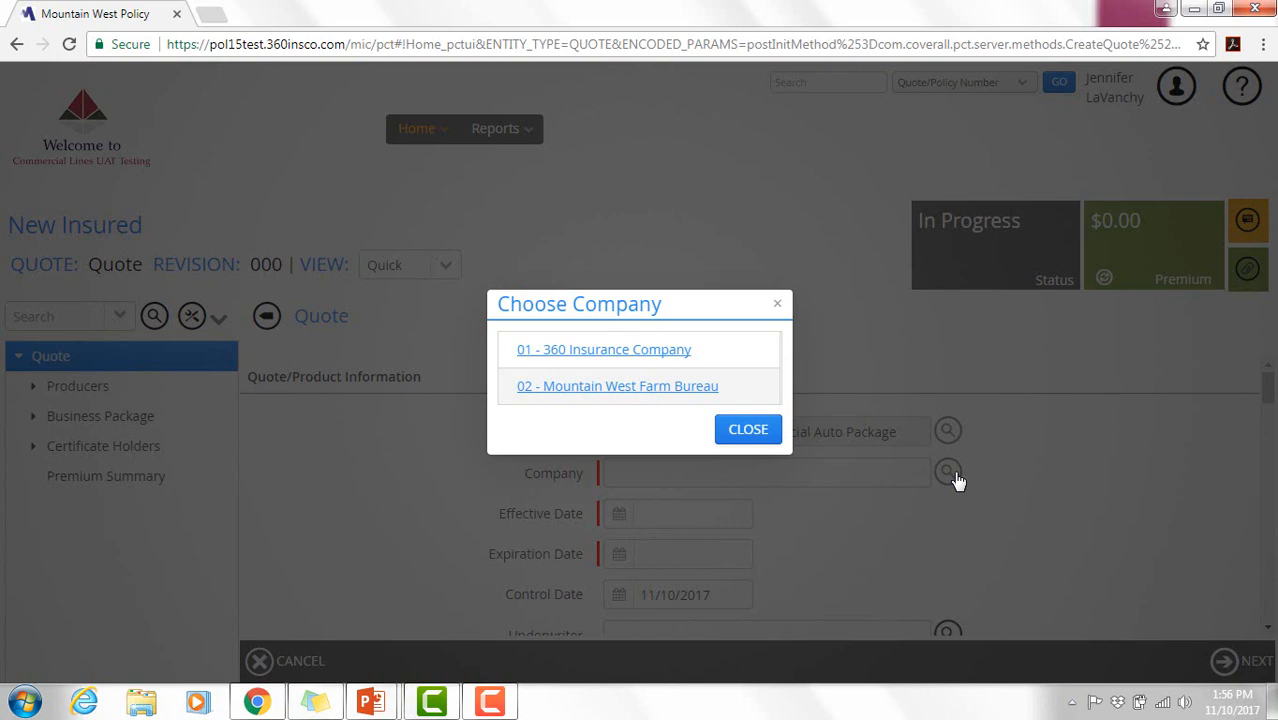
click(703, 393)
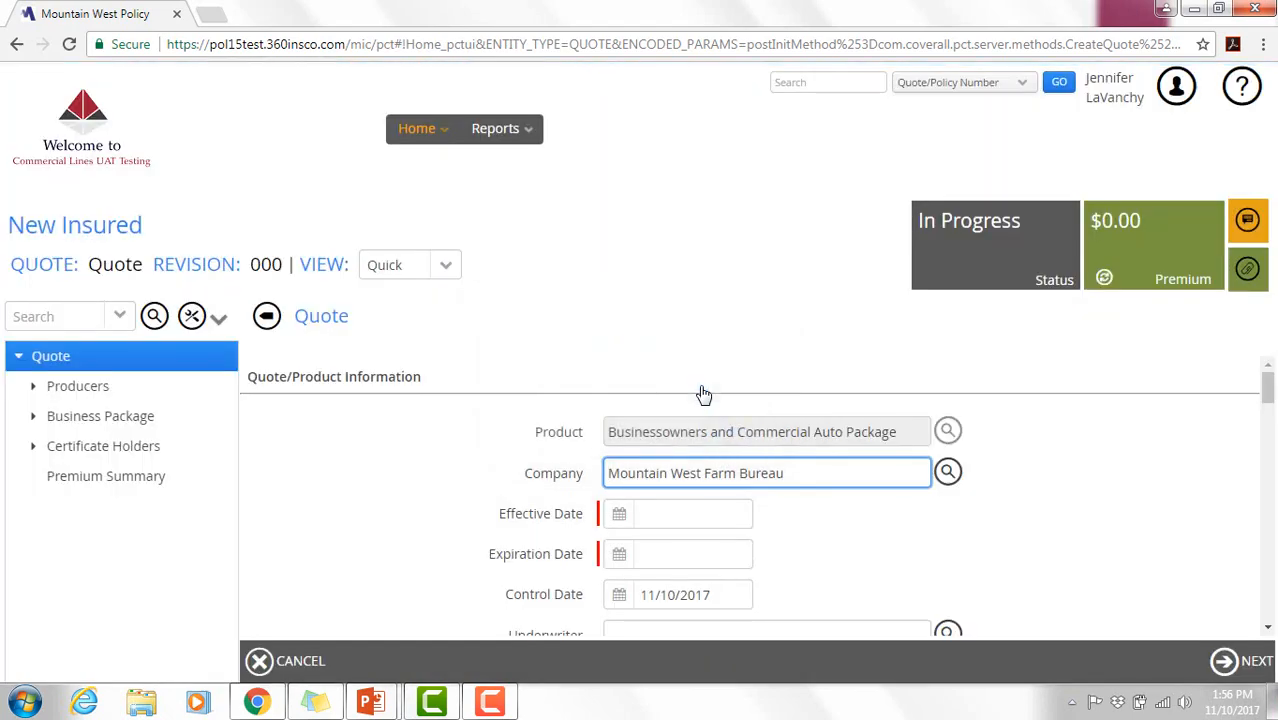
click(621, 516)
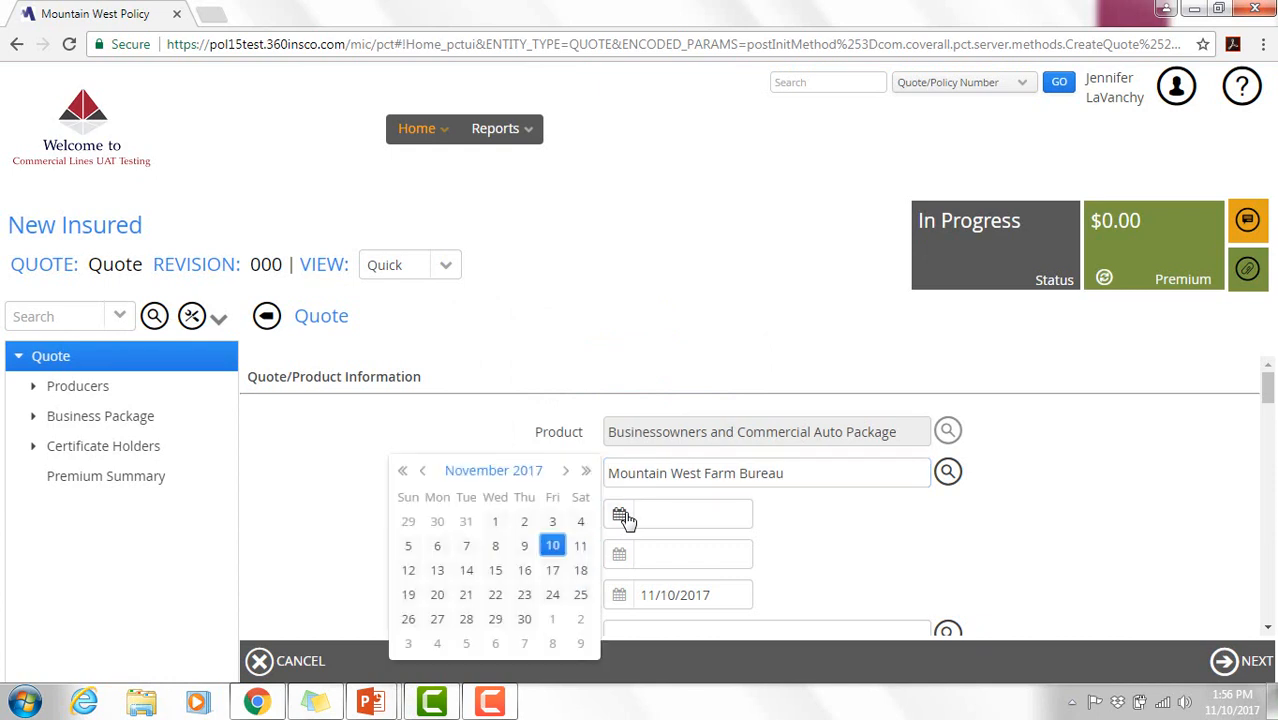
click(621, 516)
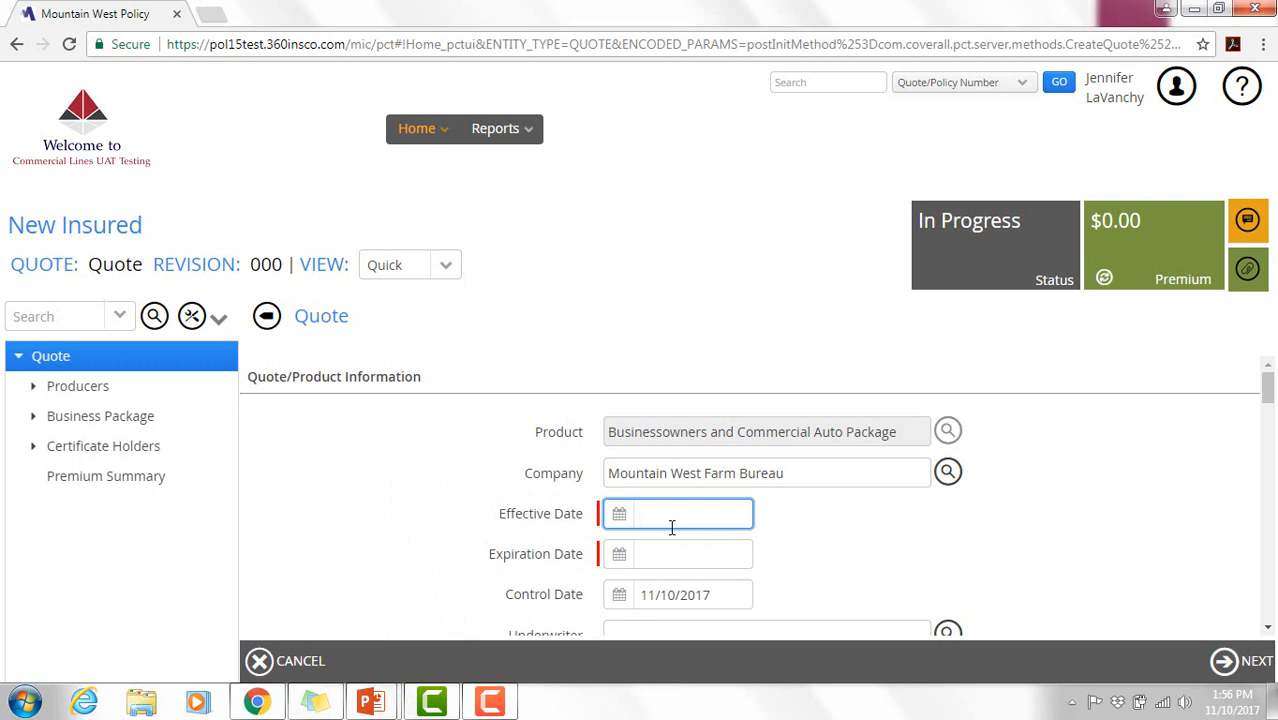
text(11/13/2017)
key(Tab)
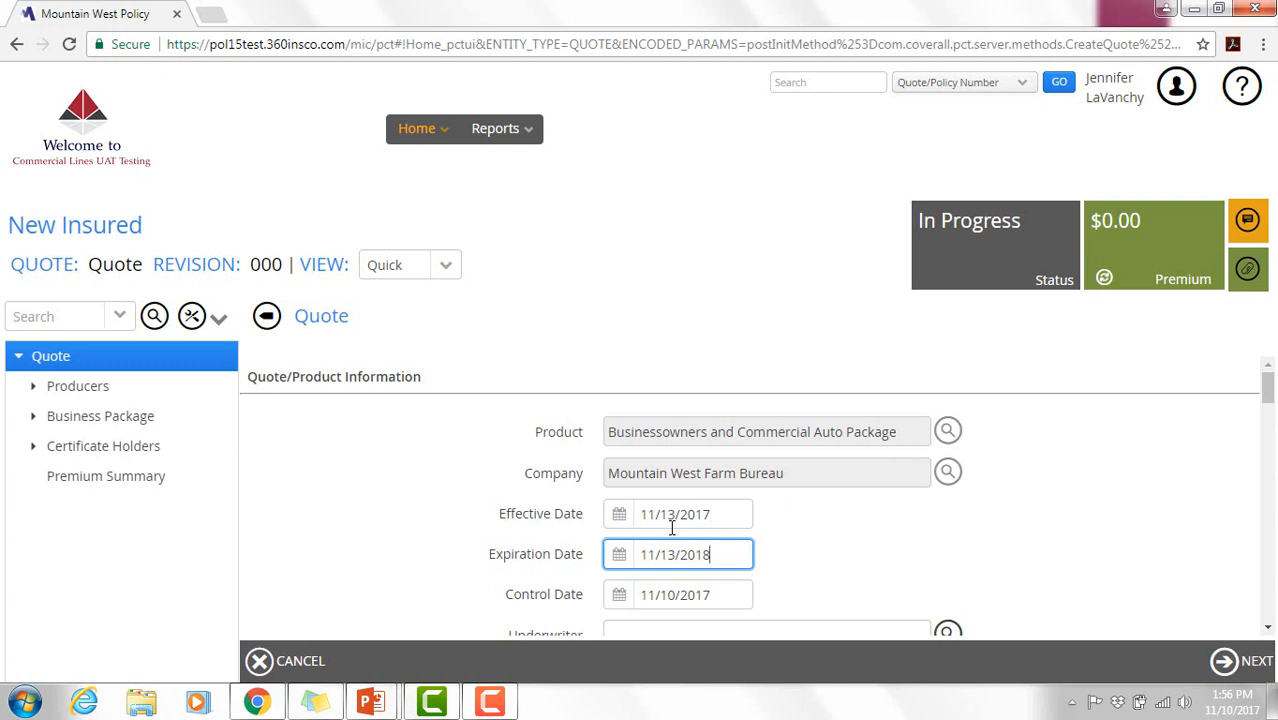
scroll(672, 528, down, 2)
- Assign the first entry in the Choose Underwriter list as the quote's underwriter
click(947, 424)
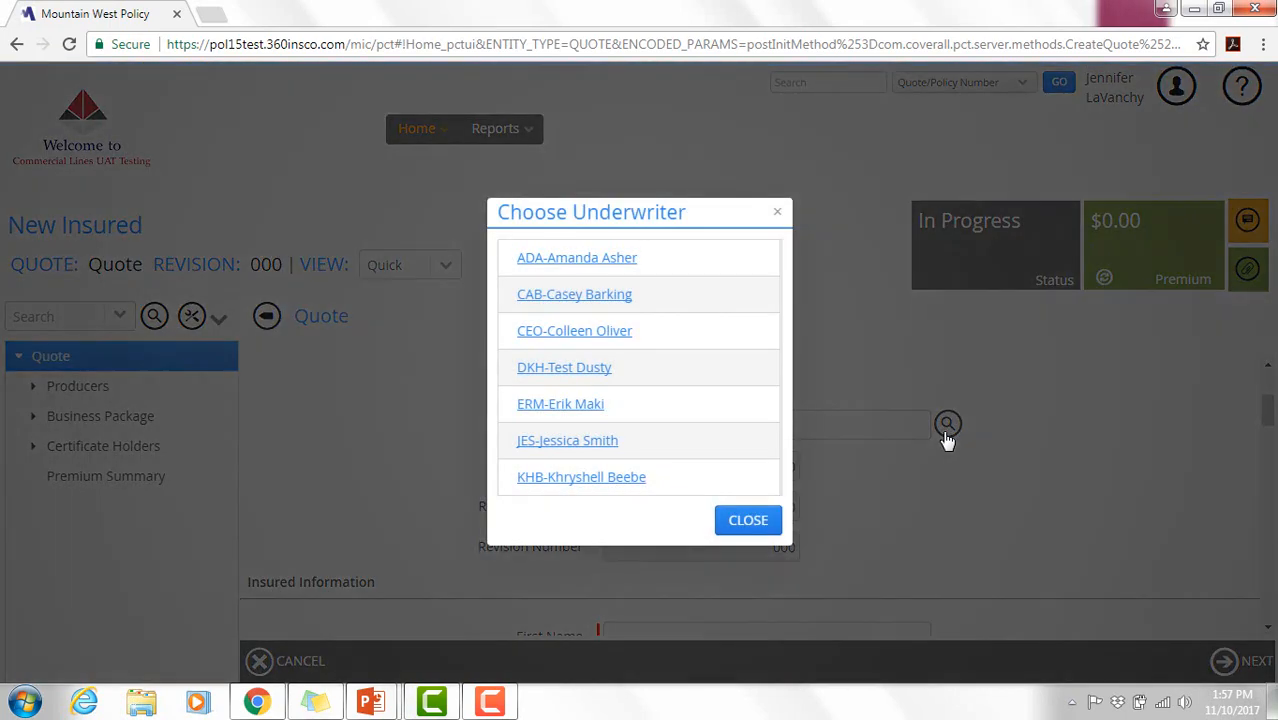
click(552, 258)
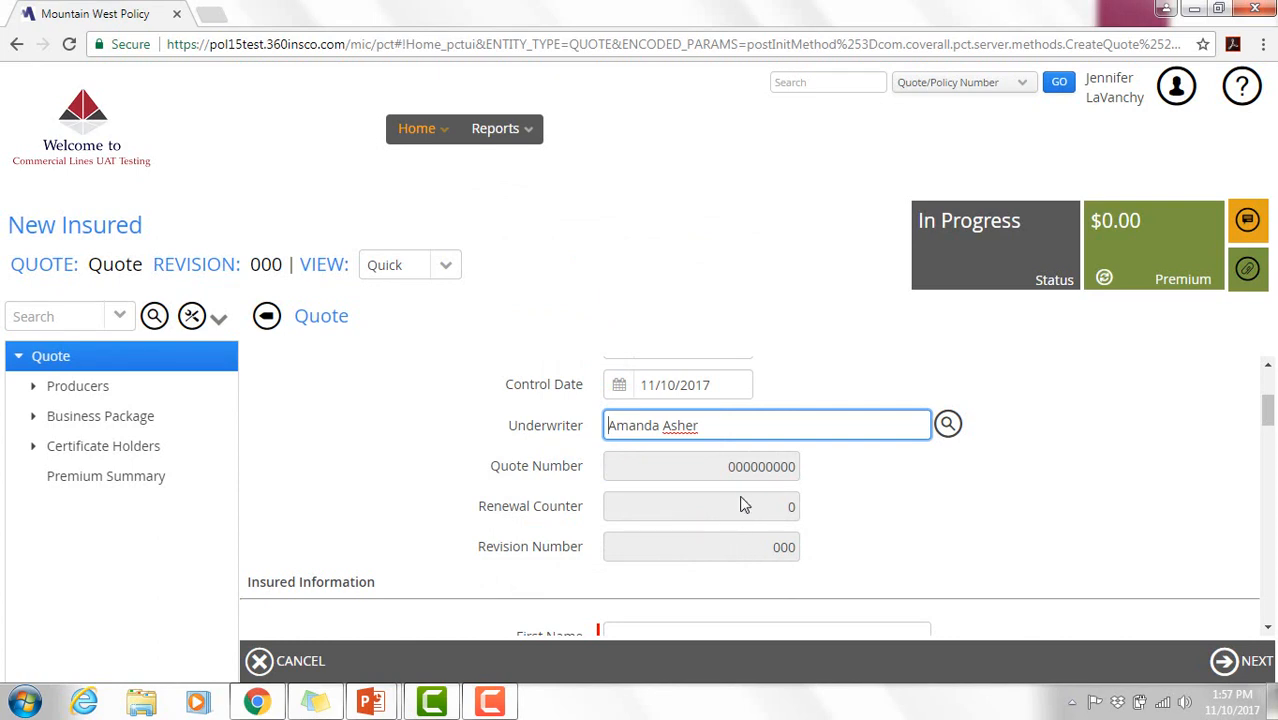
scroll(742, 503, down, 3)
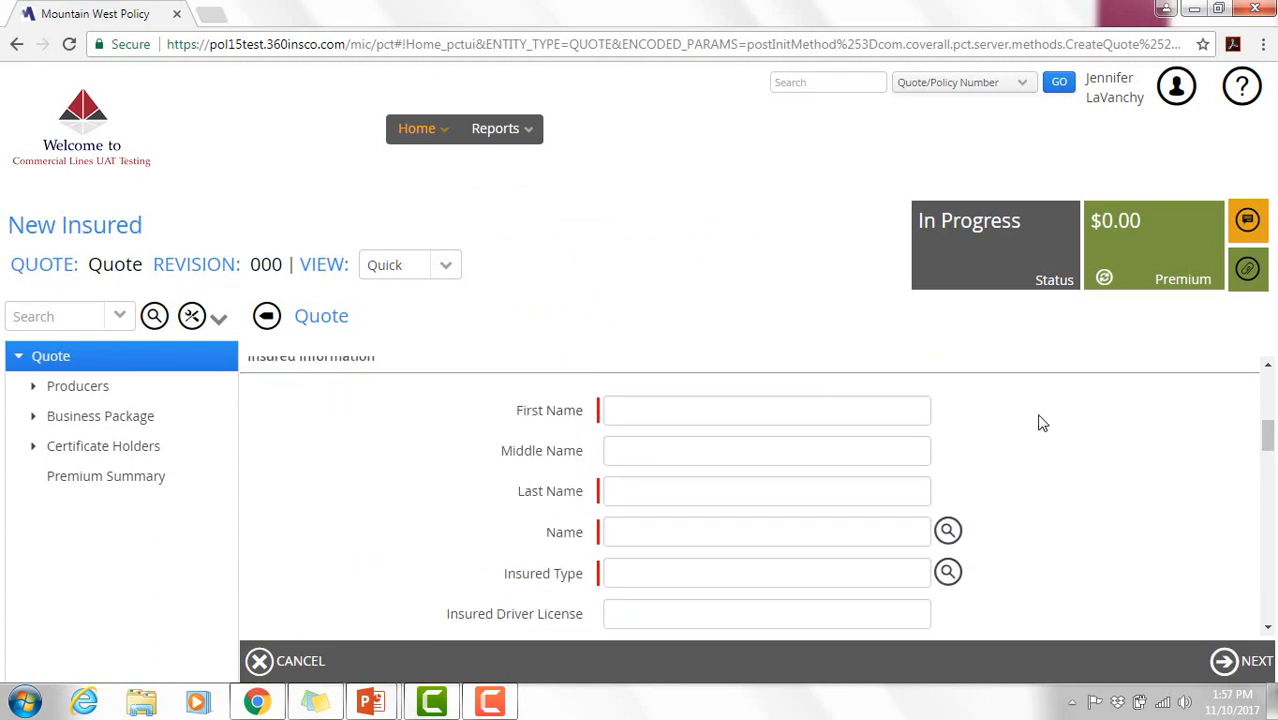
- Enter the insured's first, last and full name, and set Insured Type to Individual
click(847, 405)
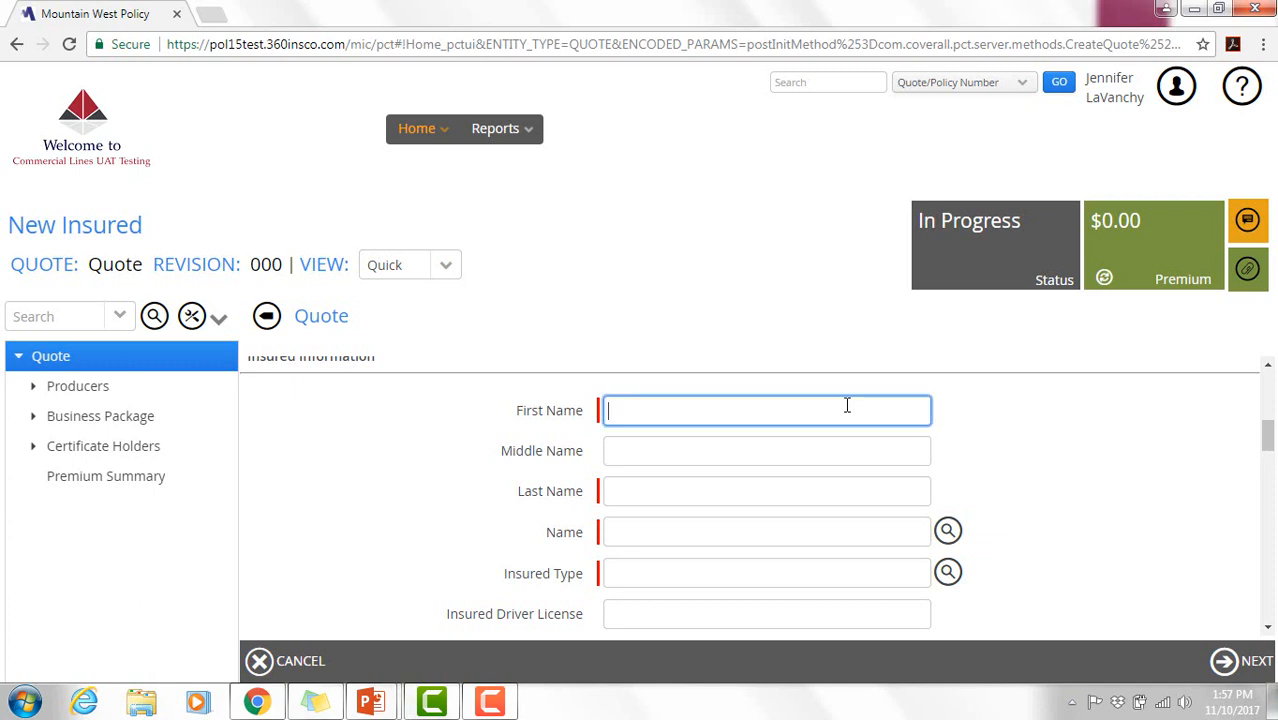
click(795, 487)
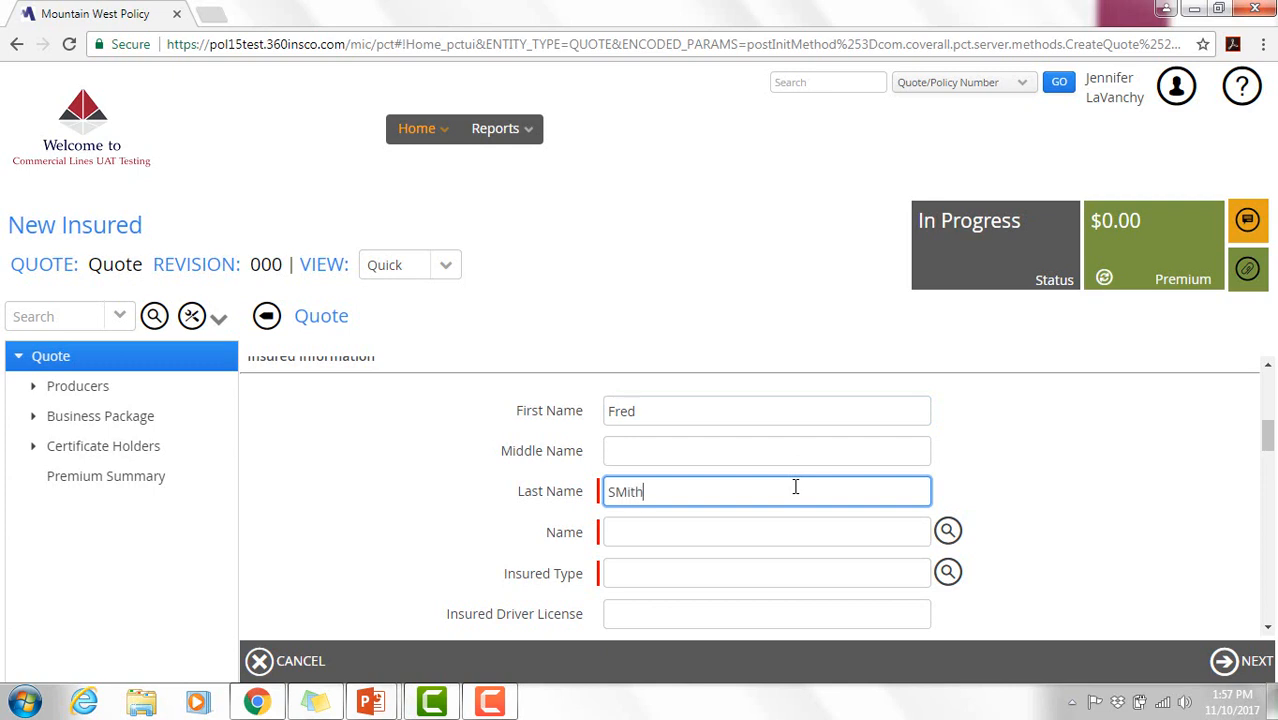
text(mith)
click(765, 529)
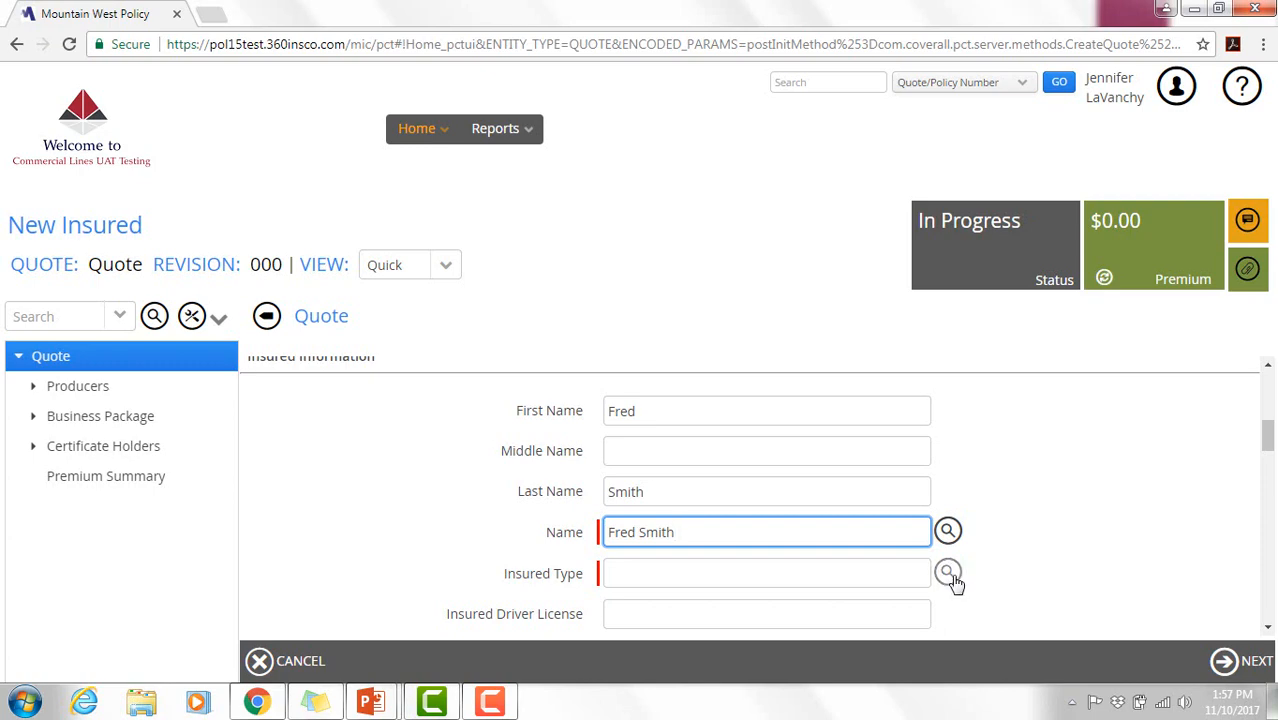
key(Tab)
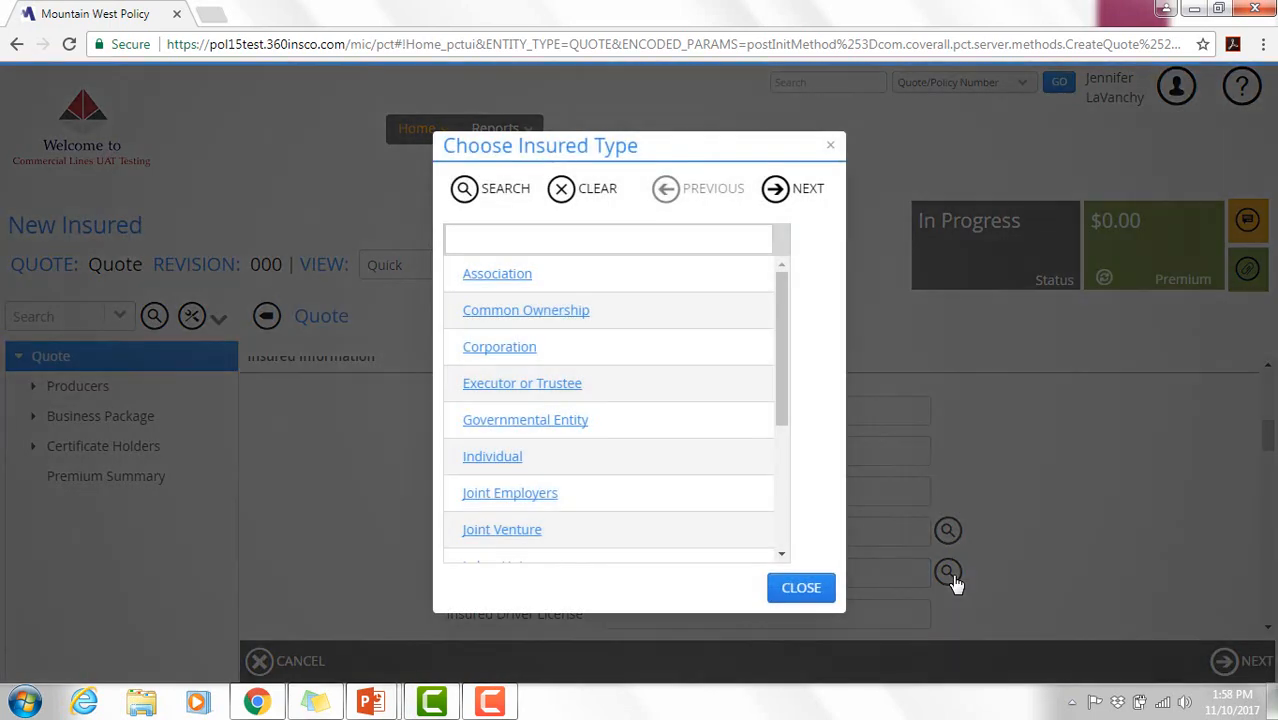
click(521, 463)
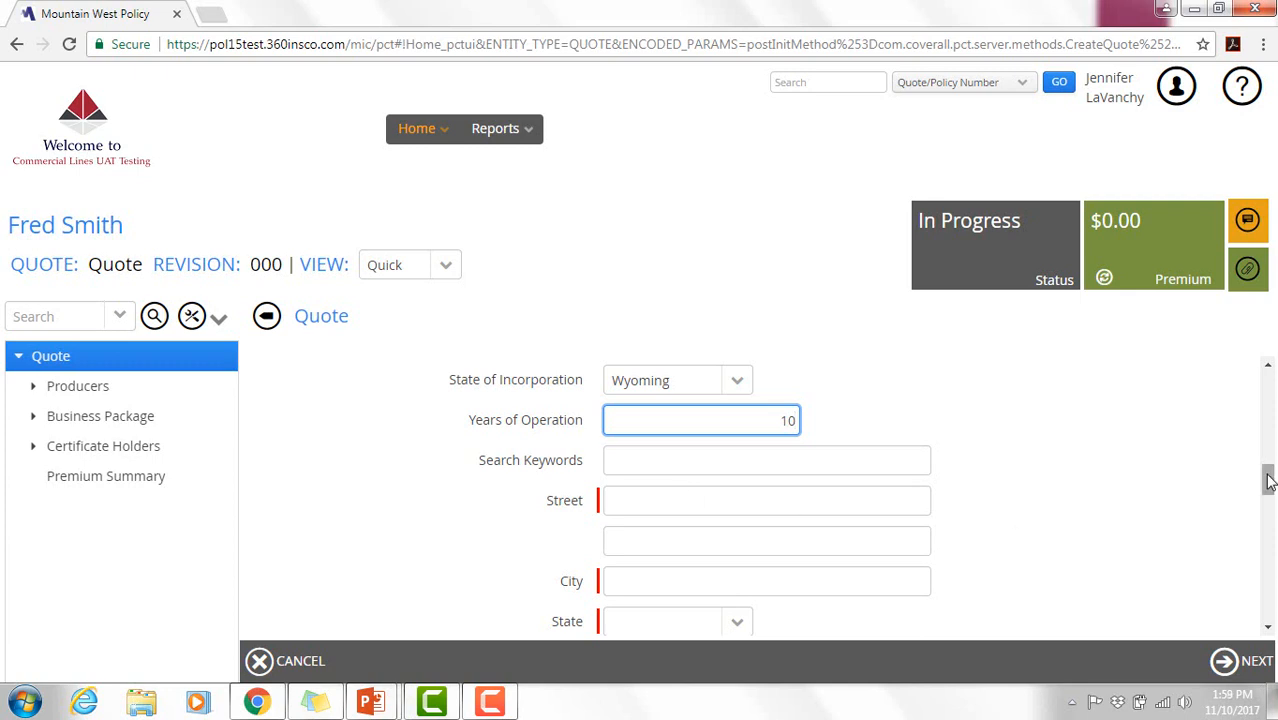
- Search the zip lookup by state WY and the insured's city, then select the matching zip
mouse_move(1268, 480)
mouse_down()
mouse_move(1268, 512)
mouse_move(1270, 496)
mouse_up()
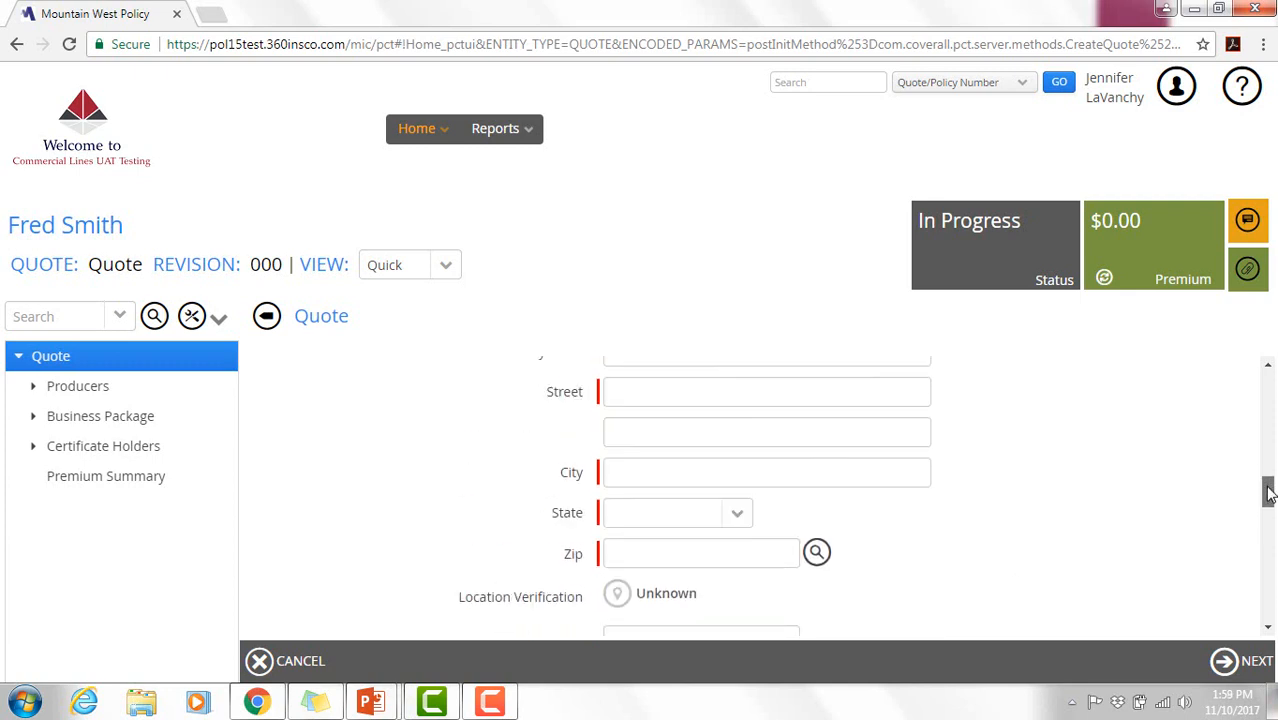
click(816, 565)
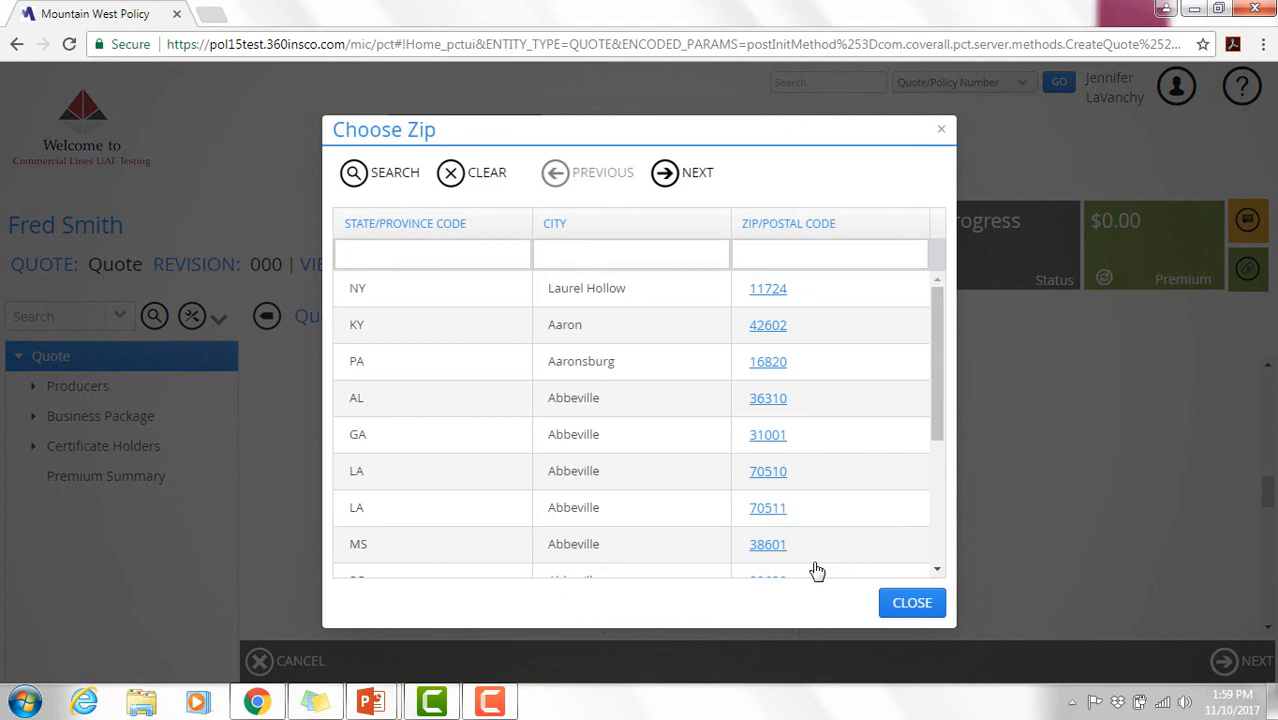
click(373, 253)
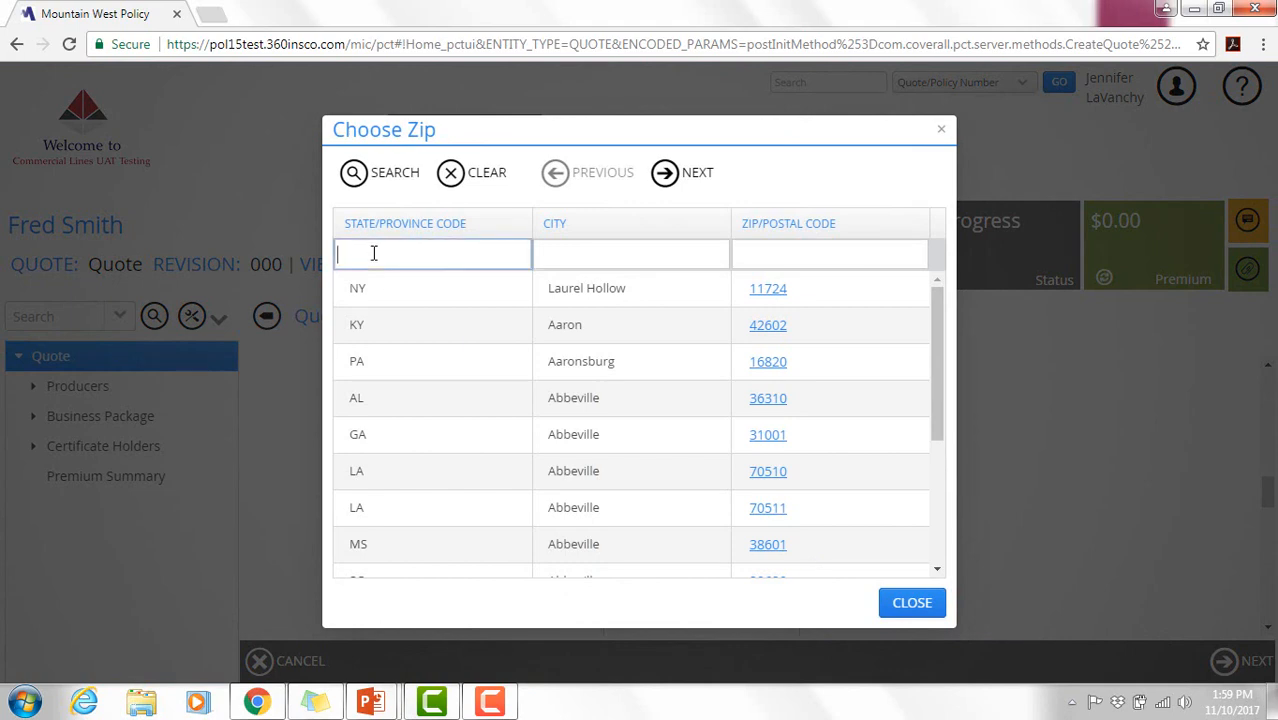
text(Wyoming)
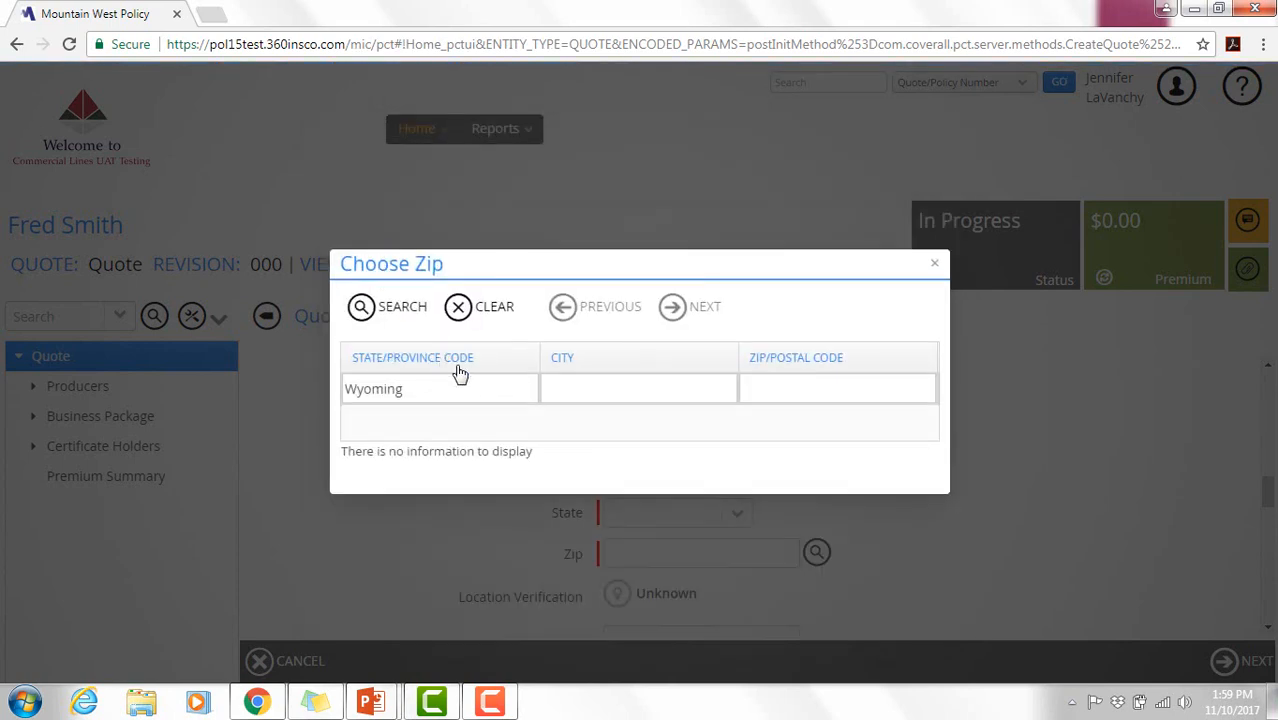
key(BackSpace)
key(BackSpace)
key(BackSpace)
key(BackSpace)
key(BackSpace)
key(BackSpace)
text(Y)
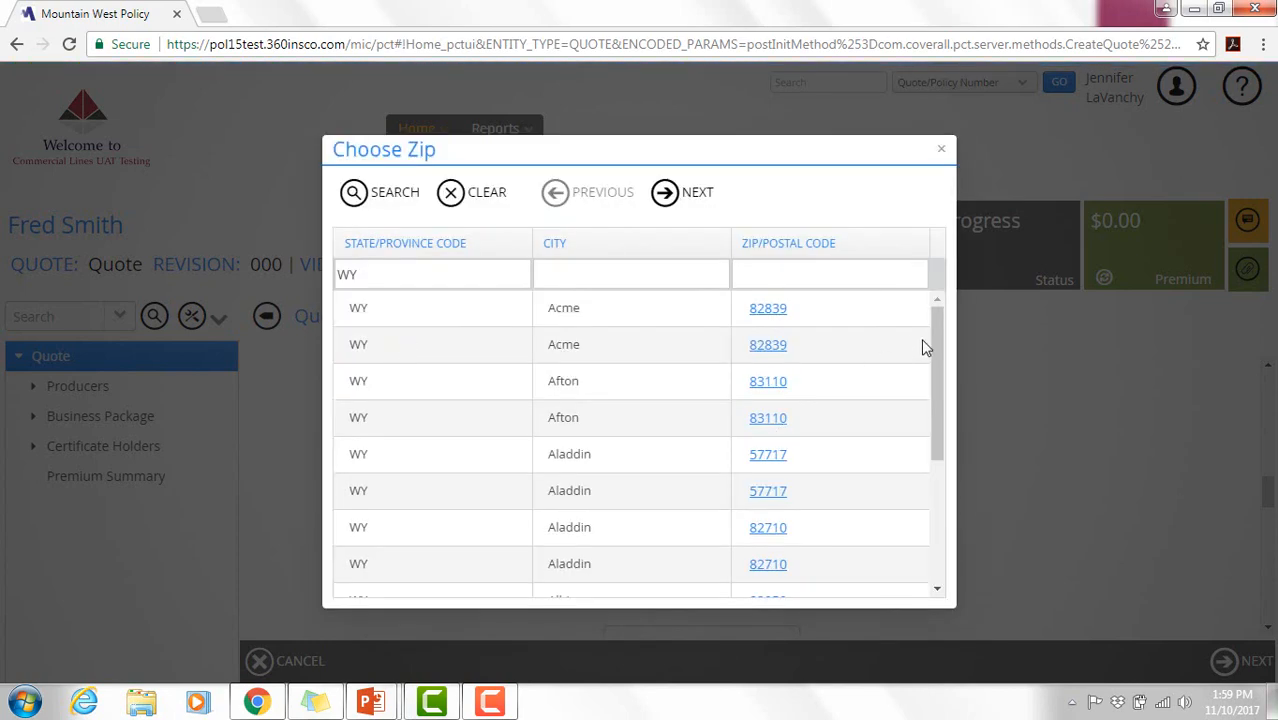
click(570, 274)
text(Wright)
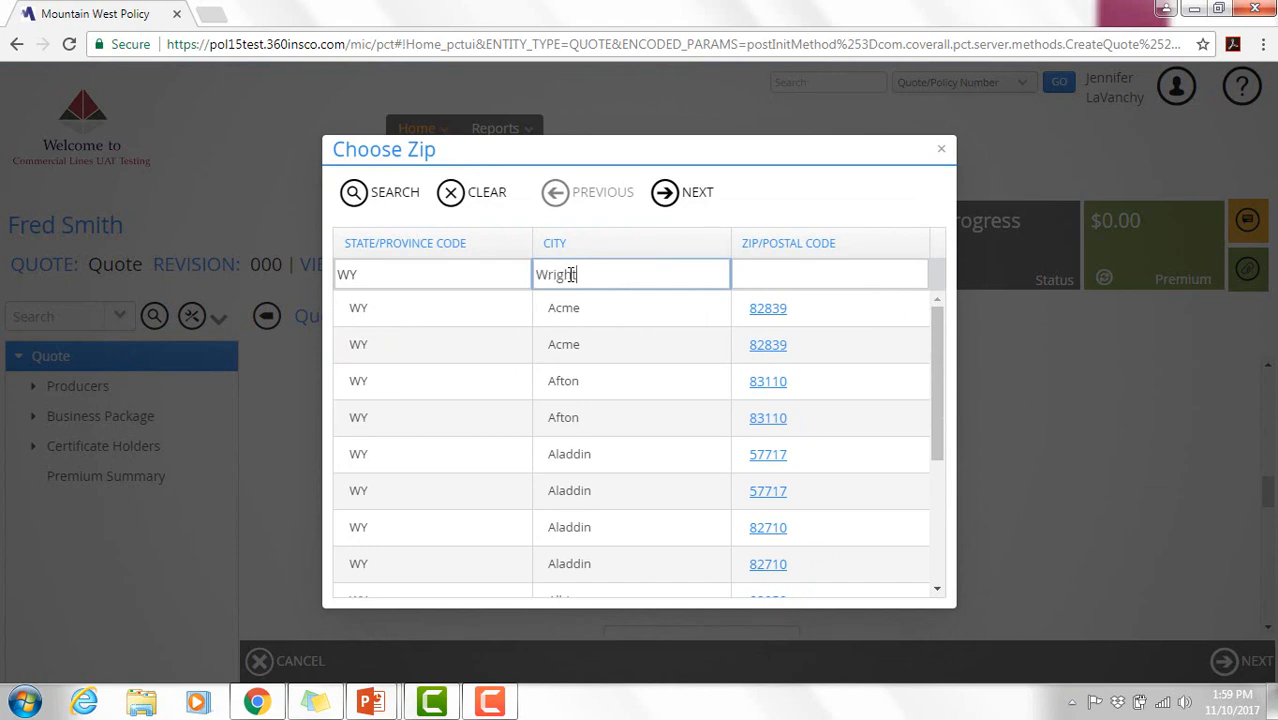
key(Return)
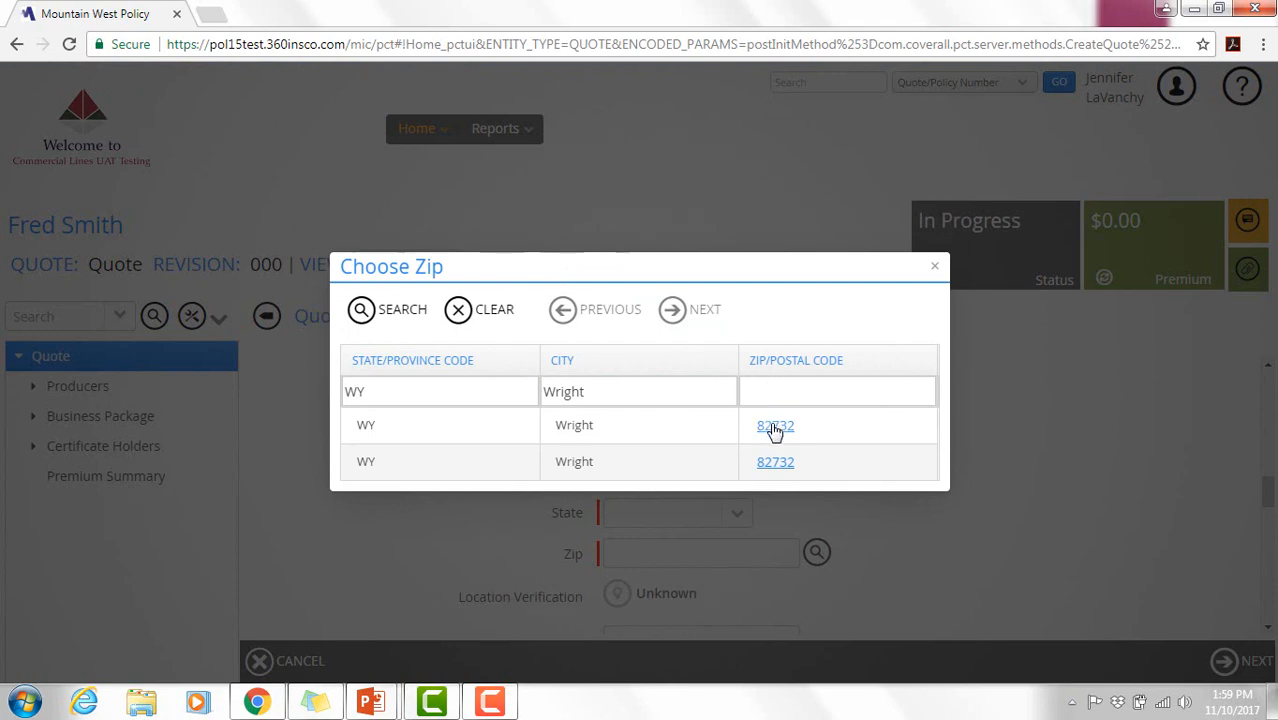
click(775, 427)
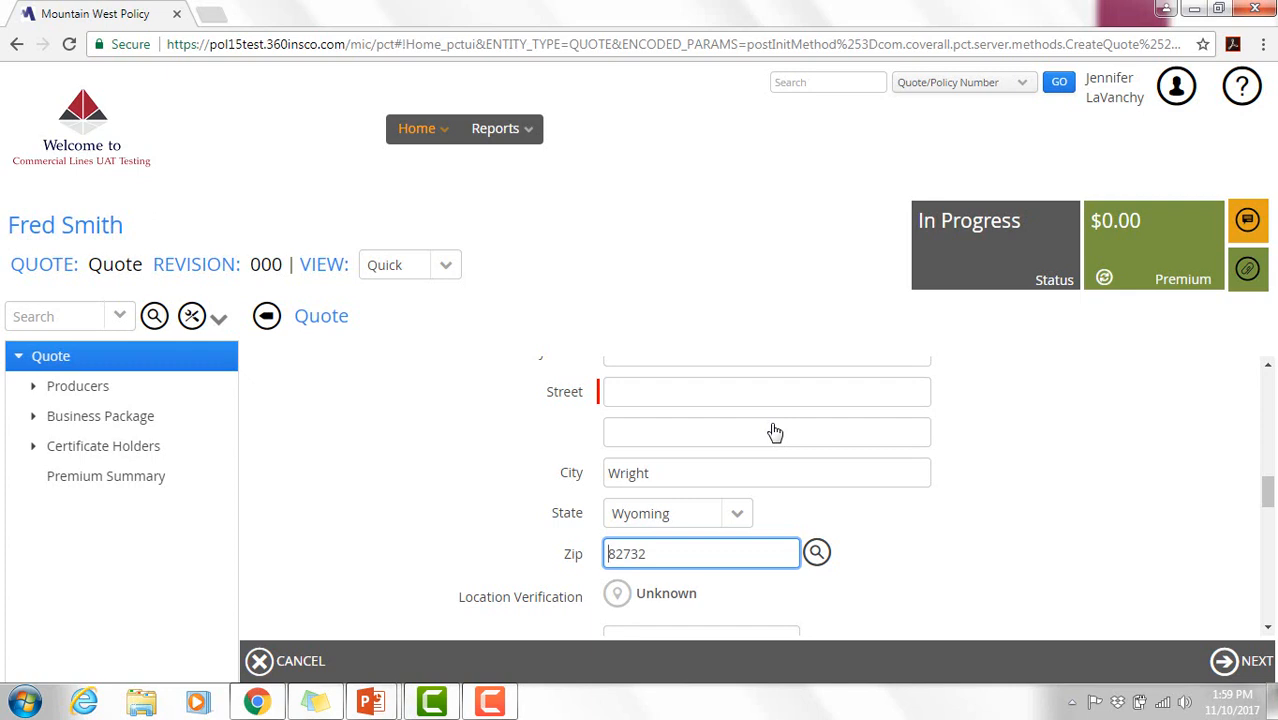
- Enter the insured's street address and scroll down to the Yes/No questions
click(759, 401)
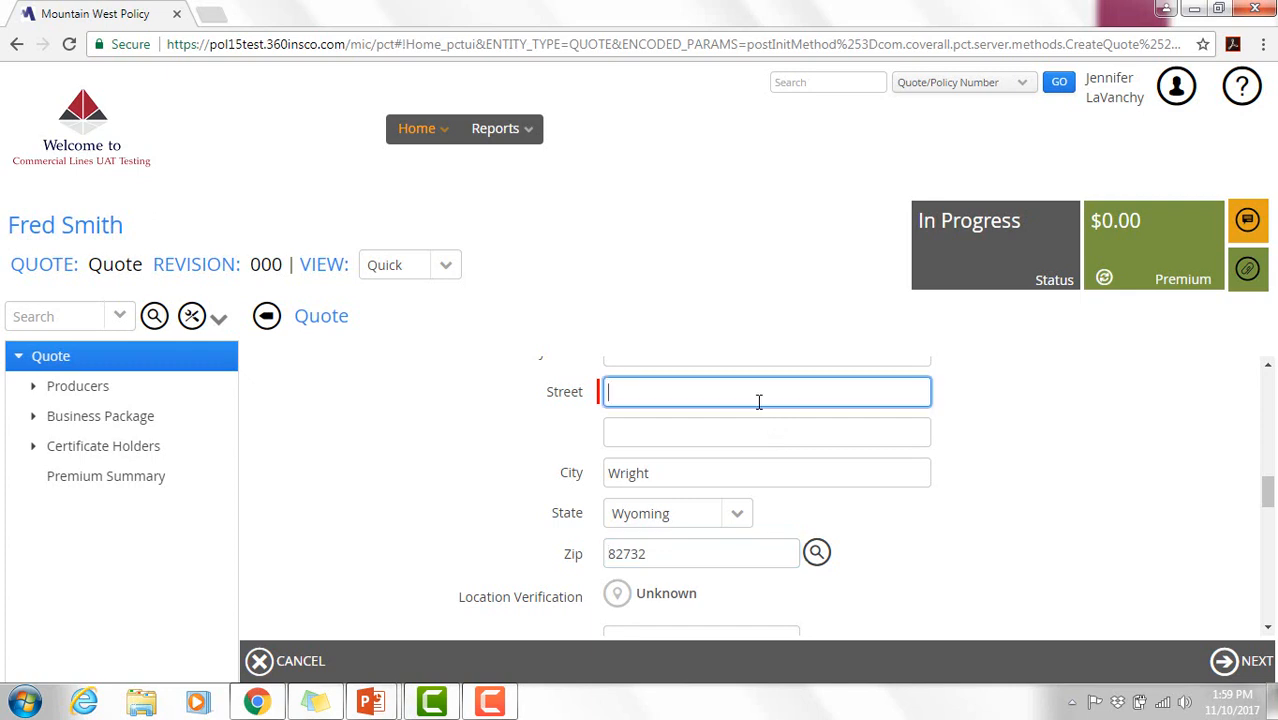
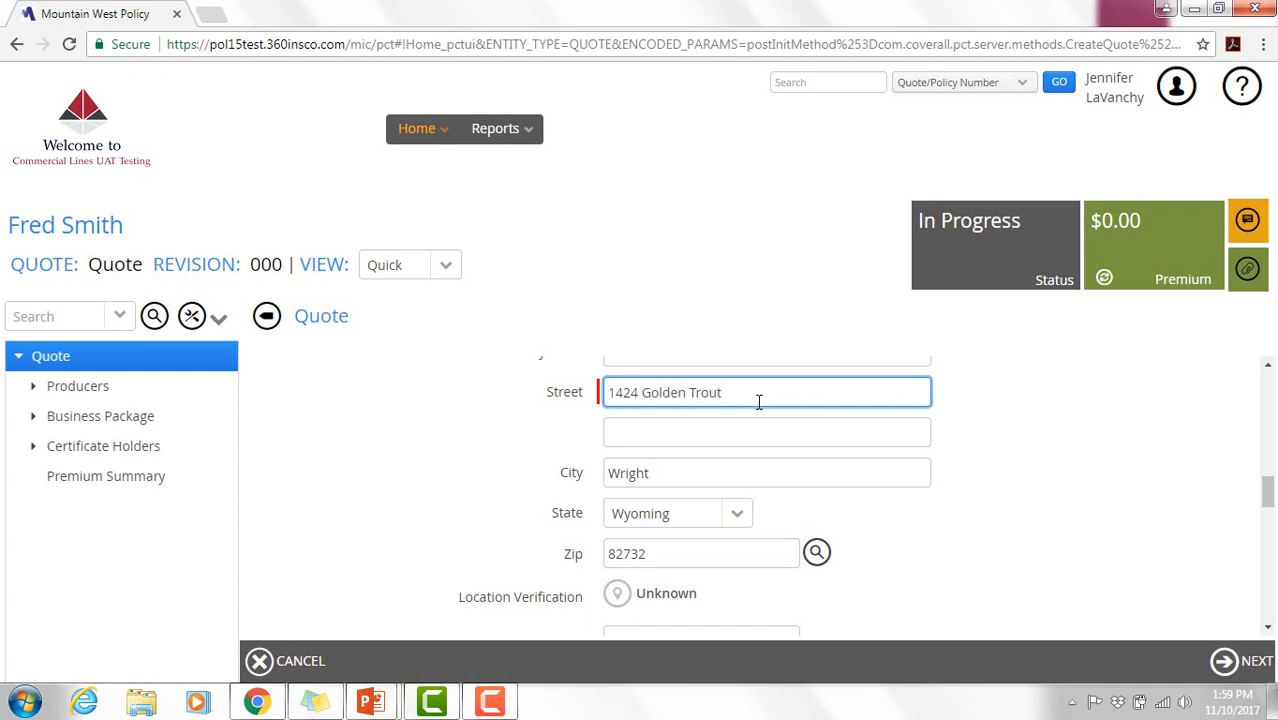
drag(1268, 488, 1268, 500)
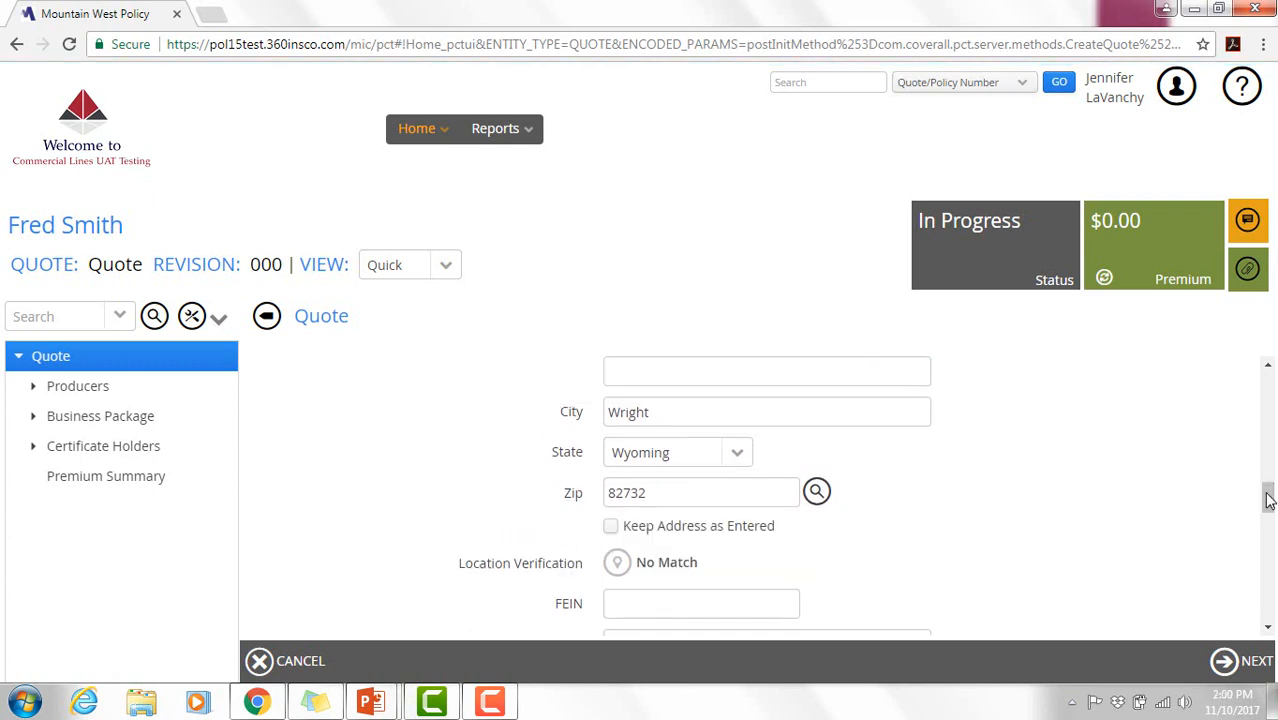
drag(1268, 500, 1268, 520)
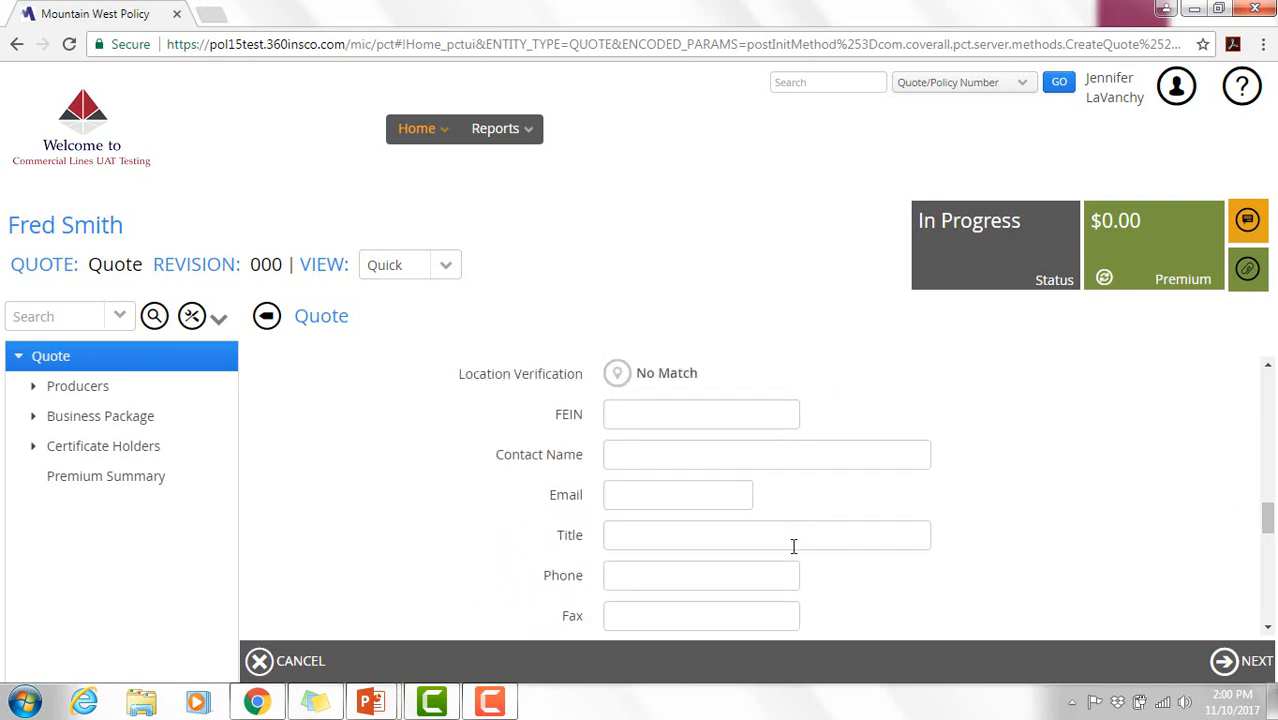
drag(1268, 520, 1270, 556)
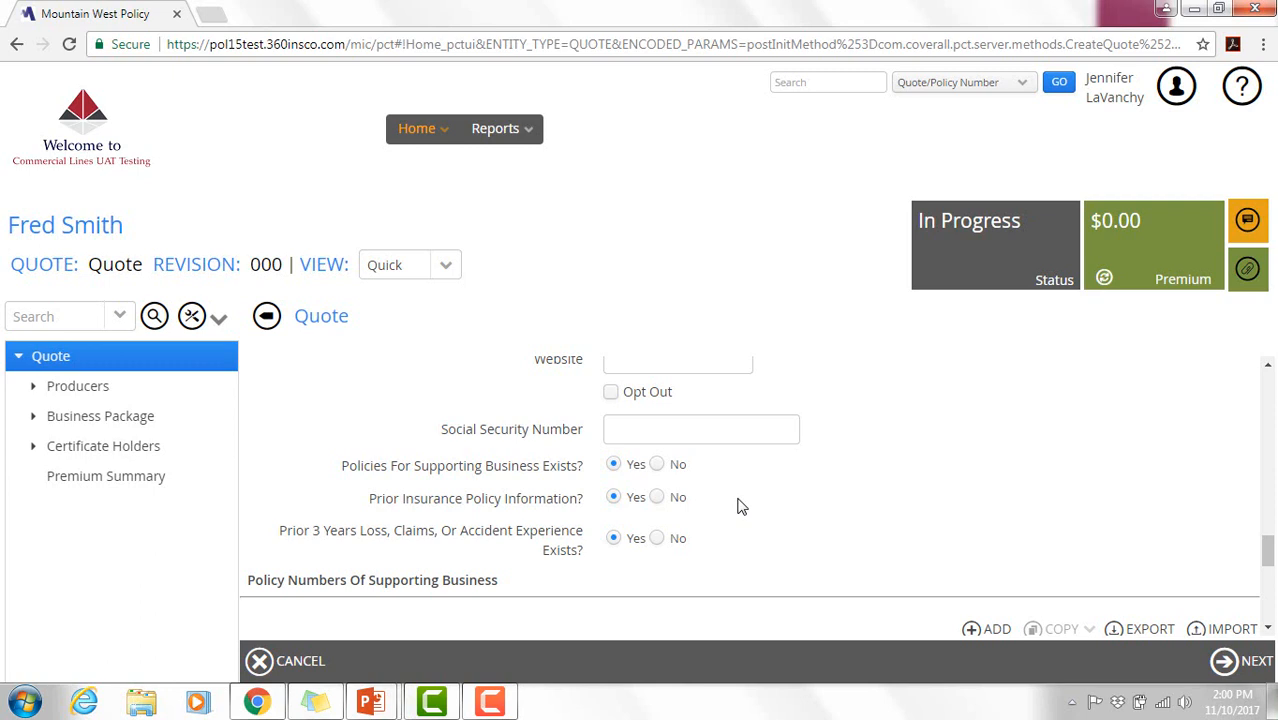
- Answer No to supporting policies, prior insurance and prior losses, then try to continue
click(656, 464)
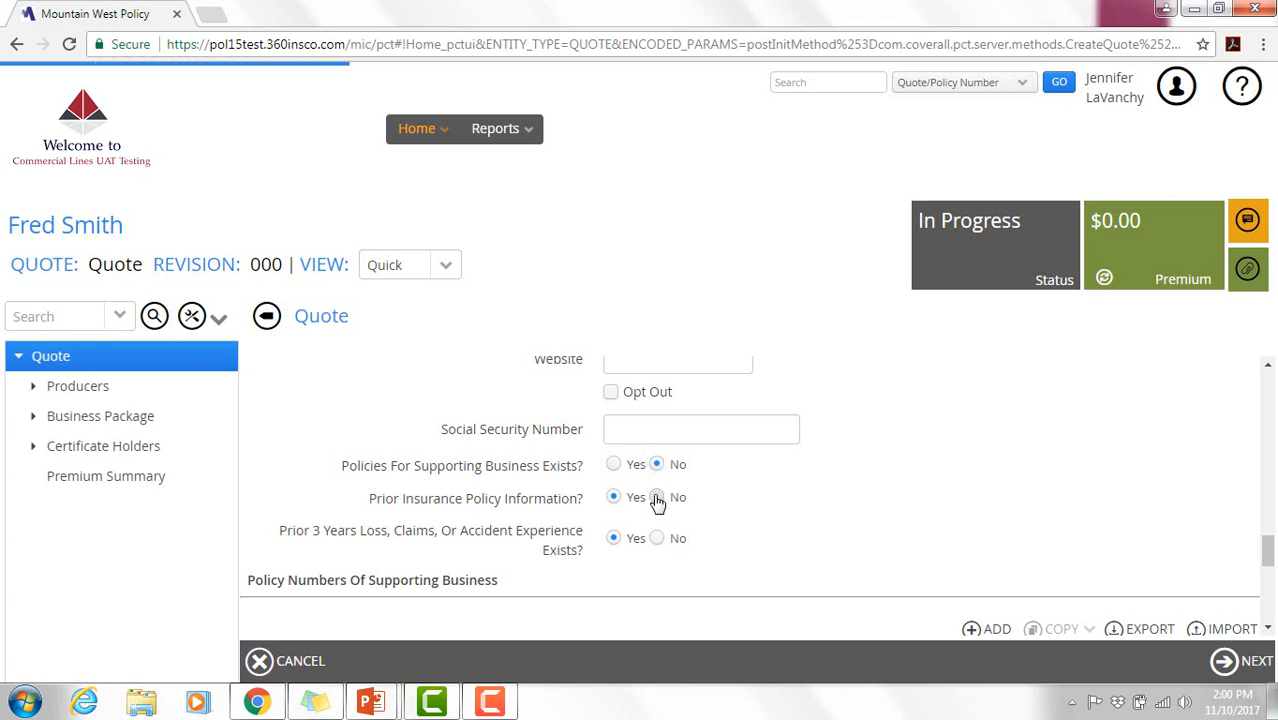
click(656, 498)
click(656, 540)
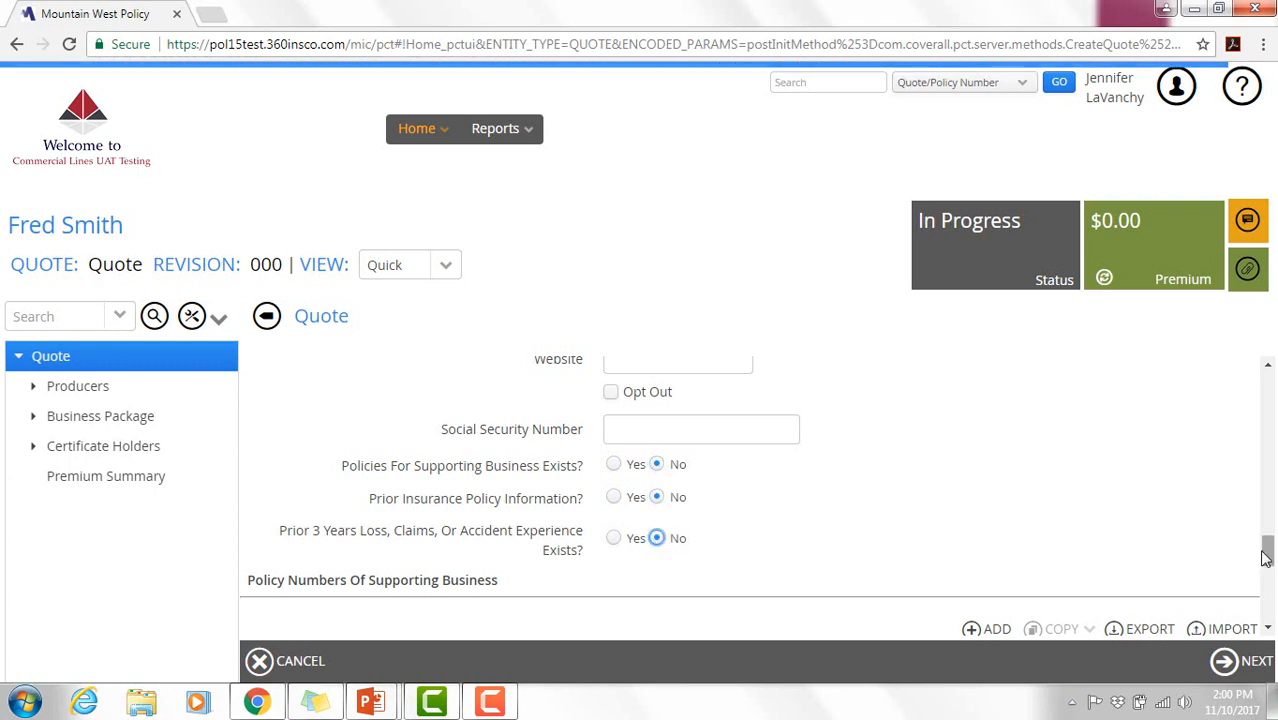
mouse_move(1266, 558)
mouse_down()
mouse_move(1266, 607)
mouse_move(1268, 530)
mouse_move(1270, 555)
mouse_up()
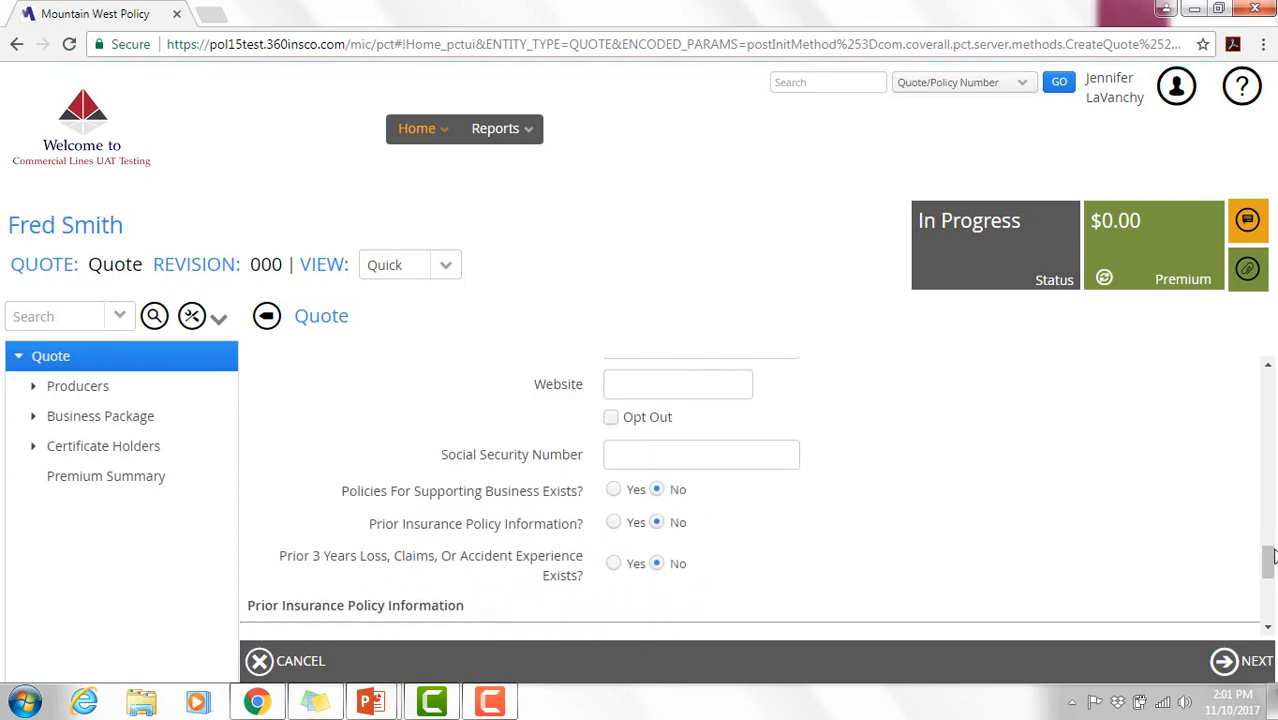
drag(1272, 557, 1268, 600)
click(1256, 660)
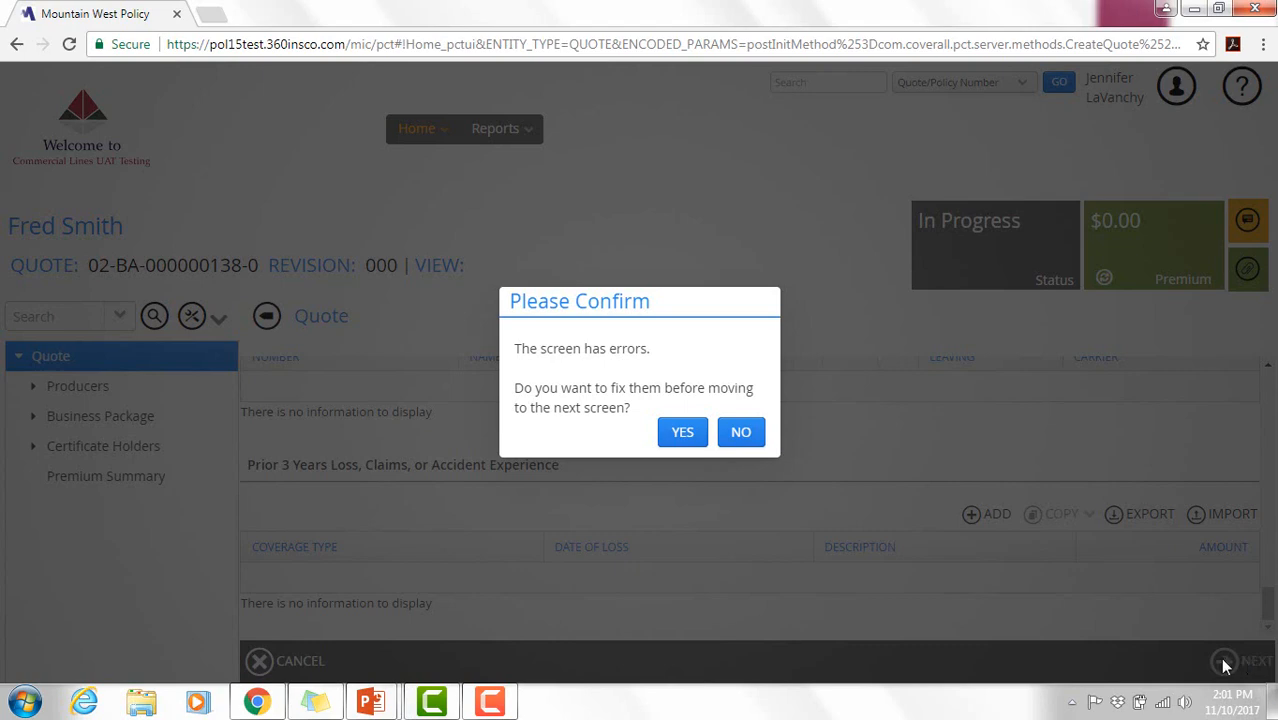
- Go back to fix errors, keep the address as entered, and continue to Producers
click(688, 433)
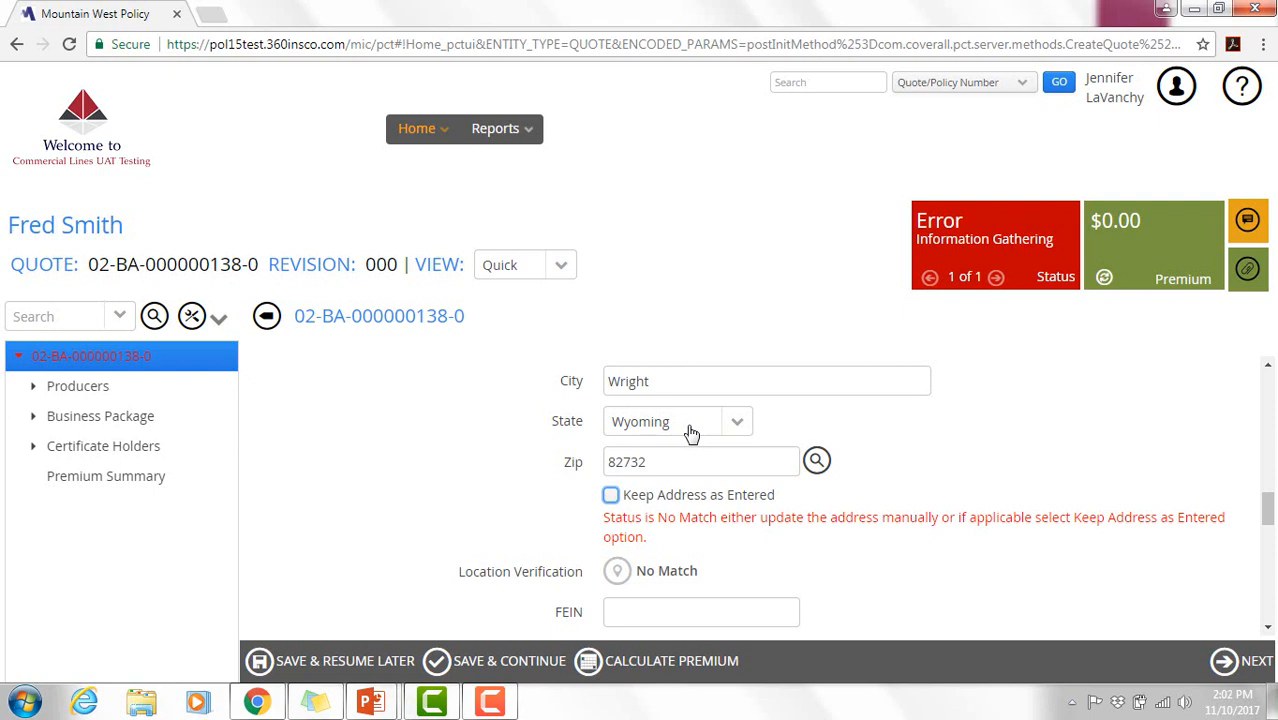
click(612, 498)
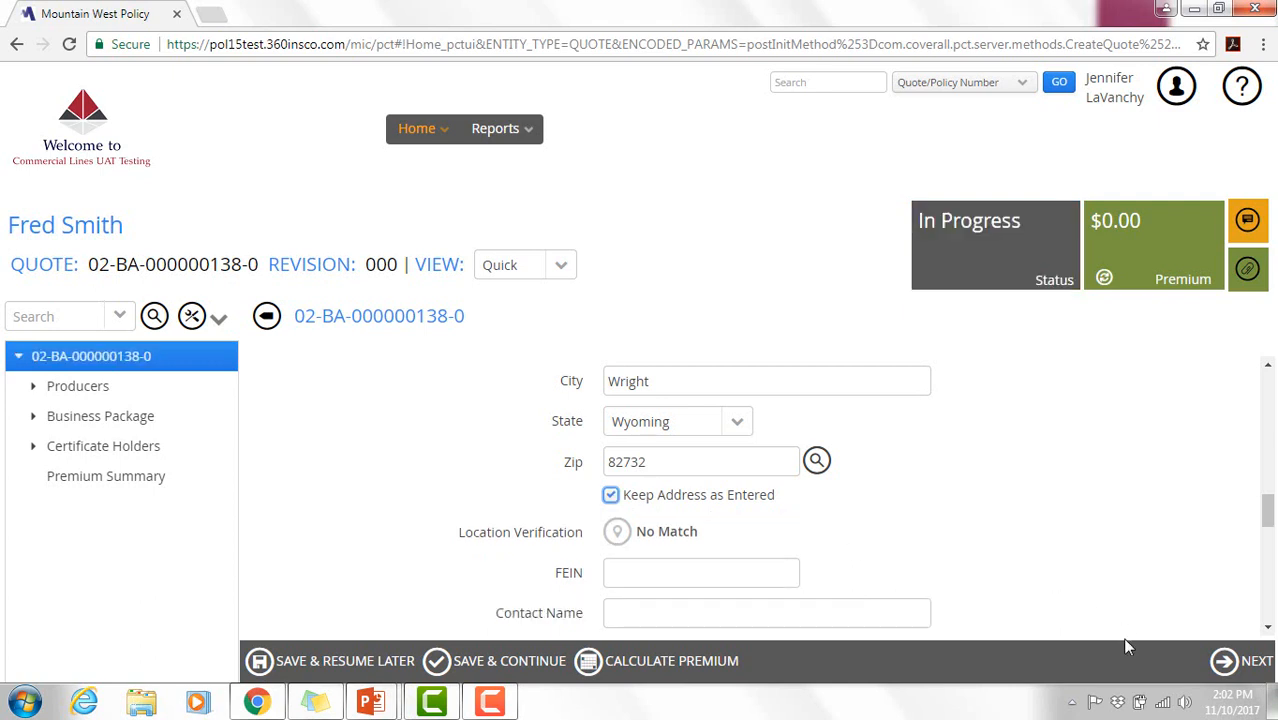
click(1221, 670)
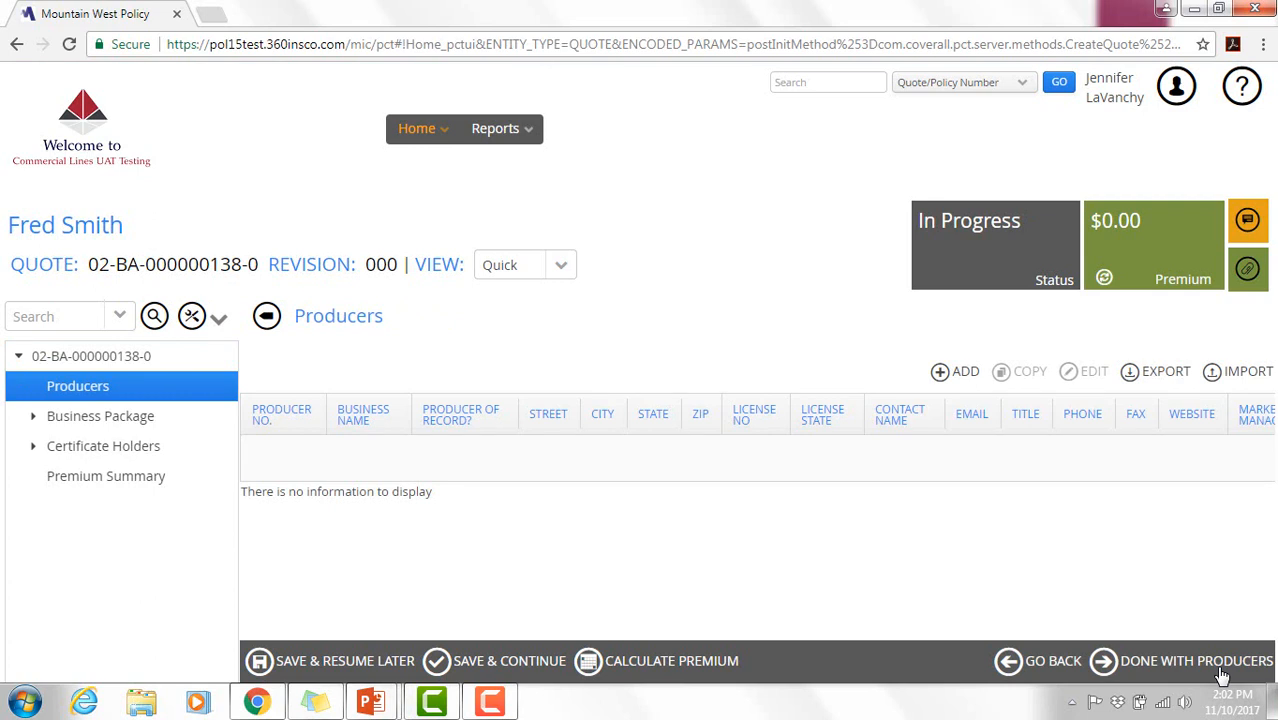
- Add a new producer entry from the Producers grid
click(962, 373)
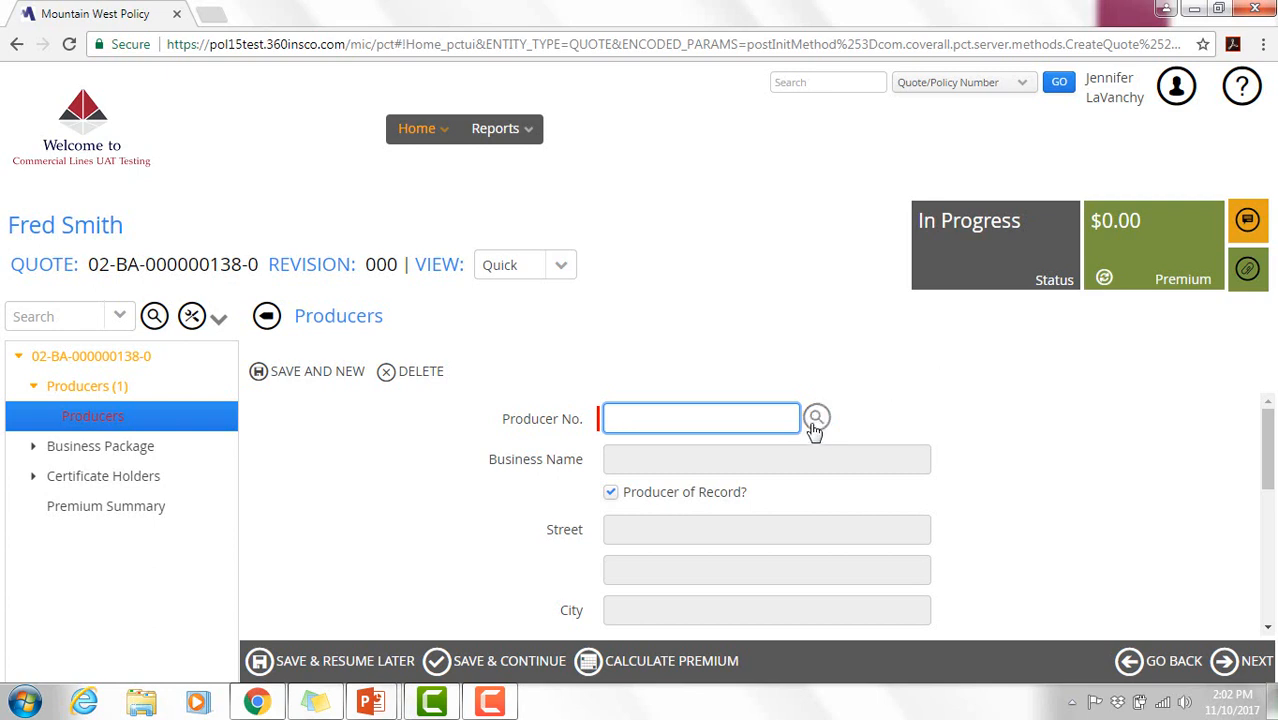
- Select the agency producer number and enter the producer's contact e-mail
click(815, 420)
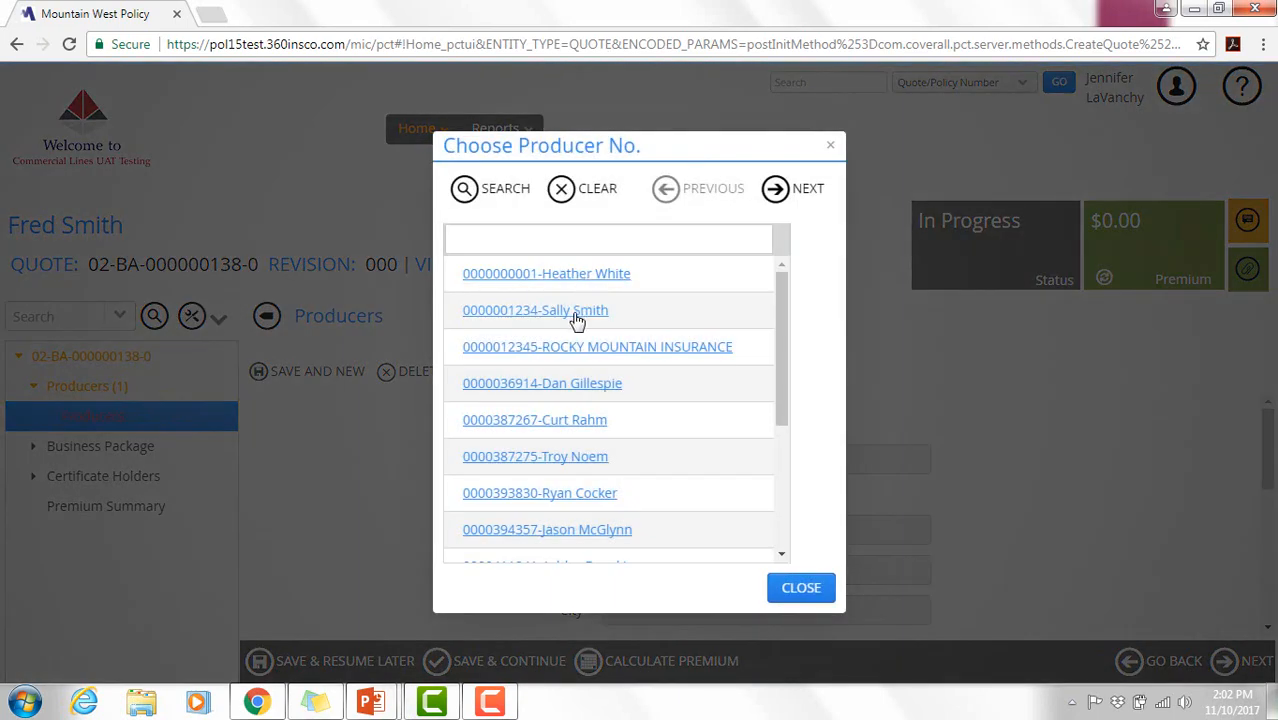
click(577, 318)
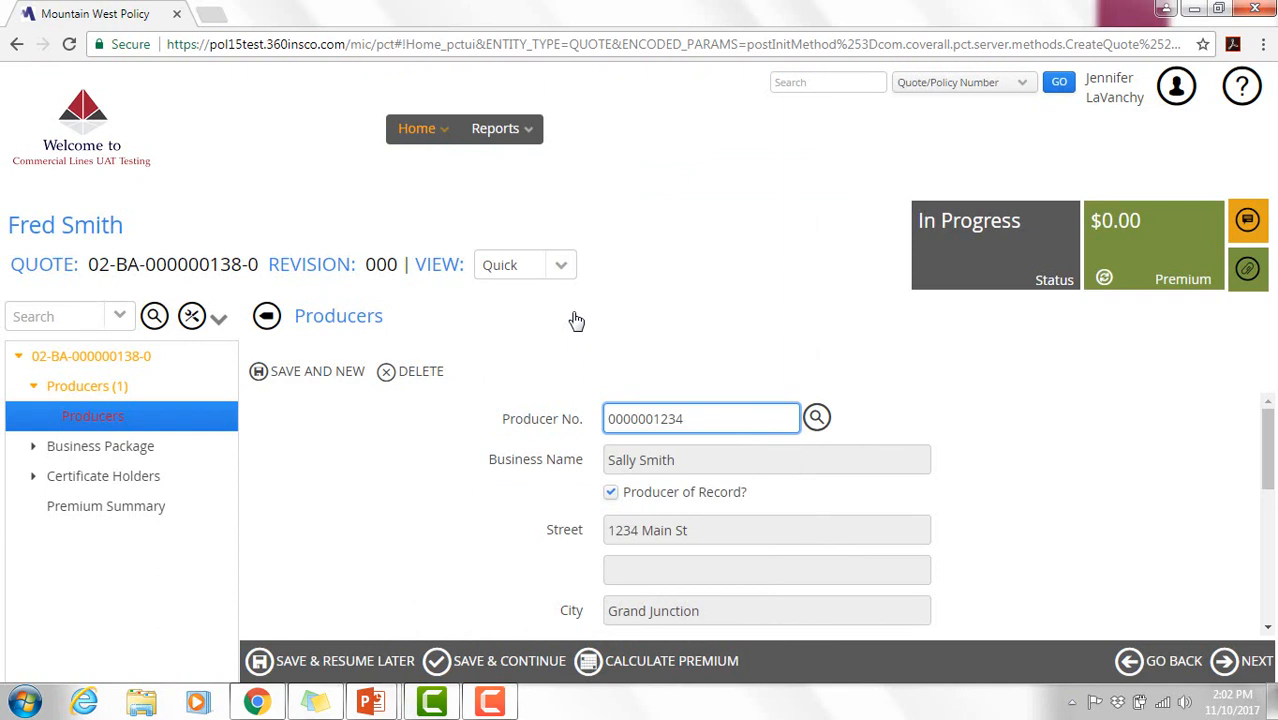
drag(1270, 430, 1272, 548)
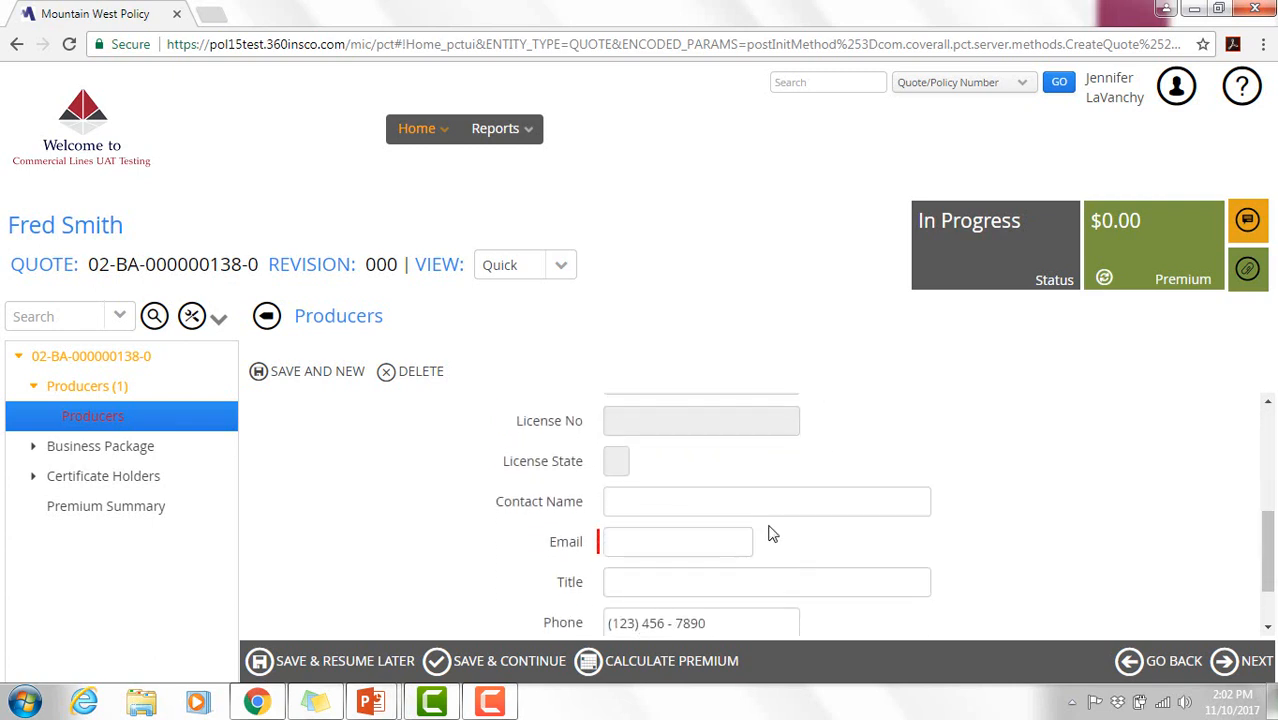
click(726, 541)
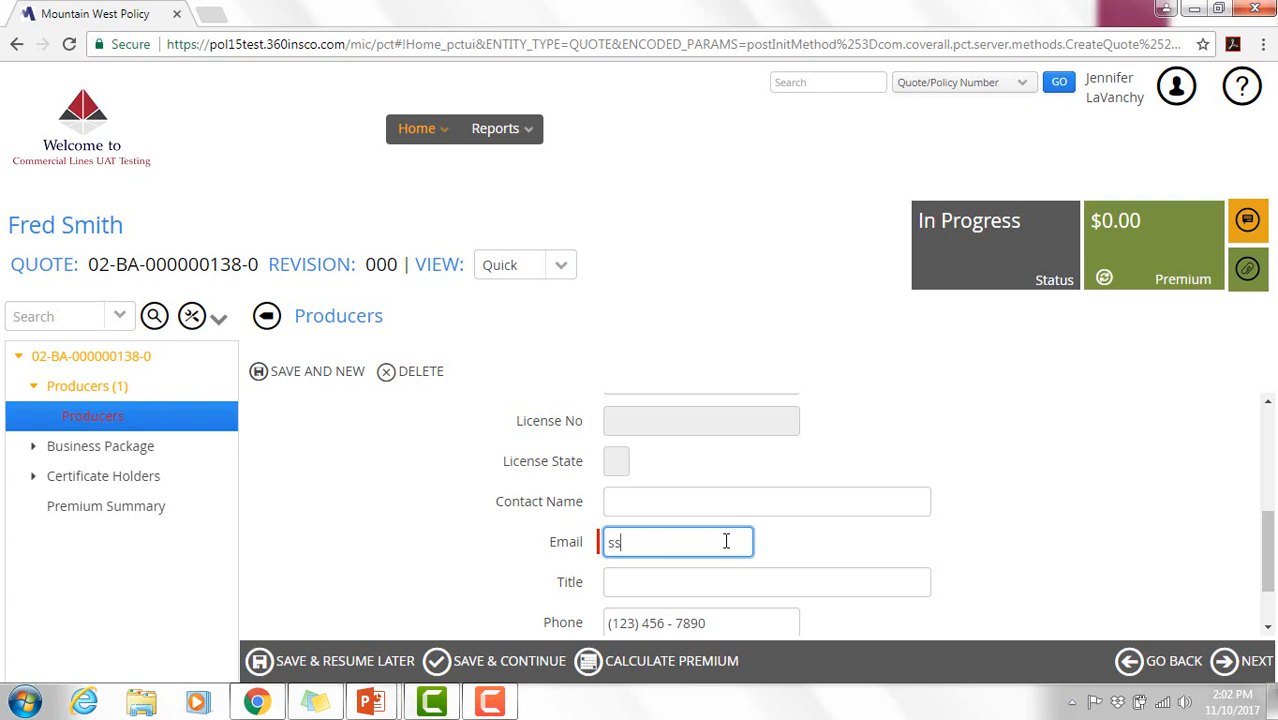
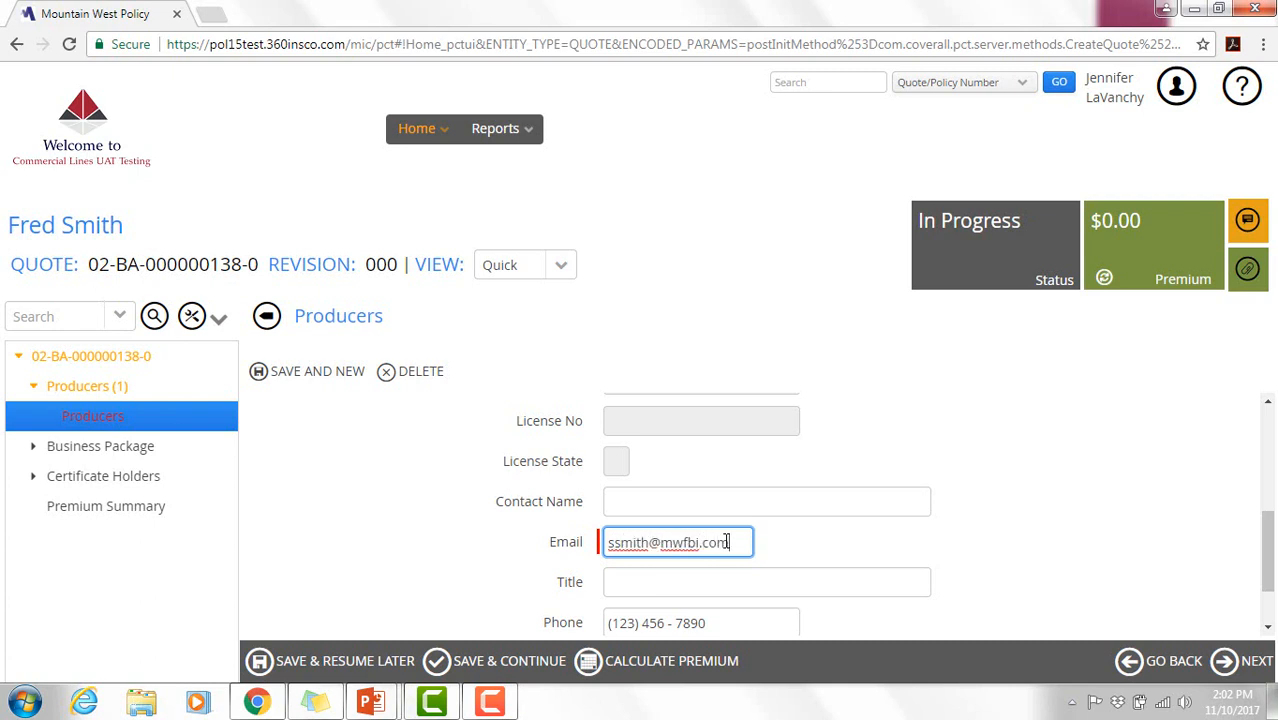
click(1259, 551)
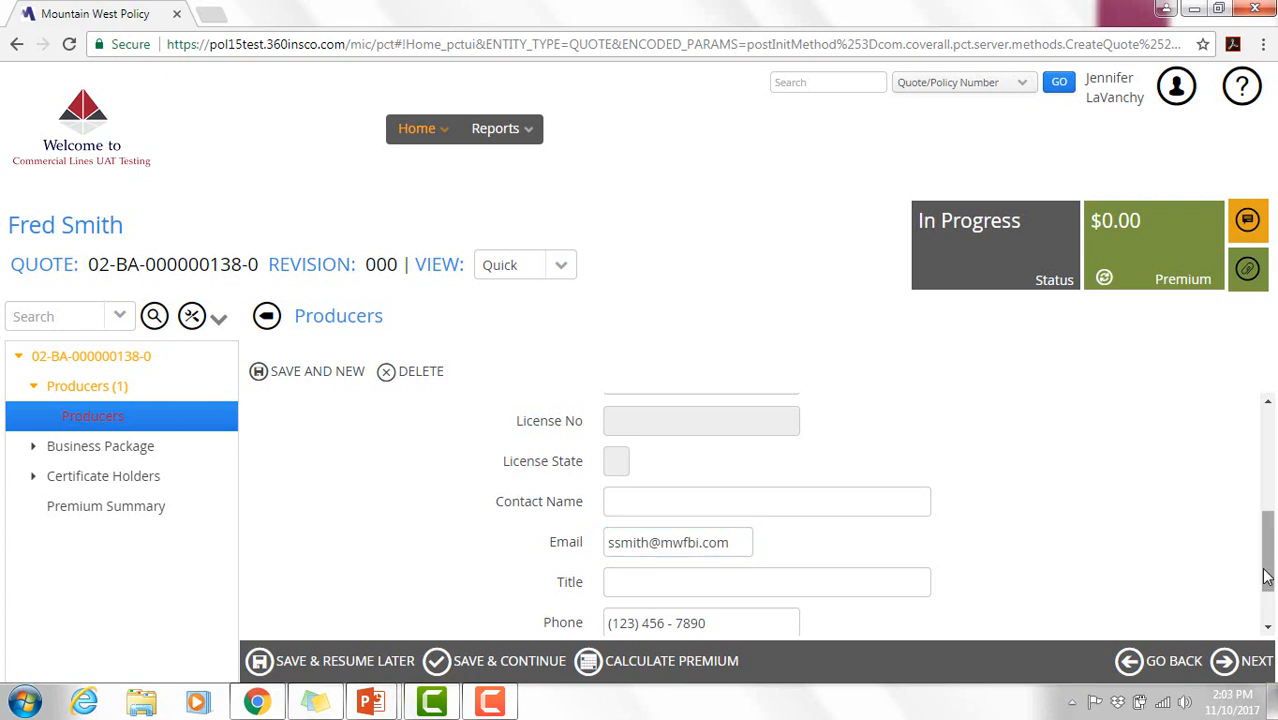
- Save the producer and finish producers to reach the Business Package page
drag(1265, 565, 1267, 622)
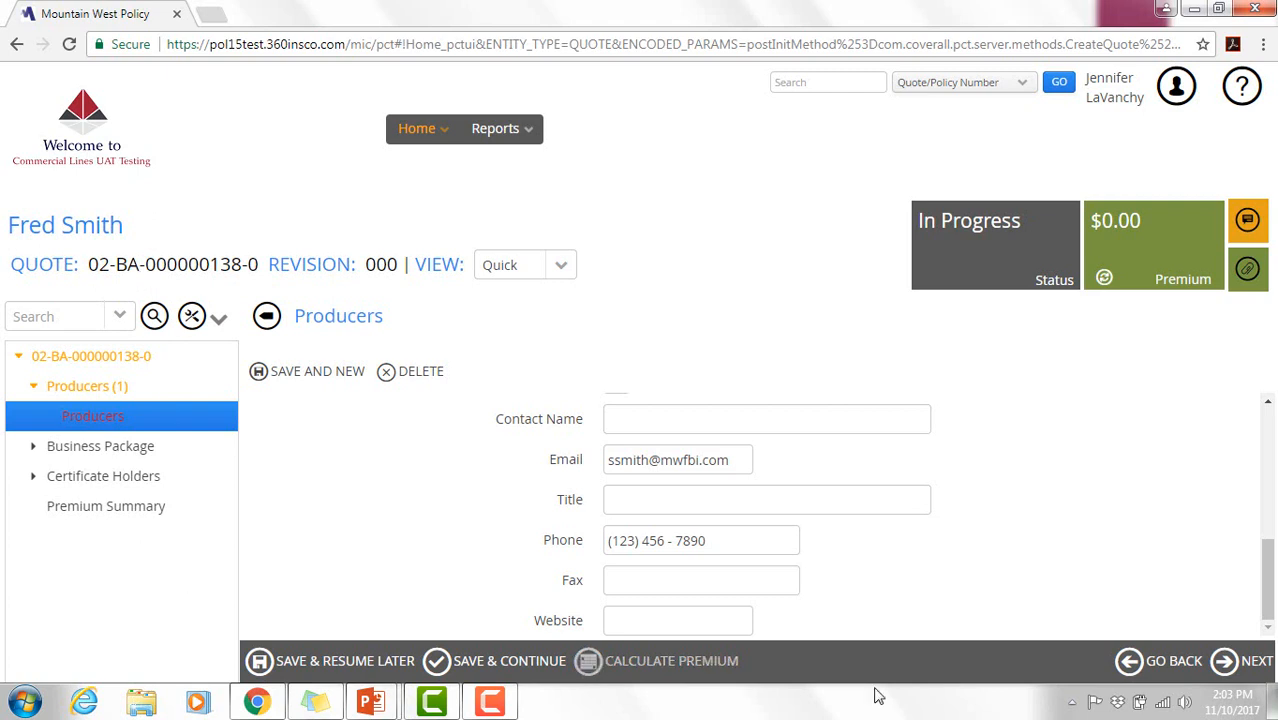
click(1263, 675)
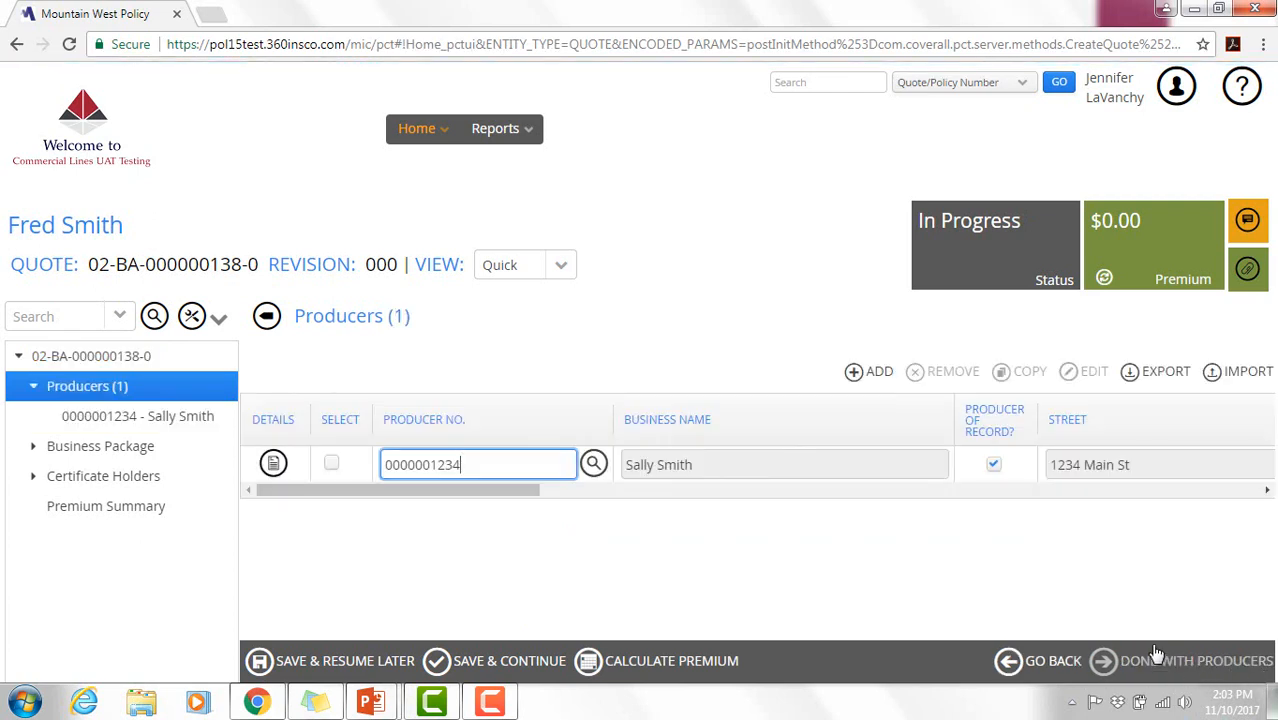
click(1140, 660)
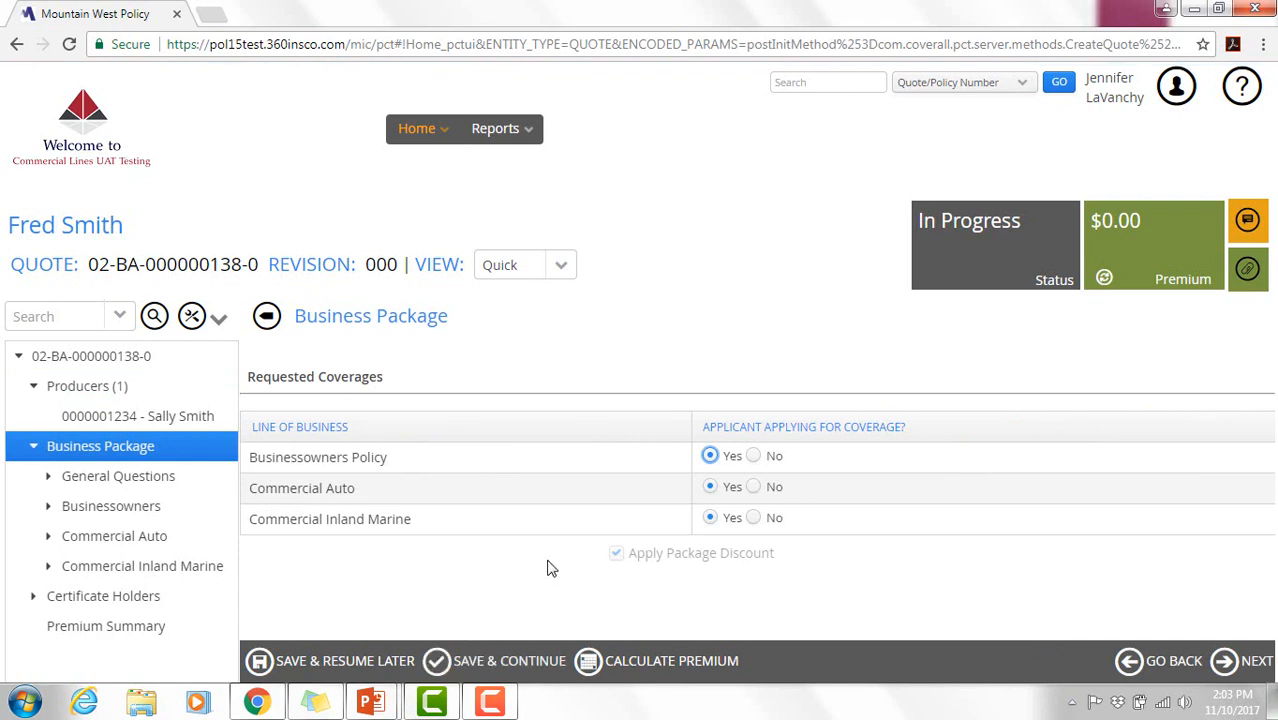
- Answer No to Commercial Inland Marine and advance to the General Questions page
click(754, 518)
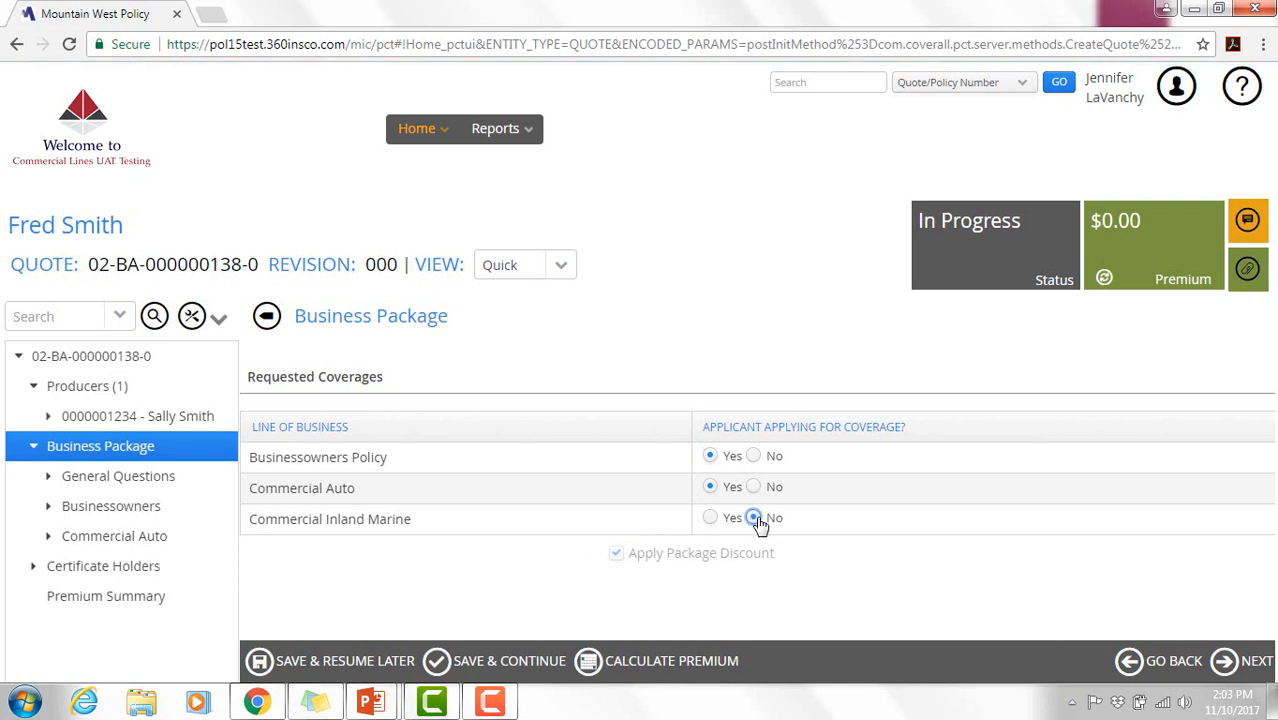
click(1253, 672)
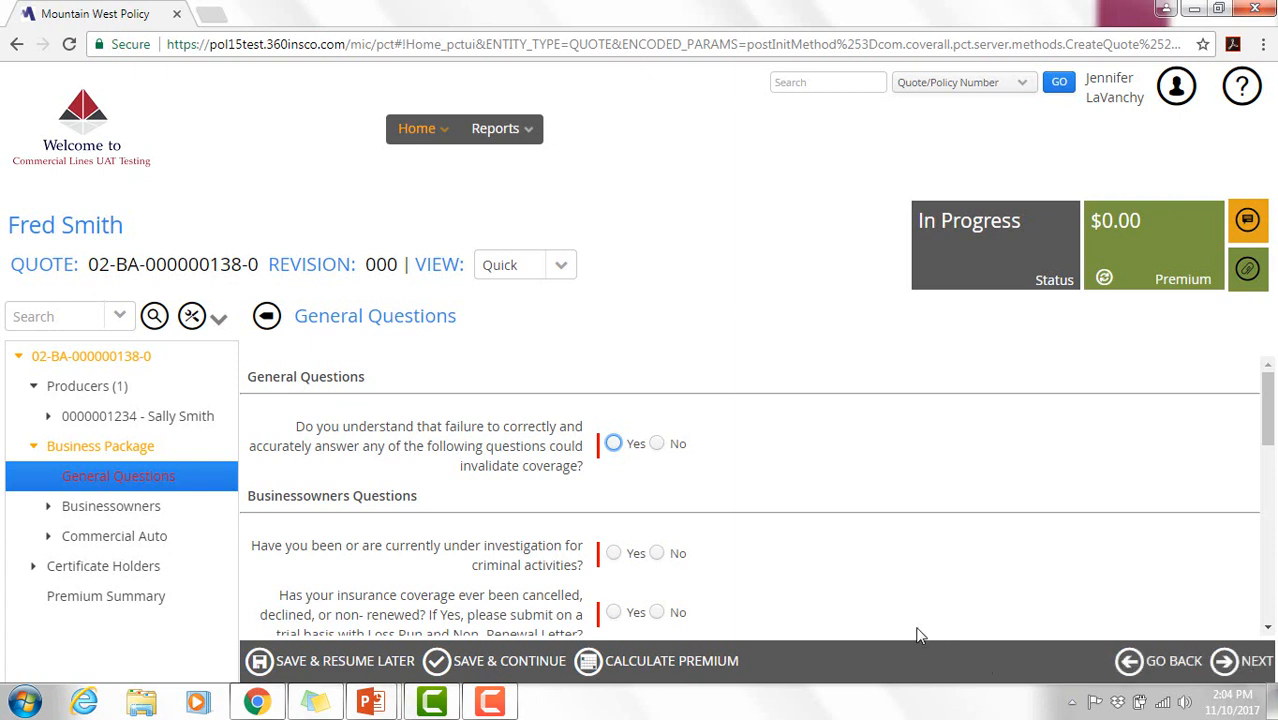
- Acknowledge the misrepresentation warning and answer No to criminal investigation, prior cancellation, bankruptcy and civil action
click(613, 444)
drag(1270, 434, 1272, 471)
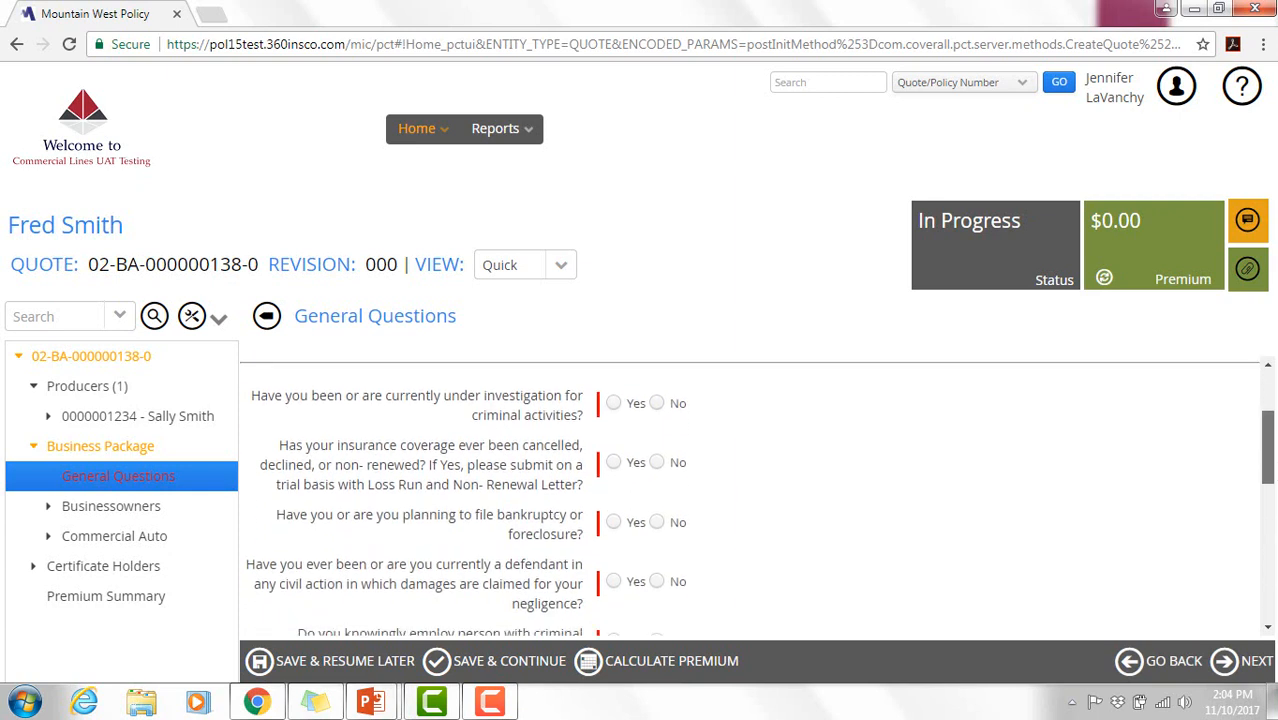
click(656, 404)
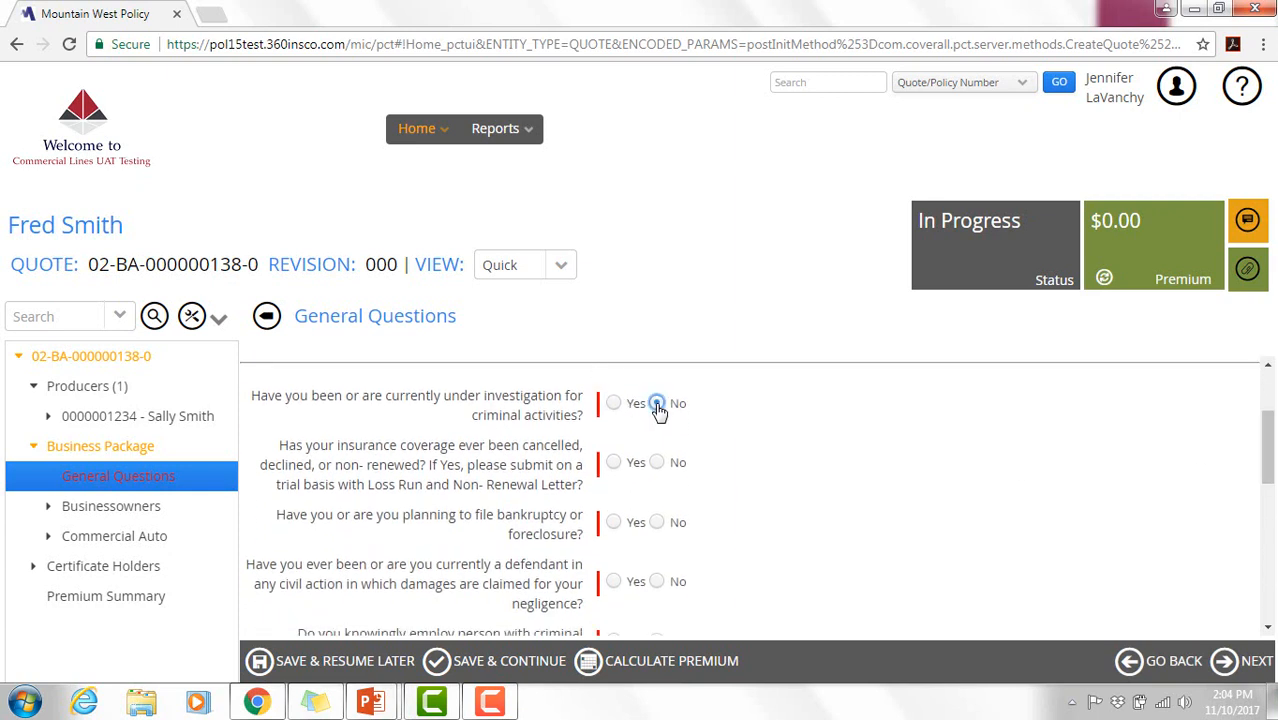
click(656, 468)
click(657, 524)
click(657, 581)
- Answer No to convicted employees, Yes to keeping records, enter 35 employees, and Yes to personal auto use
scroll(1263, 520, down, 2)
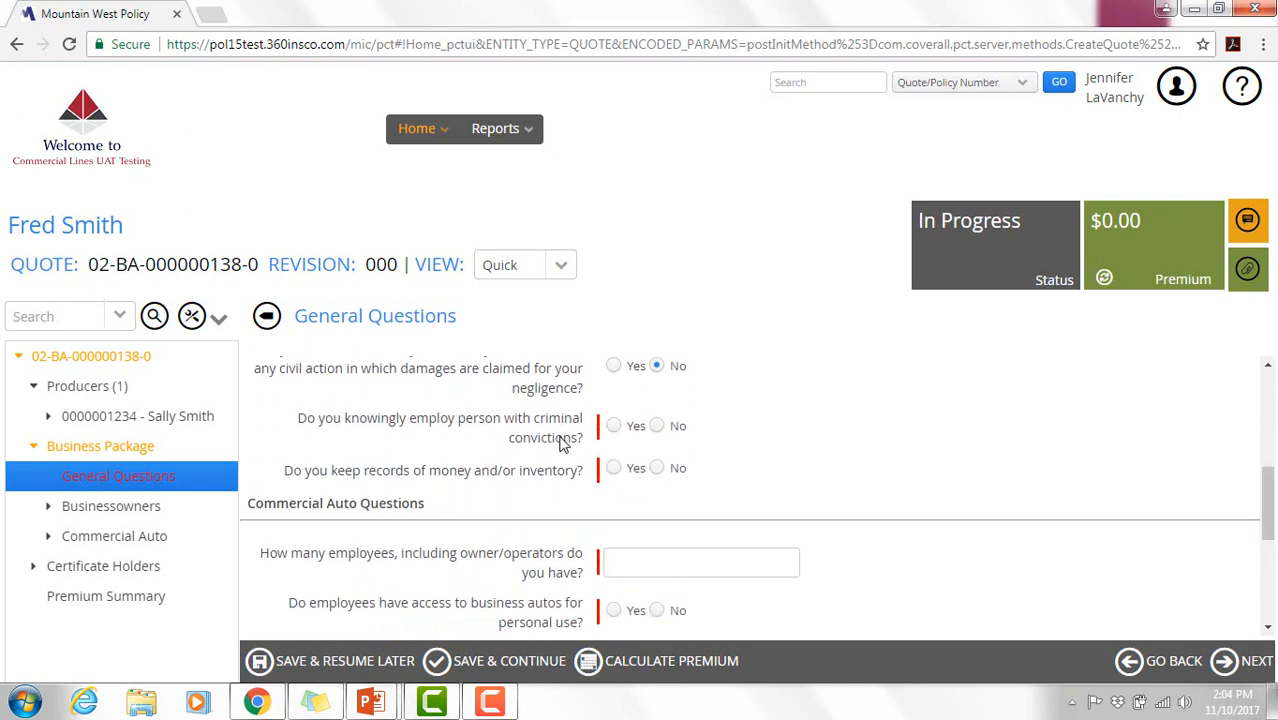
click(656, 427)
click(613, 467)
click(650, 553)
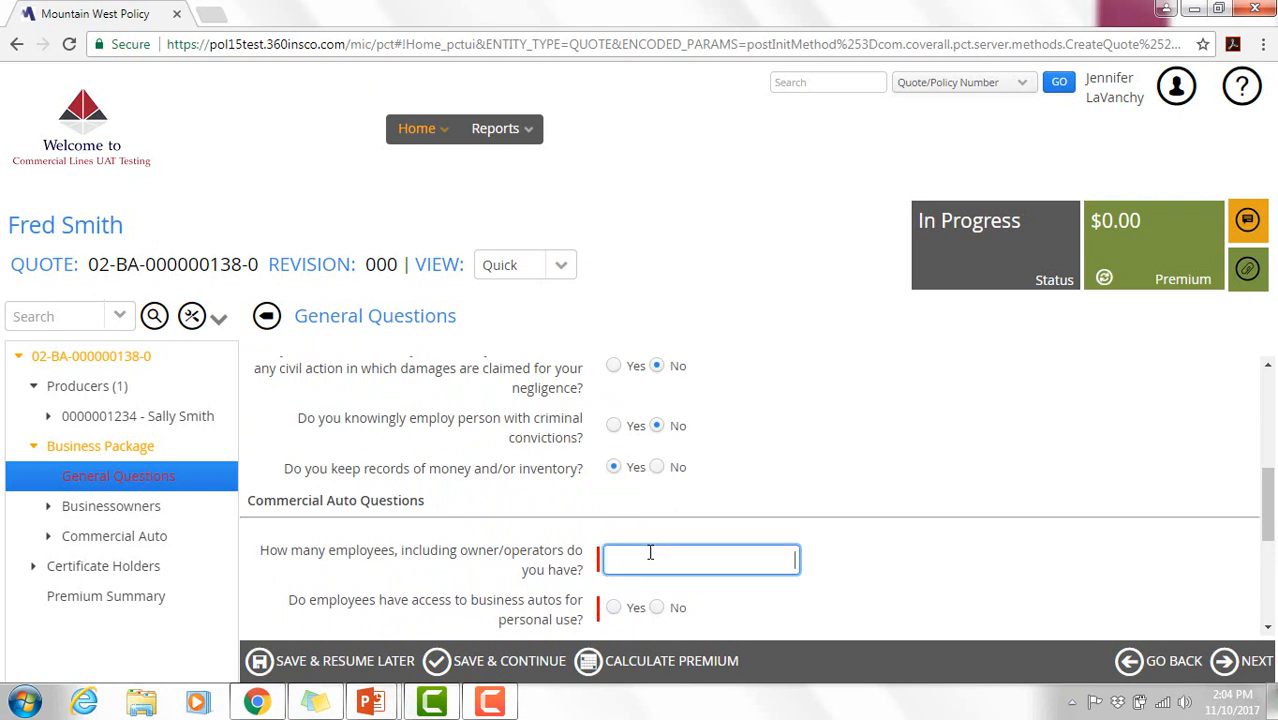
text(35)
click(612, 609)
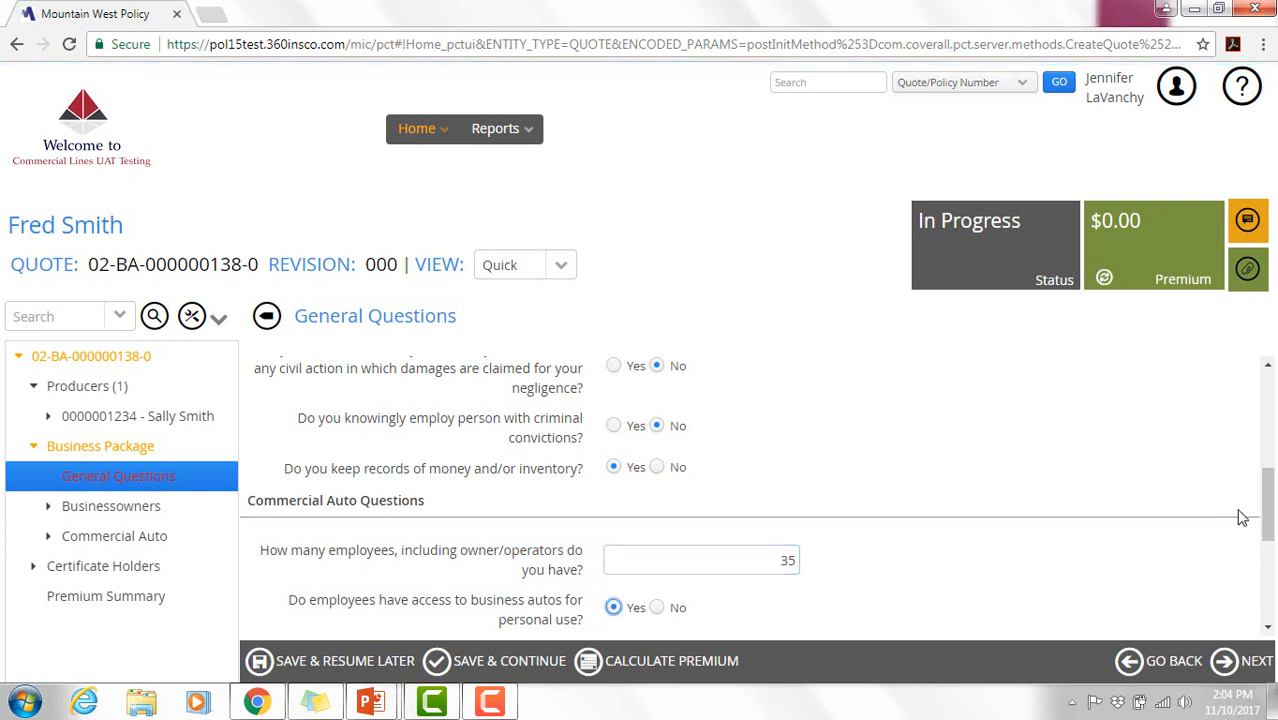
- Answer the auto questions: Yes to public filings and ICC permits, No to leasing, Motor Carrier, permits, explosives, alcohol violations
scroll(1272, 514, down, 1)
scroll(1272, 514, down, 3)
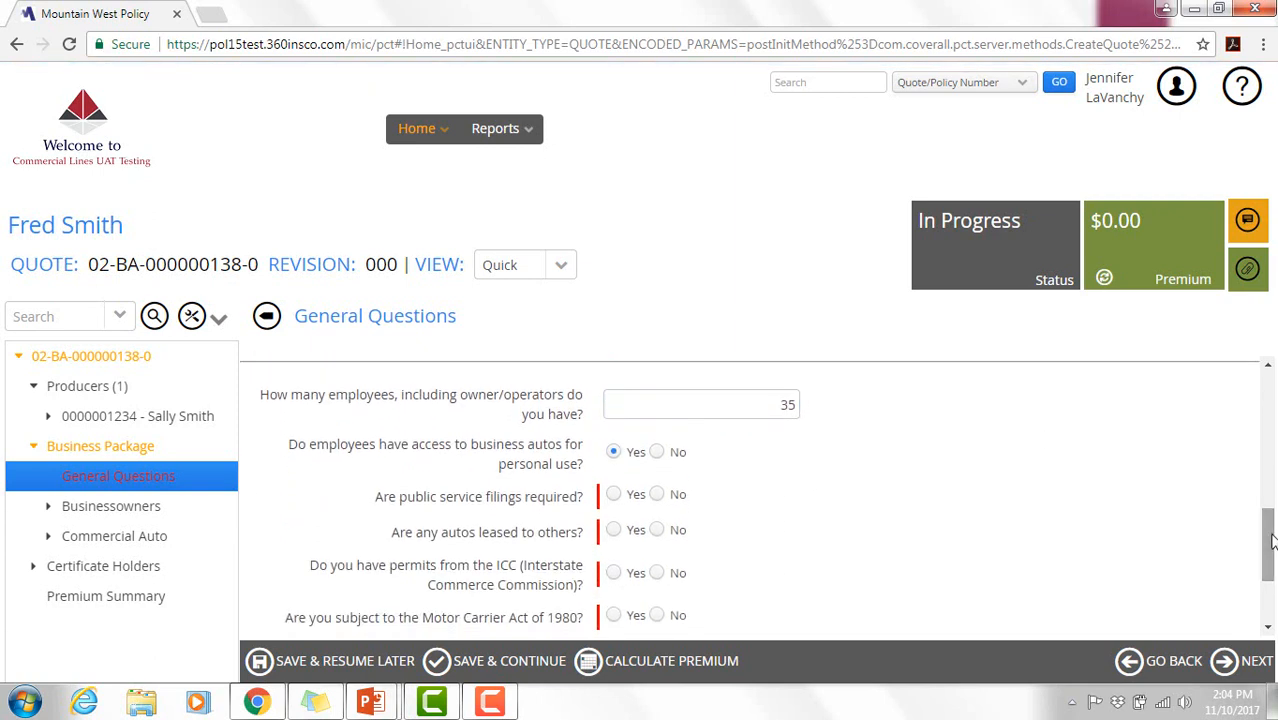
click(613, 494)
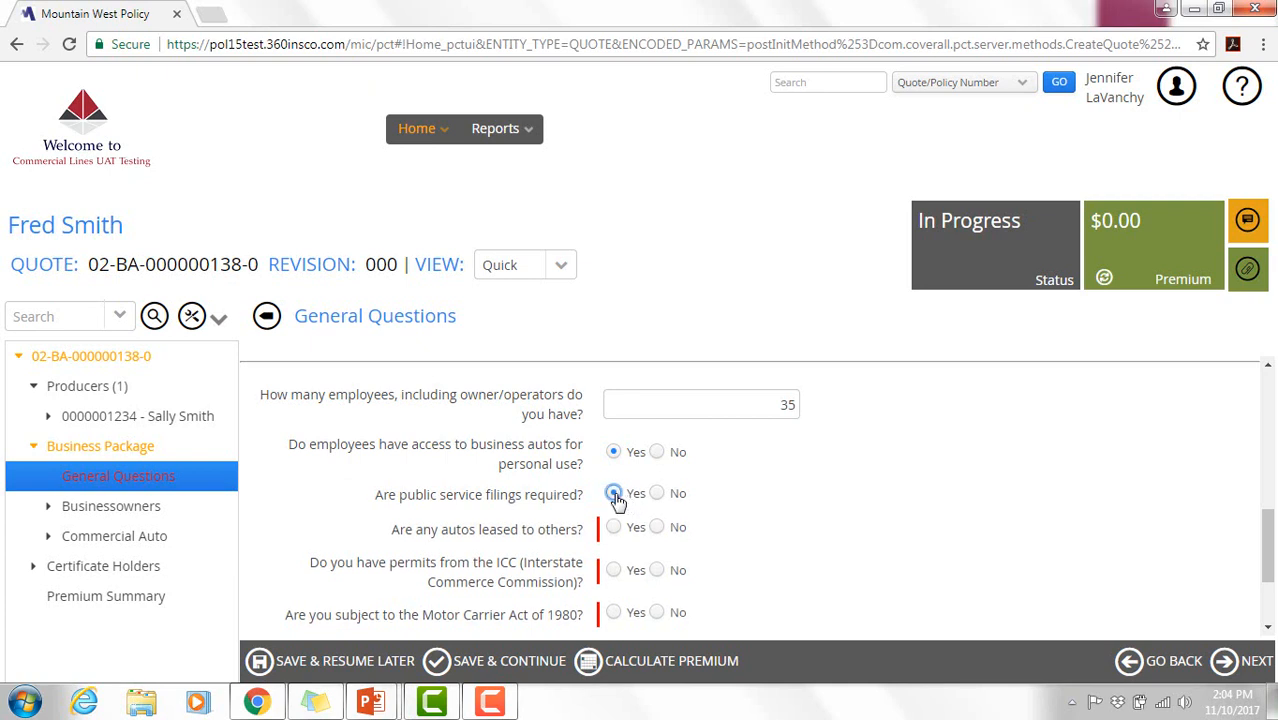
click(656, 527)
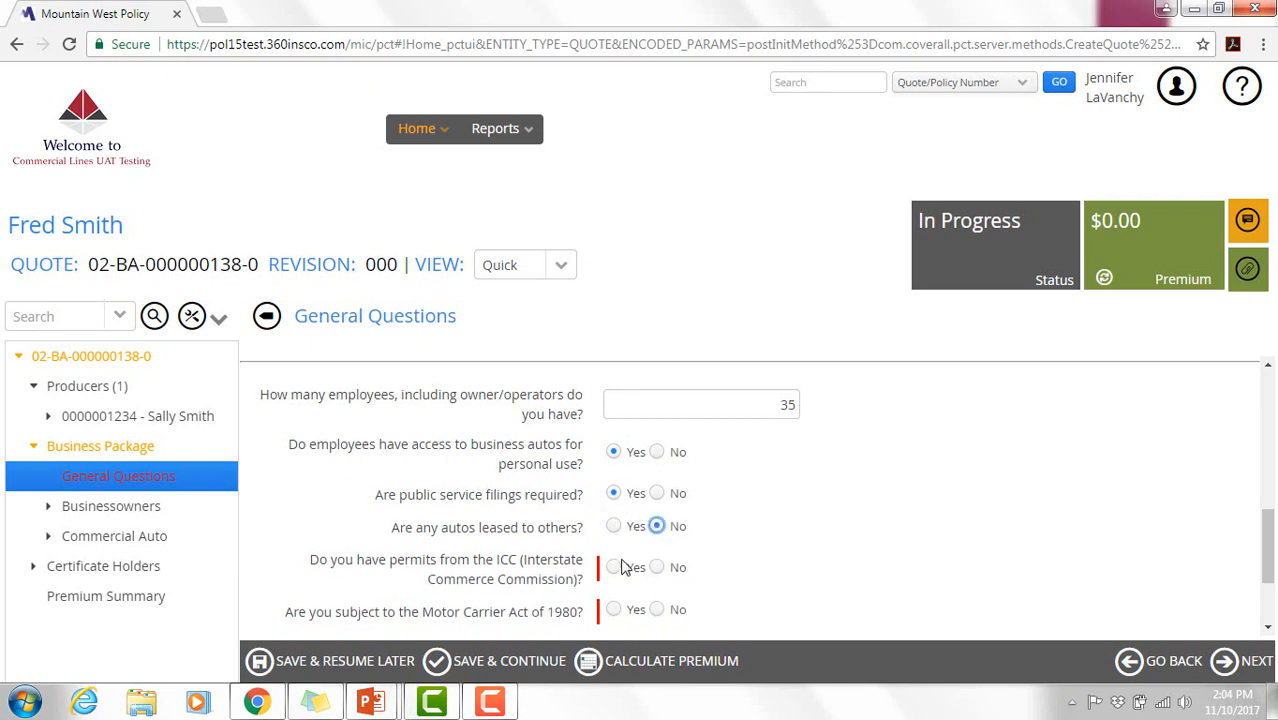
click(615, 568)
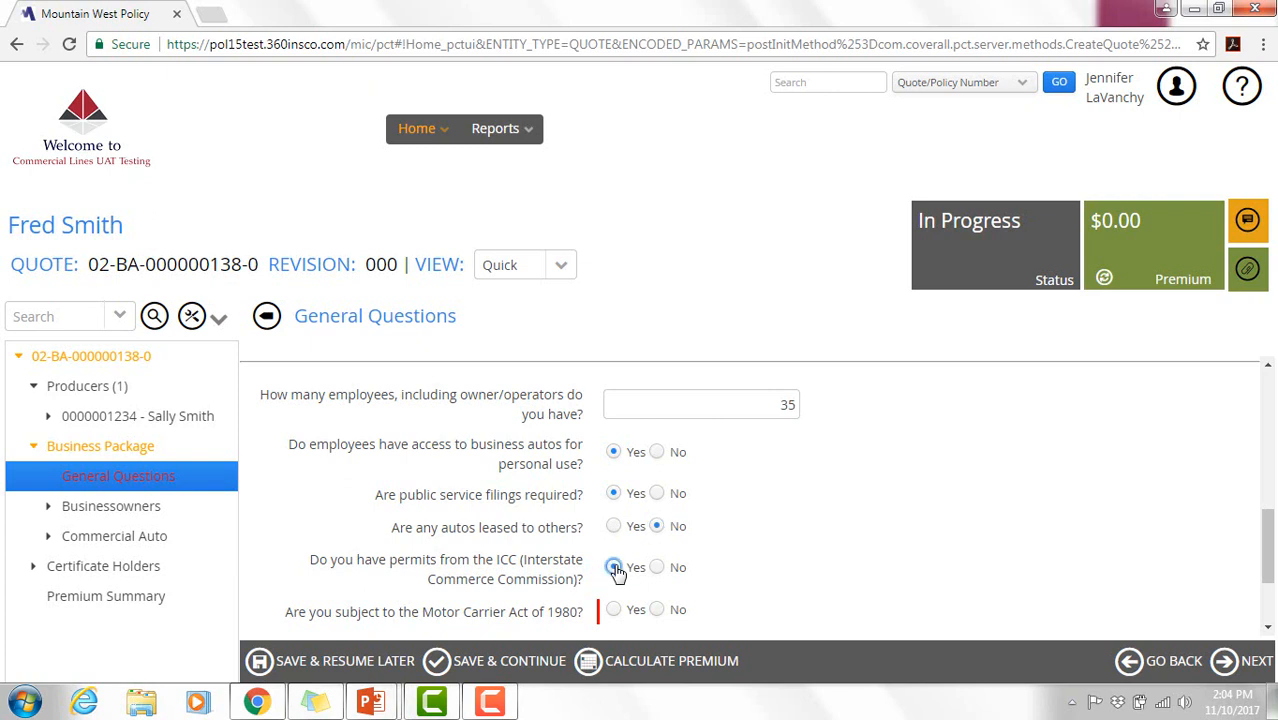
click(656, 610)
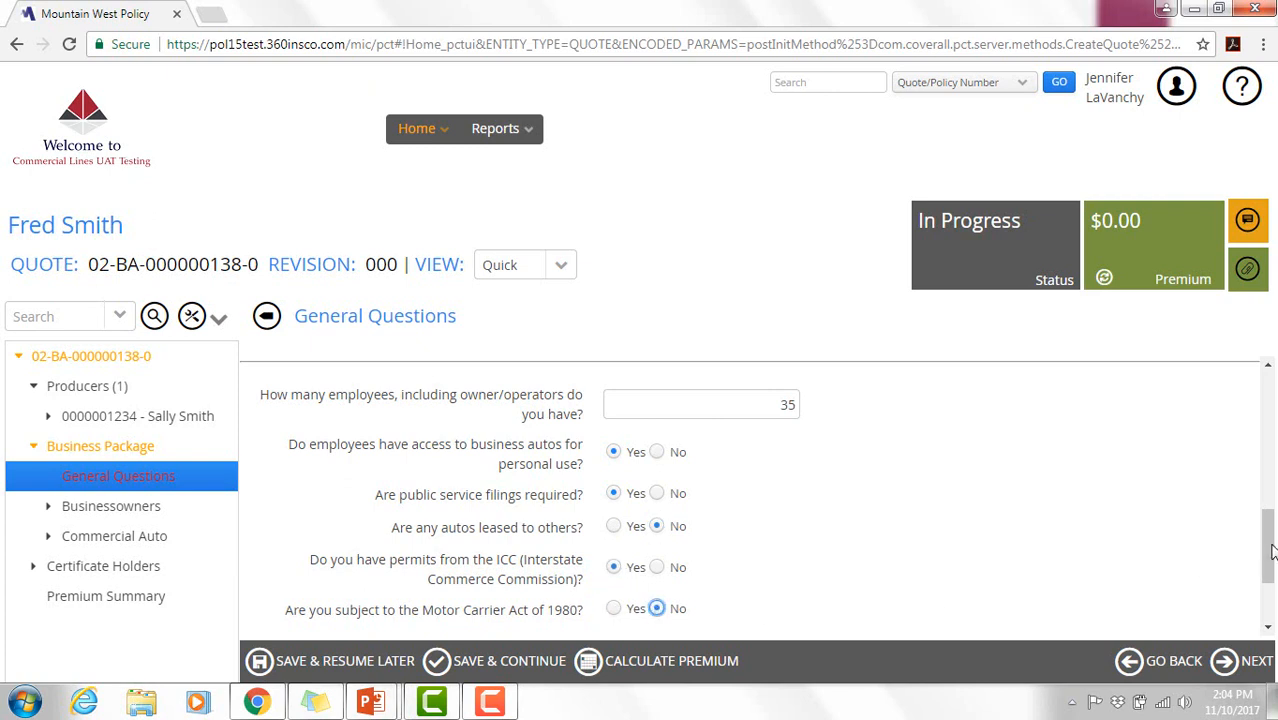
drag(1268, 553, 1271, 590)
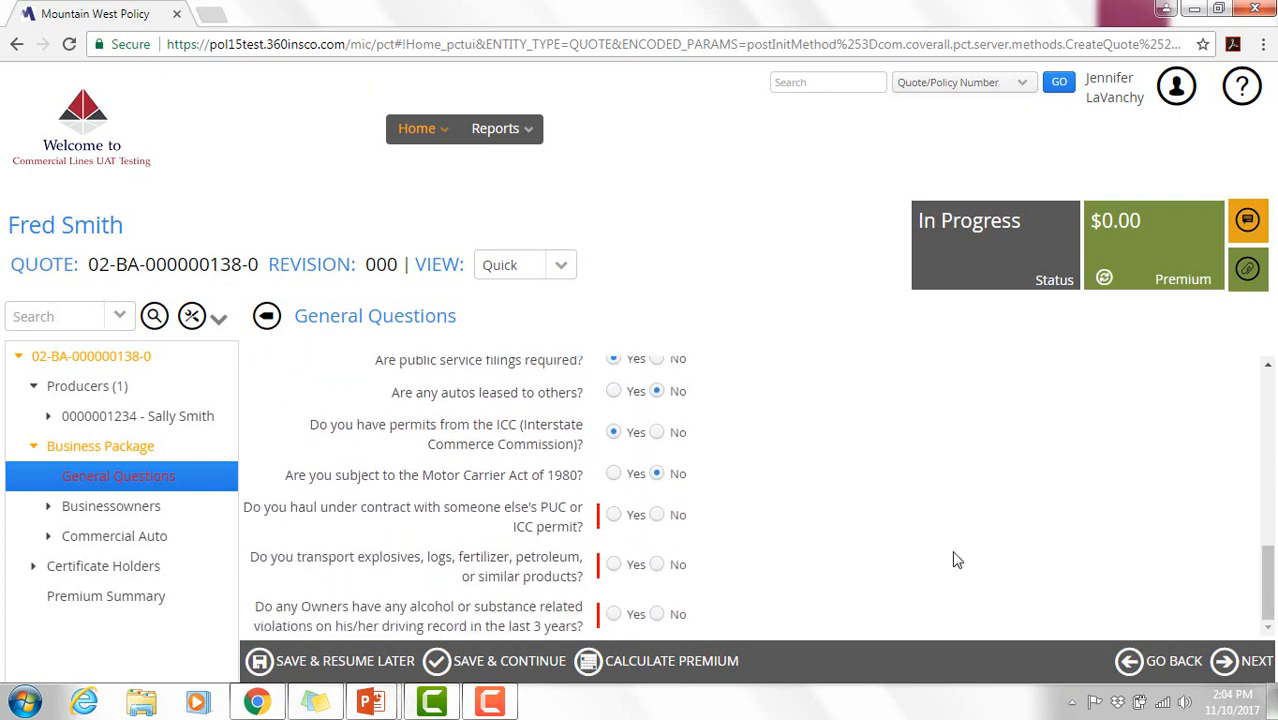
click(656, 514)
click(656, 565)
click(657, 615)
click(1250, 662)
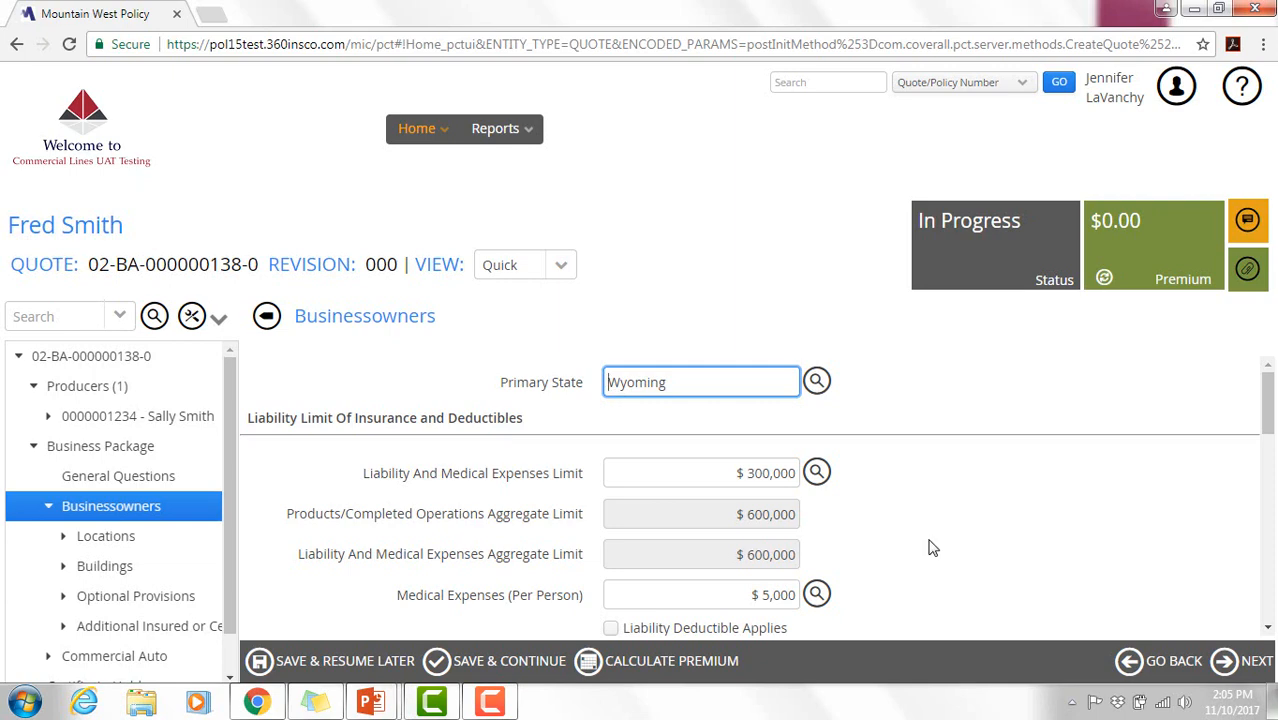
- Leave the $300,000 liability limit and credit score answer unchanged and advance to Locations
click(817, 472)
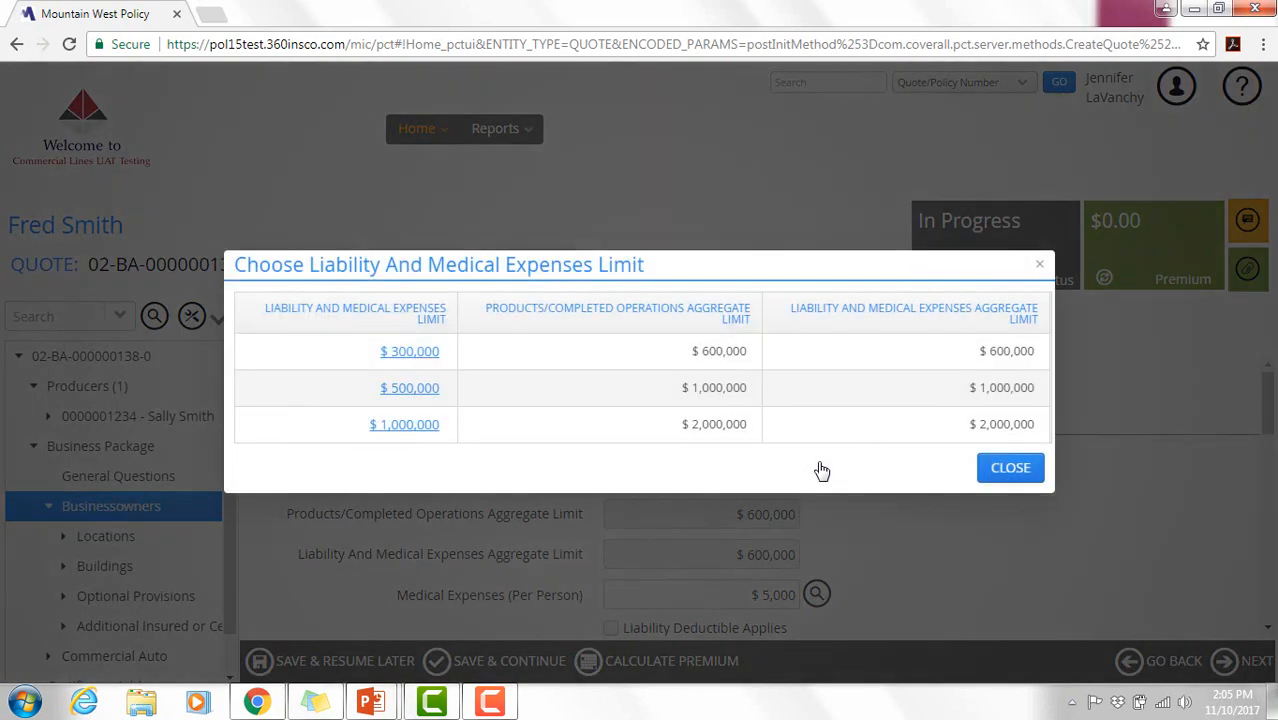
click(1008, 470)
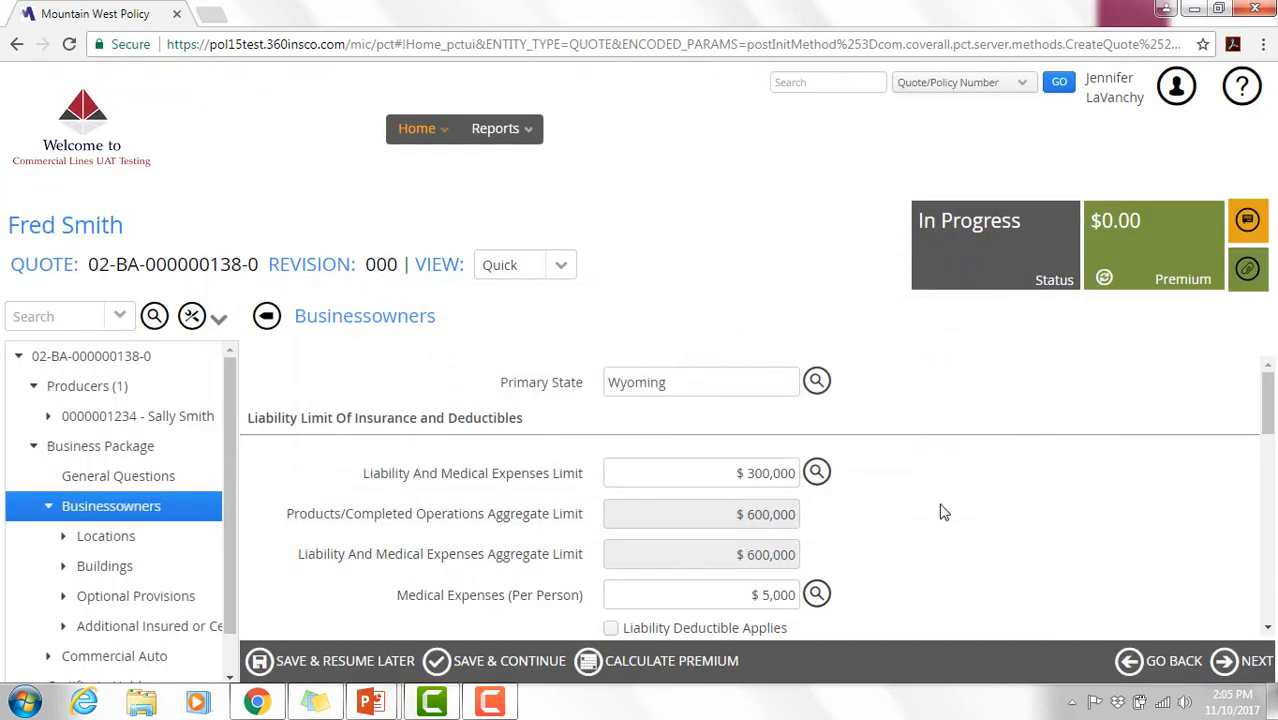
drag(1268, 409, 1272, 500)
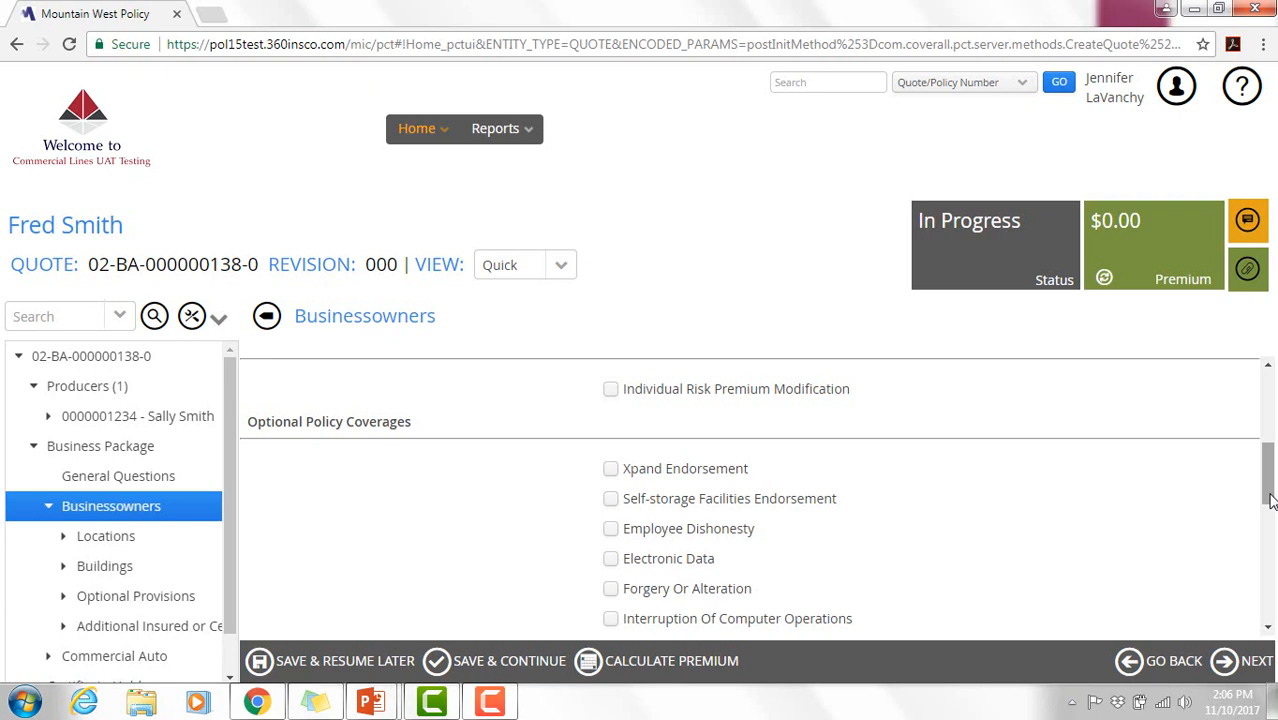
drag(1272, 500, 1266, 597)
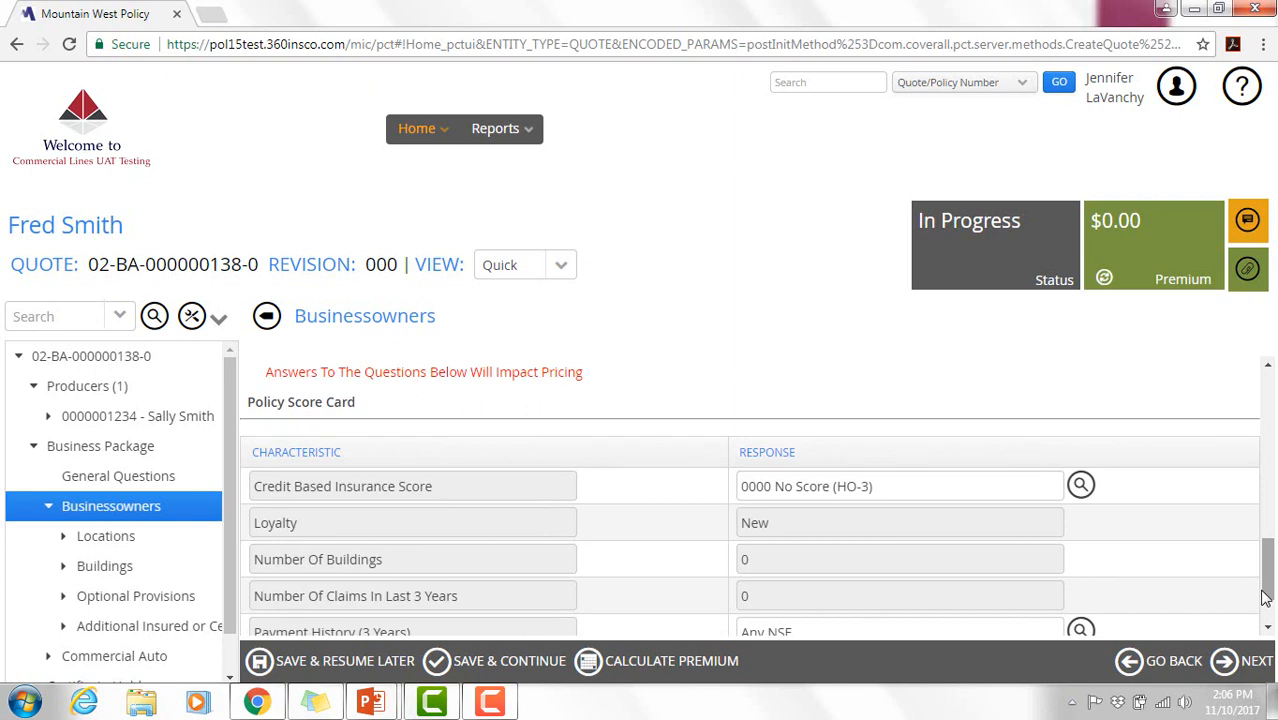
click(1080, 485)
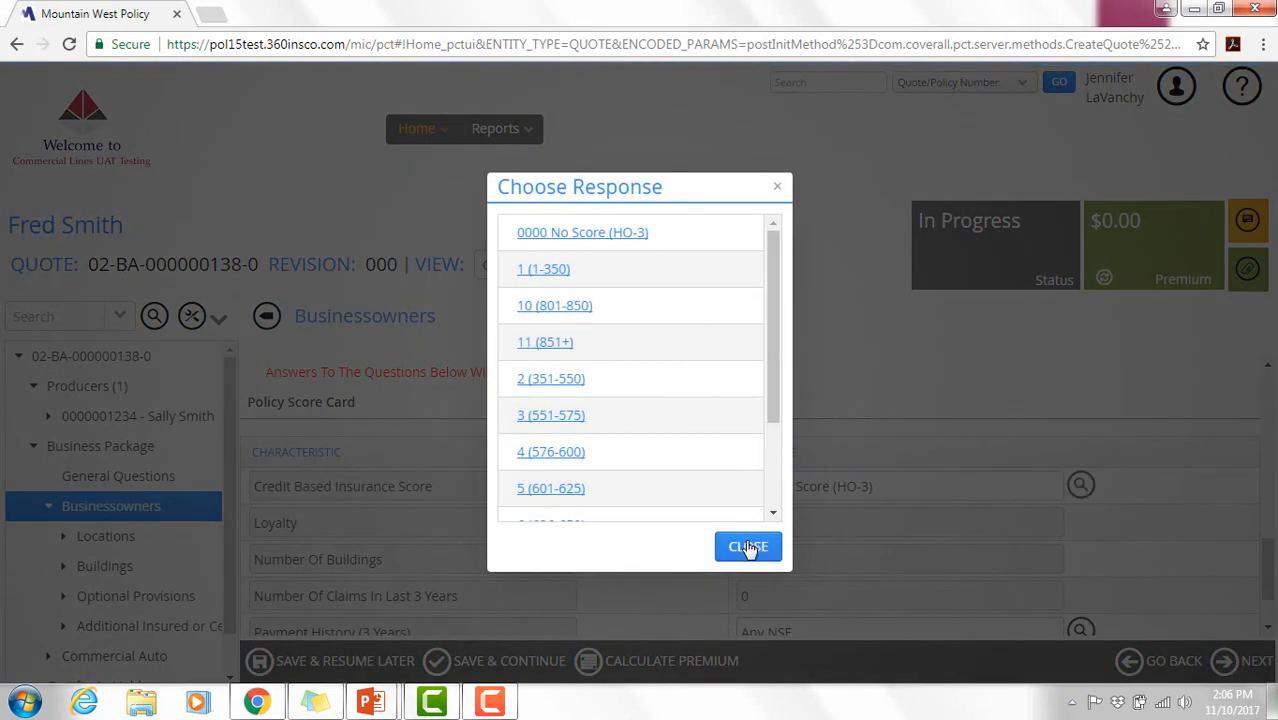
click(744, 546)
drag(1268, 585, 1270, 628)
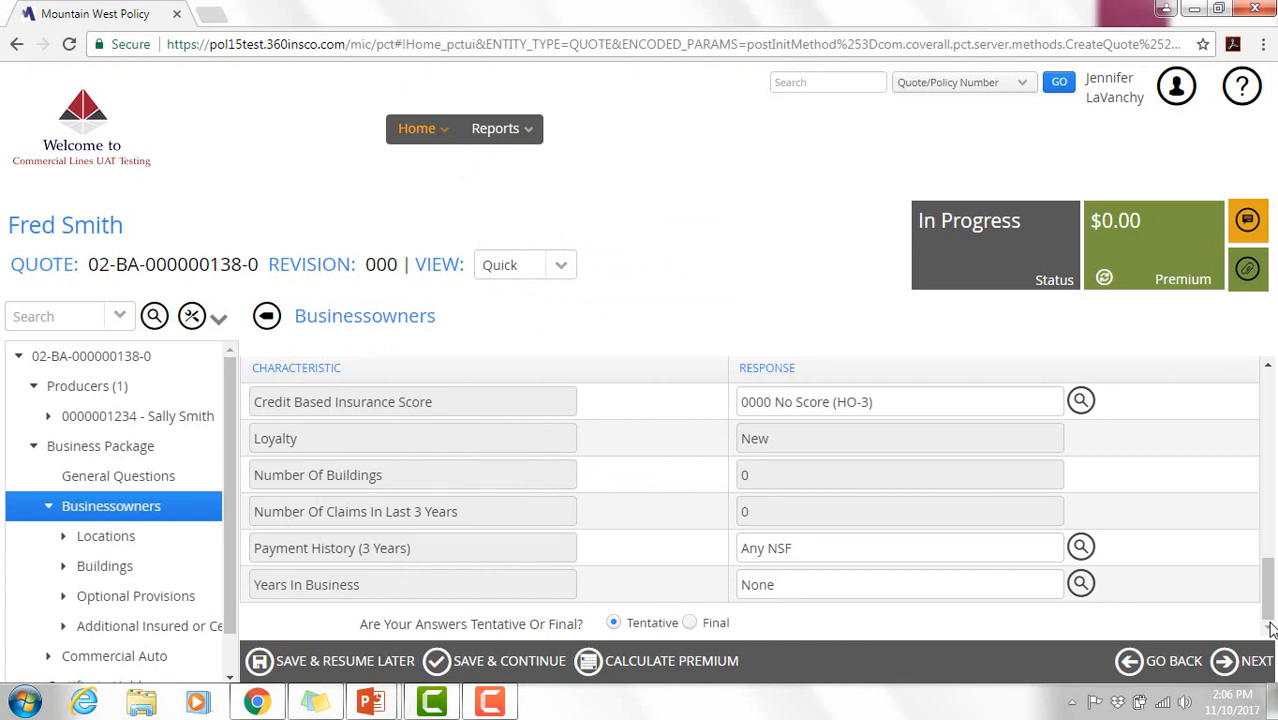
click(1257, 672)
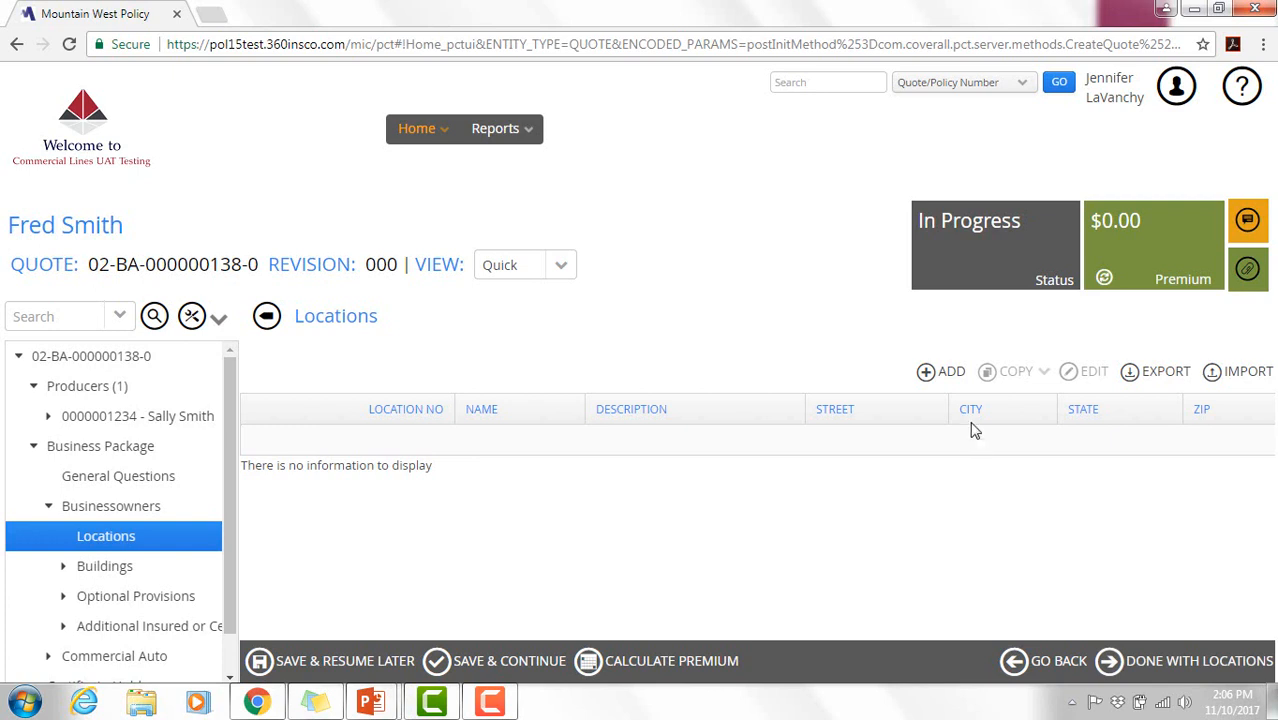
- Add a new location named Coffee Shop 1
click(950, 373)
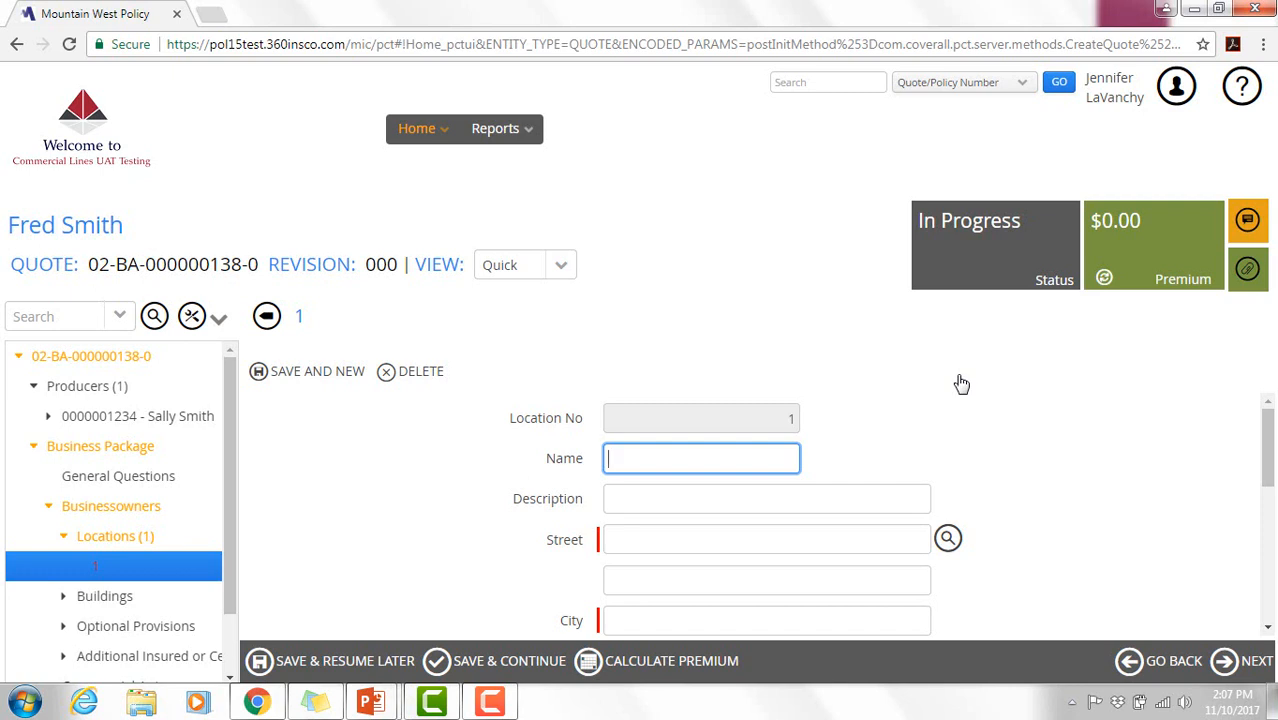
text(Coffee sho)
key(BackSpace)
key(BackSpace)
key(BackSpace)
text(Shop)
drag(1271, 431, 1273, 453)
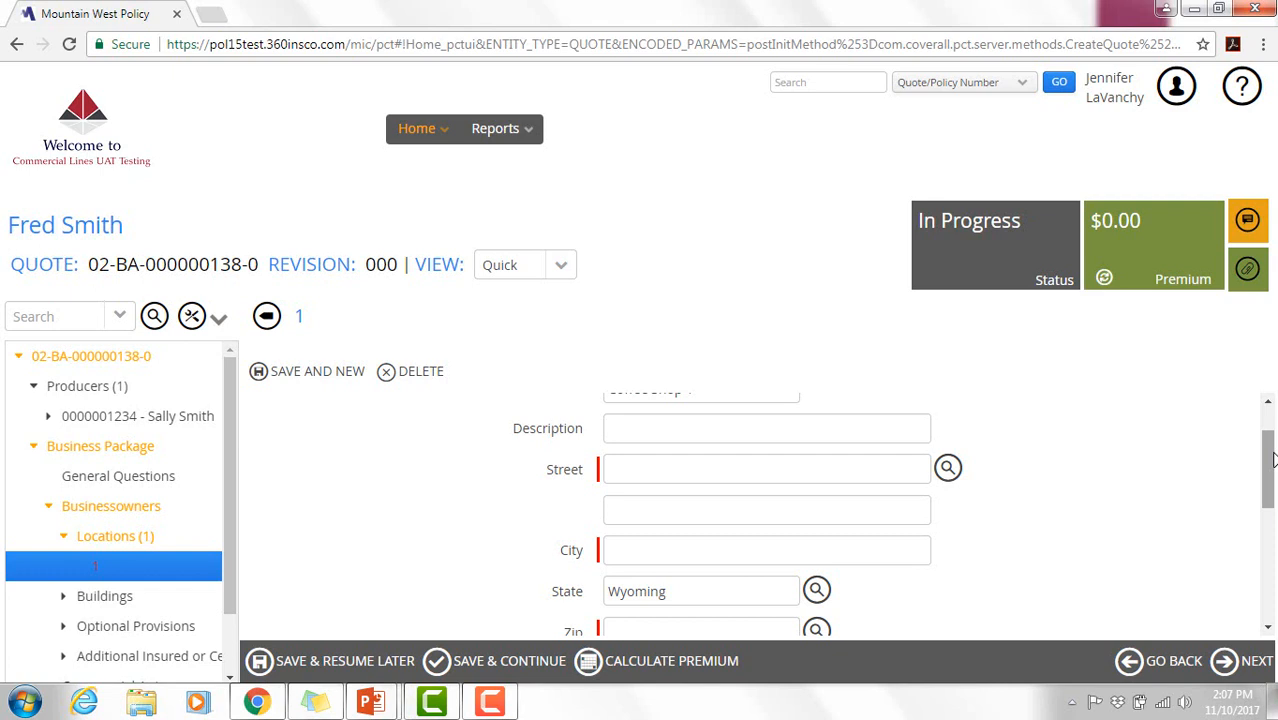
scroll(1272, 458, down, 1)
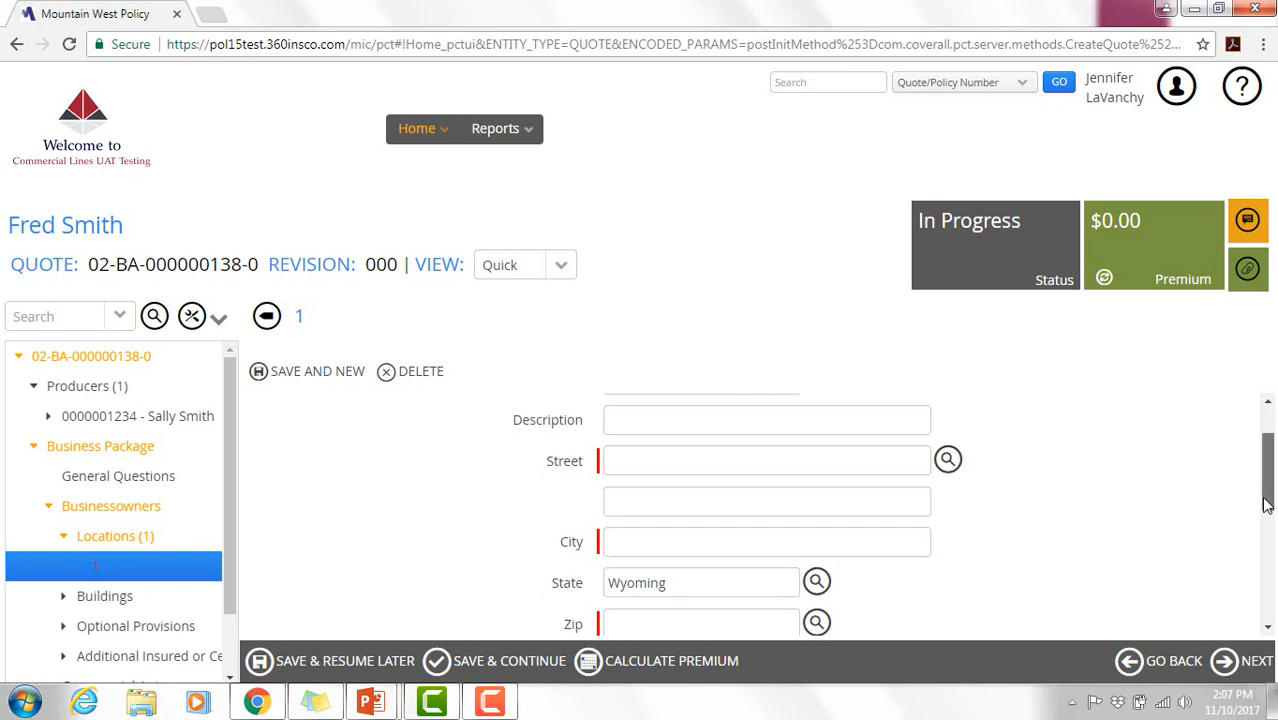
- Look up zips for Wright, WY and select 82732 for the location
click(817, 571)
click(818, 571)
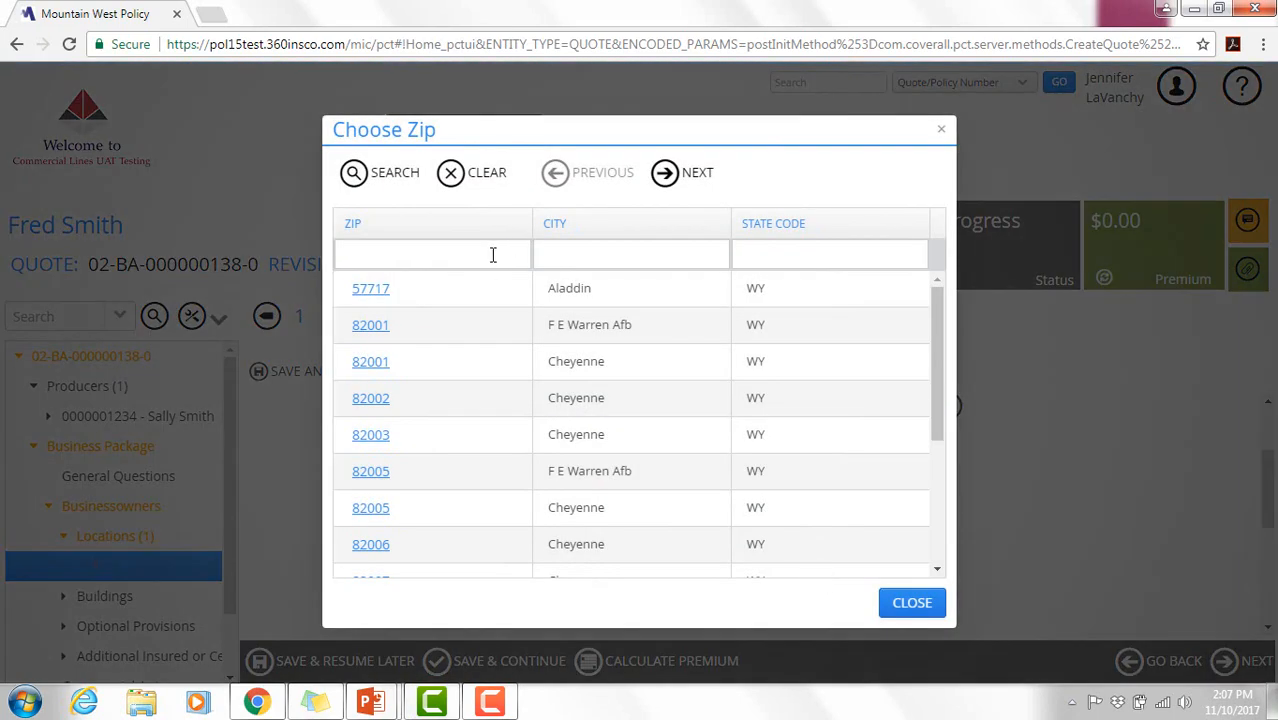
click(587, 256)
text(Wright)
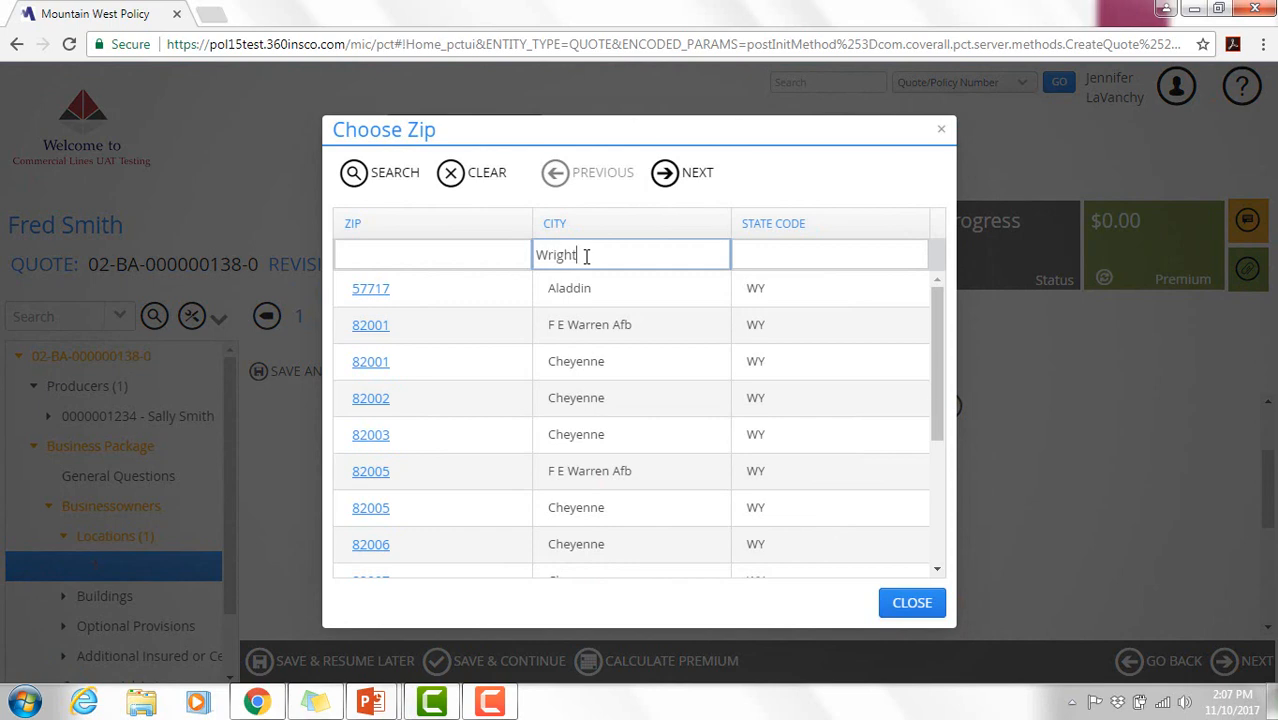
key(Tab)
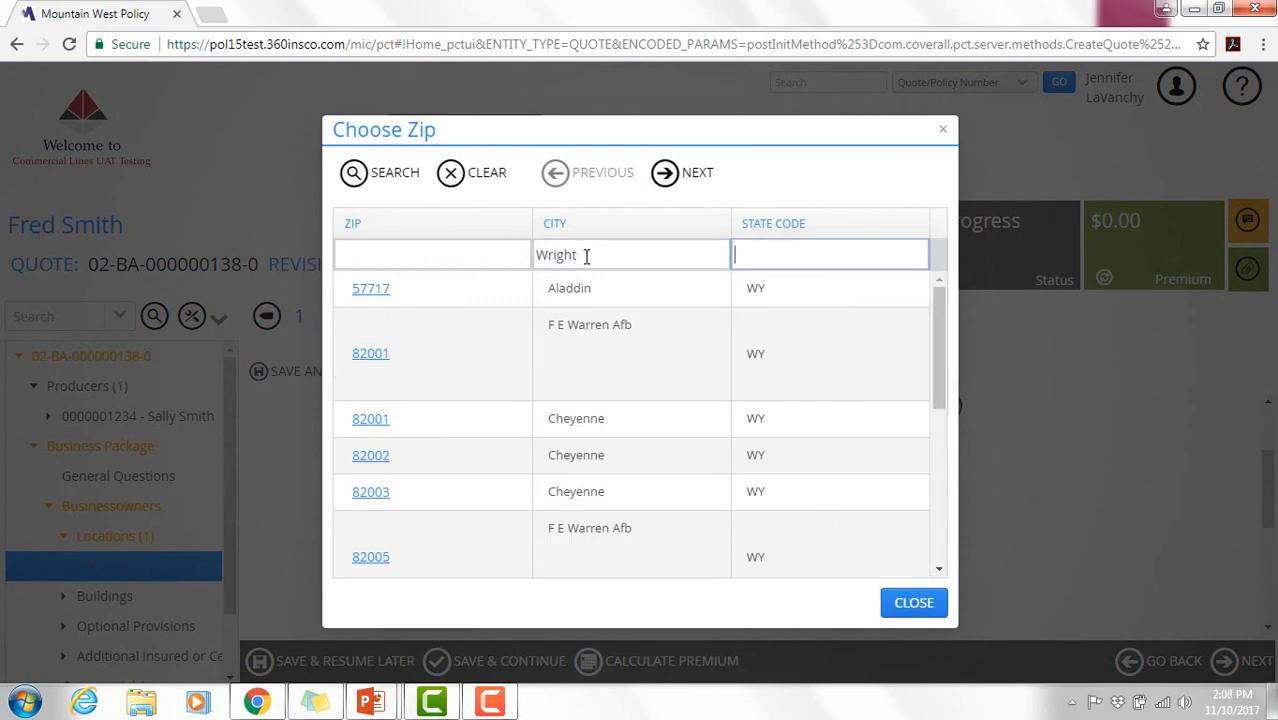
text(WY)
key(Return)
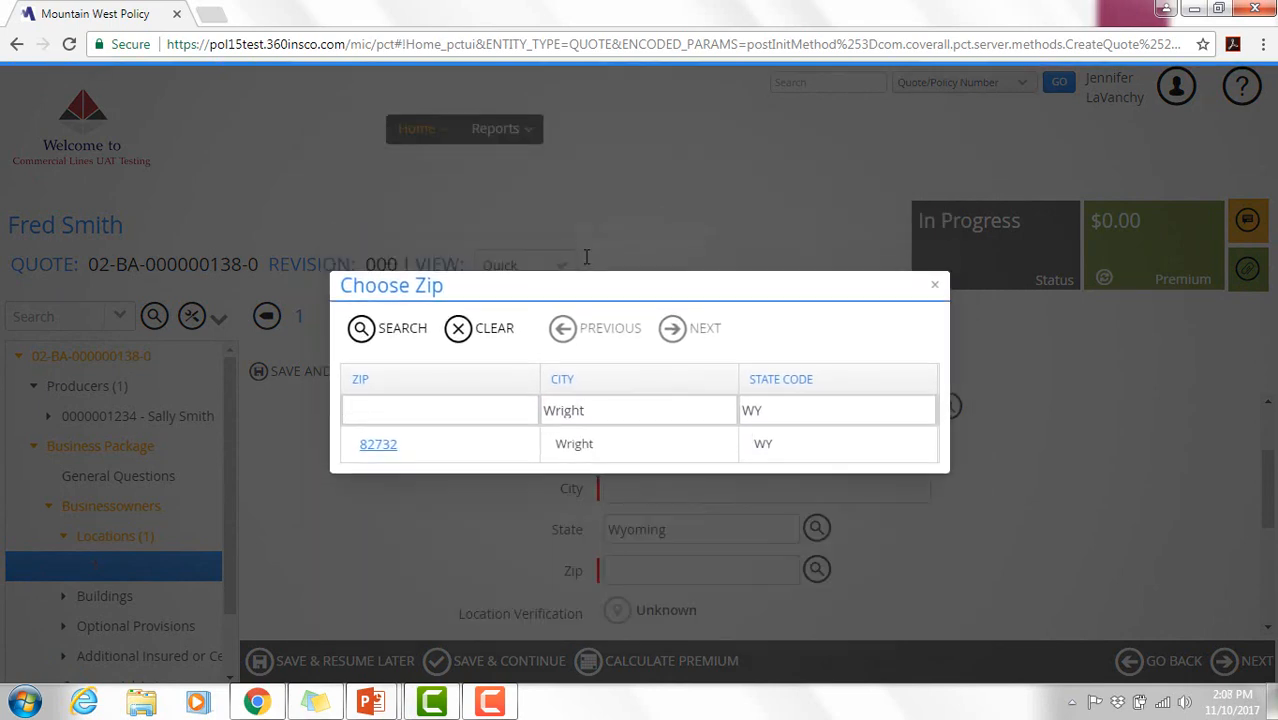
click(389, 454)
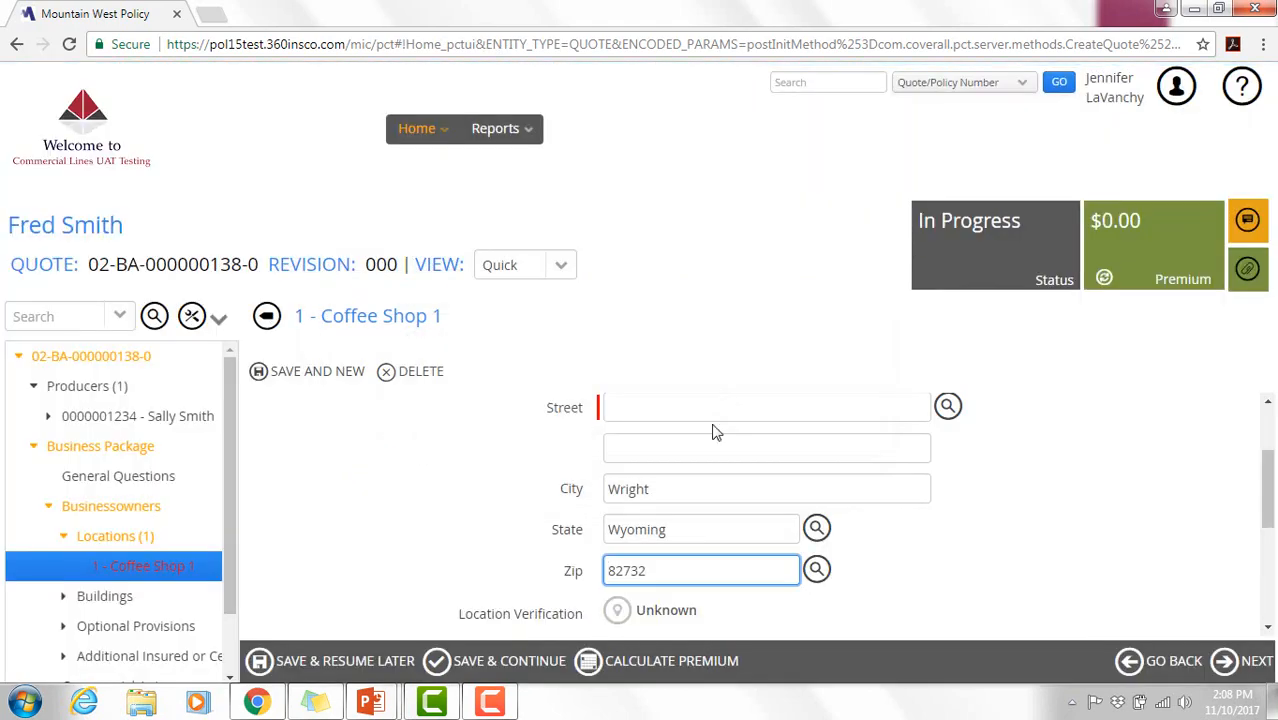
click(716, 417)
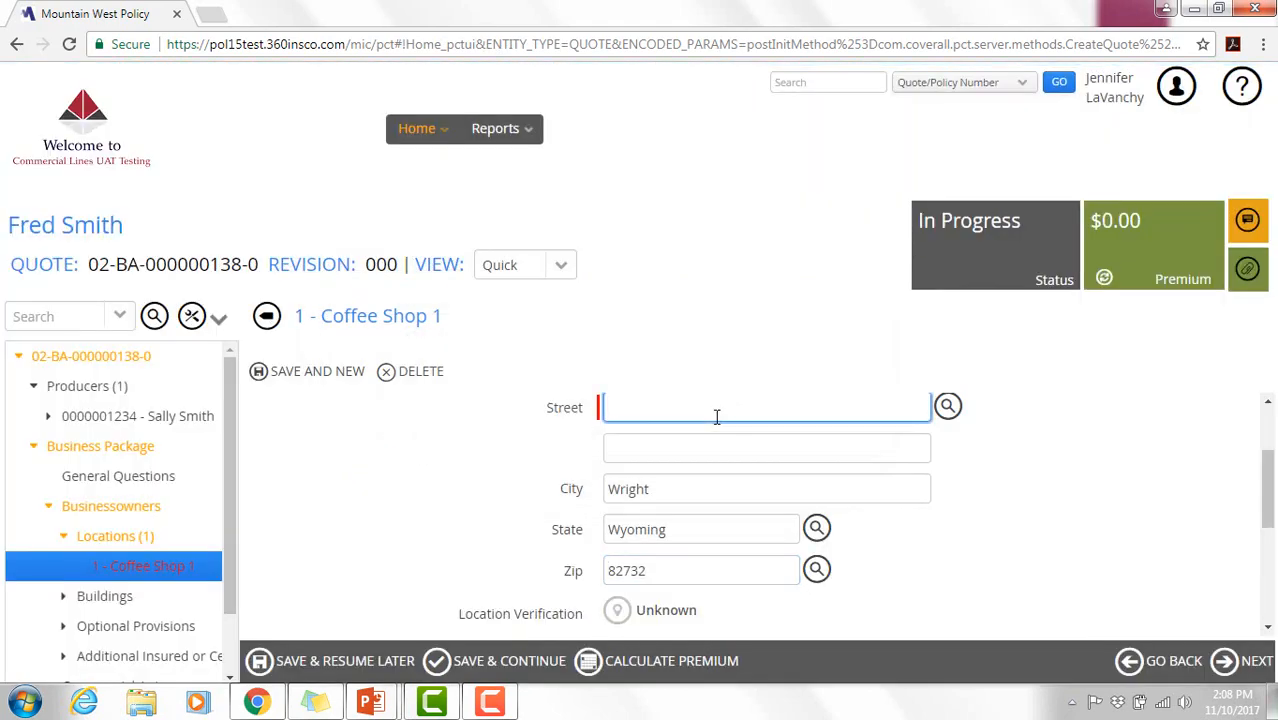
drag(1265, 472, 1265, 475)
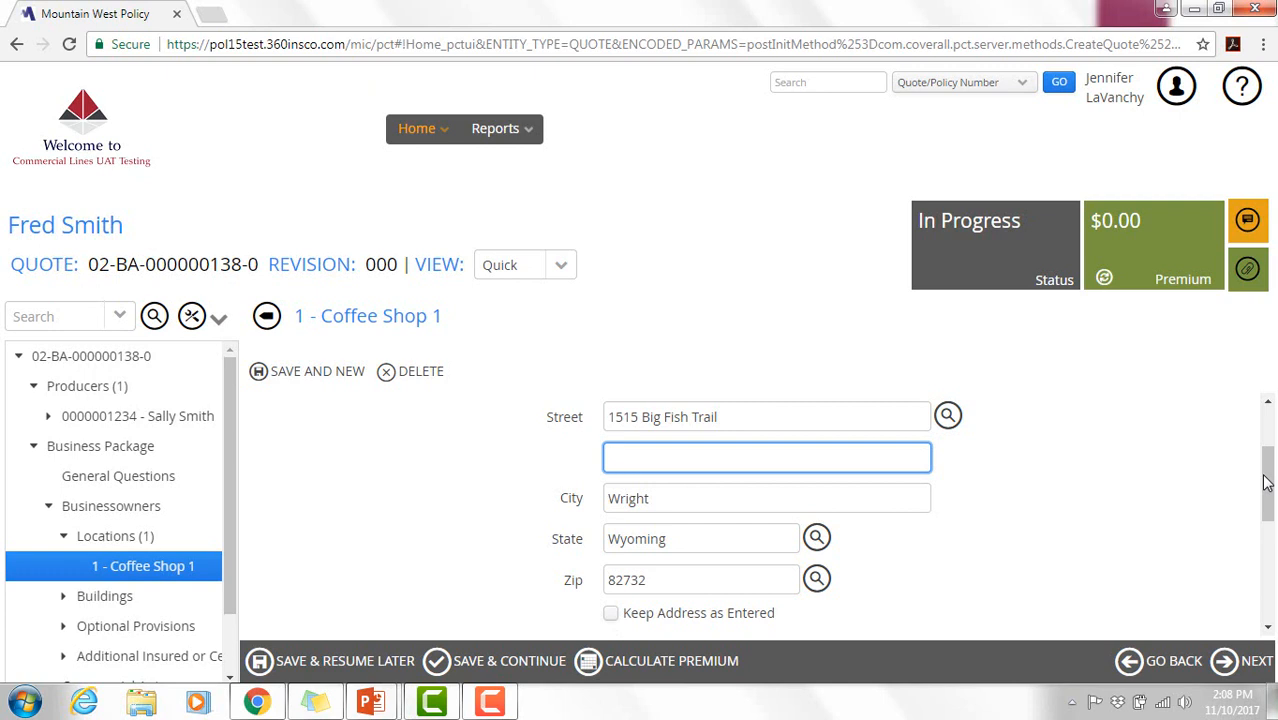
drag(1265, 483, 1272, 481)
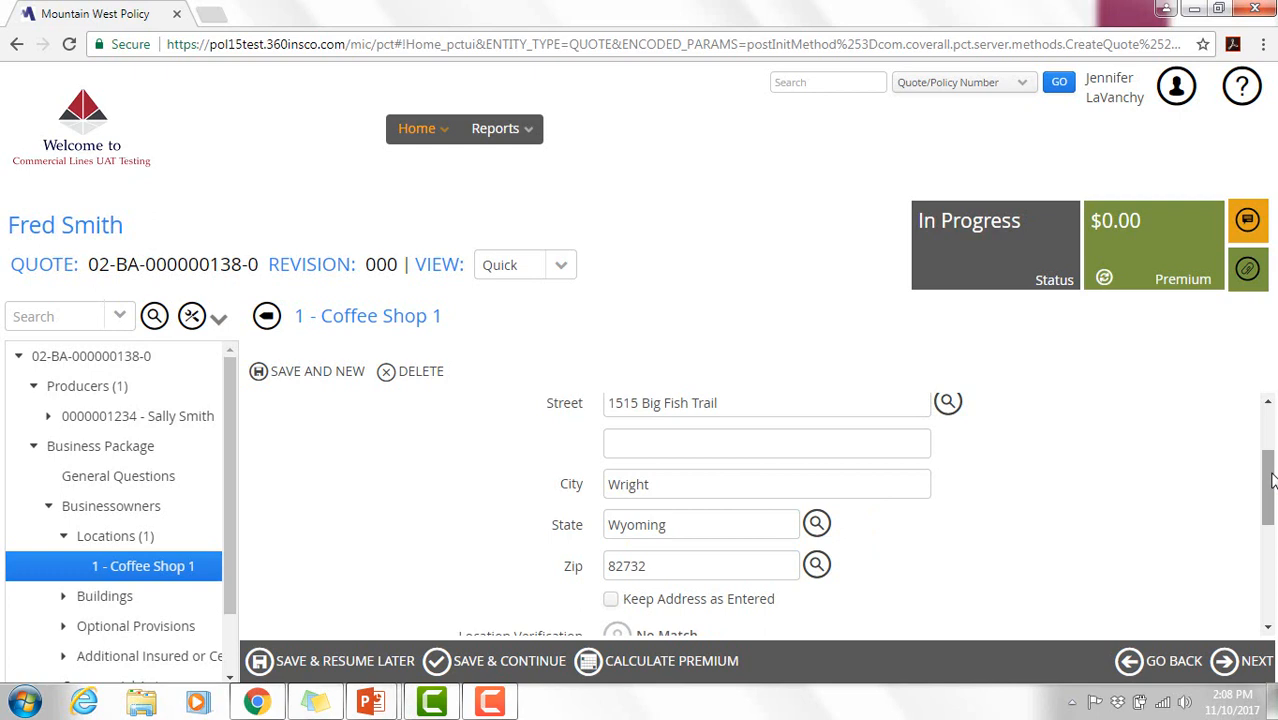
- Keep the address as entered and save the location to the list
click(615, 600)
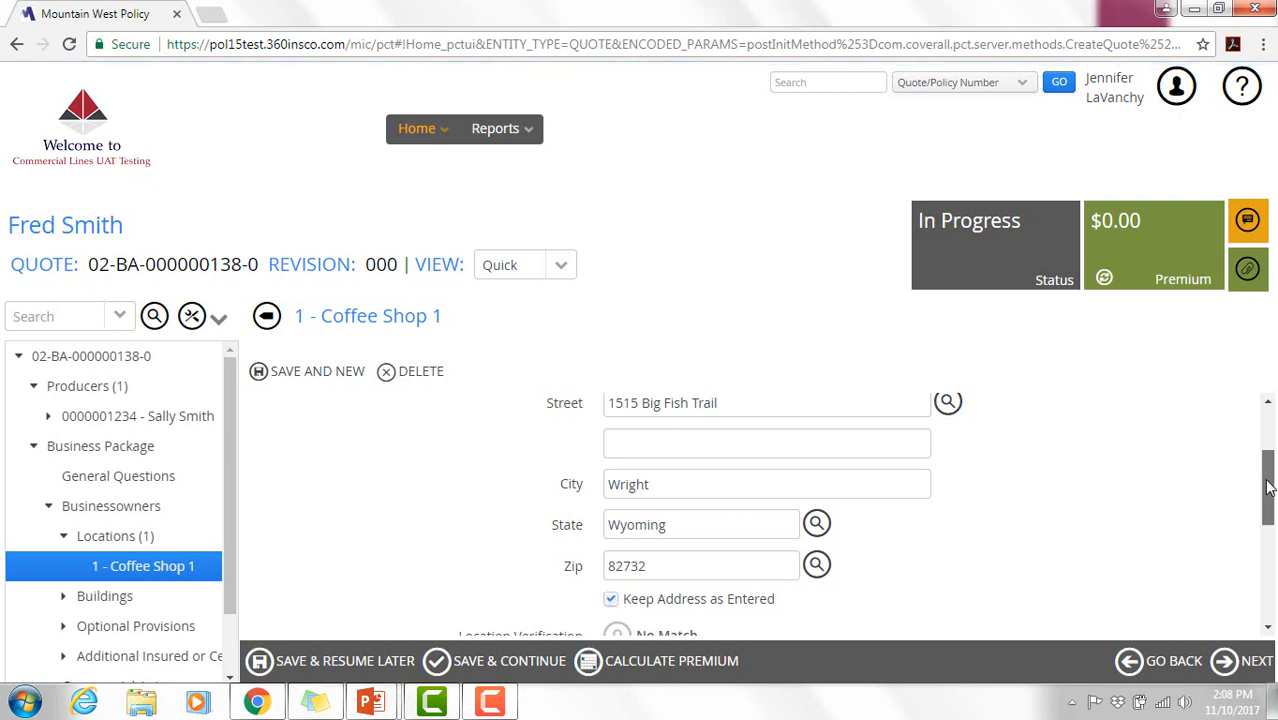
drag(1268, 486, 1272, 569)
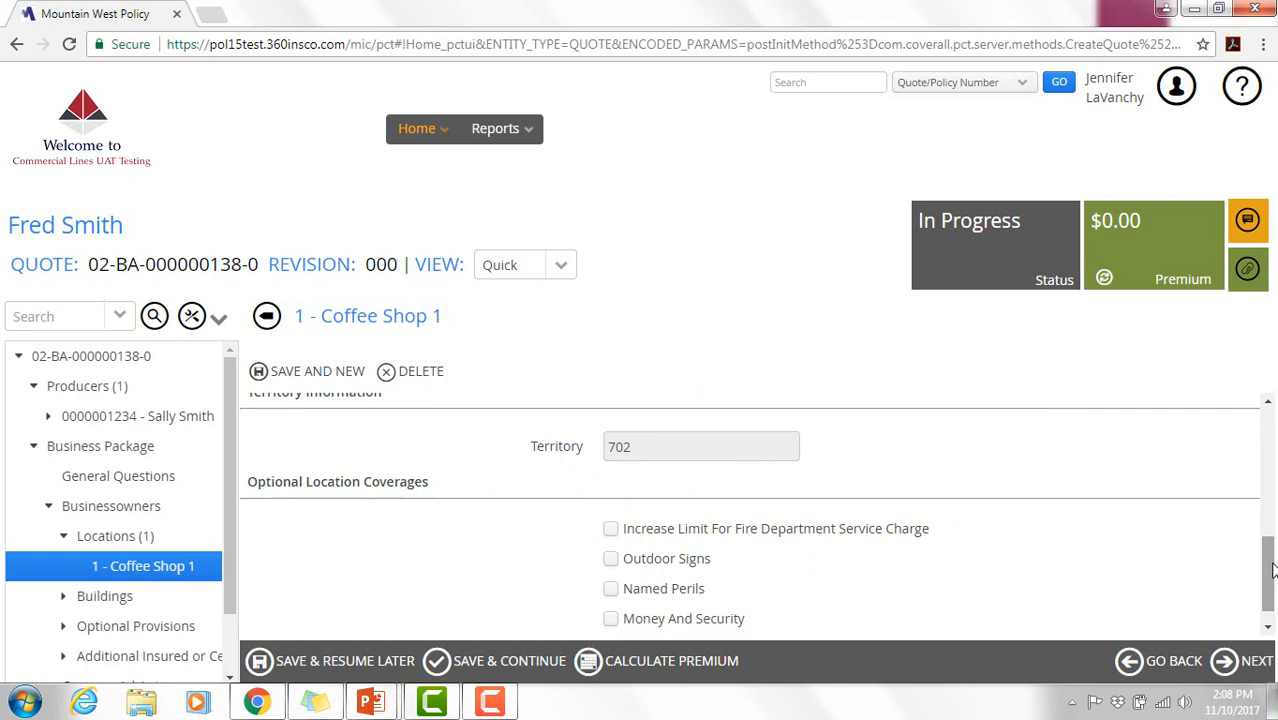
drag(1272, 569, 1273, 609)
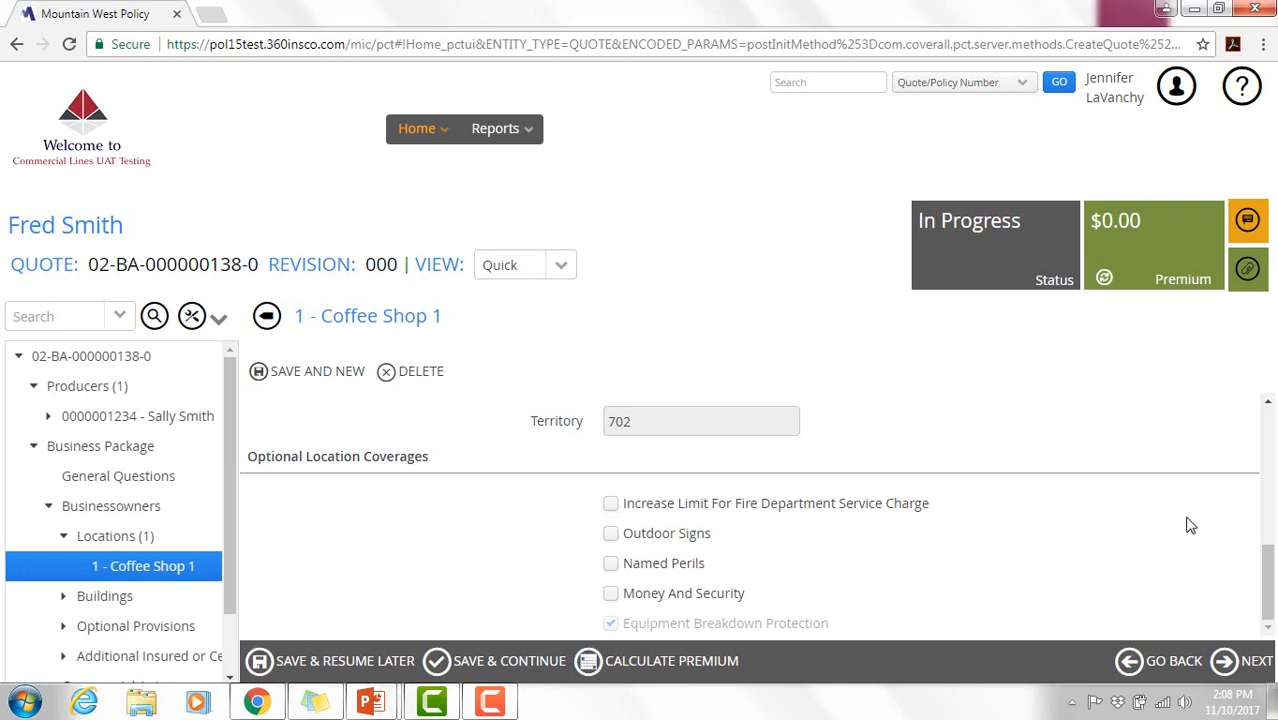
drag(1270, 540, 1270, 606)
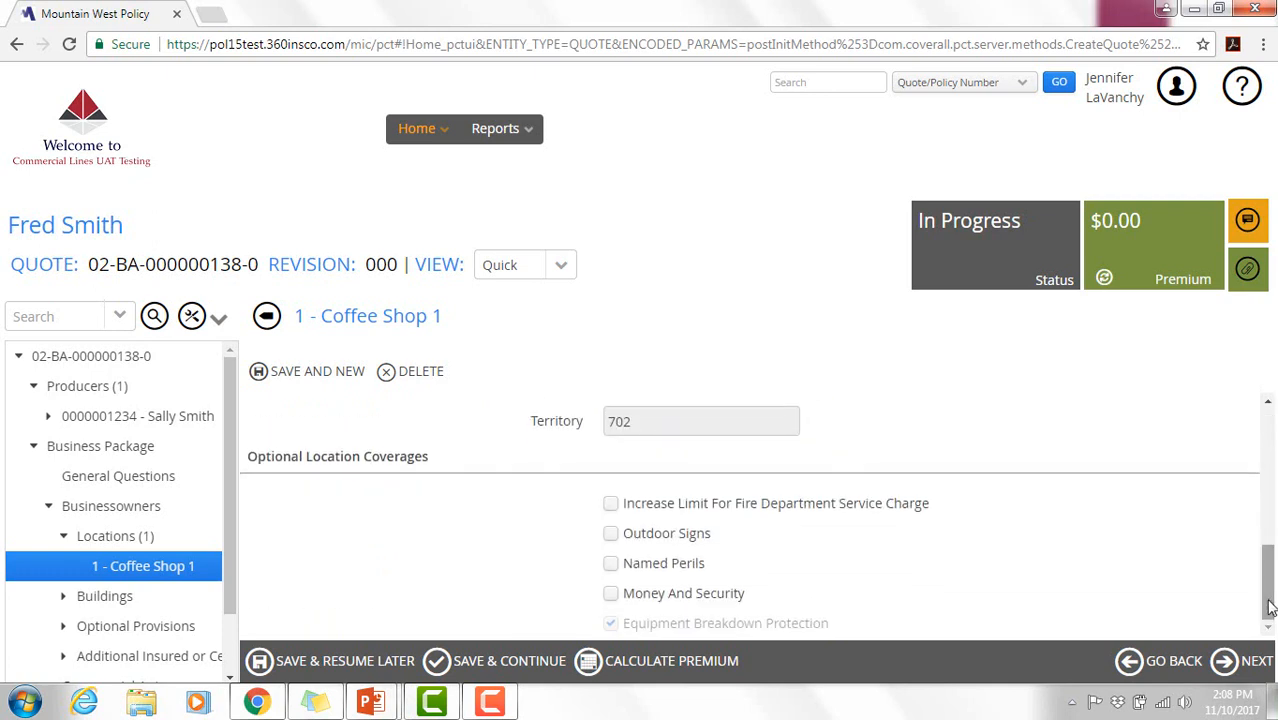
click(1228, 665)
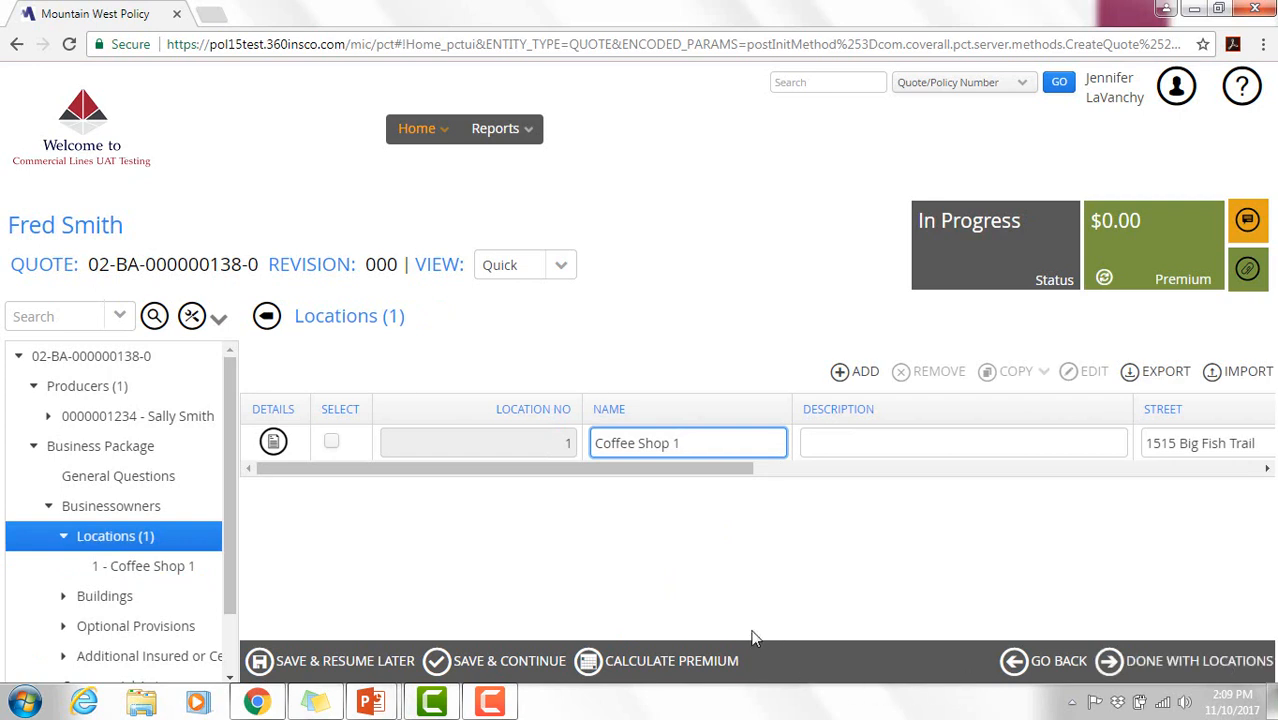
- Finish the Locations list with Coffee Shop 1 as its only entry and proceed to Buildings
drag(730, 474, 455, 548)
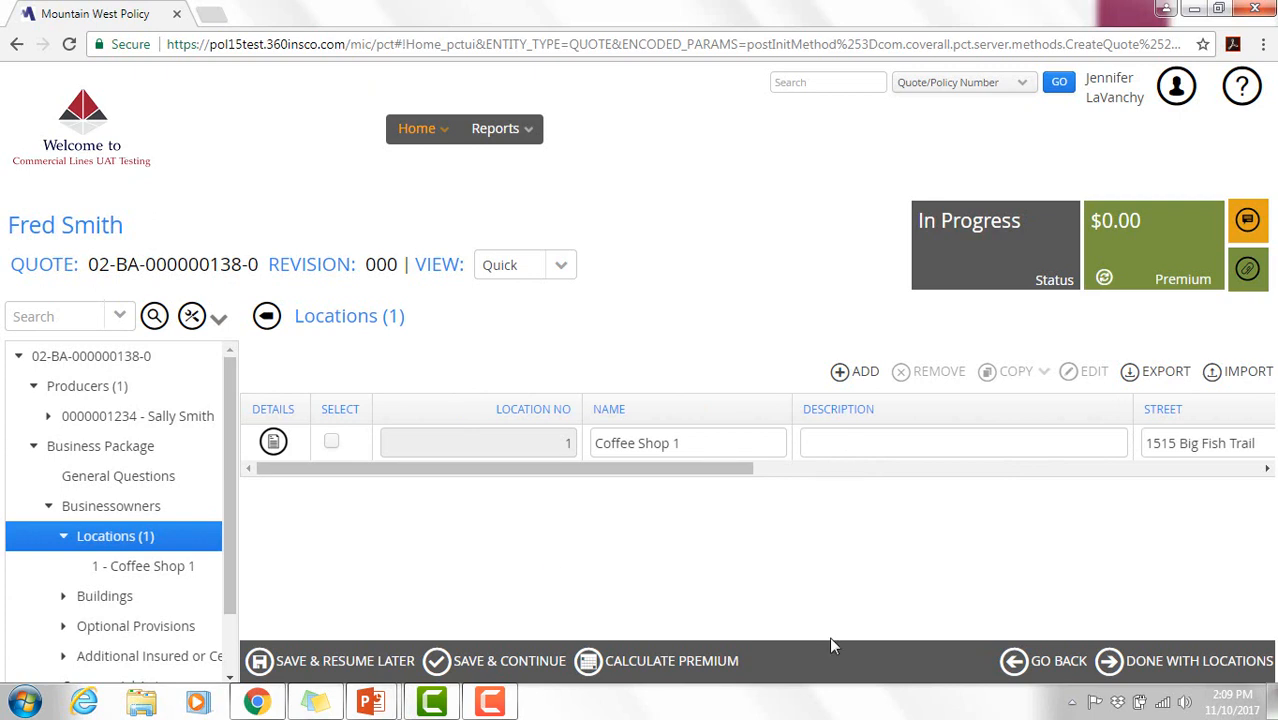
click(1110, 663)
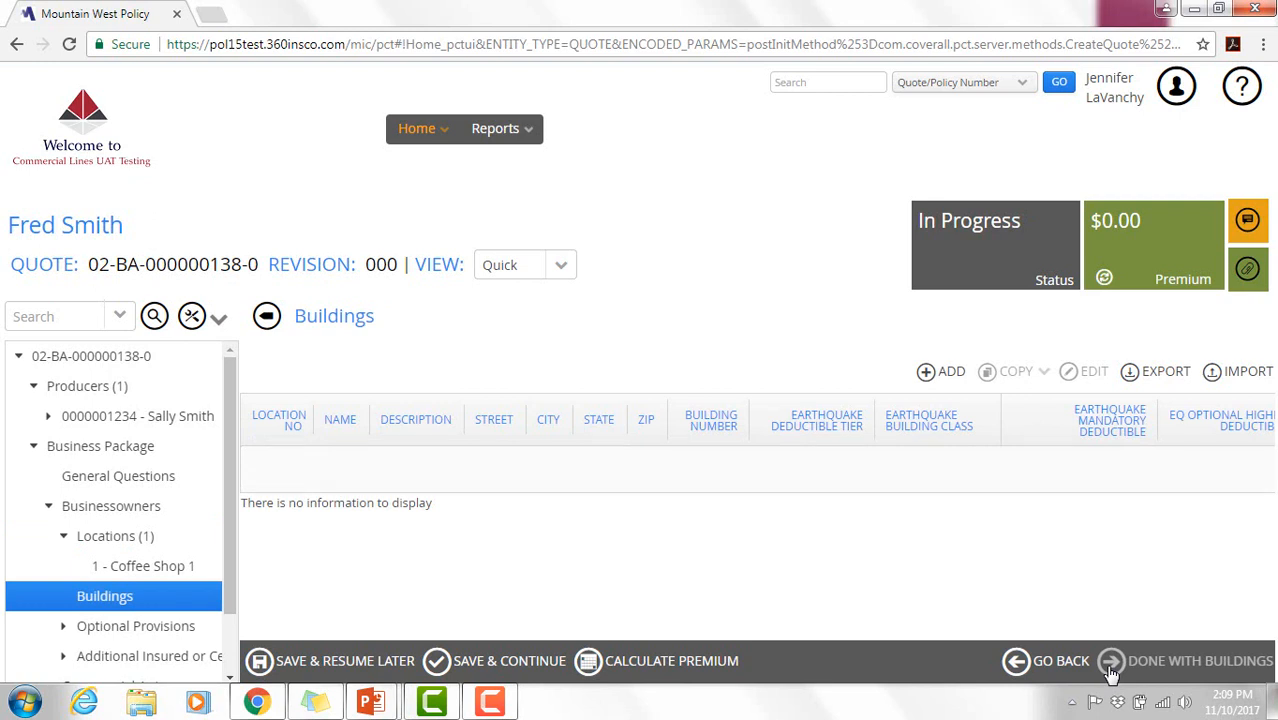
- Add building 1 assigned to location 1, Coffee Shop 1 in Wright, WY
click(950, 373)
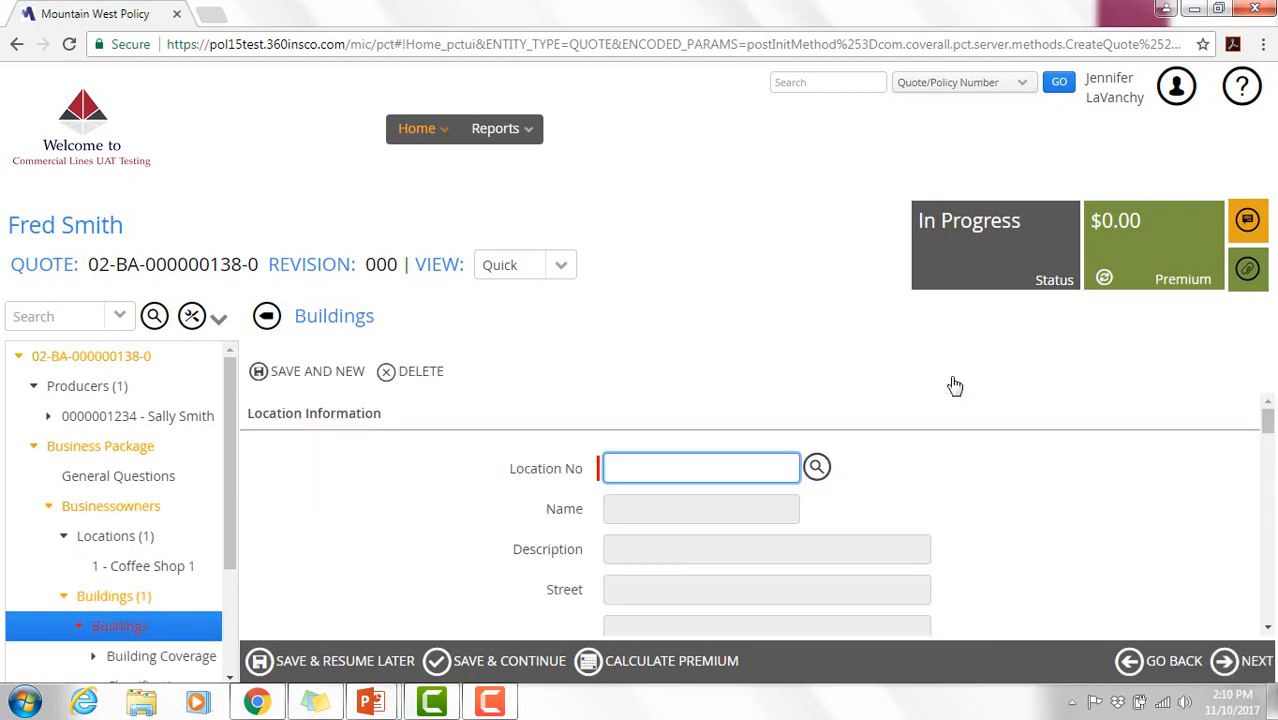
click(816, 467)
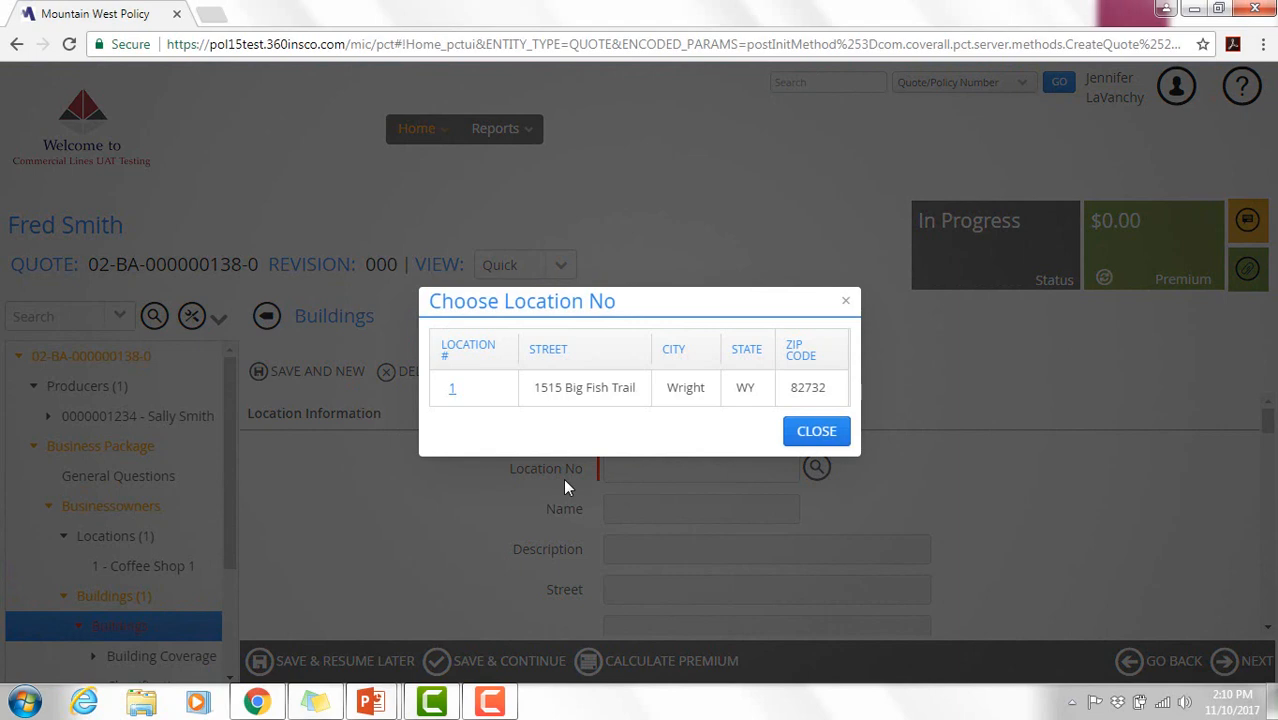
click(452, 390)
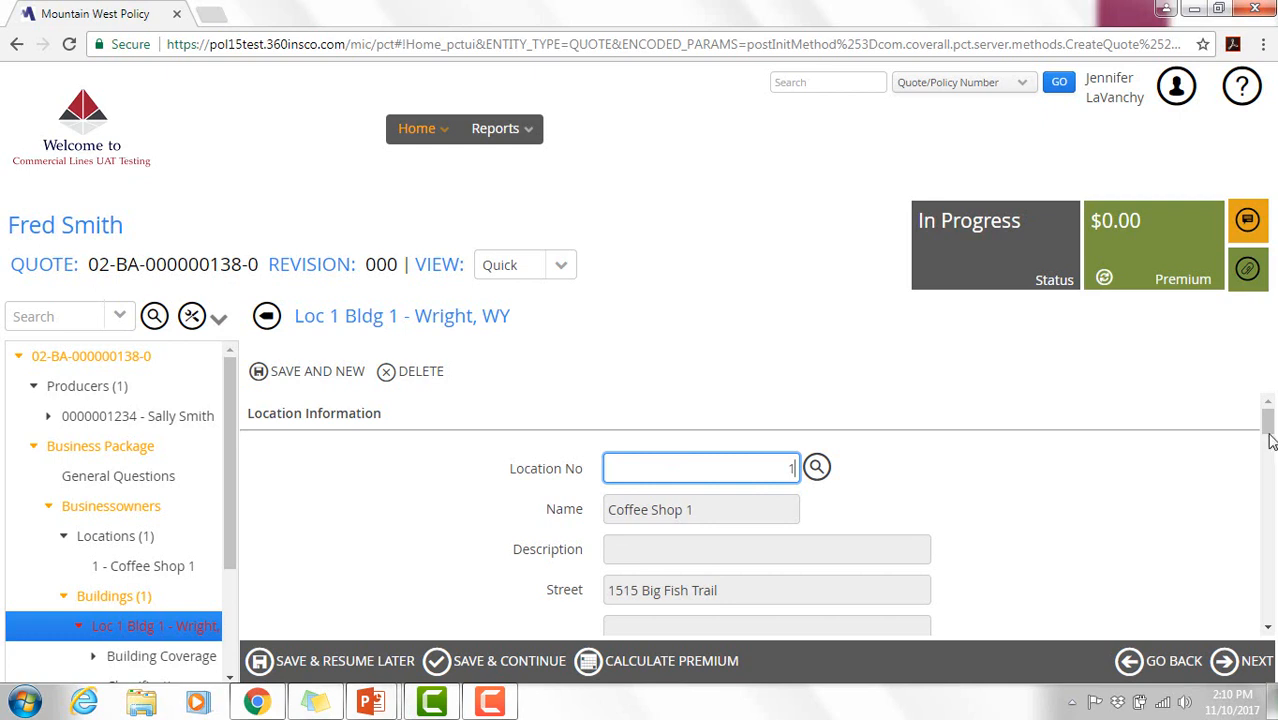
mouse_move(1270, 441)
mouse_down()
mouse_move(1269, 465)
mouse_move(1267, 425)
mouse_move(1267, 455)
mouse_up()
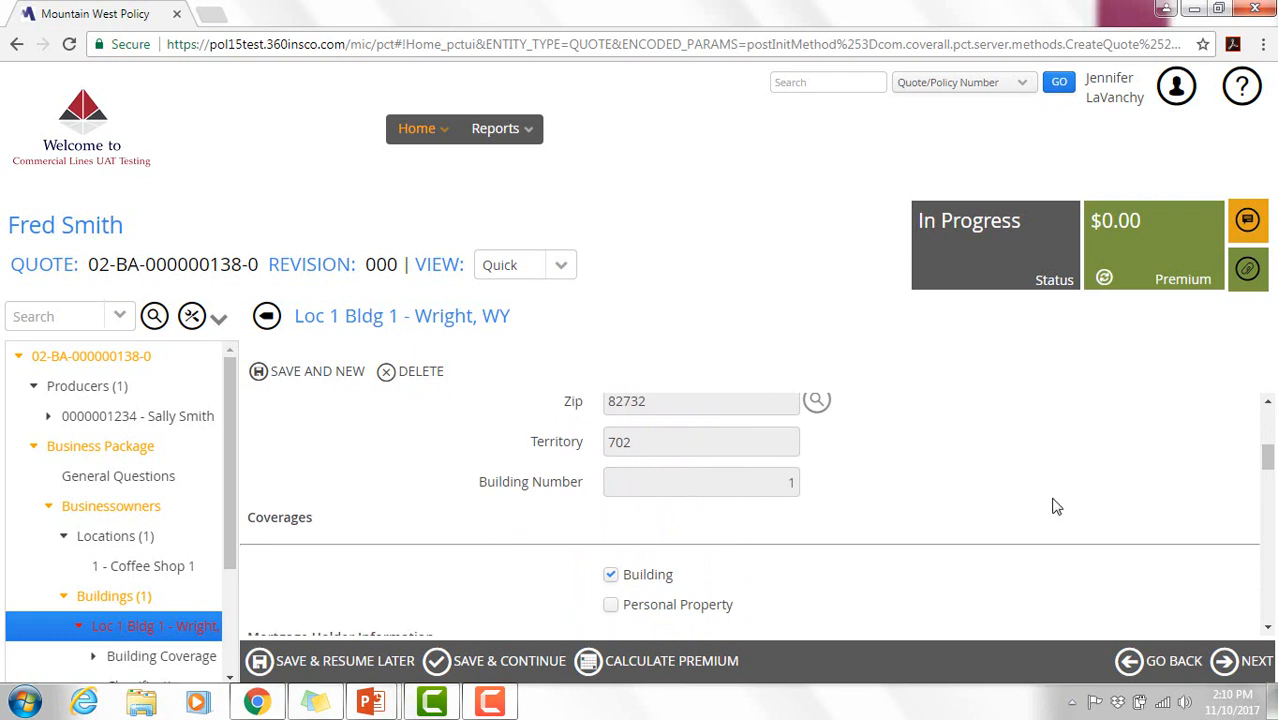
drag(1269, 460, 1270, 470)
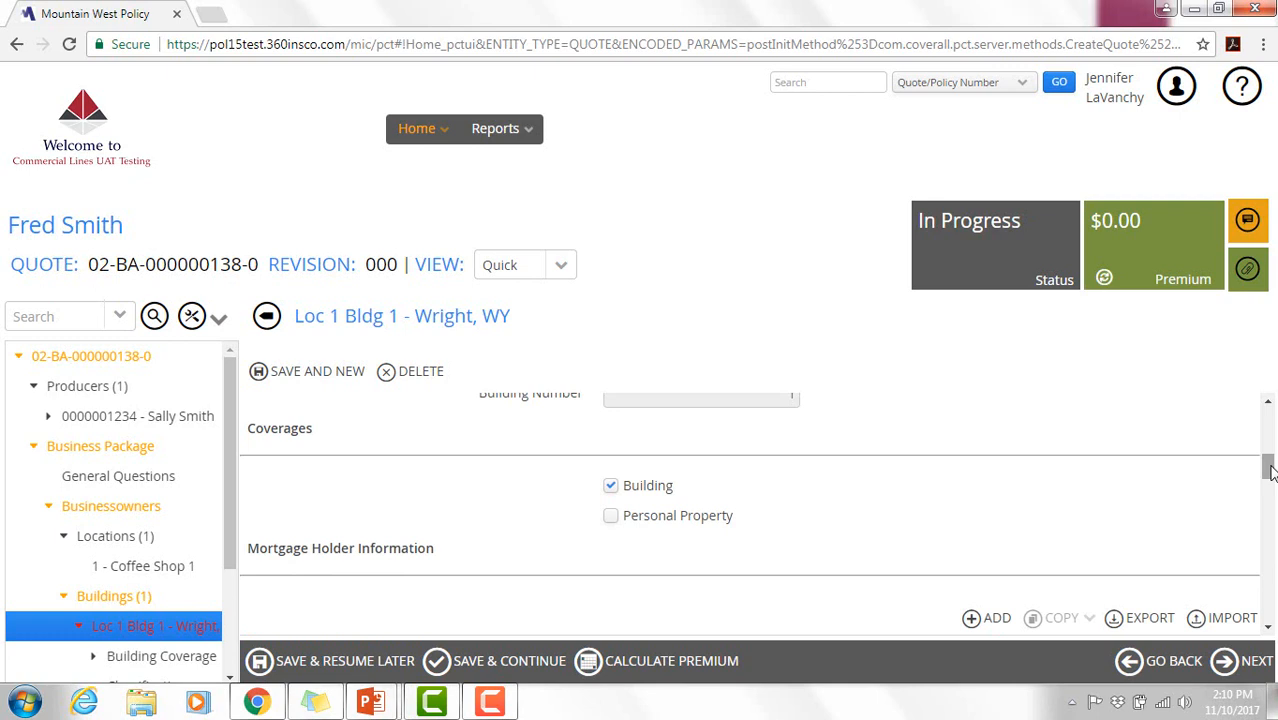
drag(1270, 470, 1268, 509)
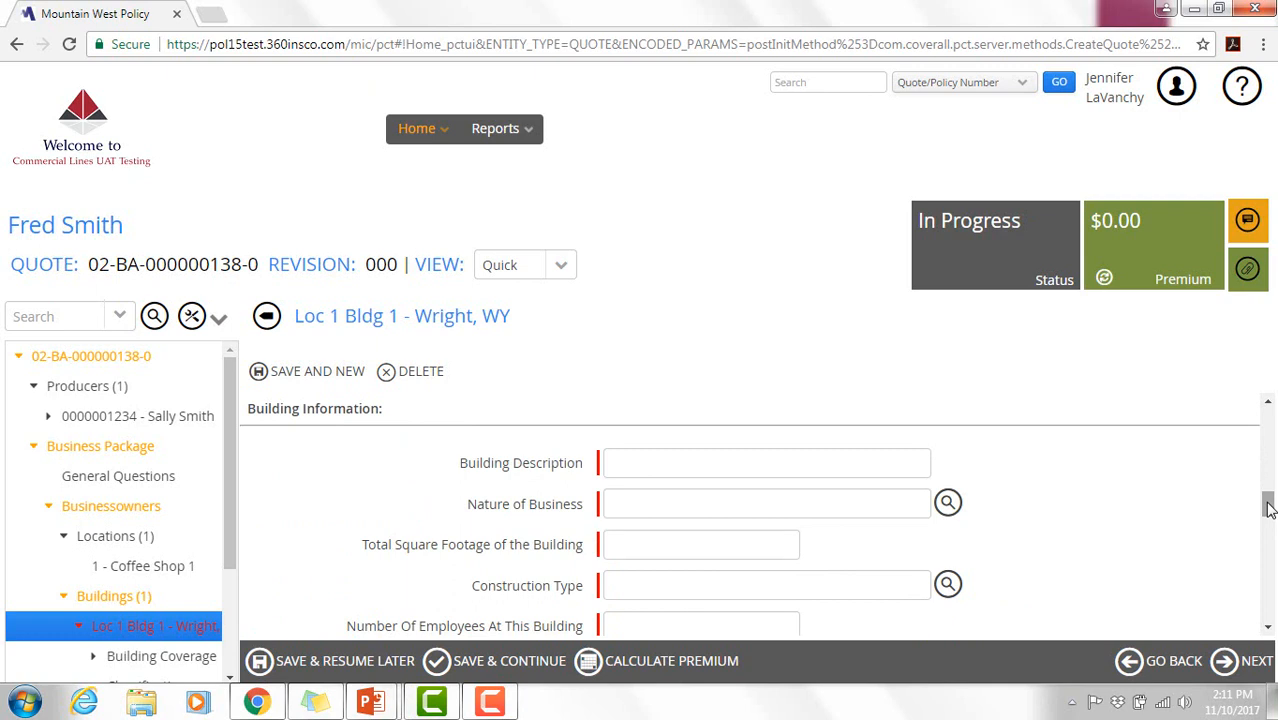
- Set the building description to 'Coffe Shop 1, with office'
click(844, 474)
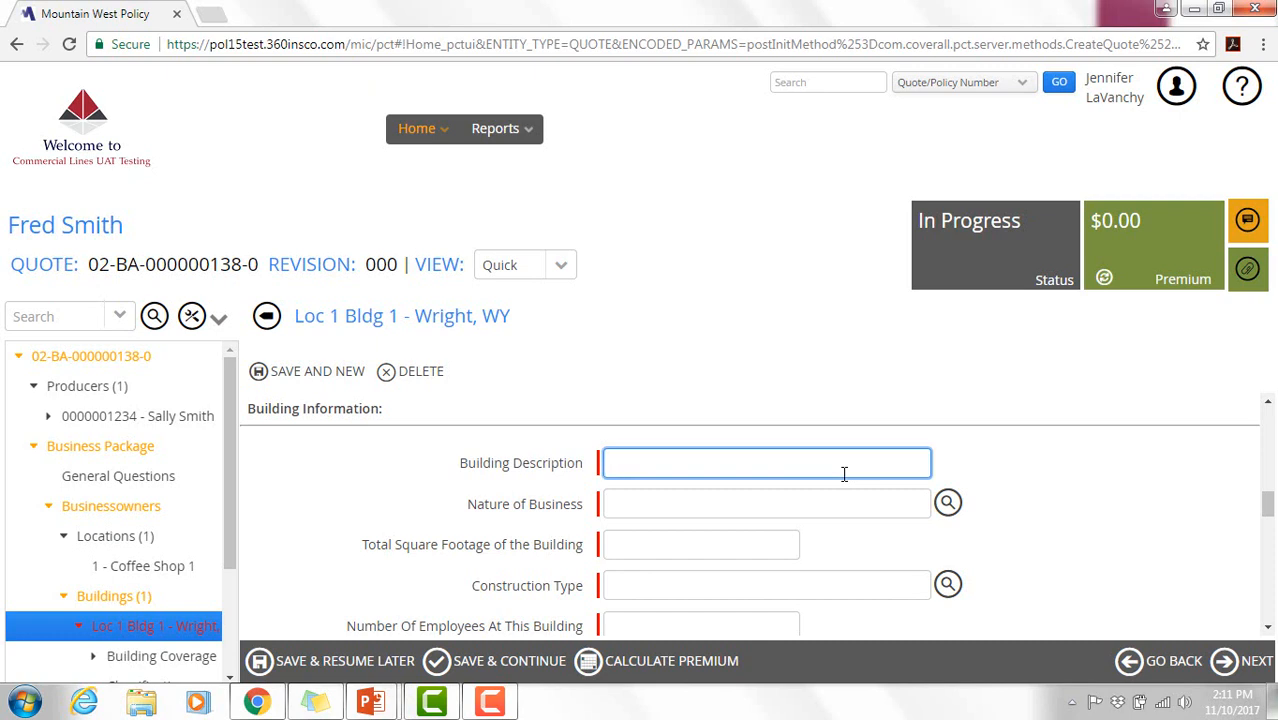
text(Coffe Shop 1, small)
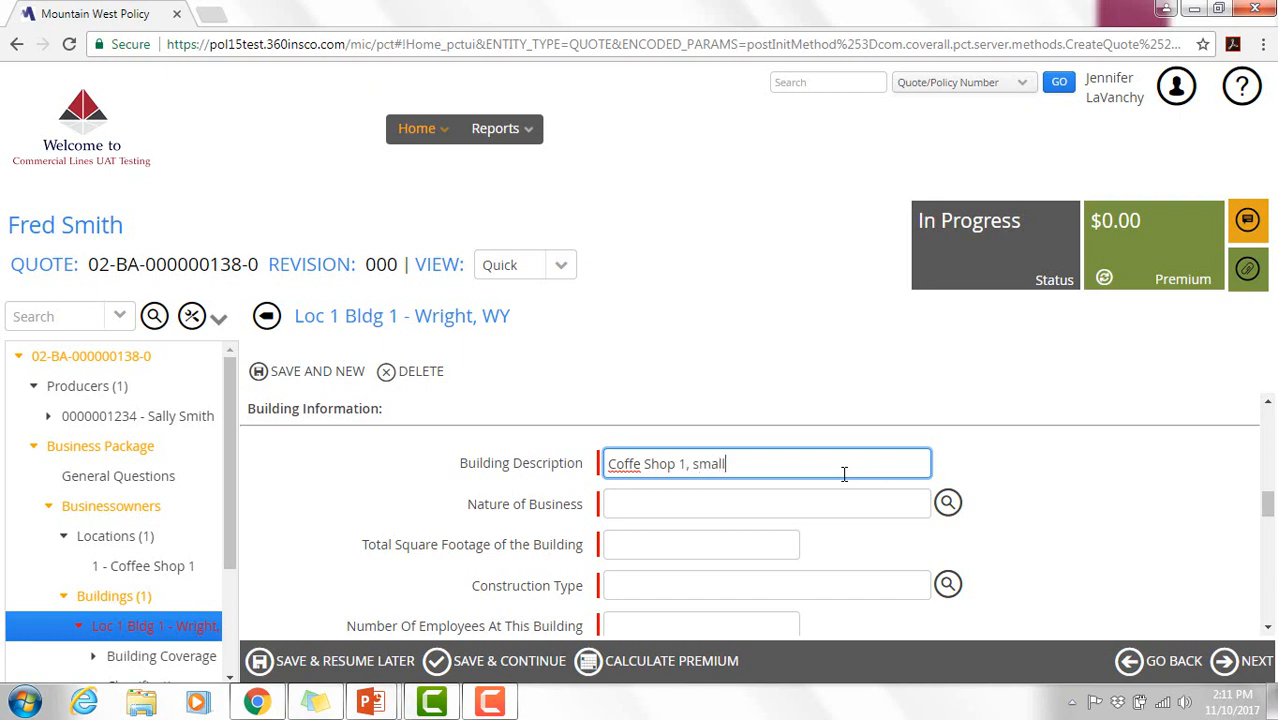
key(BackSpace)
key(BackSpace)
key(BackSpace)
key(BackSpace)
key(BackSpace)
text(with office)
- Set nature of business to Restaurants and square footage to 15,356
click(947, 505)
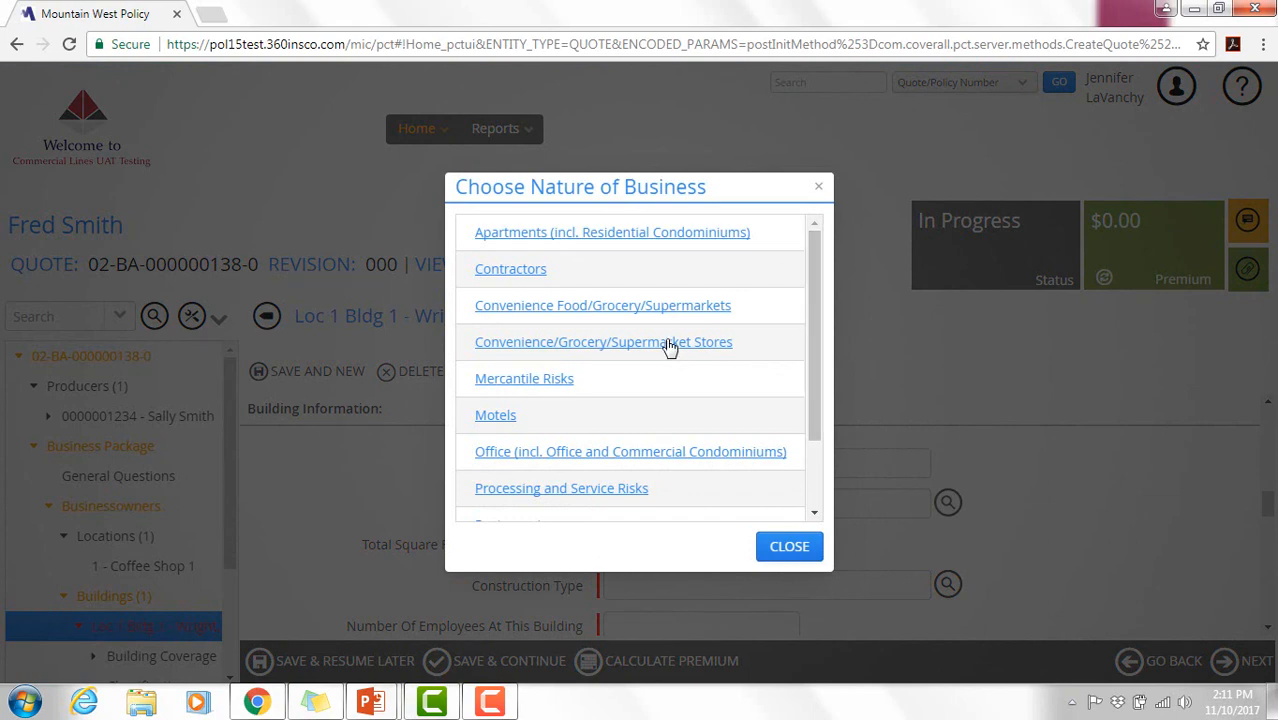
mouse_move(812, 357)
mouse_down()
mouse_move(808, 464)
mouse_move(816, 343)
mouse_up()
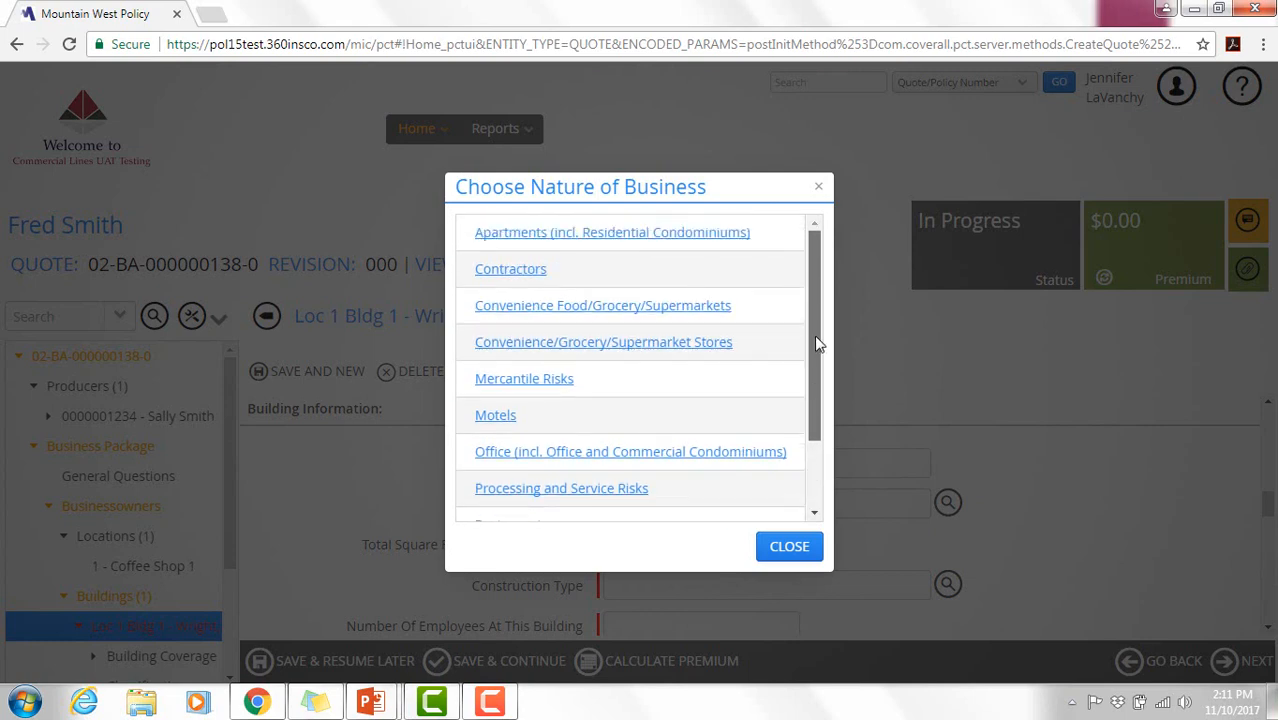
scroll(803, 423, down, 3)
click(606, 426)
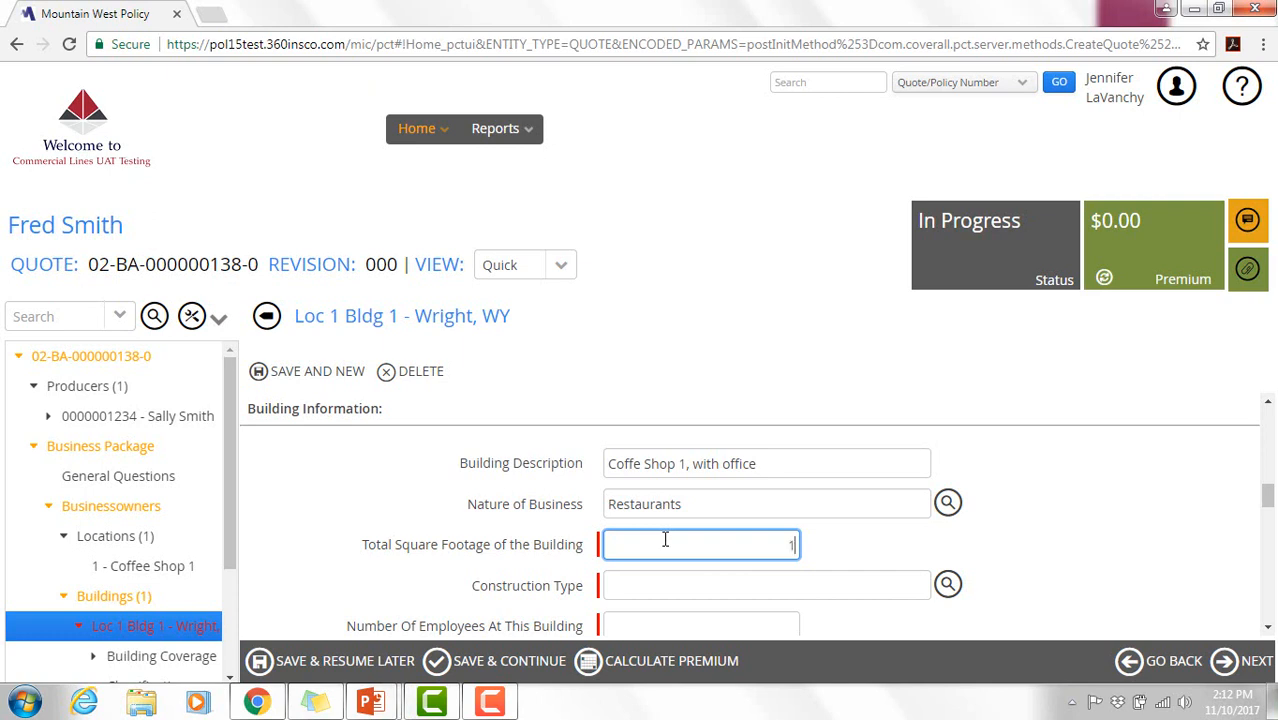
text(5356)
click(957, 596)
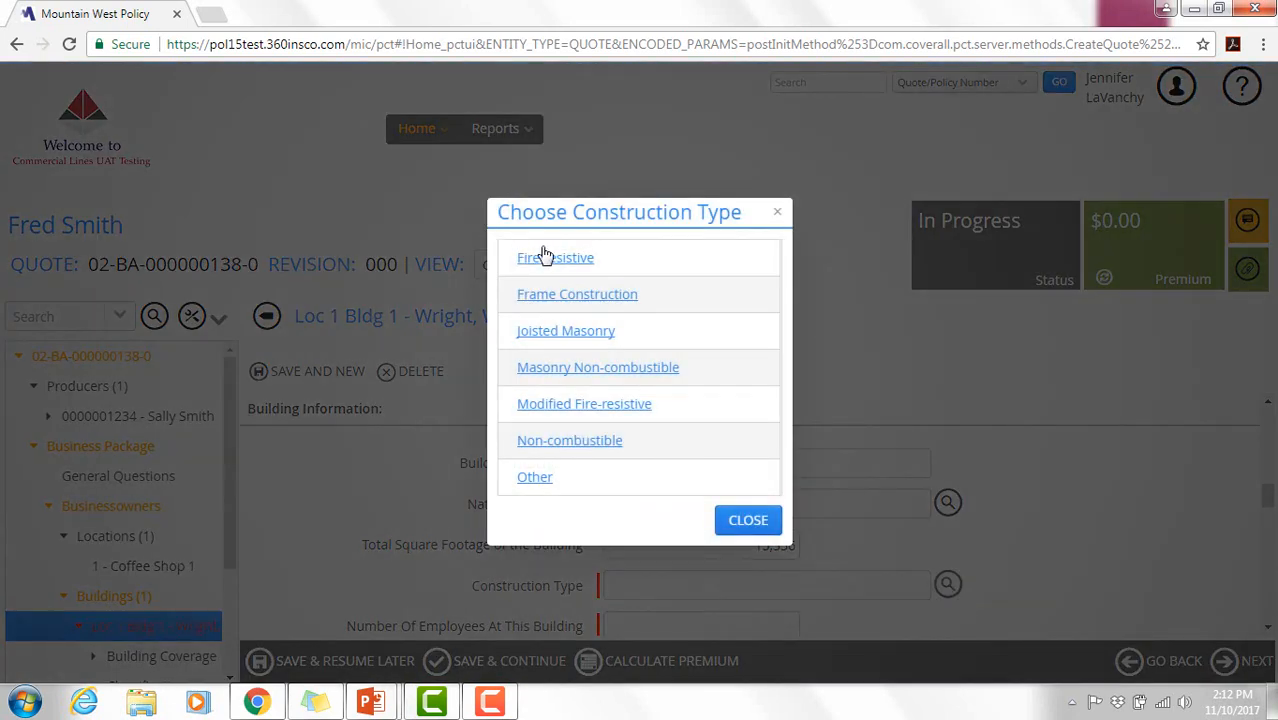
- Choose Frame Construction, enter 20 employees, and set fire protection class 5
click(564, 302)
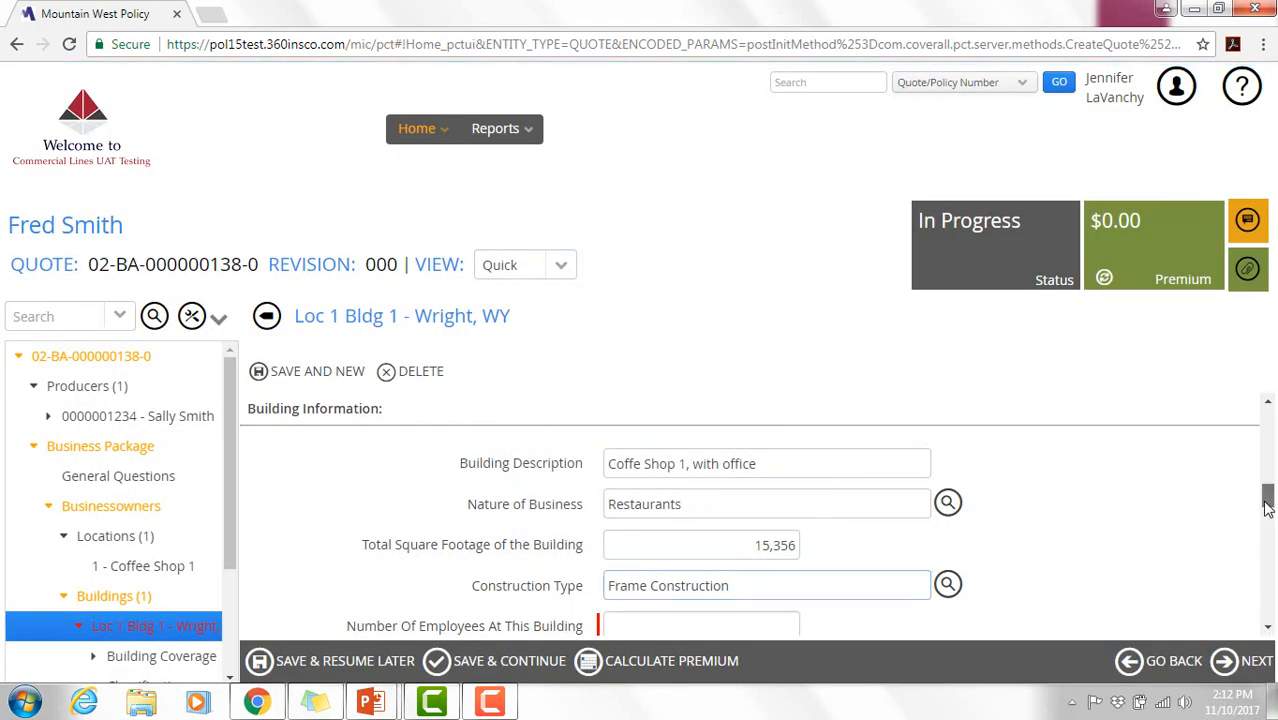
scroll(1266, 500, down, 1)
click(718, 519)
text(2)
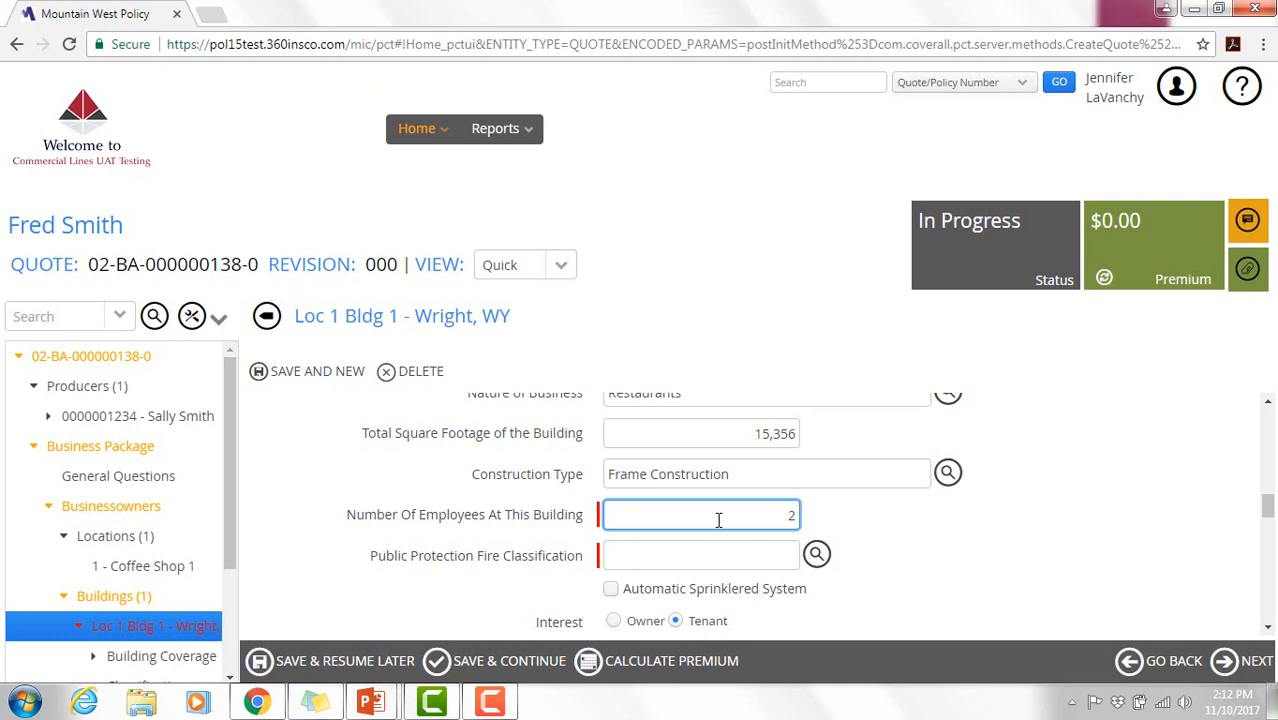
text(0)
key(Tab)
click(816, 556)
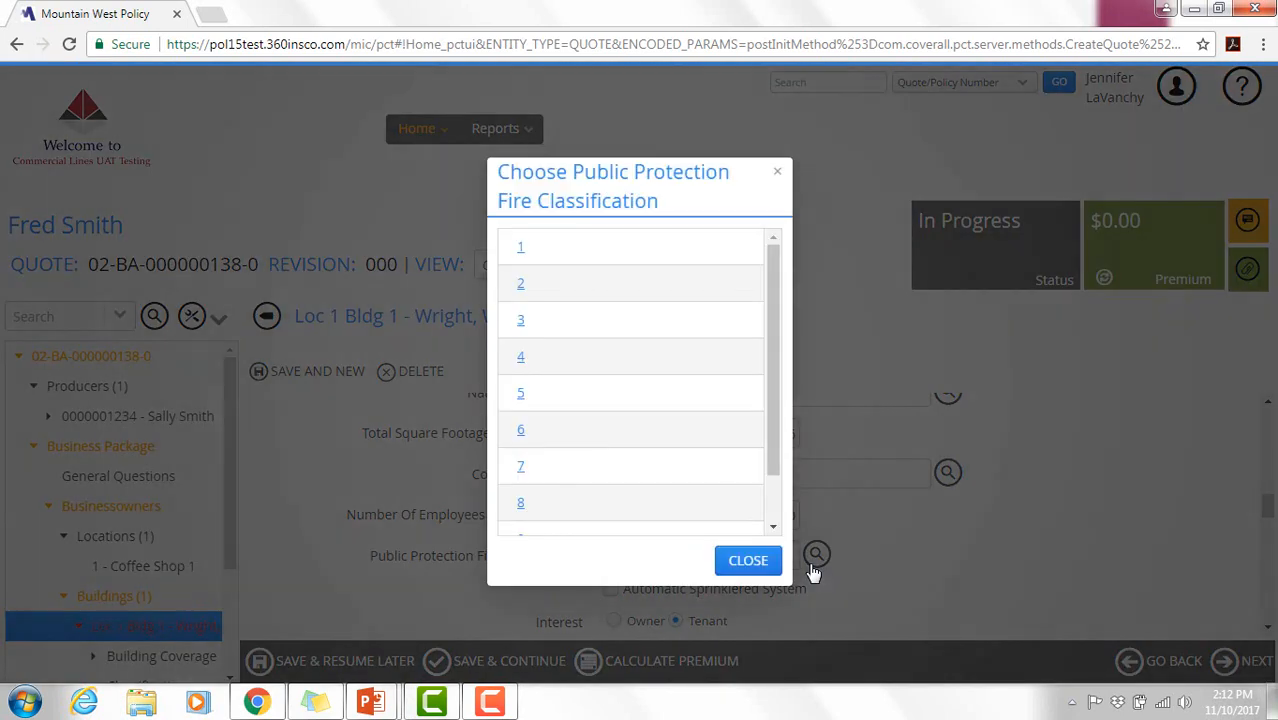
click(521, 396)
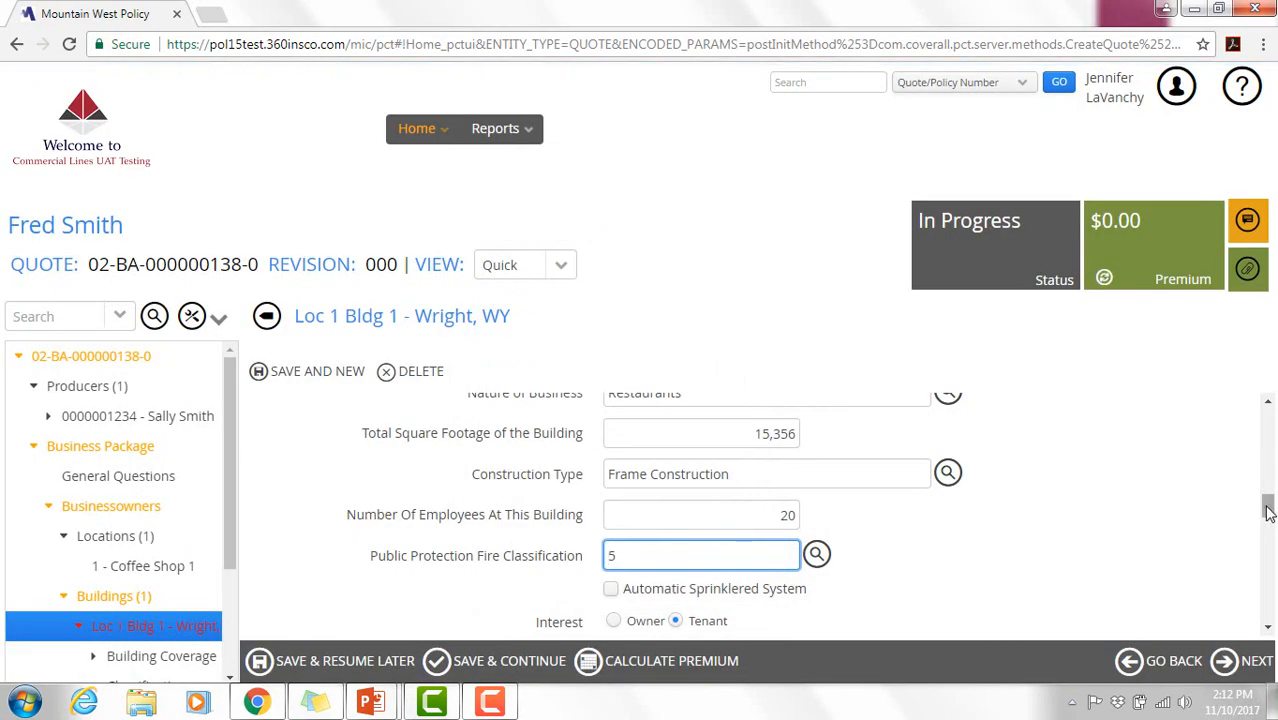
- Set building interest to Owner with 15,356 owner-occupied square feet and continue to Building Coverage
drag(1266, 507, 1268, 526)
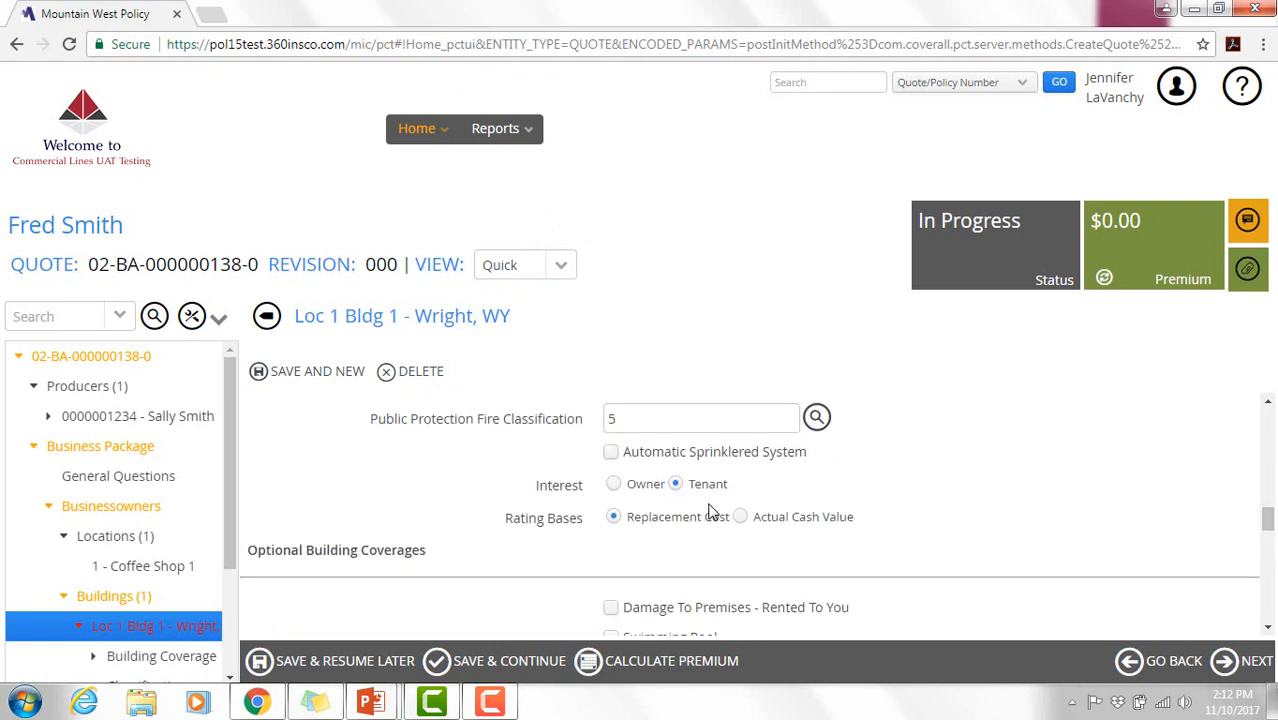
click(614, 486)
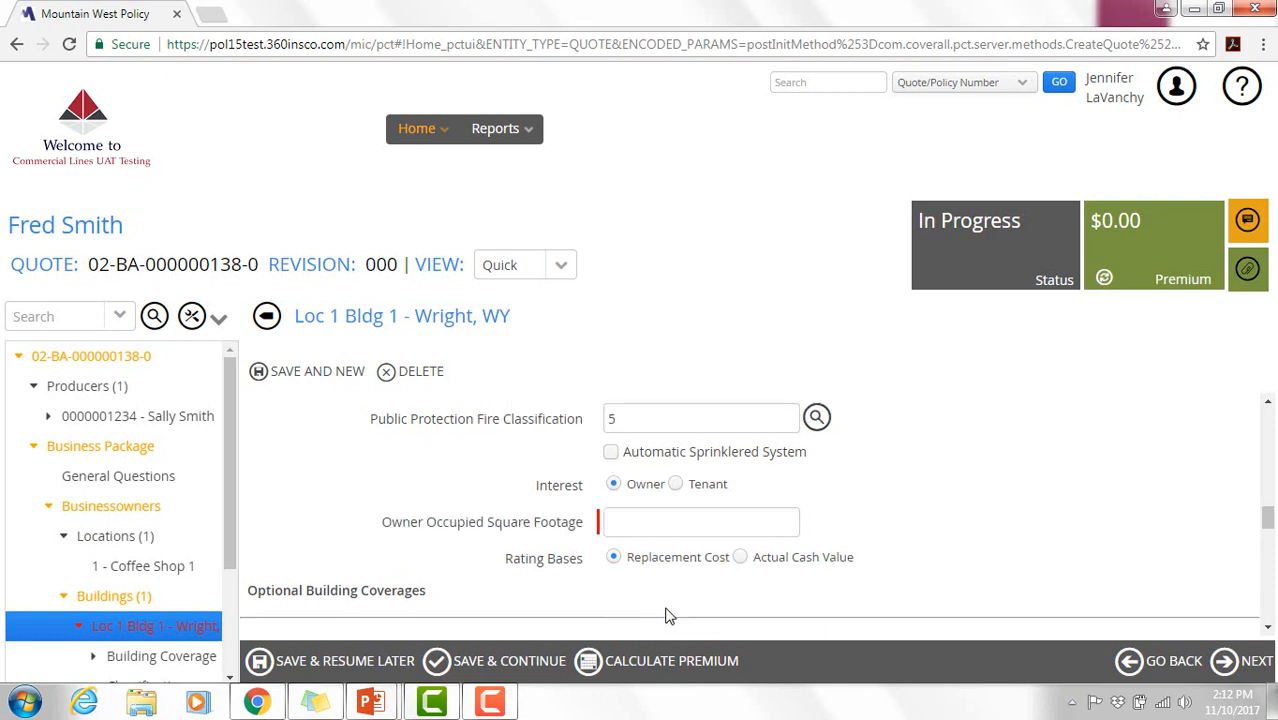
click(642, 514)
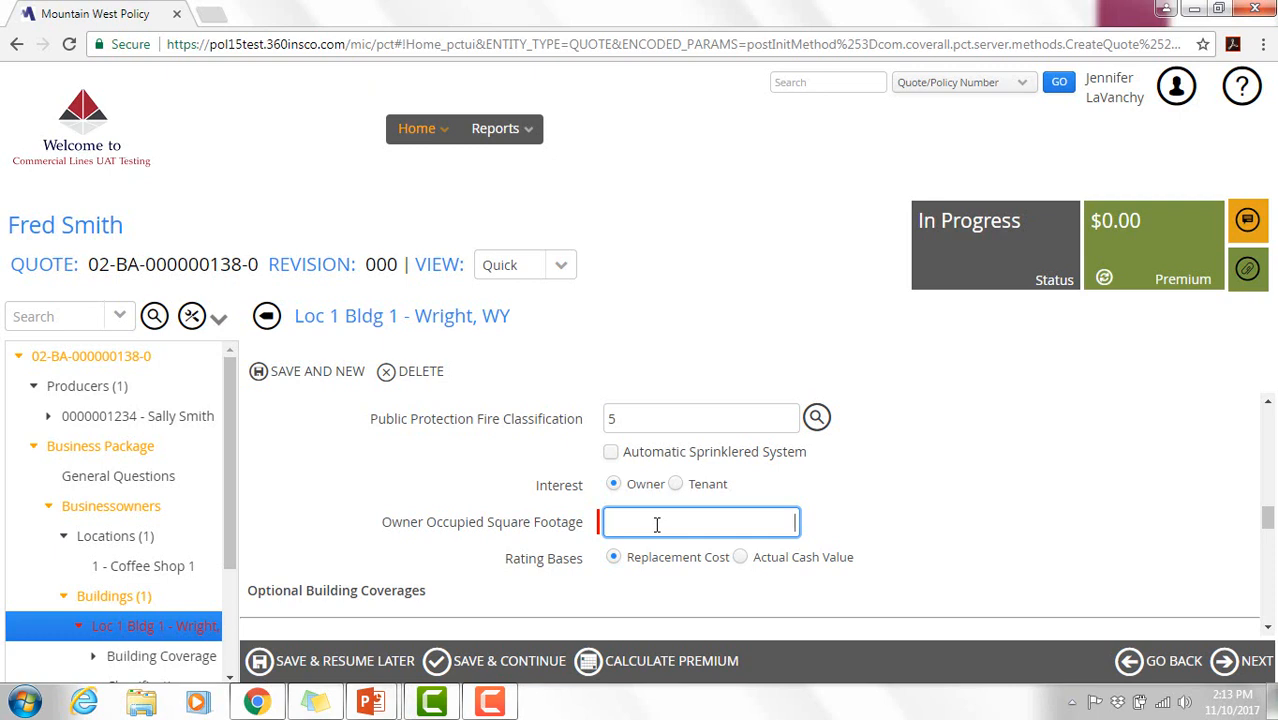
mouse_move(1268, 522)
mouse_down()
mouse_move(1265, 506)
mouse_move(1266, 519)
mouse_up()
click(692, 507)
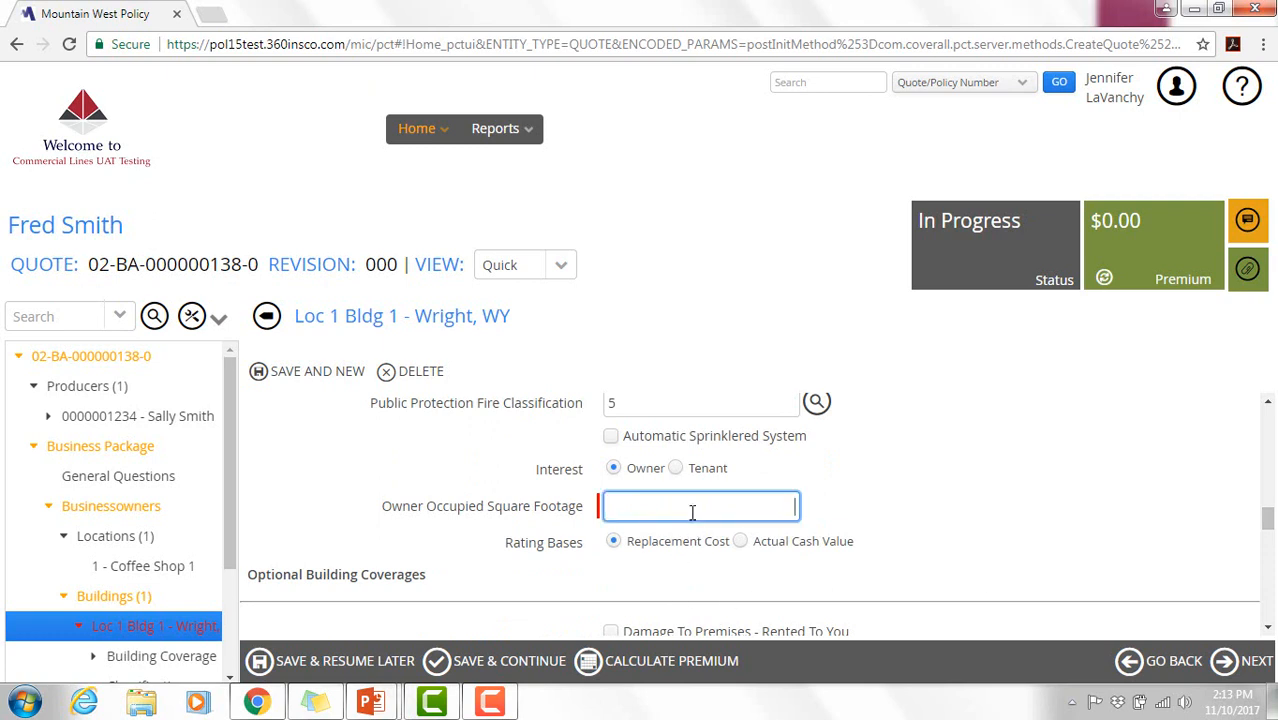
text(15,)
text(356)
key(Tab)
drag(1268, 528, 1270, 541)
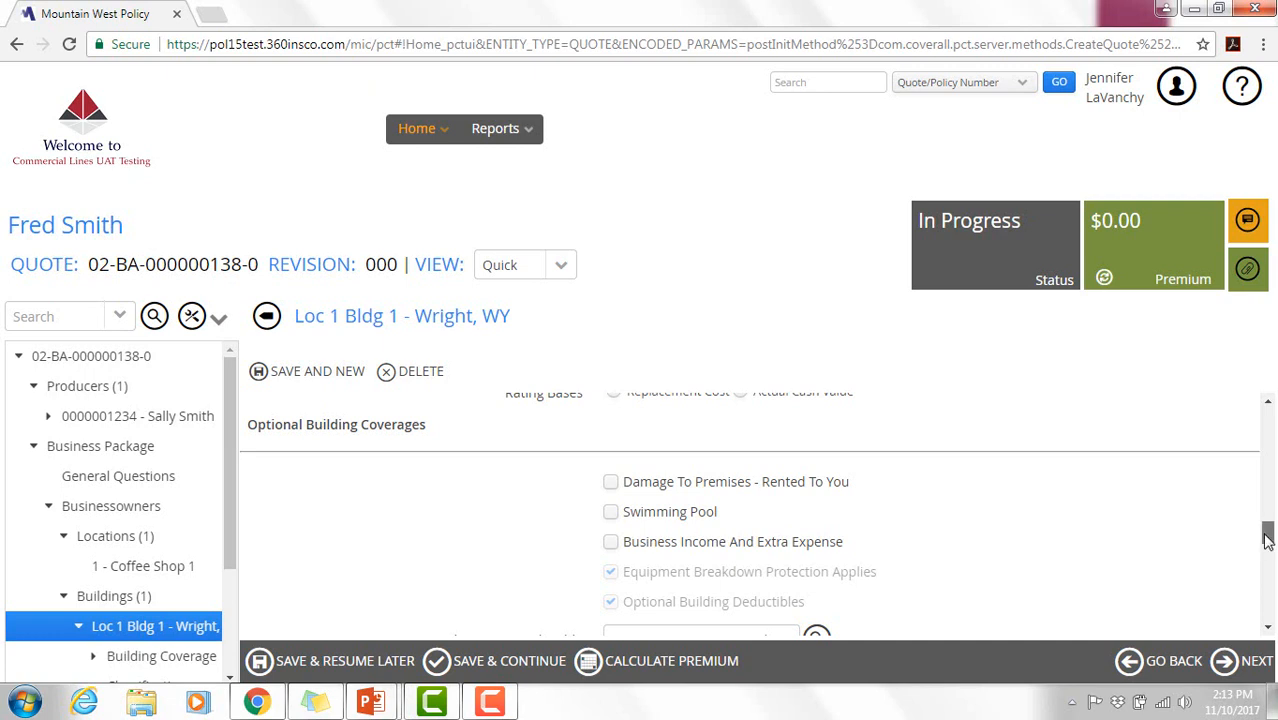
drag(1270, 541, 1270, 613)
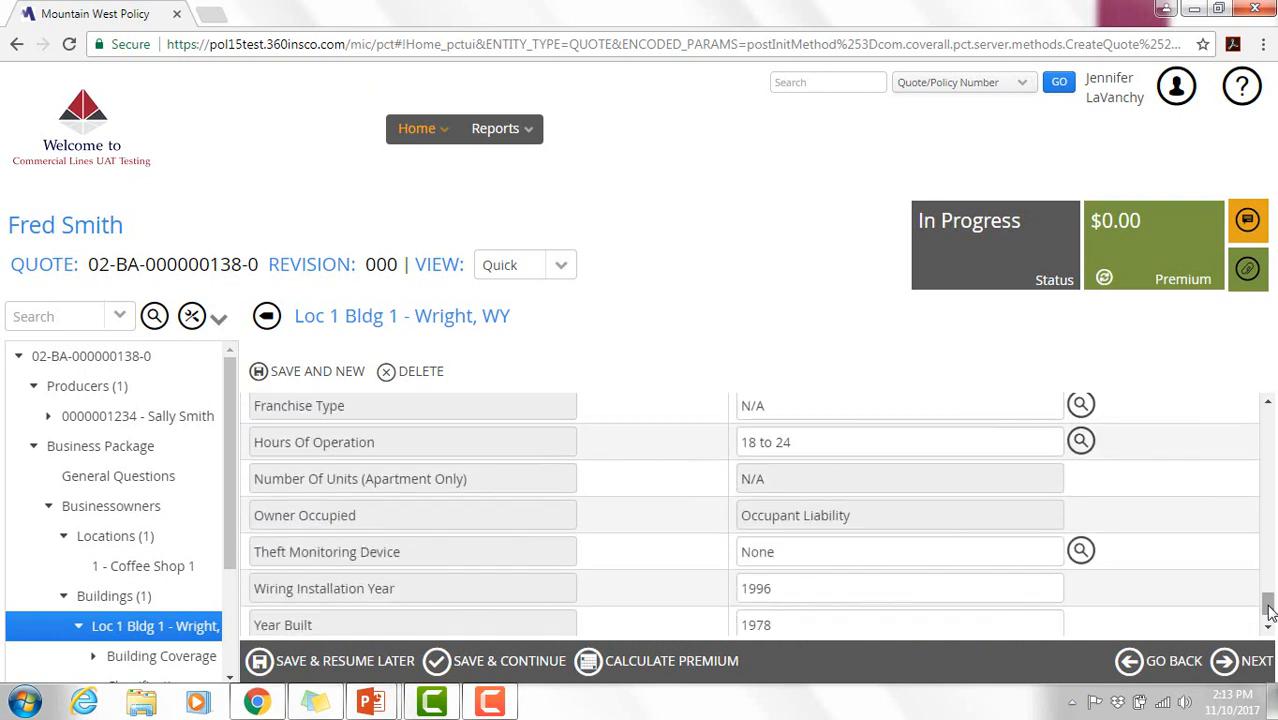
scroll(776, 464, up, 1)
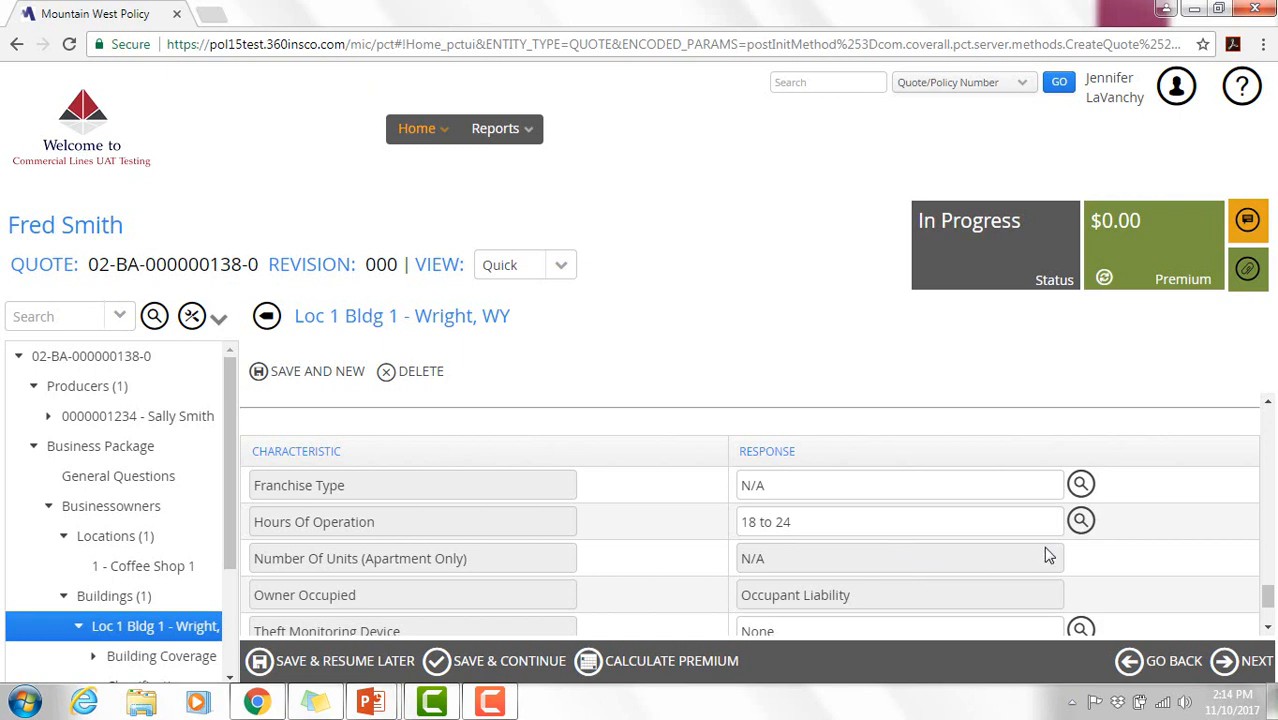
drag(1270, 588, 1270, 608)
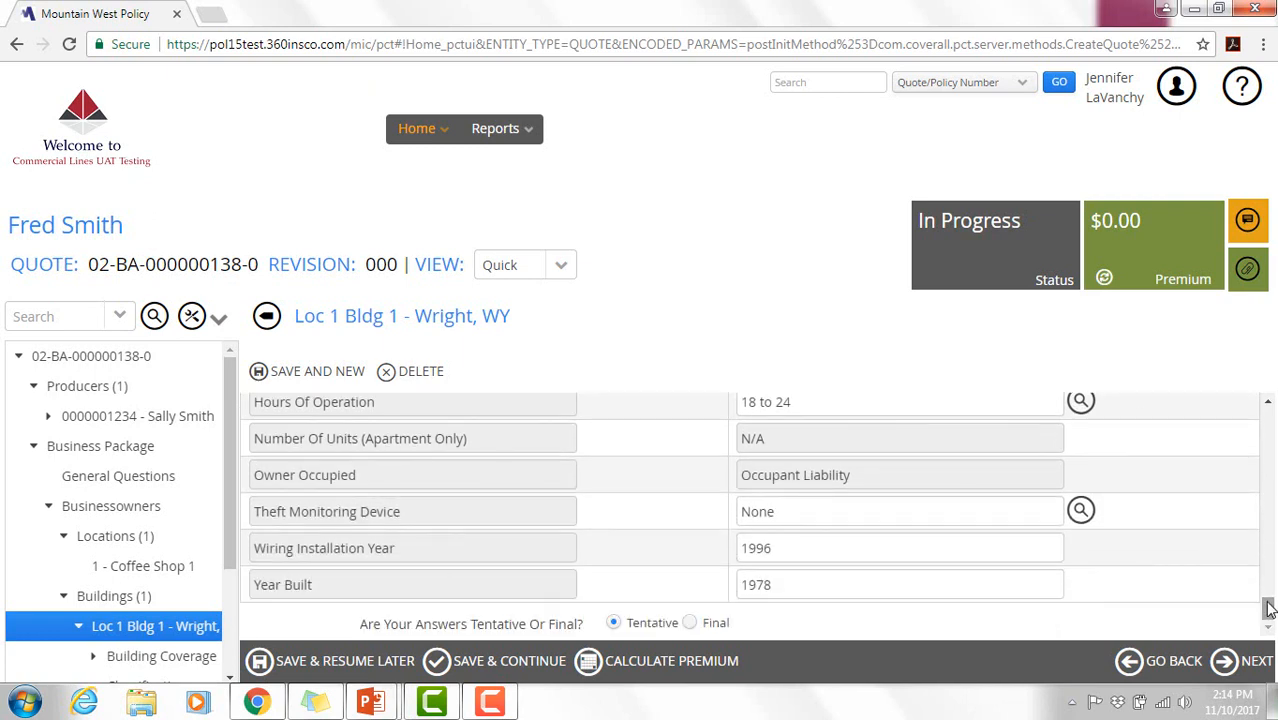
click(1248, 668)
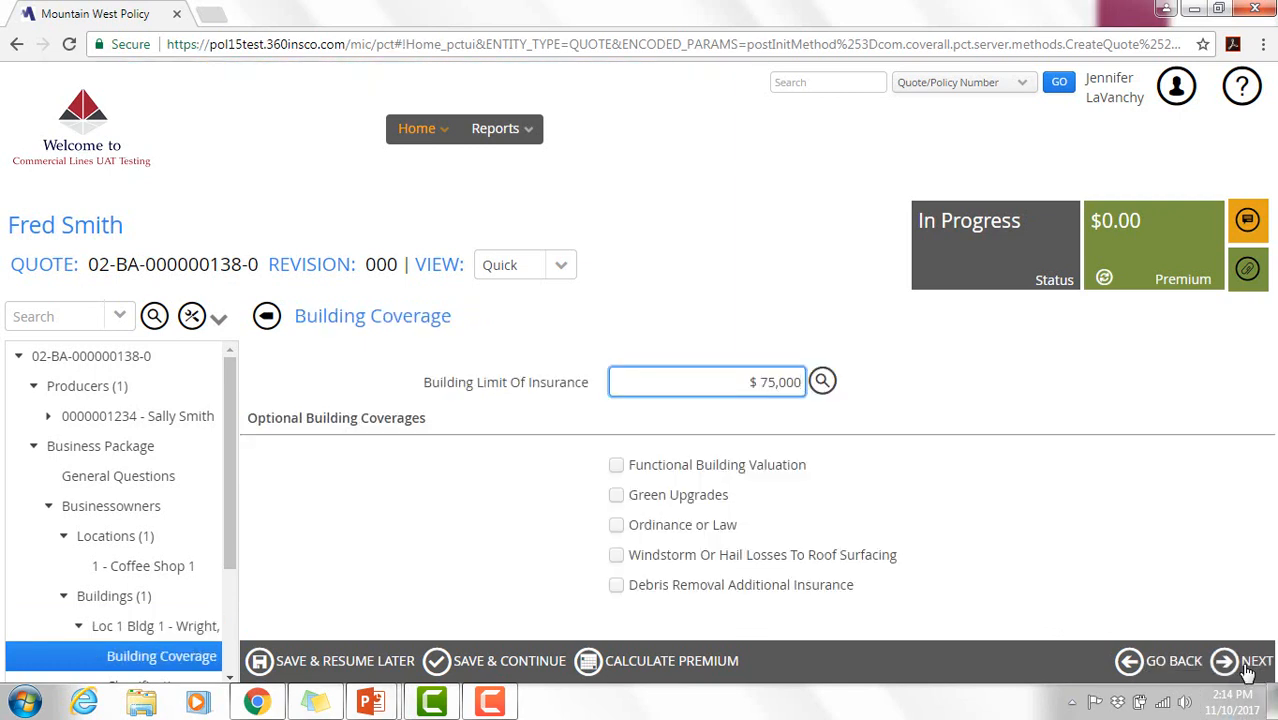
- Pick a $175,000 Building Limit of Insurance and proceed to the Classifications page
click(822, 380)
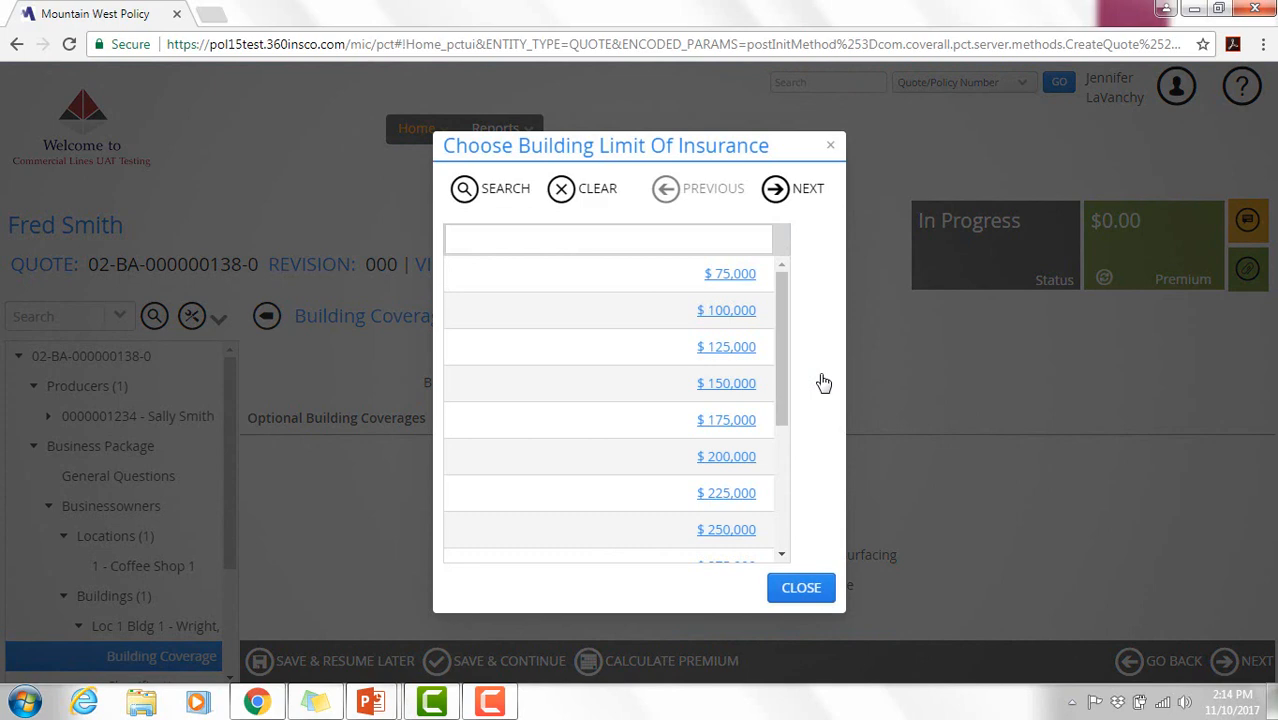
click(735, 422)
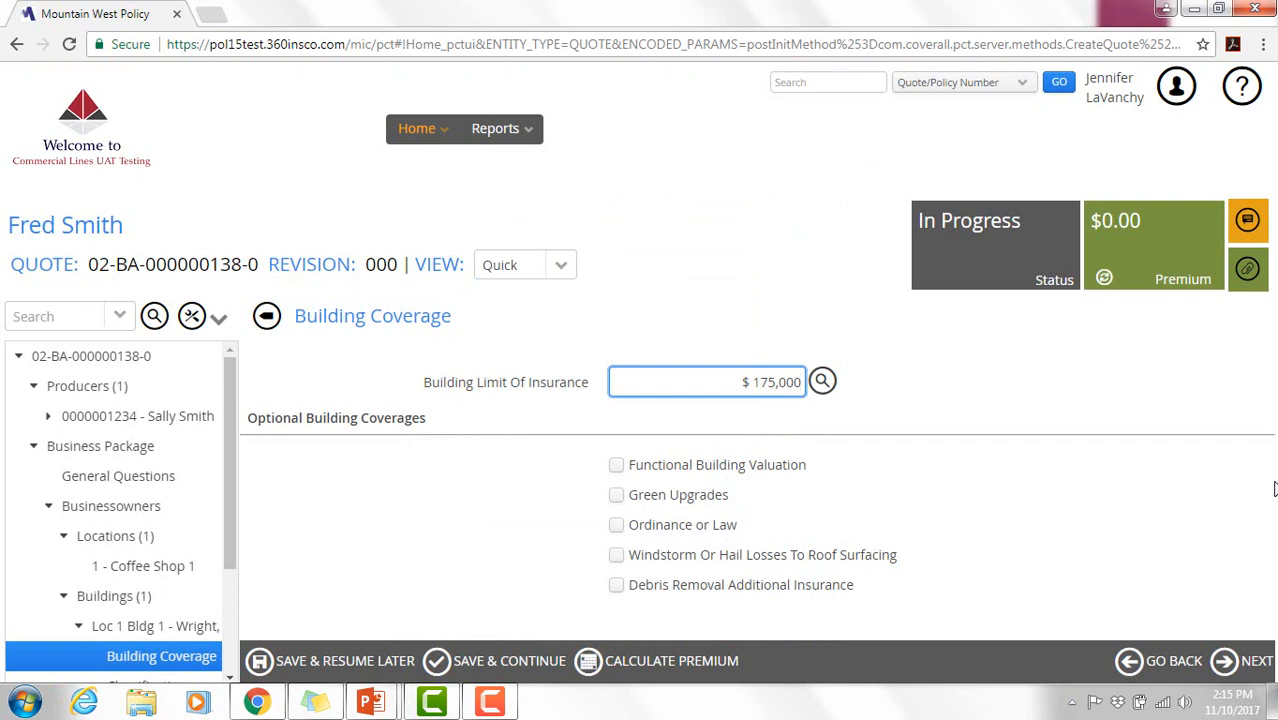
click(1224, 662)
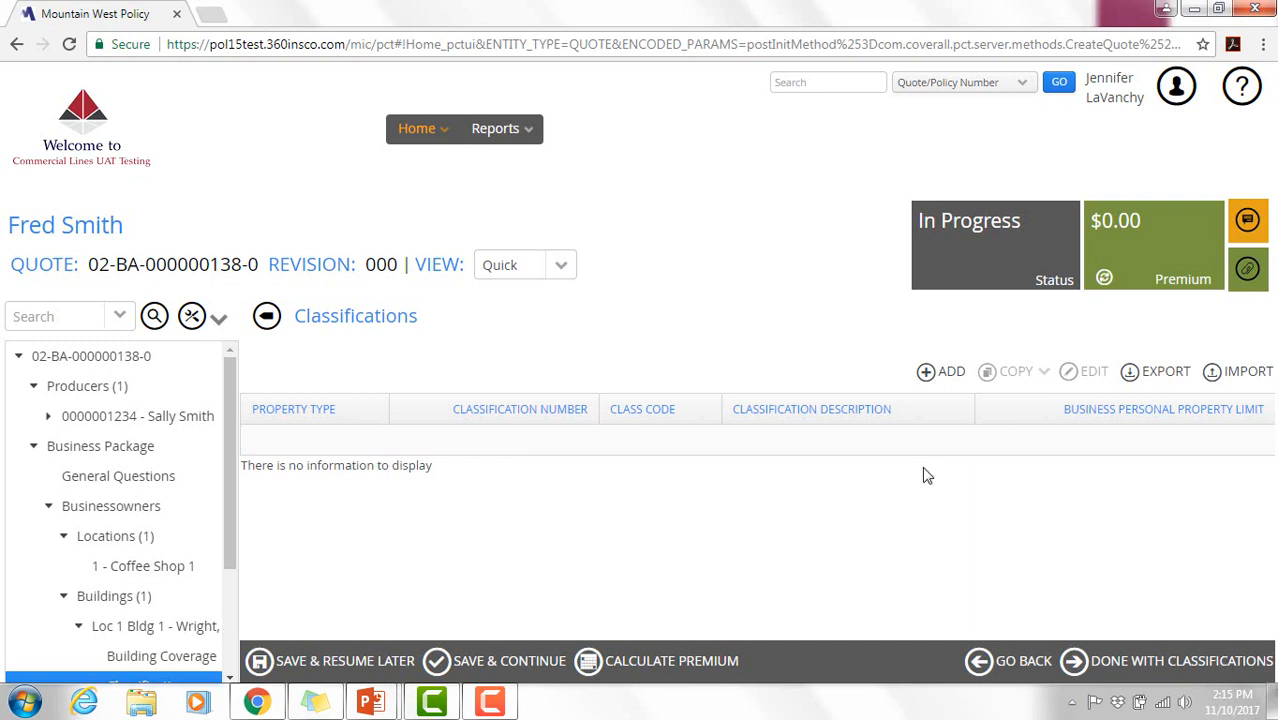
- Add a new classification with class code 09041 and a $30,000 personal property limit
click(943, 377)
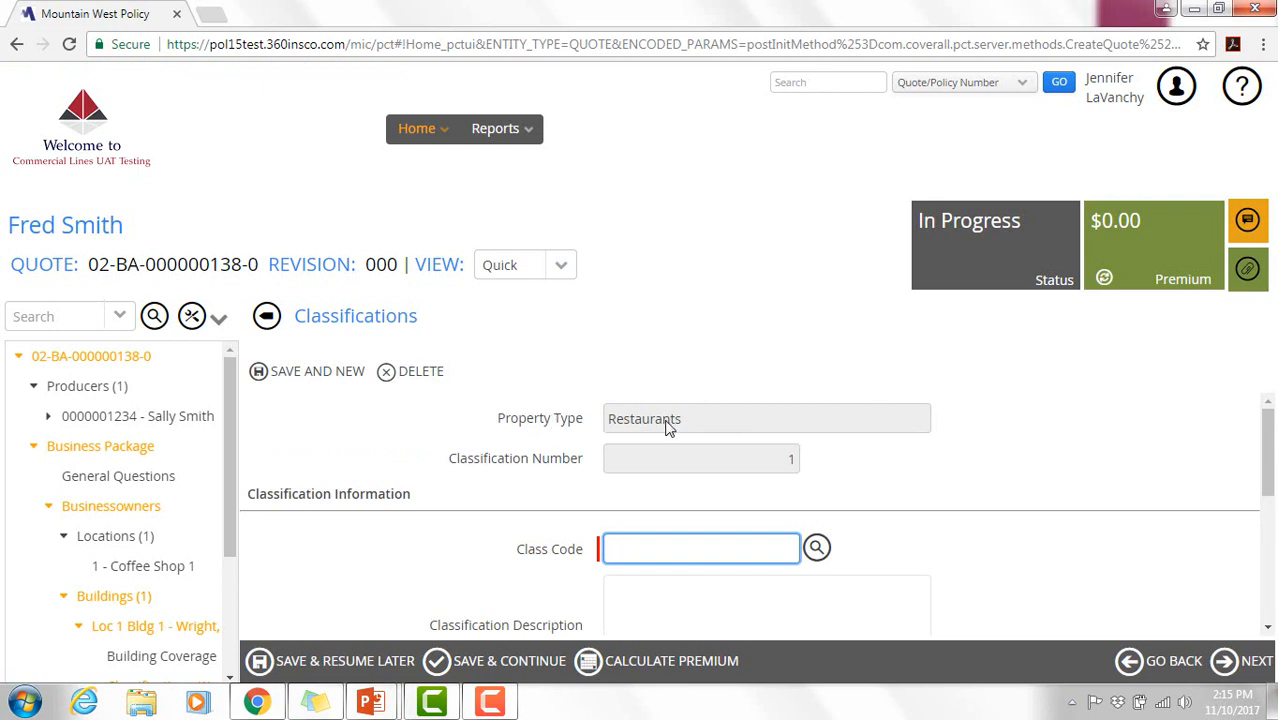
click(817, 556)
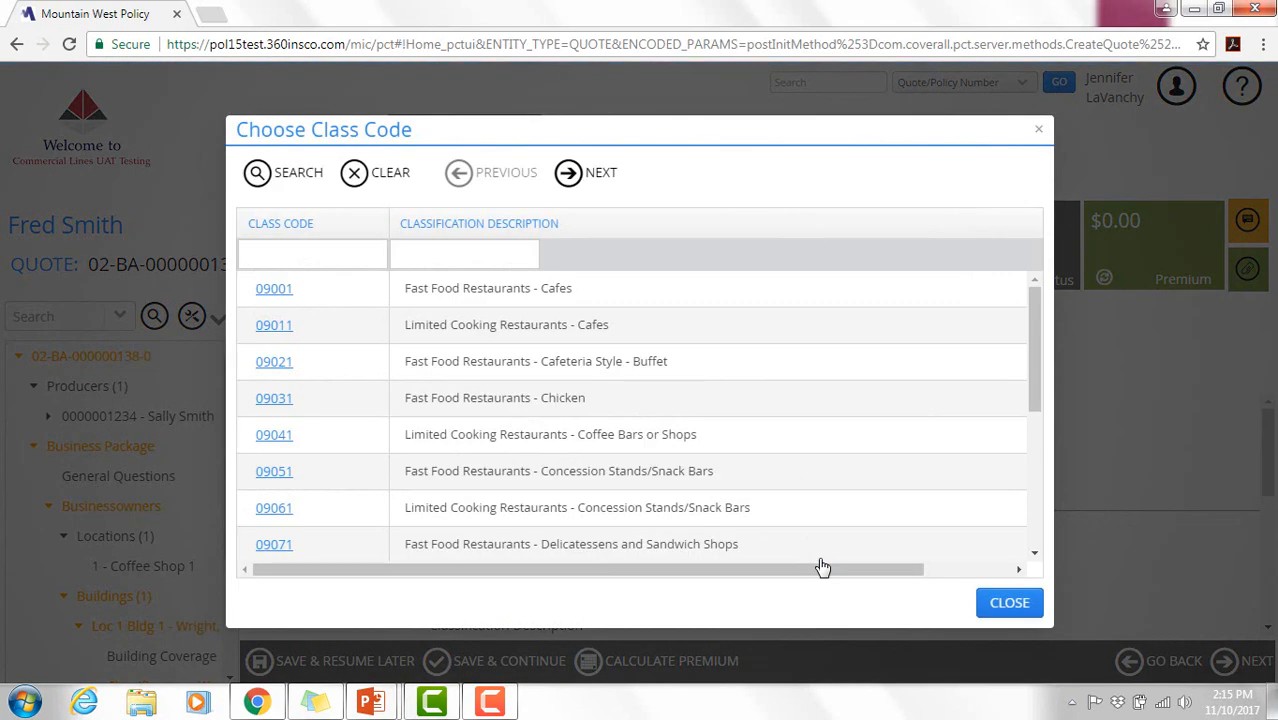
click(280, 436)
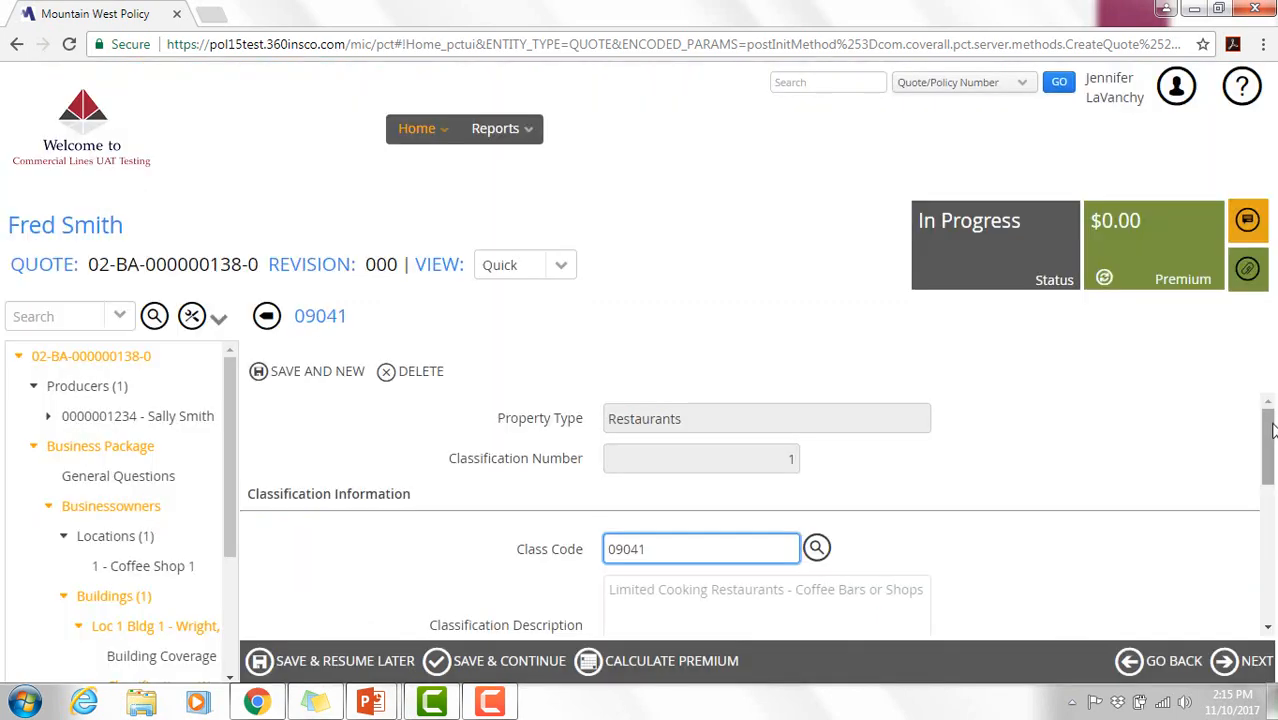
drag(1272, 429, 1272, 510)
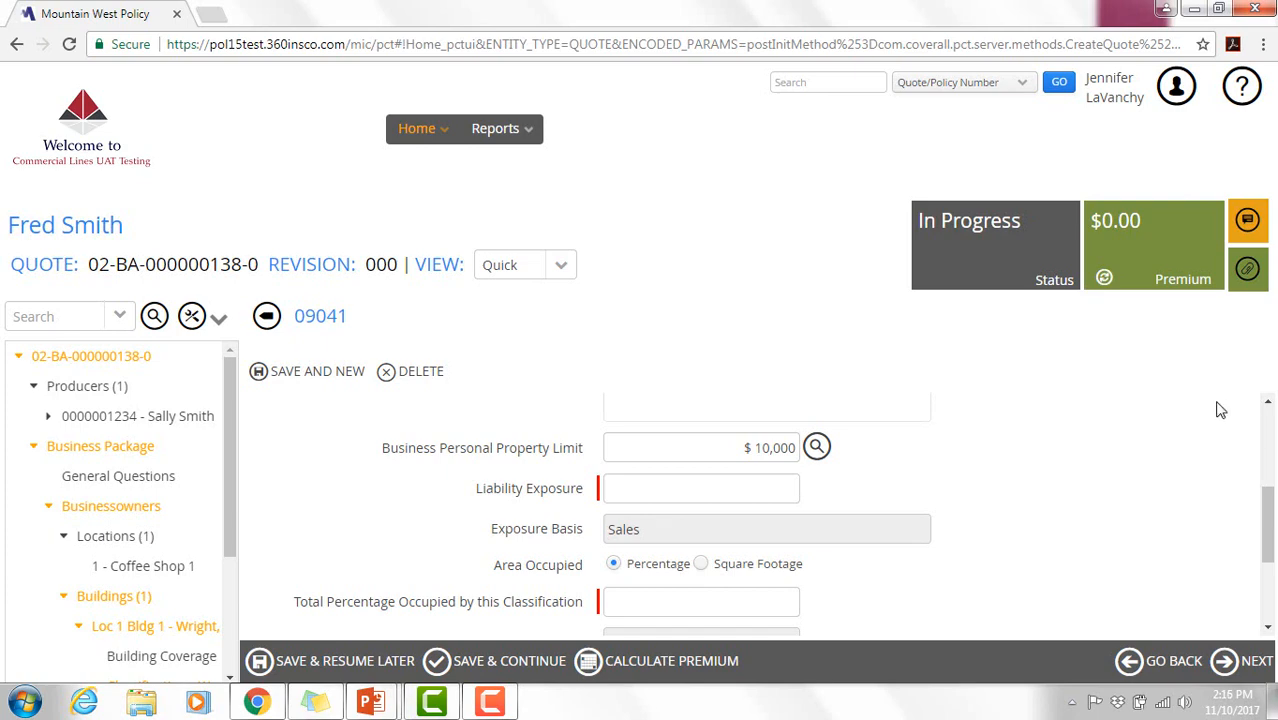
click(822, 460)
click(820, 456)
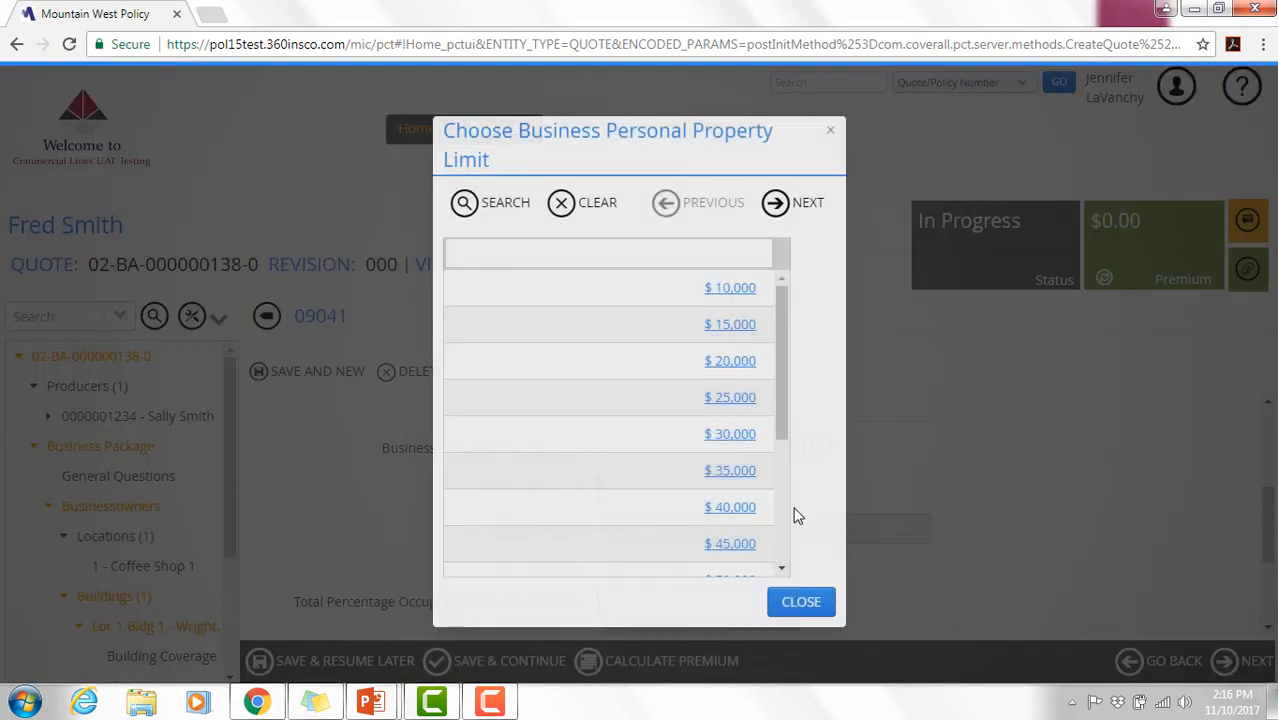
click(730, 435)
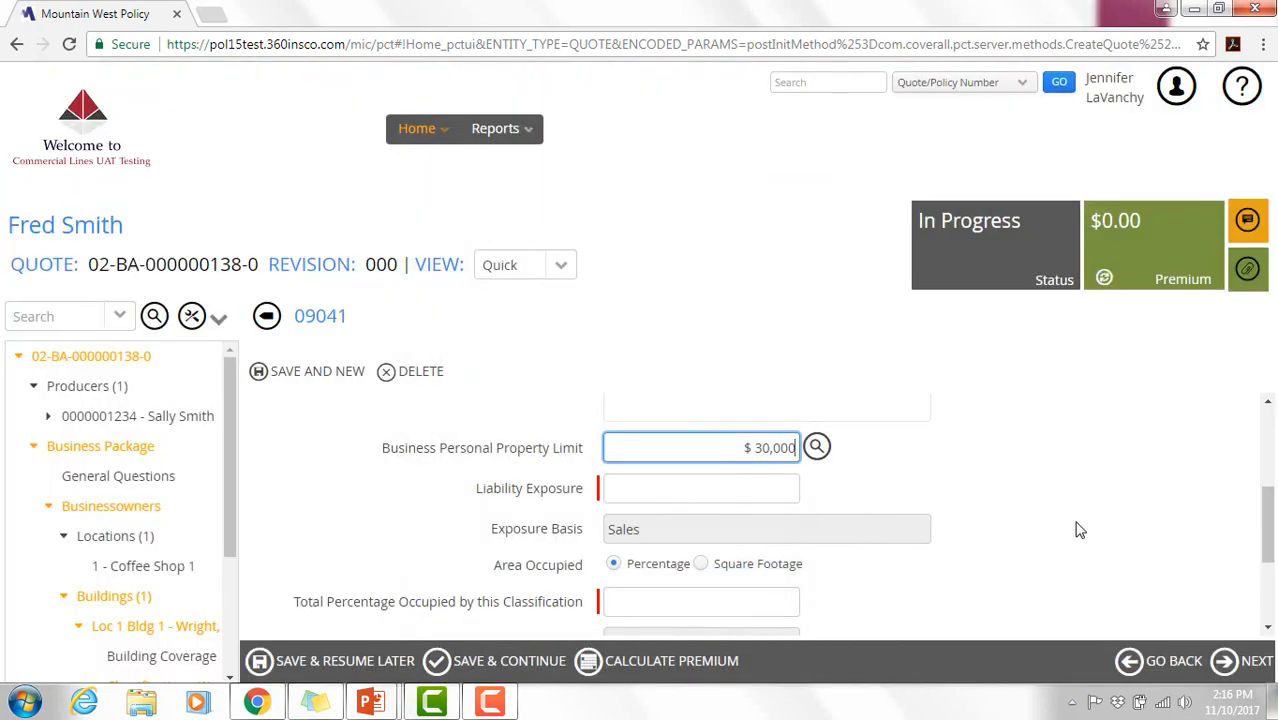
- Enter 1,500 liability exposure and 100% occupancy, then save the classification
click(790, 488)
text(1,50)
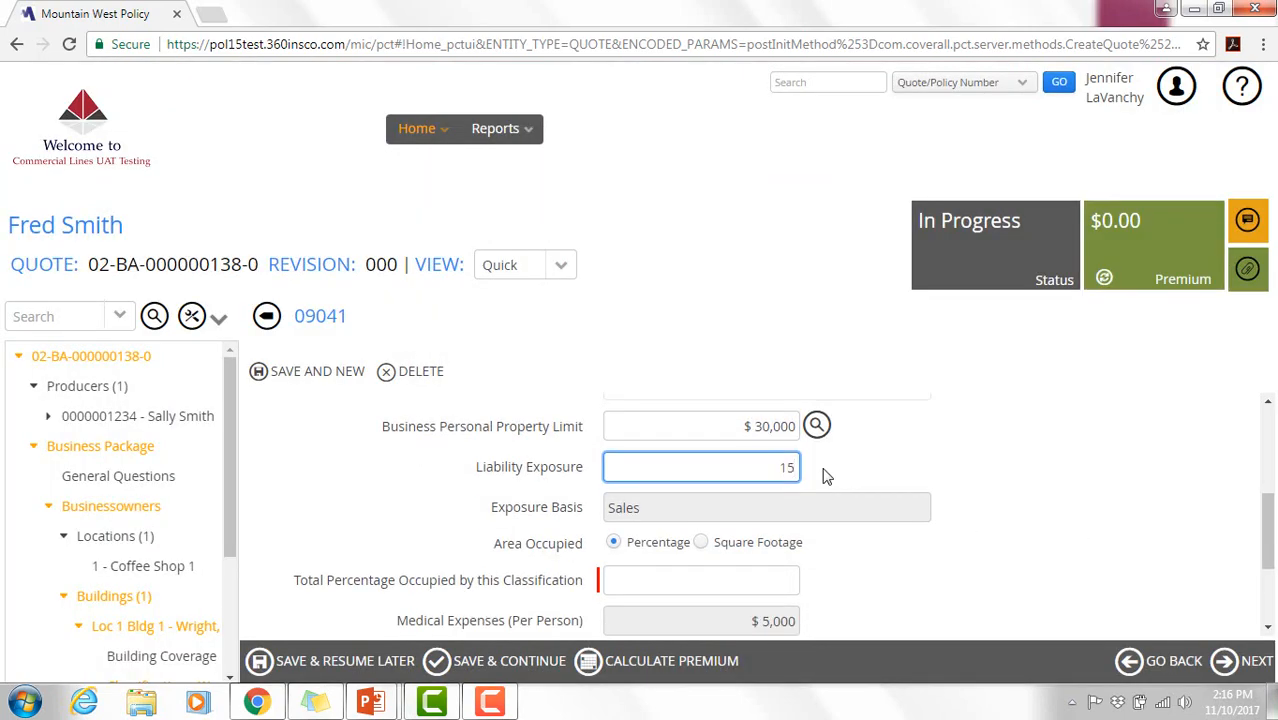
text(00)
click(831, 479)
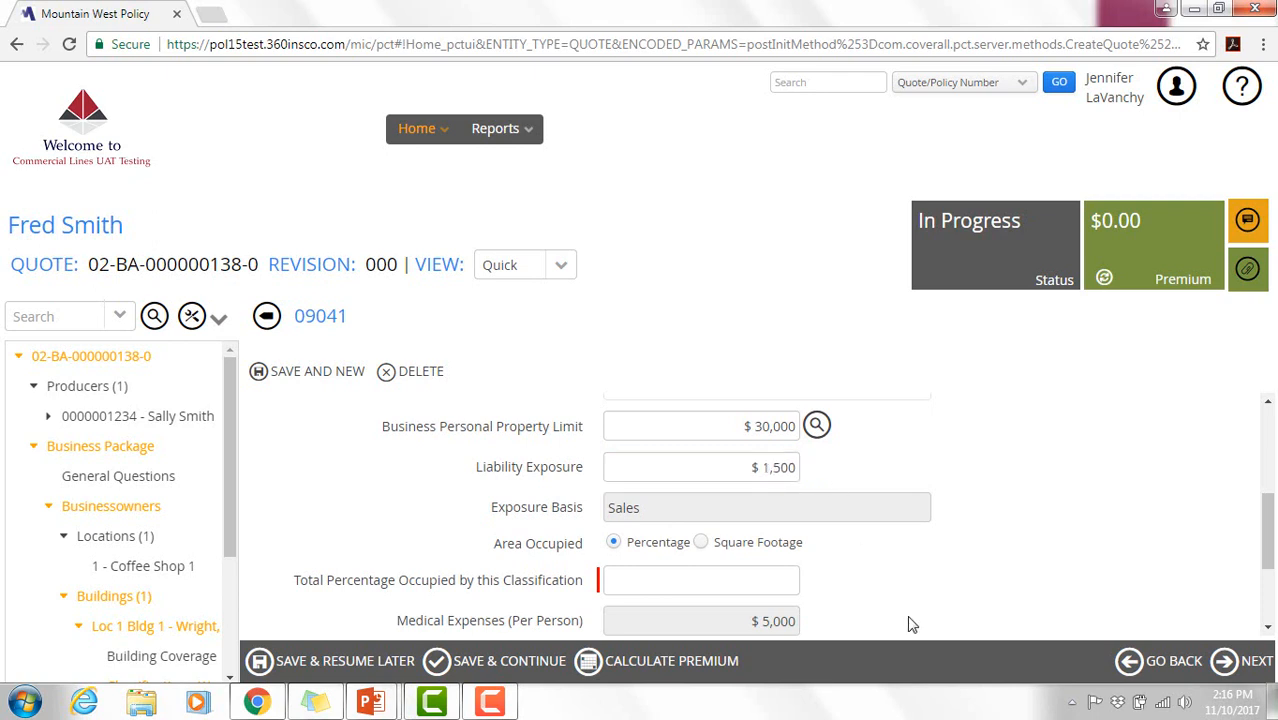
click(650, 577)
text(100)
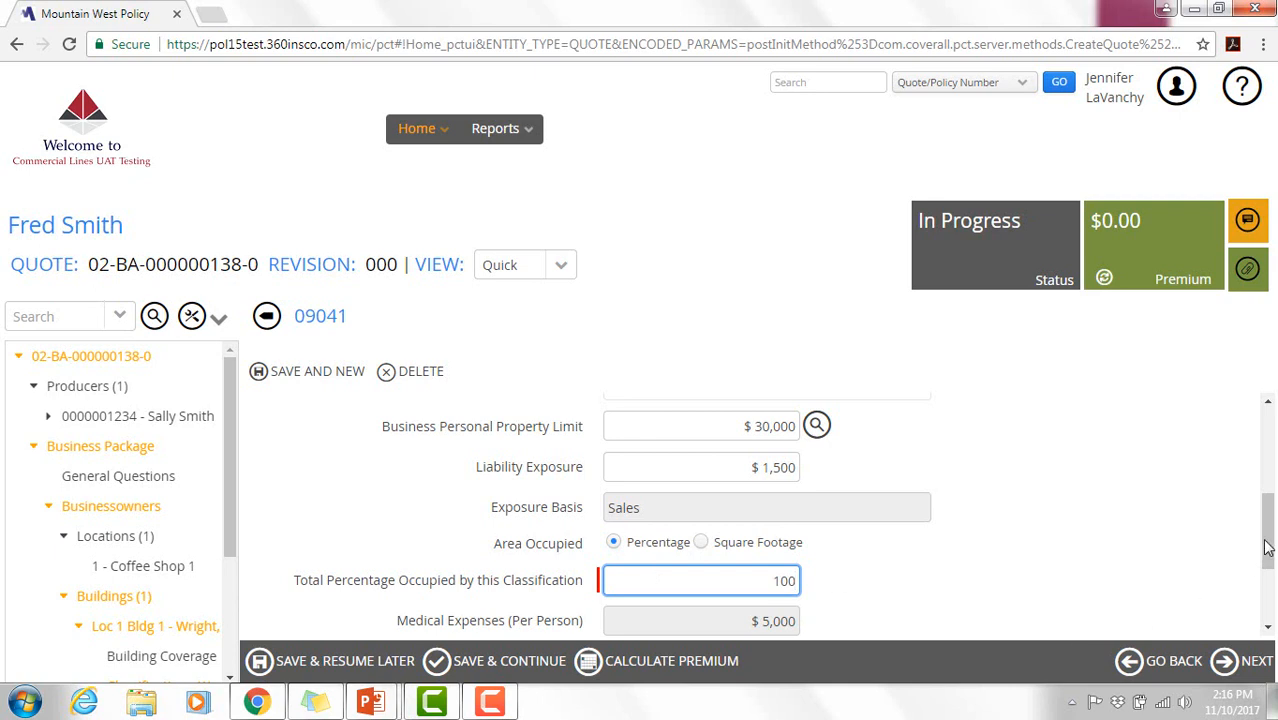
drag(1266, 550, 1266, 612)
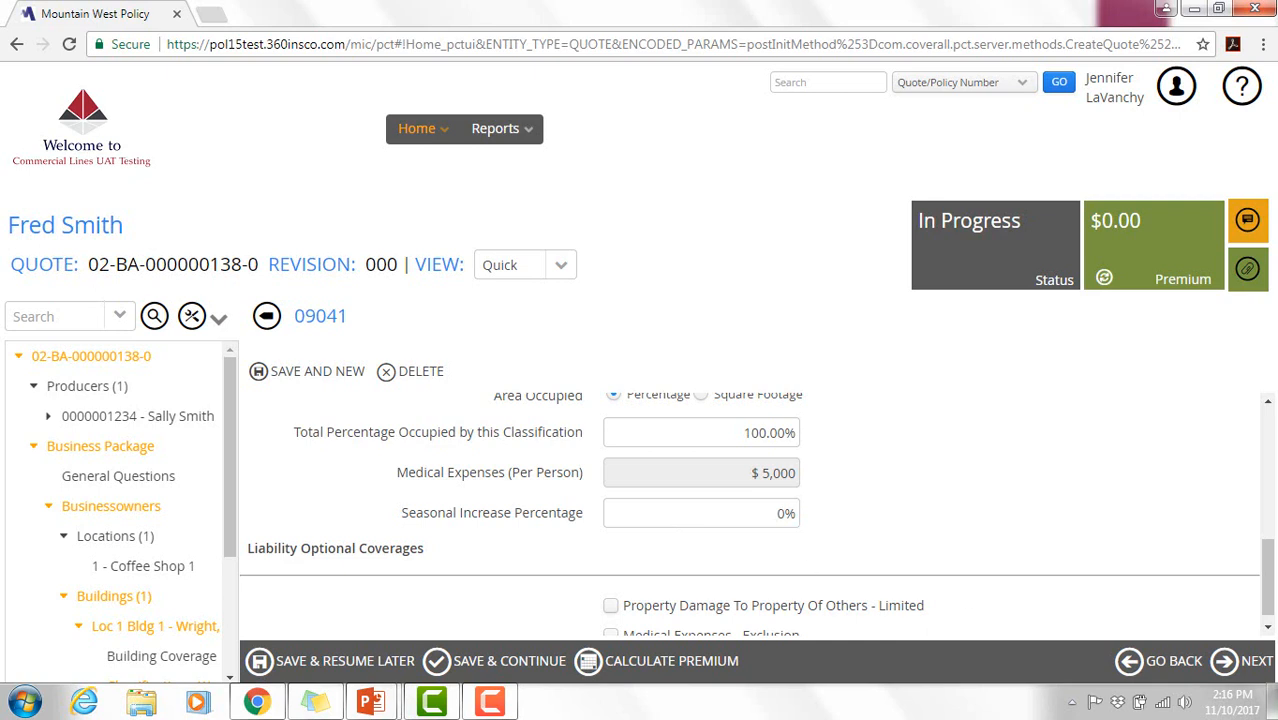
drag(1267, 597, 1266, 605)
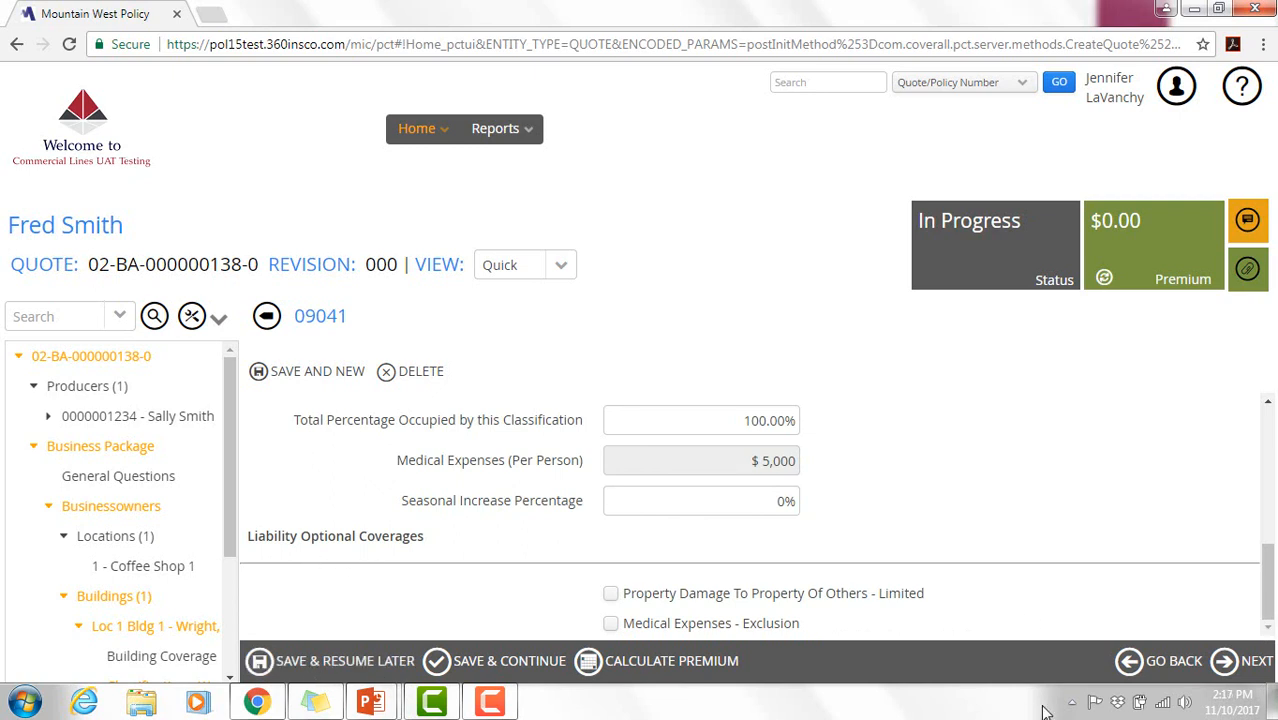
click(1274, 676)
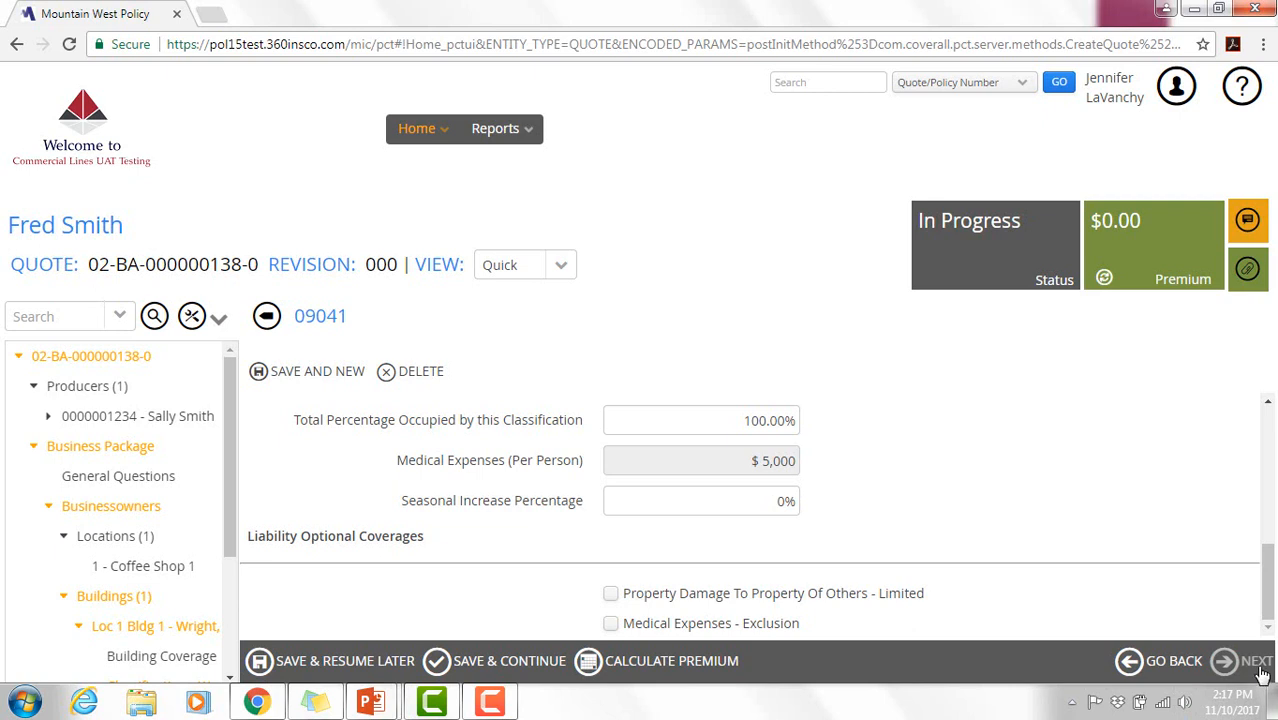
click(1261, 671)
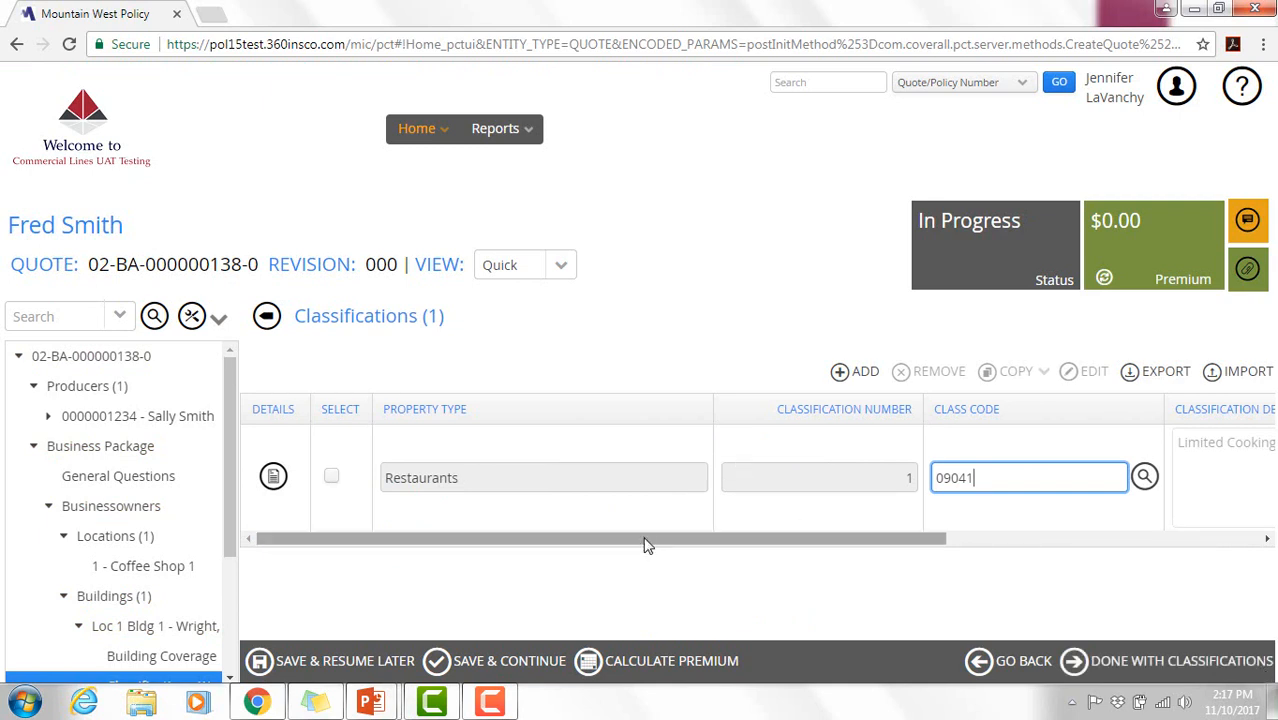
- Mark classifications and then buildings as done to reach the empty Optional Provisions page
drag(645, 542, 566, 548)
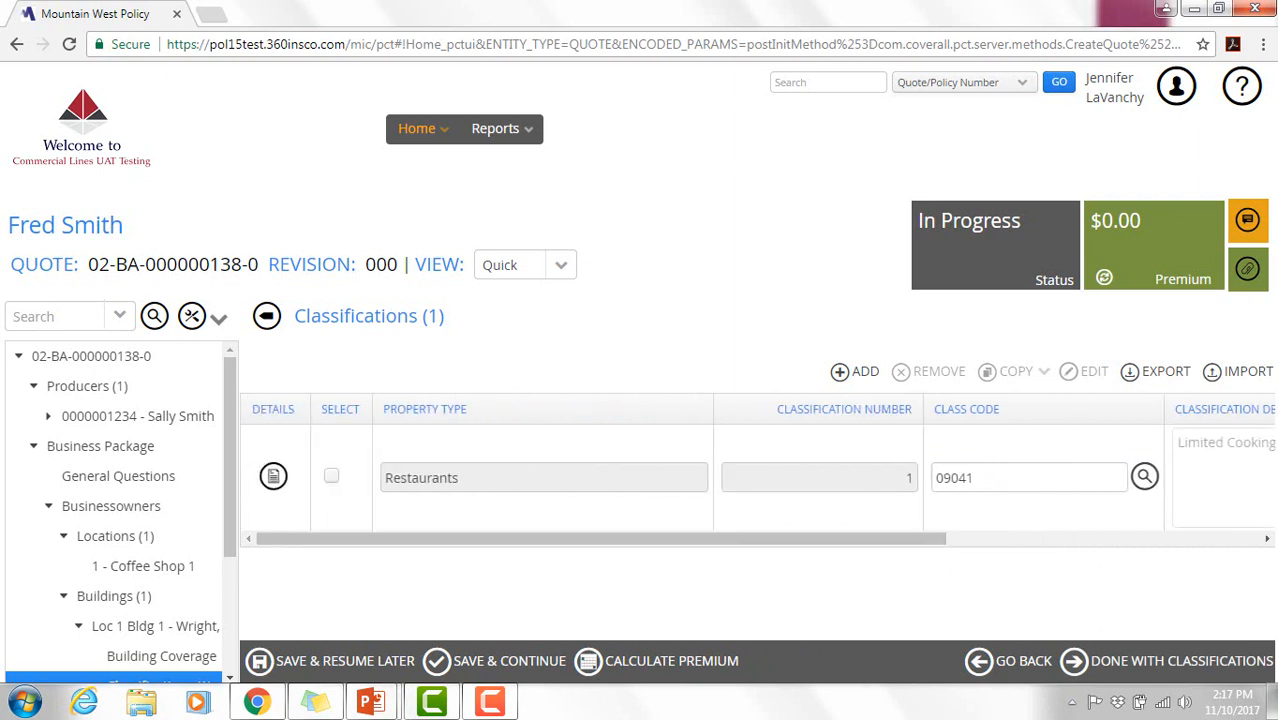
click(1140, 672)
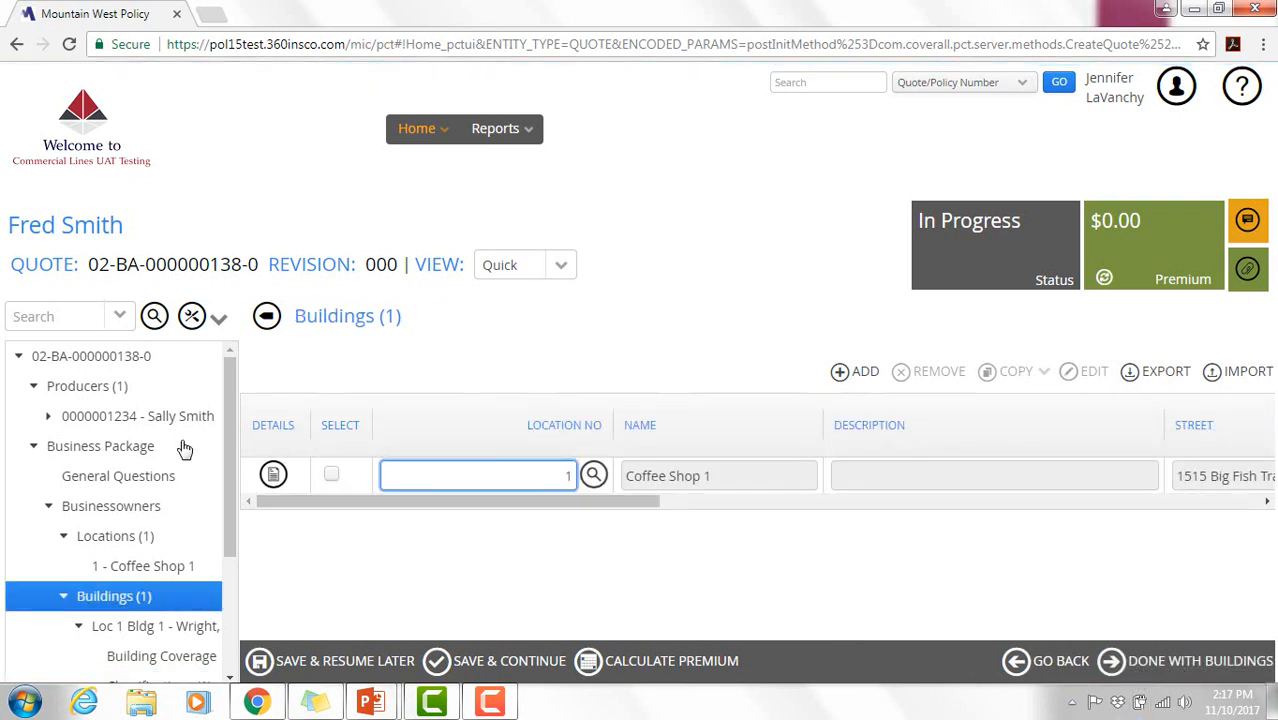
drag(229, 467, 232, 527)
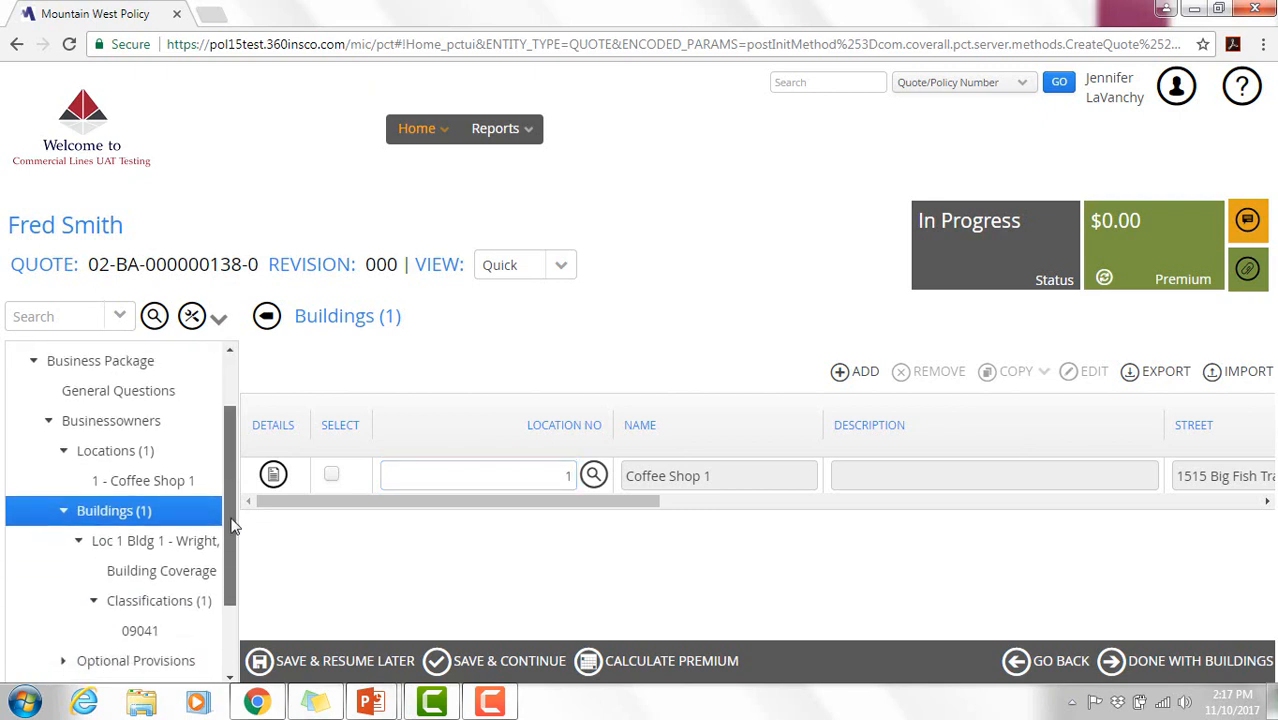
click(1212, 677)
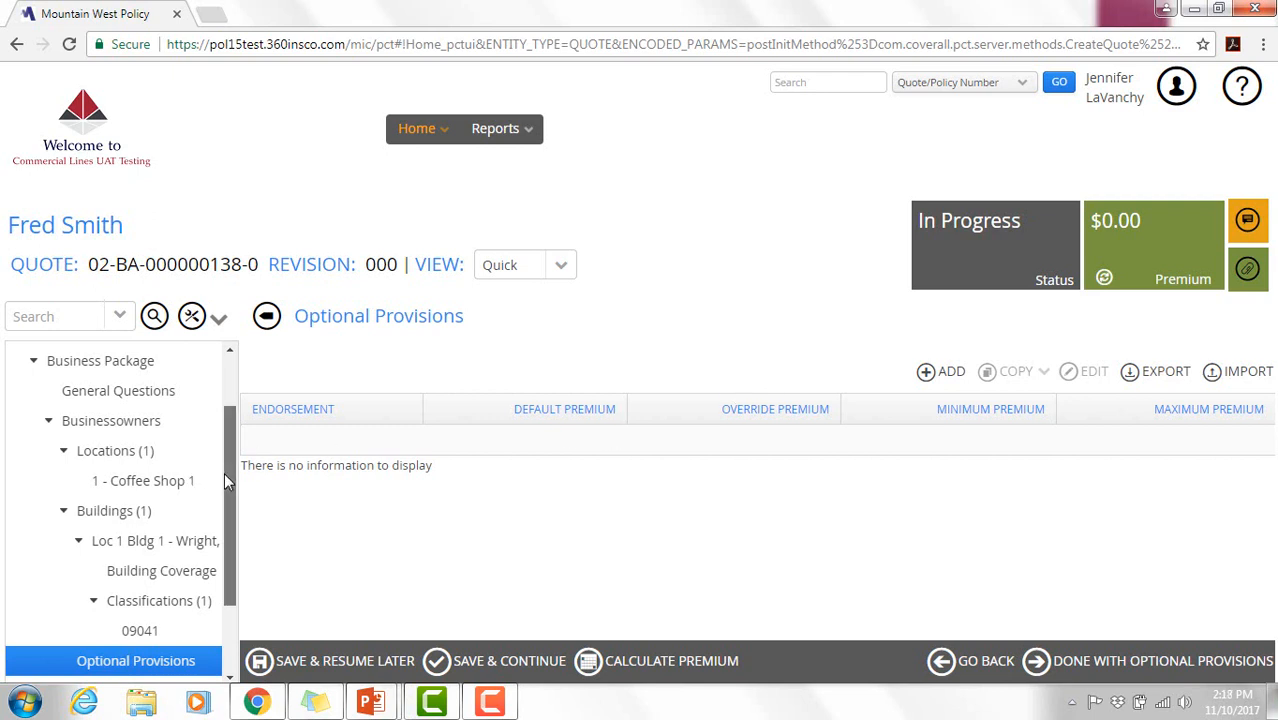
- Skip additional insureds and advance to the Commercial Auto page (Business Auto, Wyoming)
scroll(224, 472, down, 3)
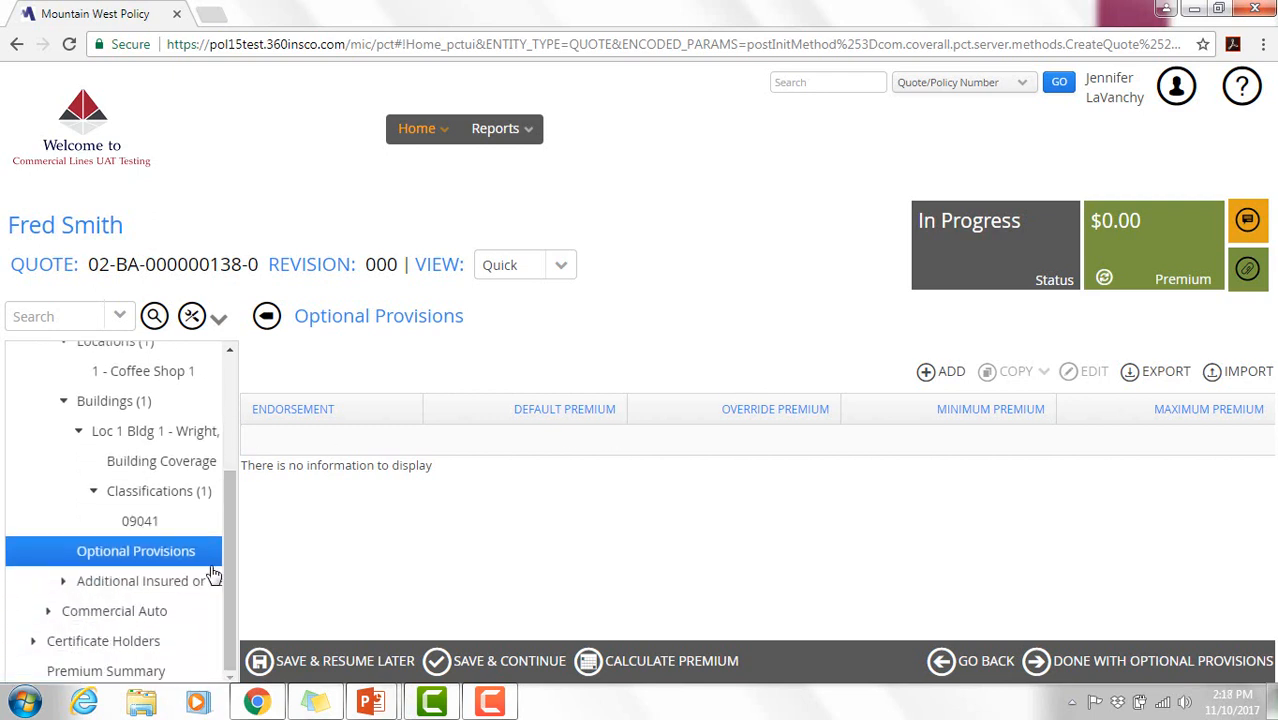
click(143, 588)
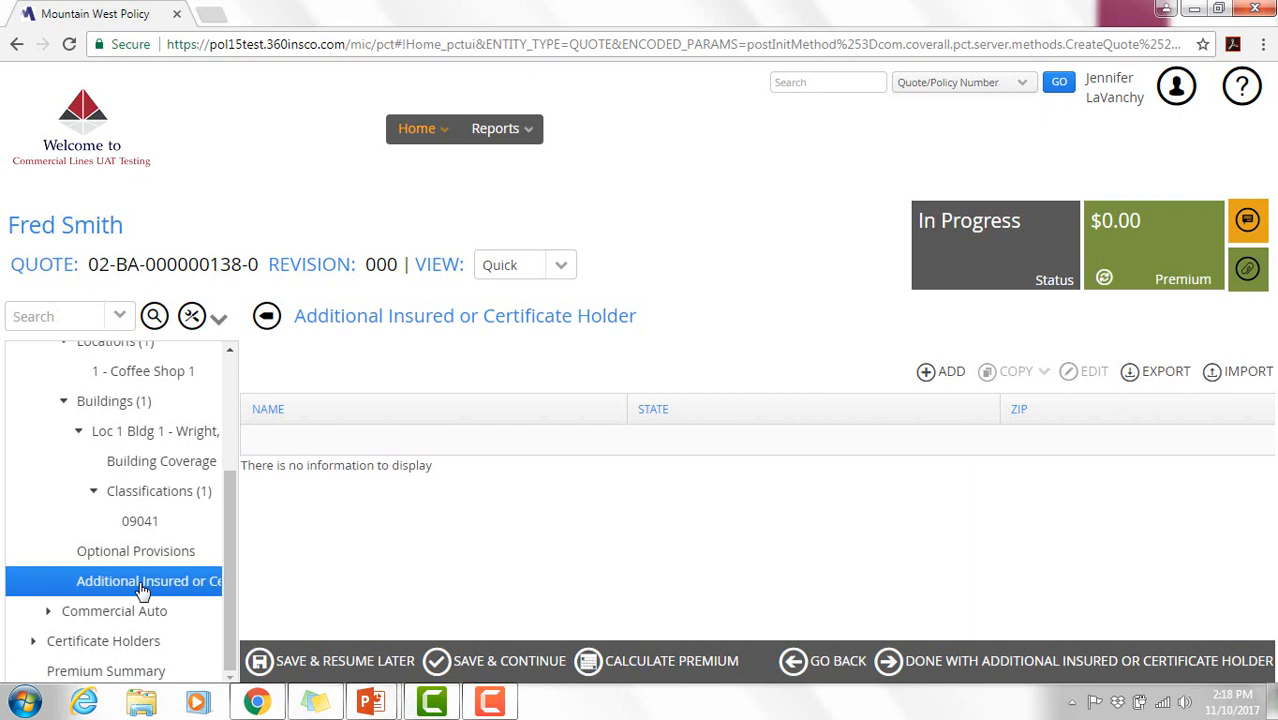
click(1025, 678)
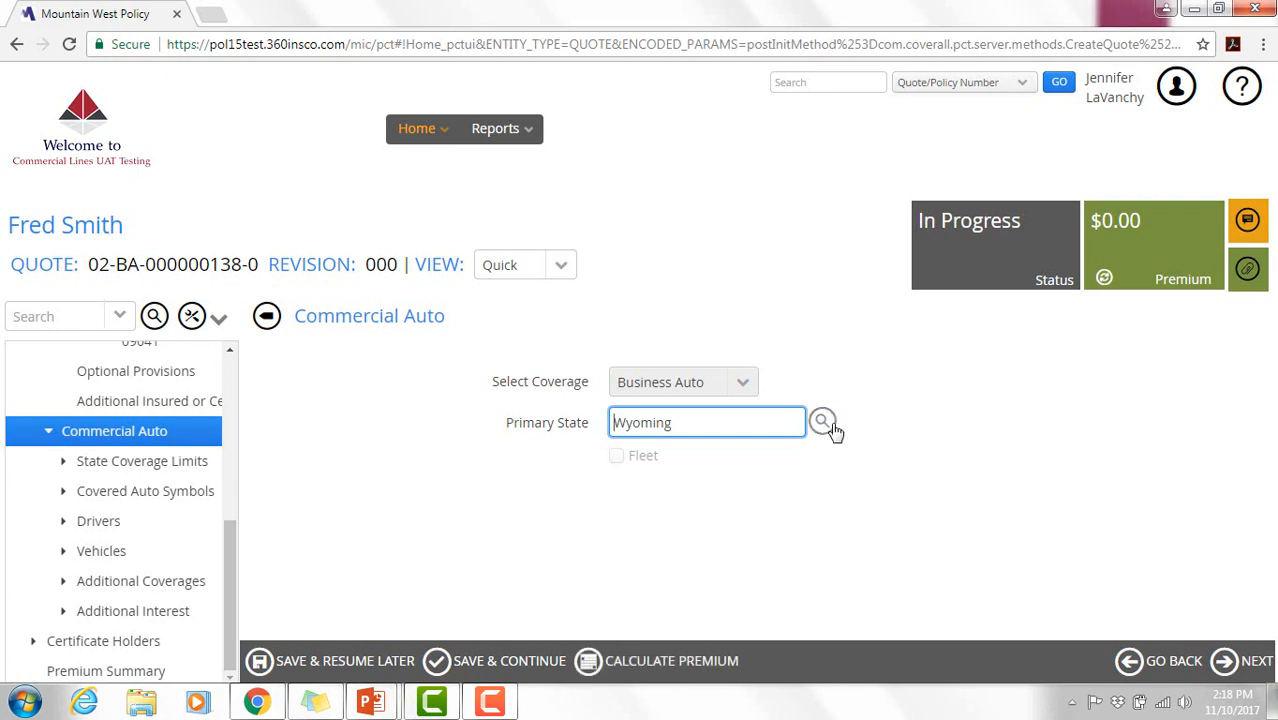
- Add a Wyoming state coverage entry with Liability at $100,000 CSL and $1,000 deductible
click(1240, 662)
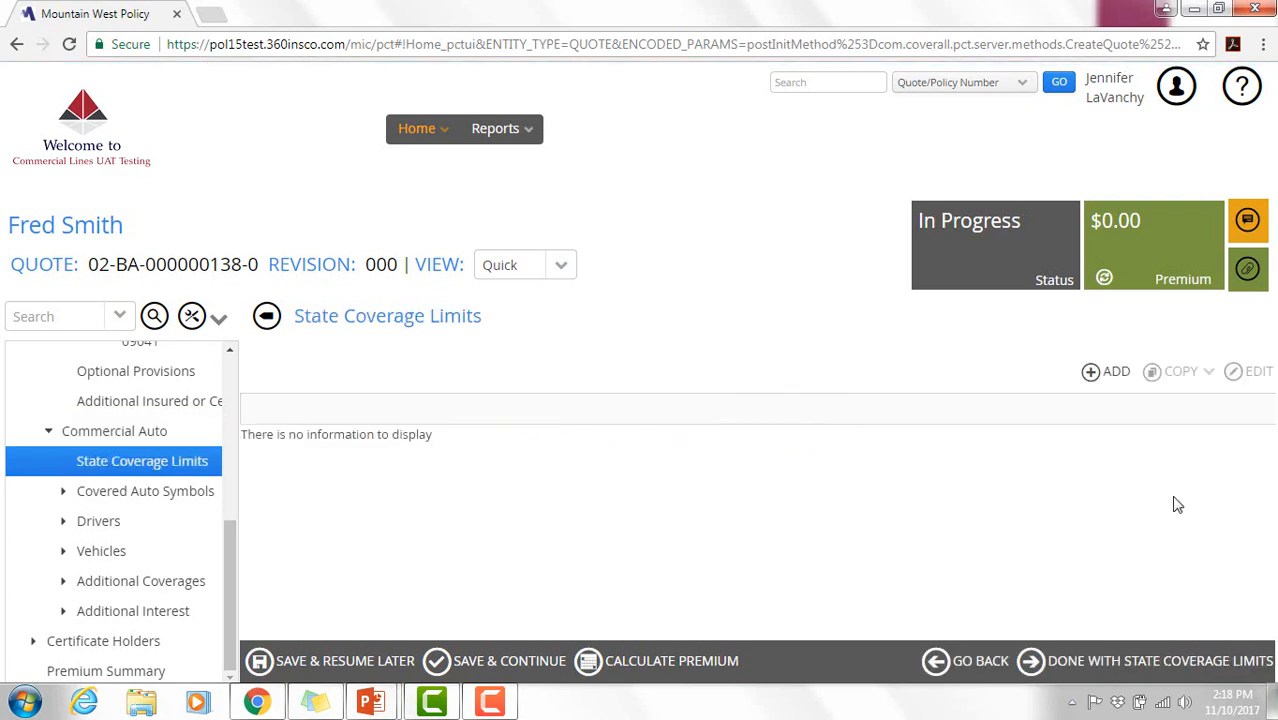
click(1097, 374)
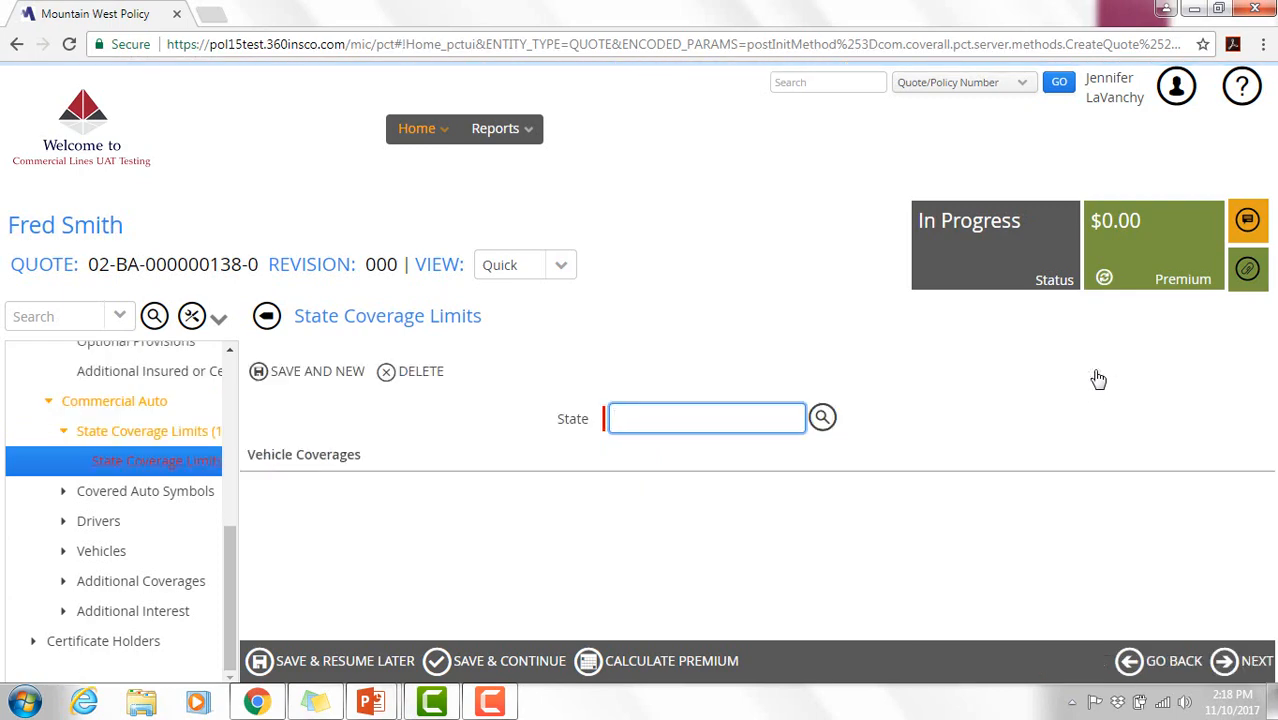
click(821, 418)
click(540, 397)
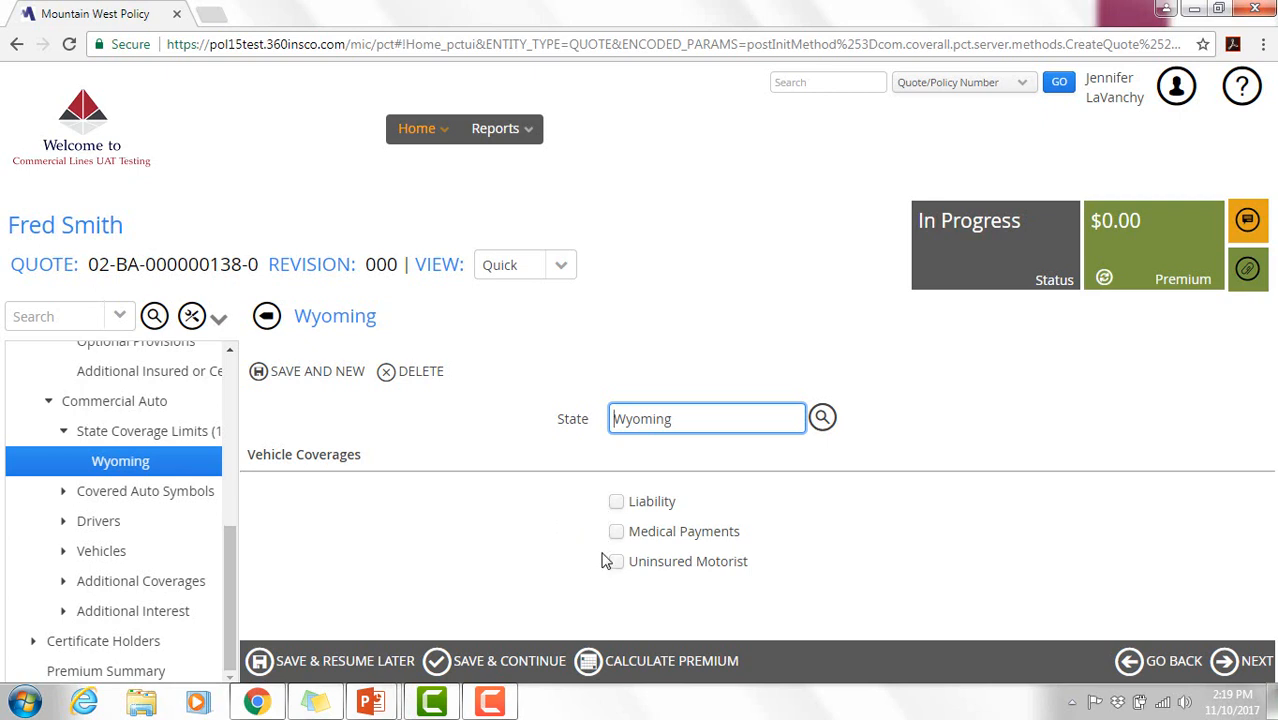
click(617, 503)
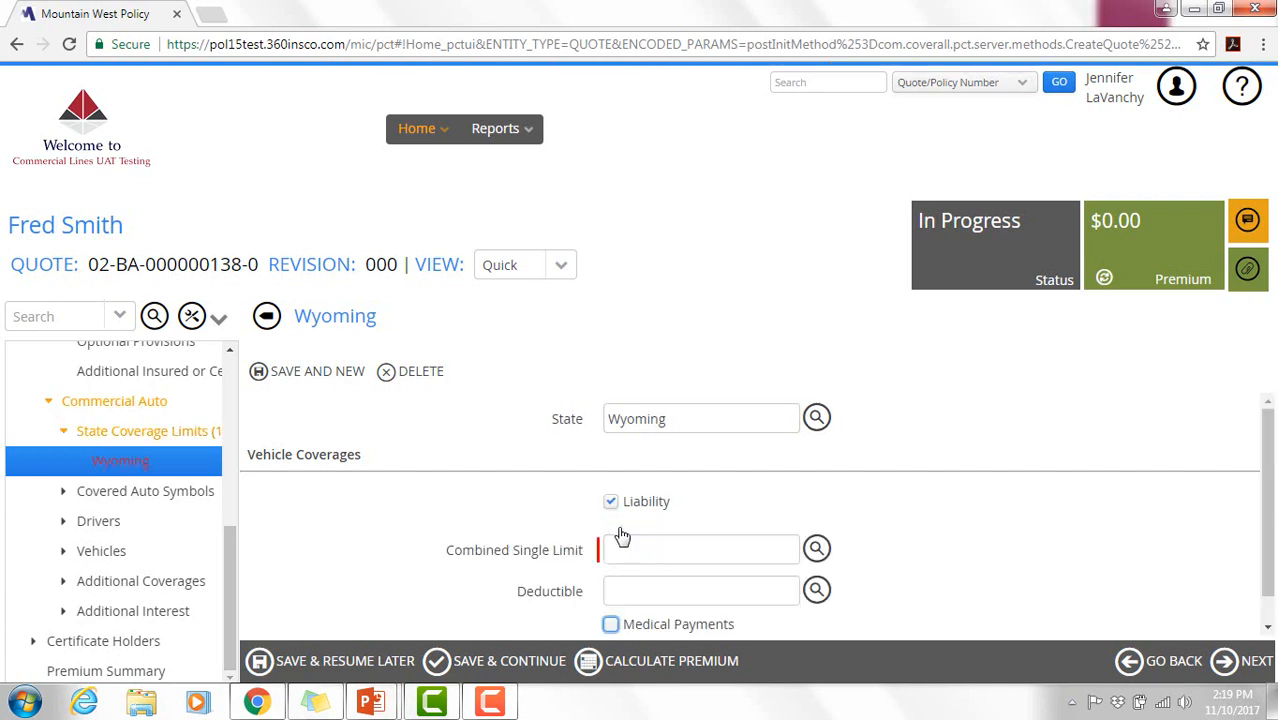
click(816, 553)
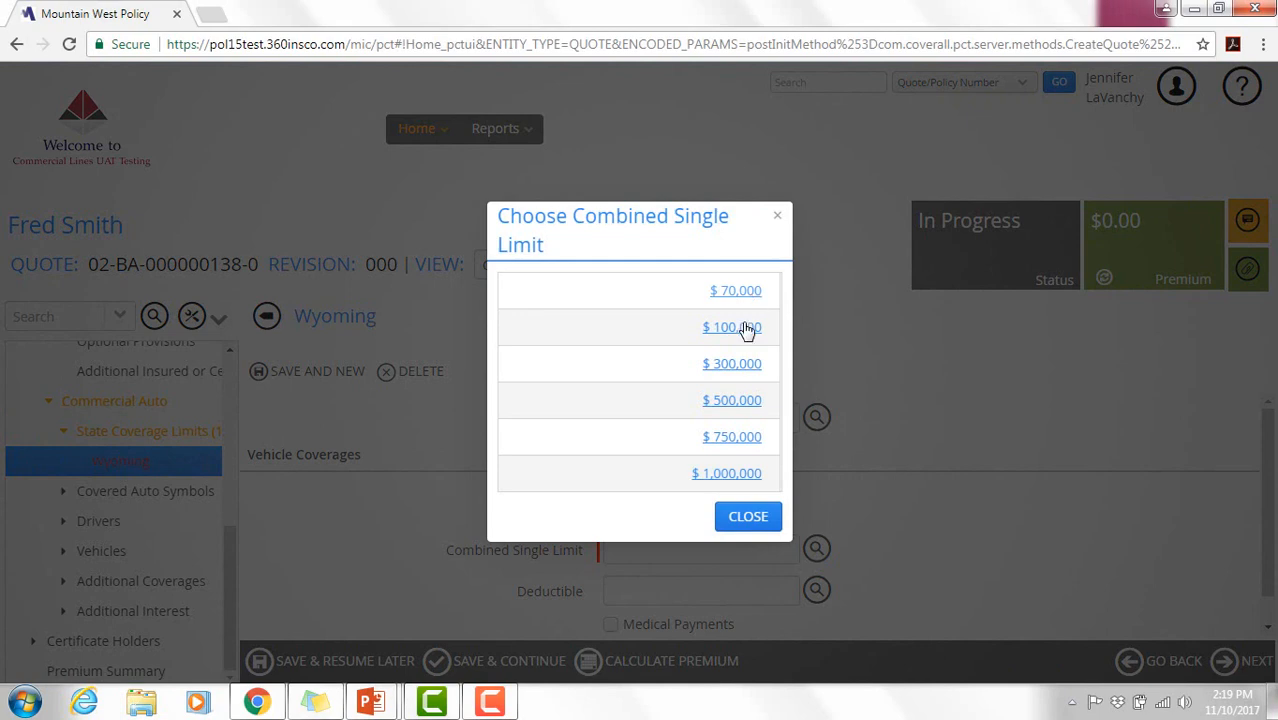
click(745, 329)
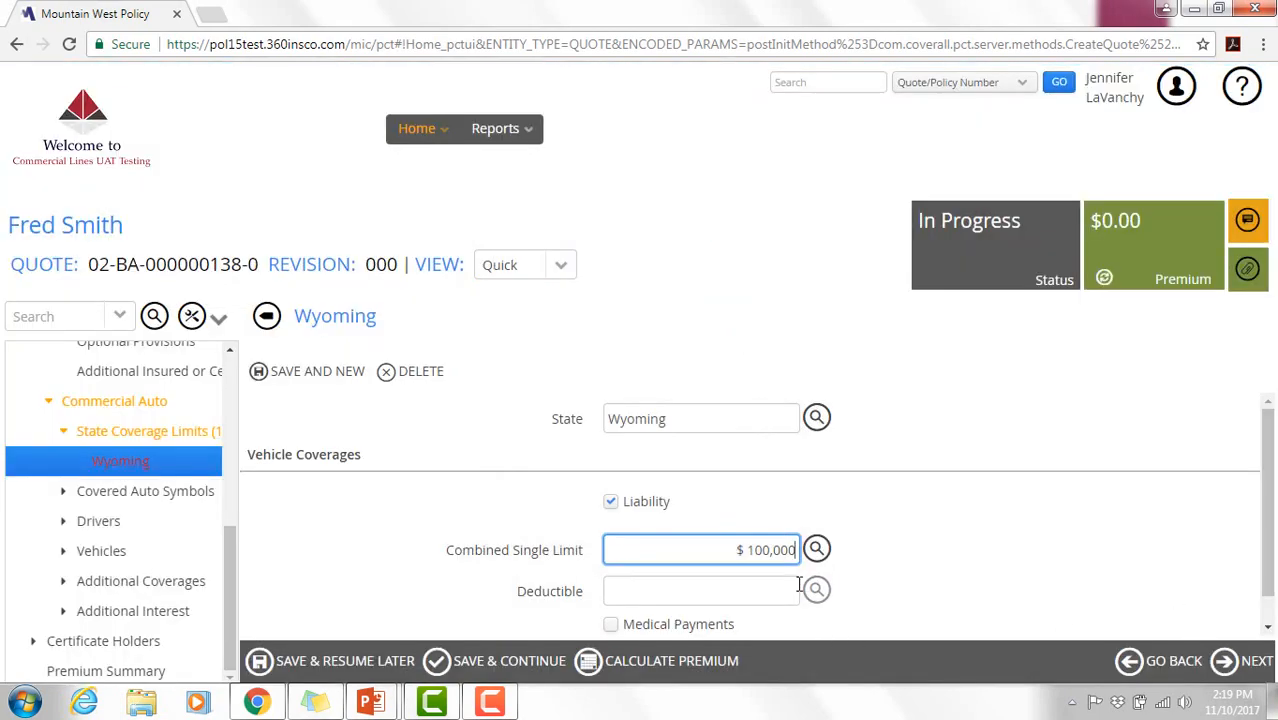
click(816, 589)
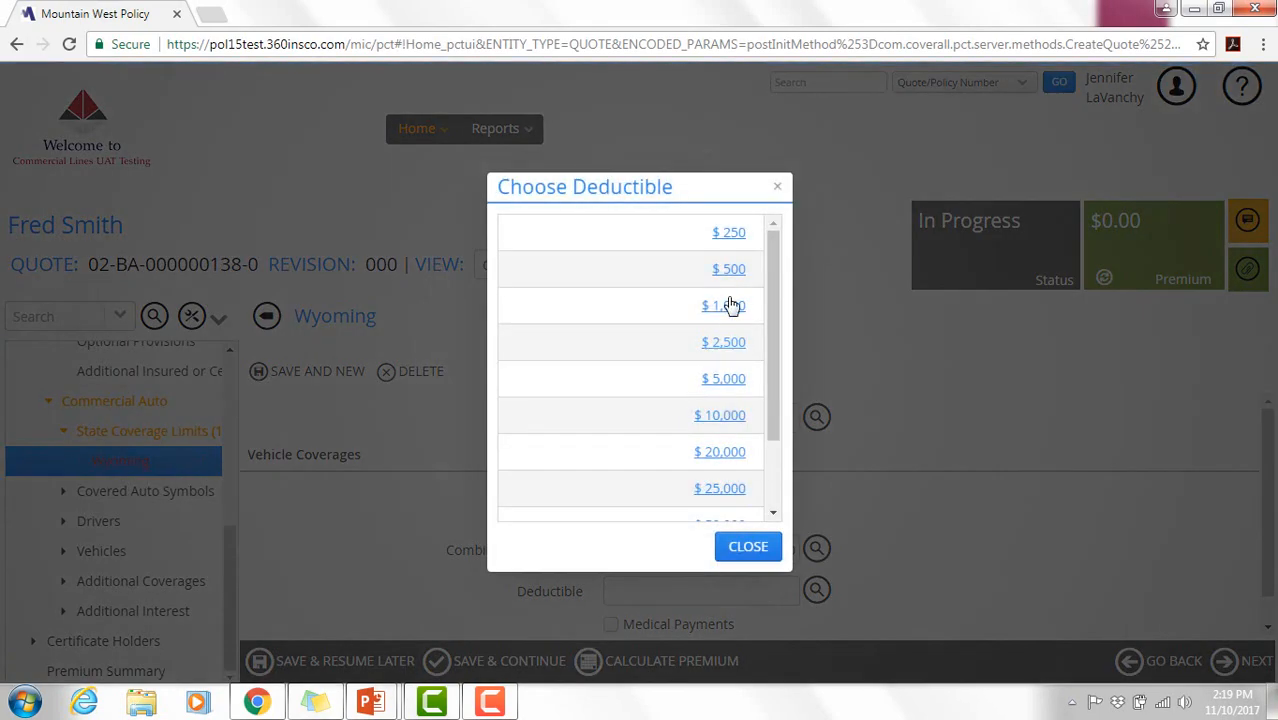
click(730, 306)
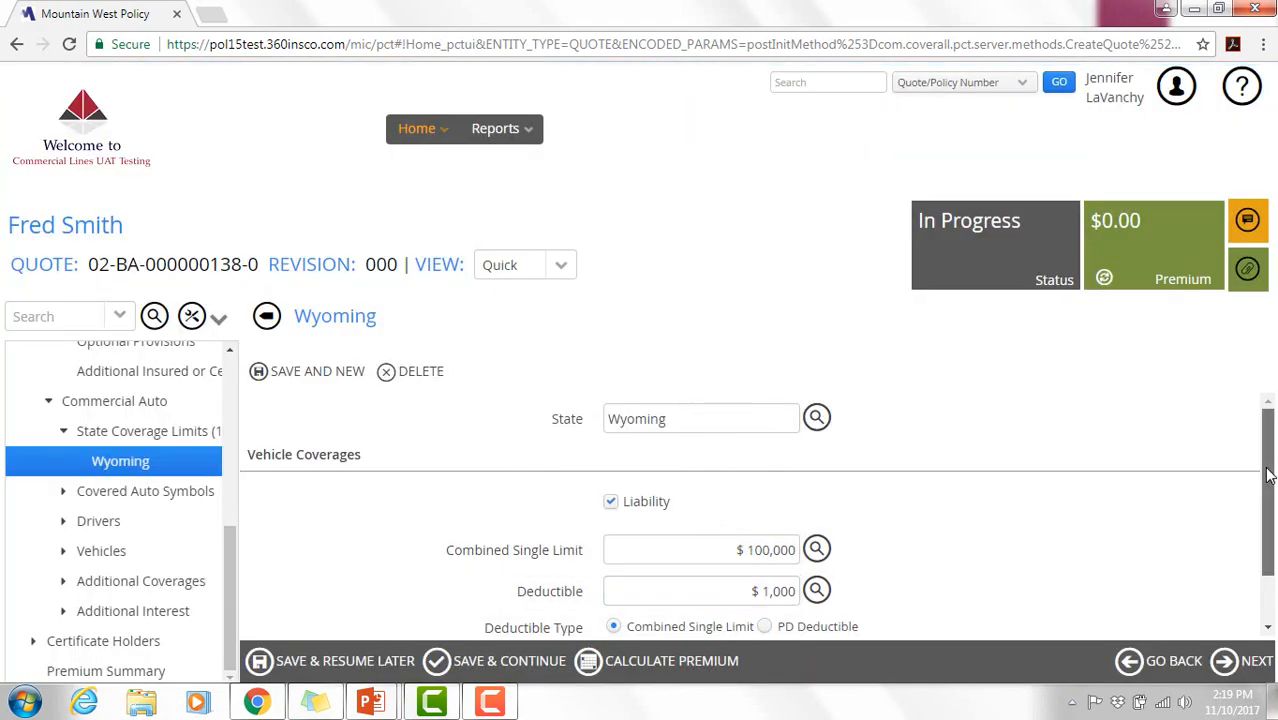
- Turn on Medical Payments at $1,000 per person and continue to Covered Auto Symbols
drag(1268, 475, 1270, 540)
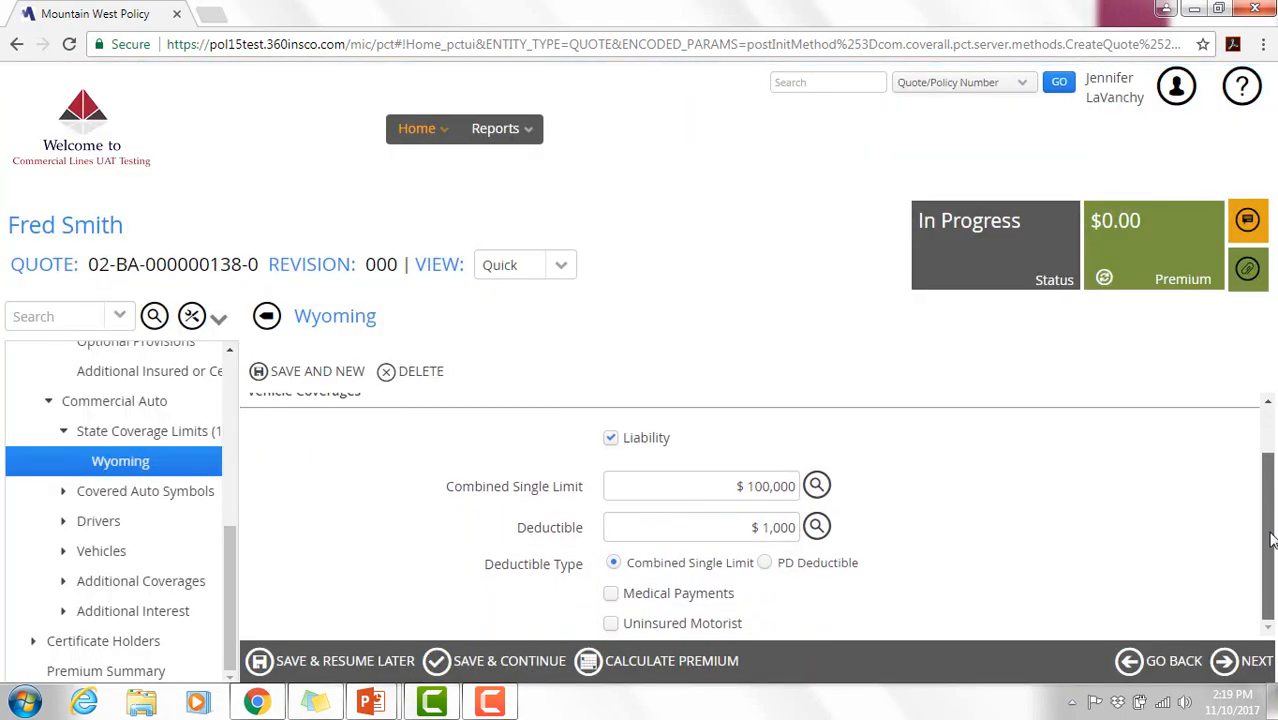
click(610, 597)
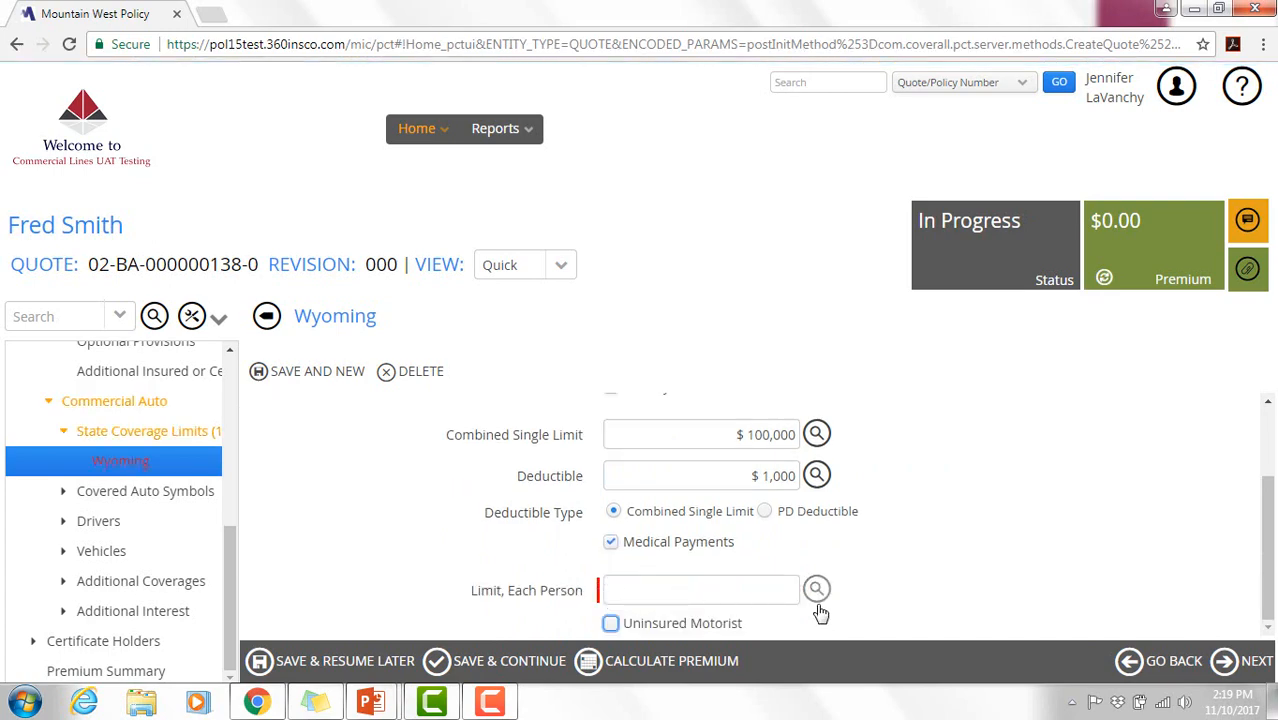
click(817, 589)
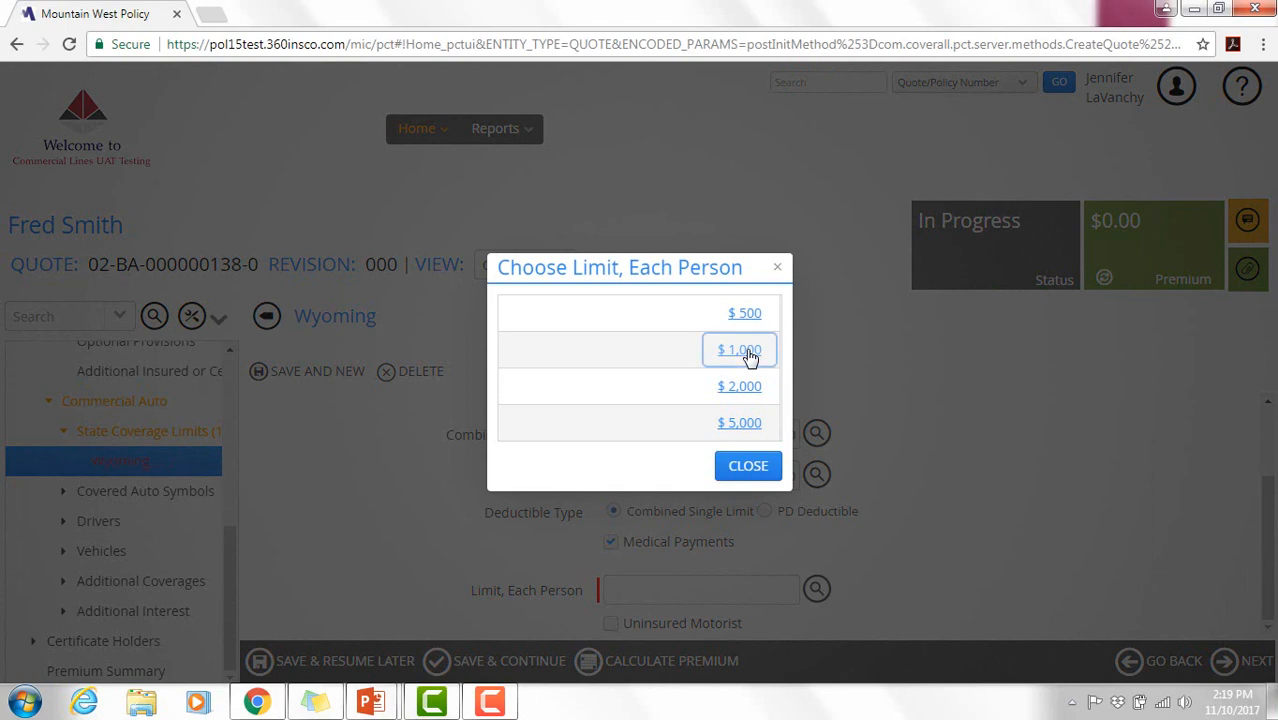
click(740, 350)
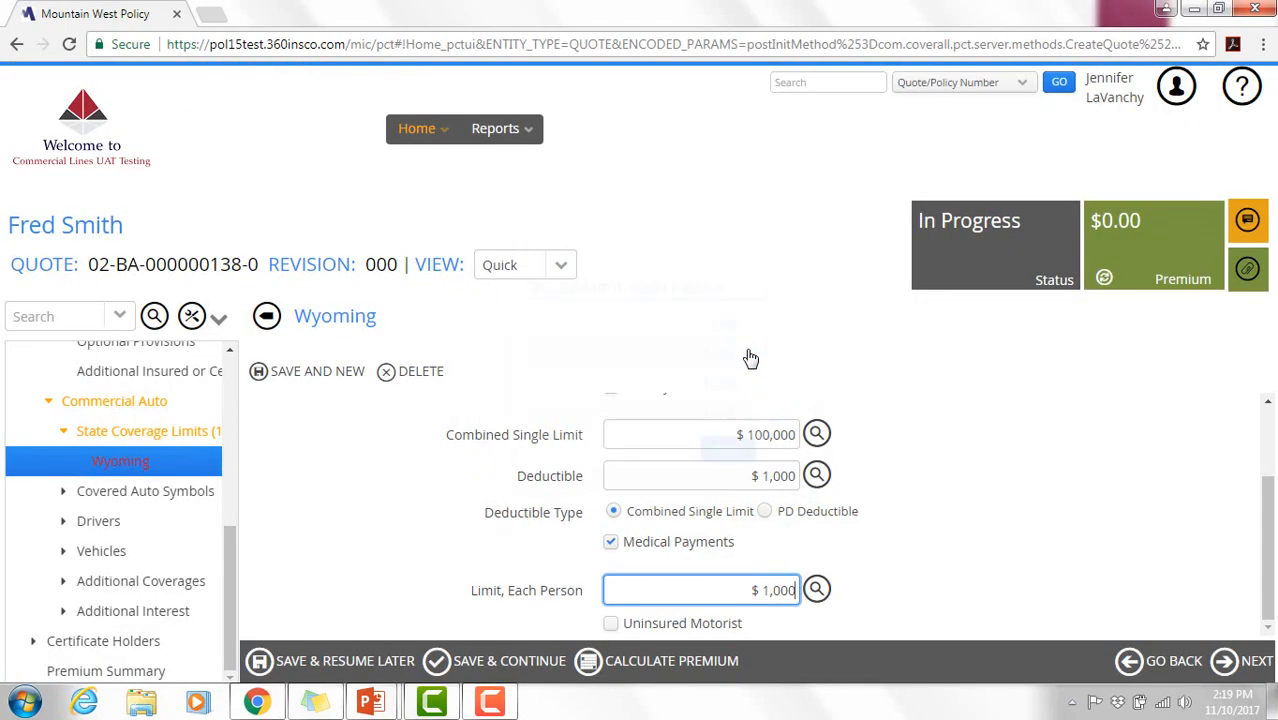
click(1270, 560)
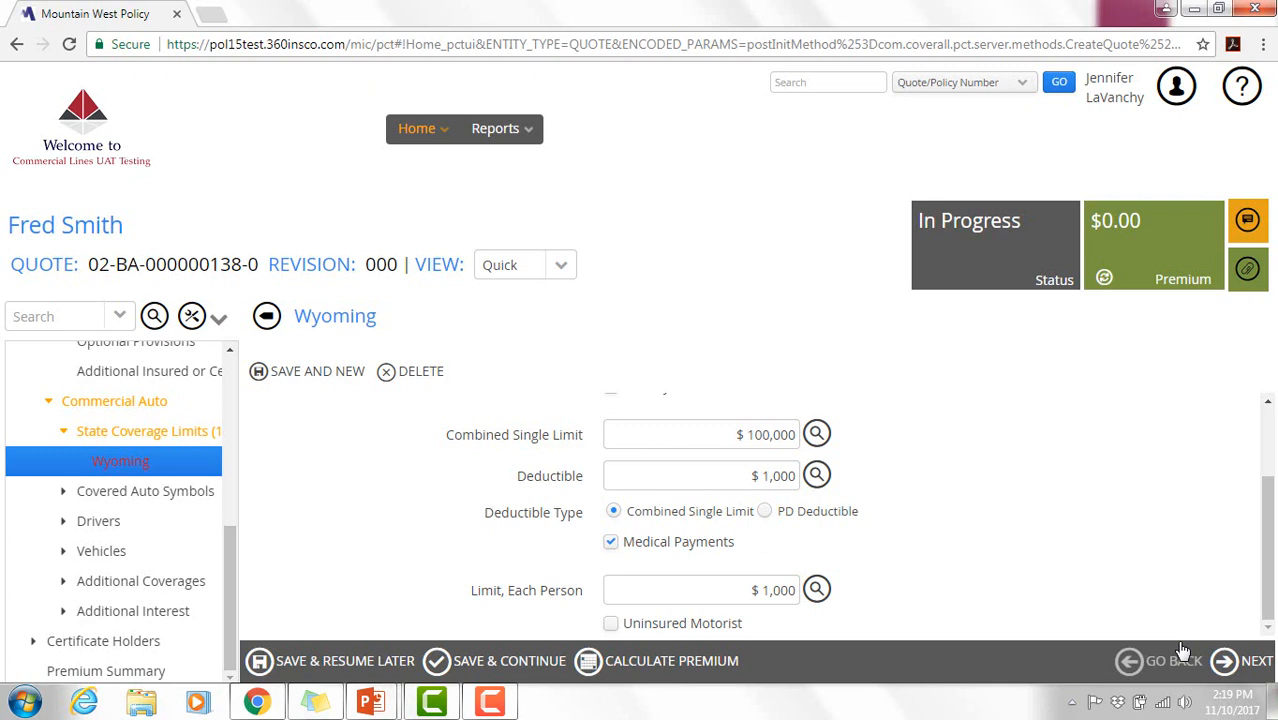
click(1238, 658)
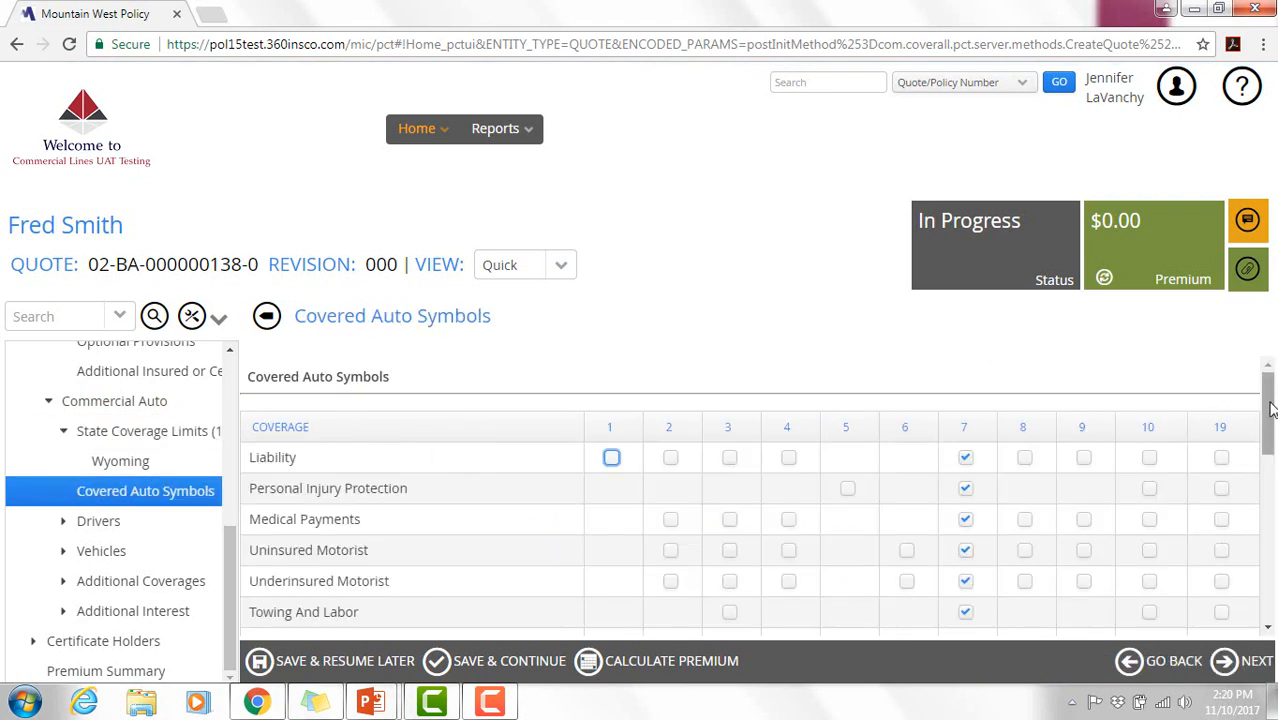
- Keep the default covered auto symbols and continue to the empty Drivers page
drag(1272, 408, 1272, 569)
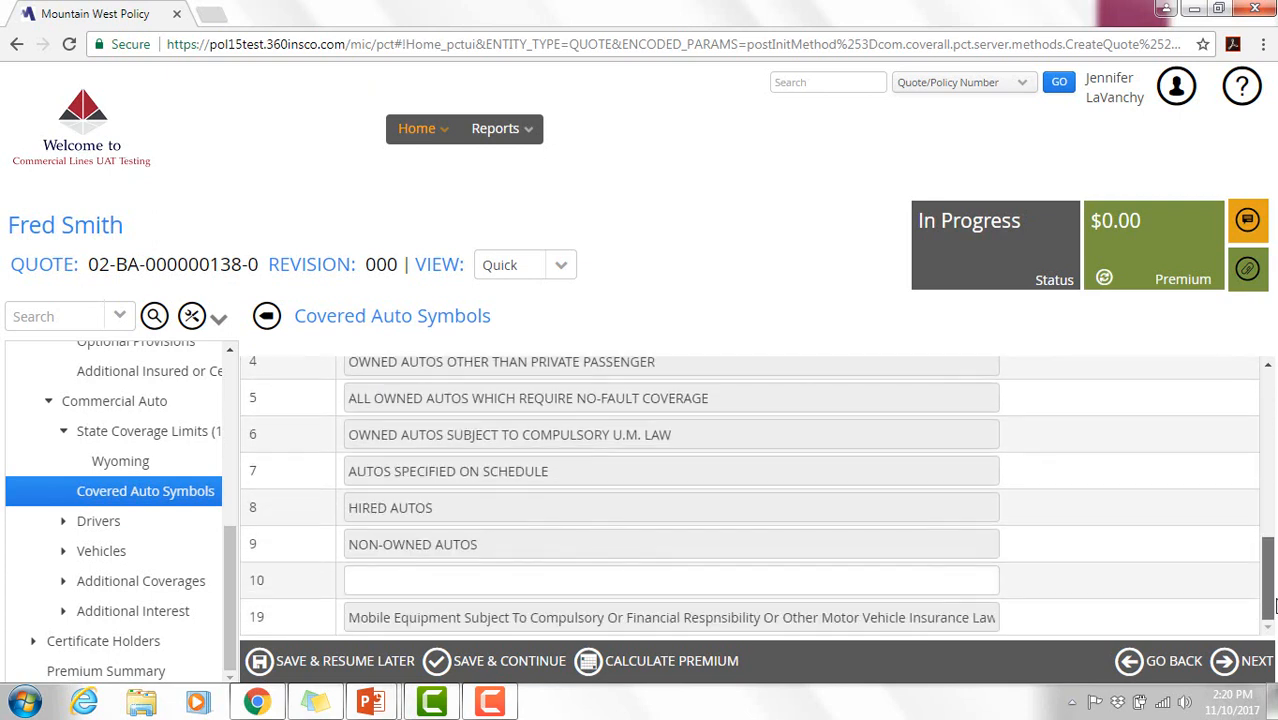
click(1245, 665)
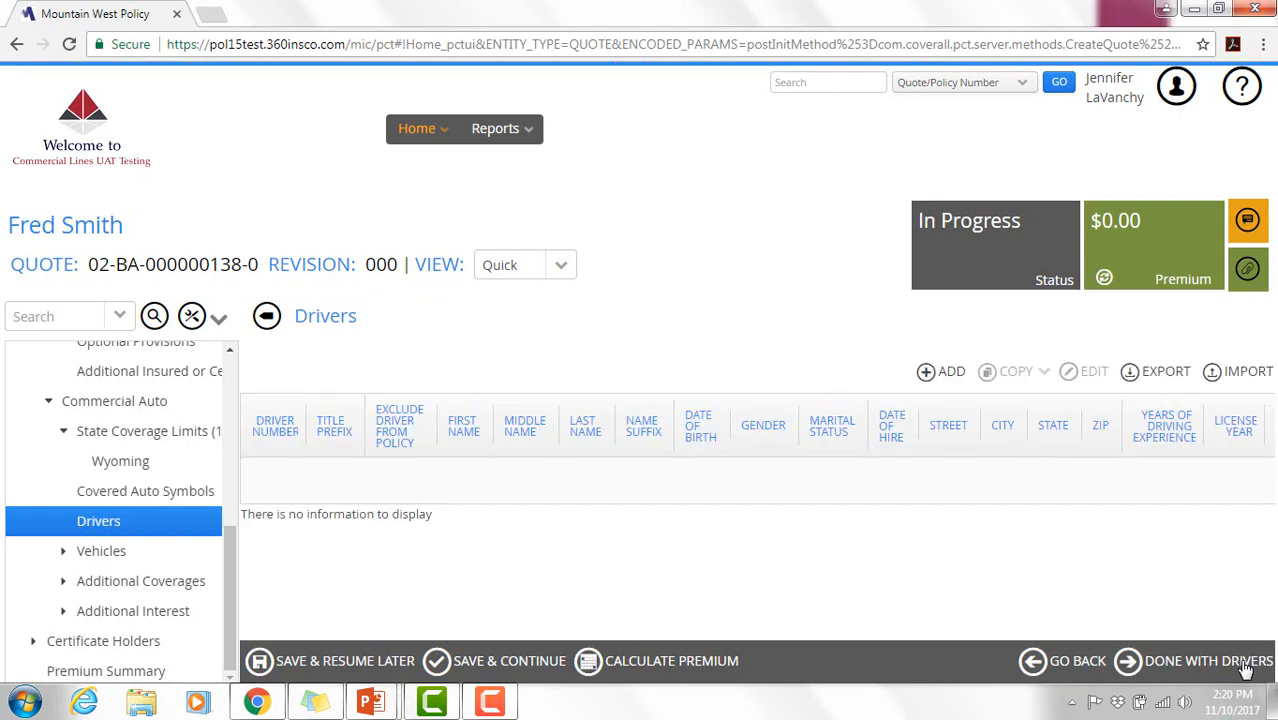
- Add a new driver marked as Owner and enter the driver's first and last name
click(927, 376)
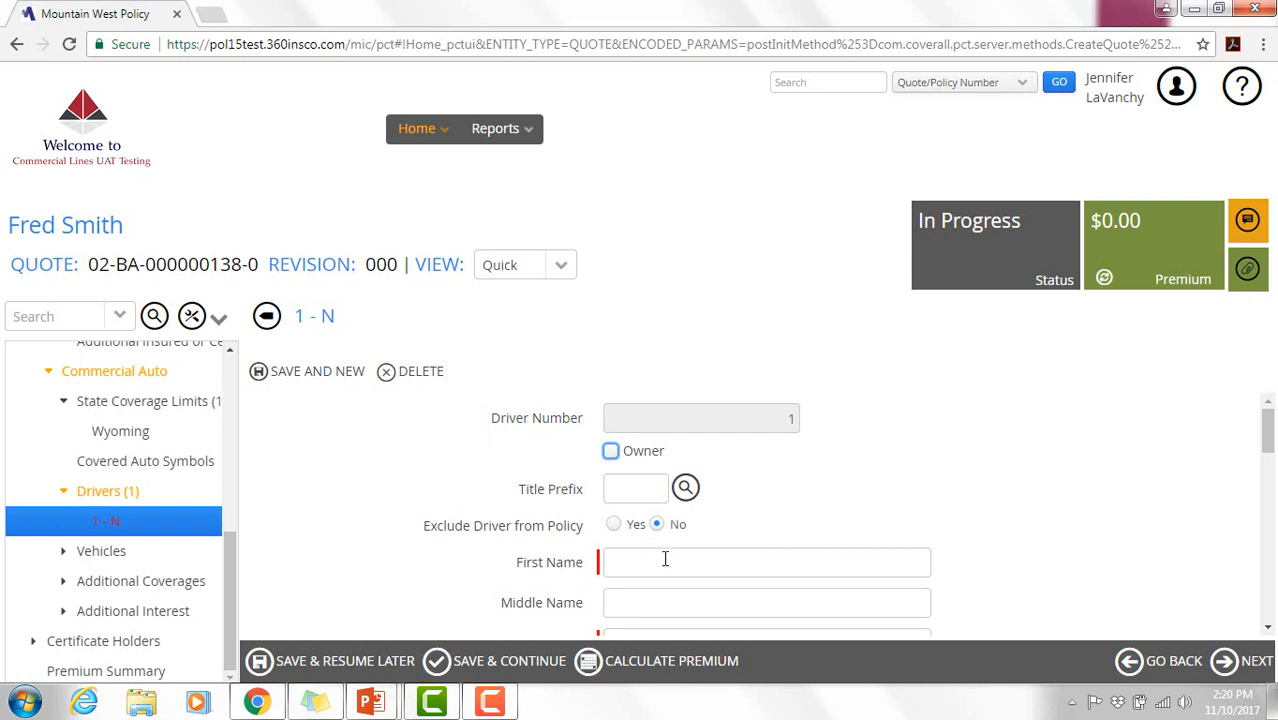
drag(1270, 450, 1268, 449)
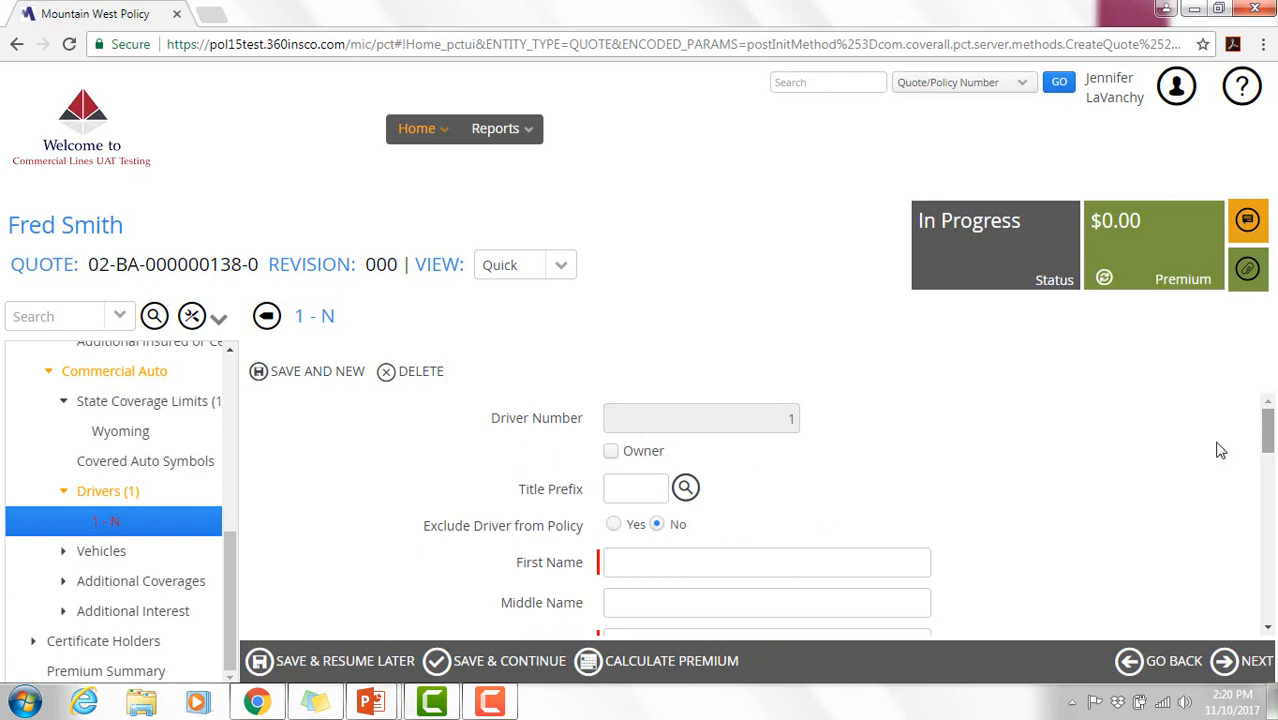
click(619, 455)
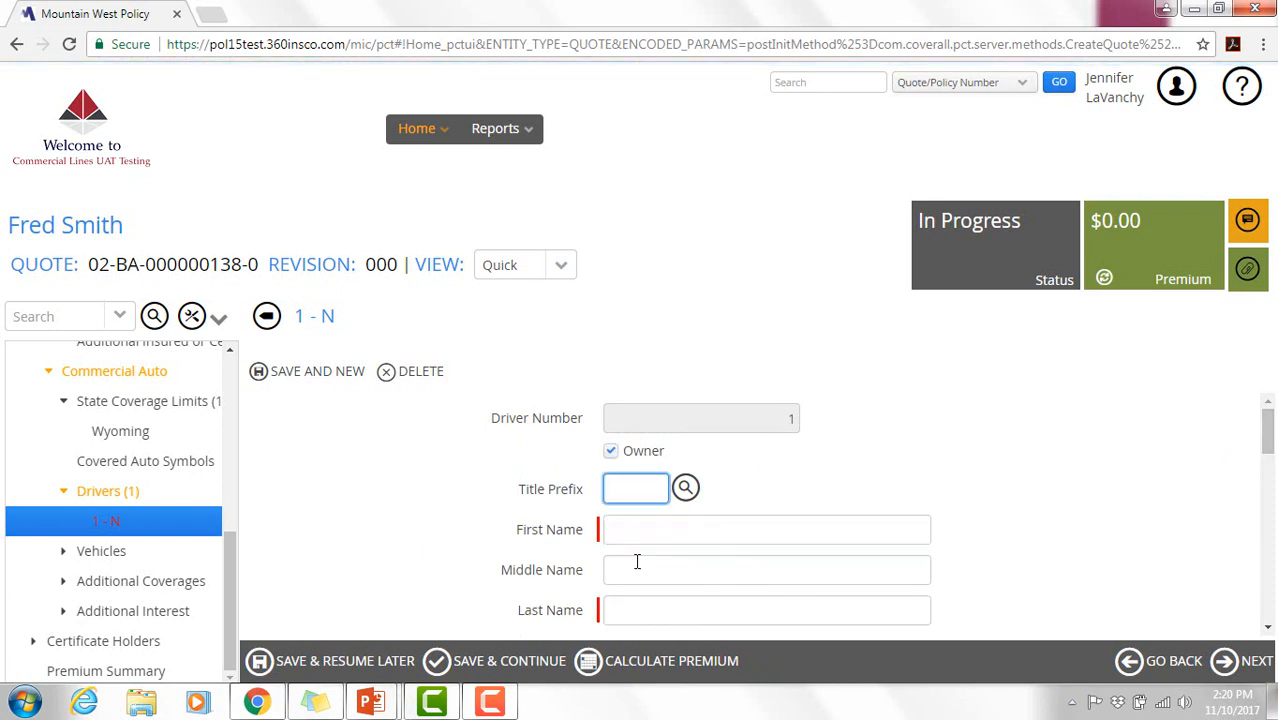
click(645, 535)
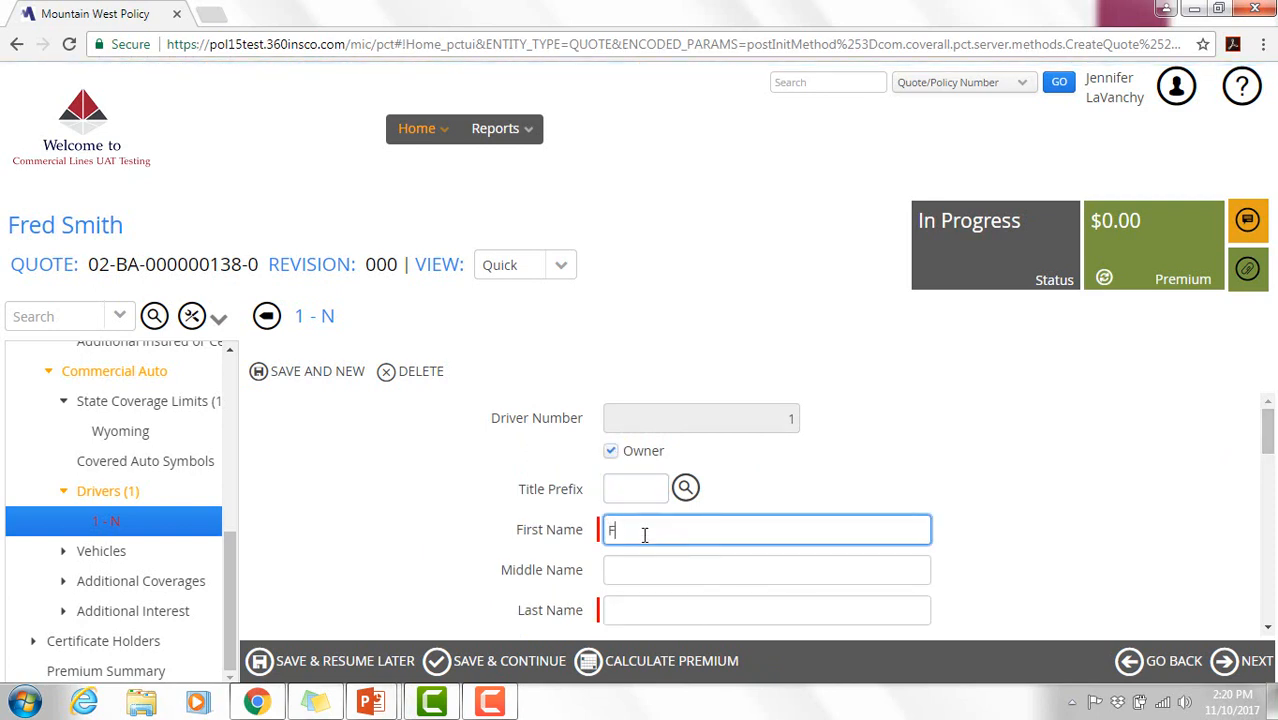
click(657, 617)
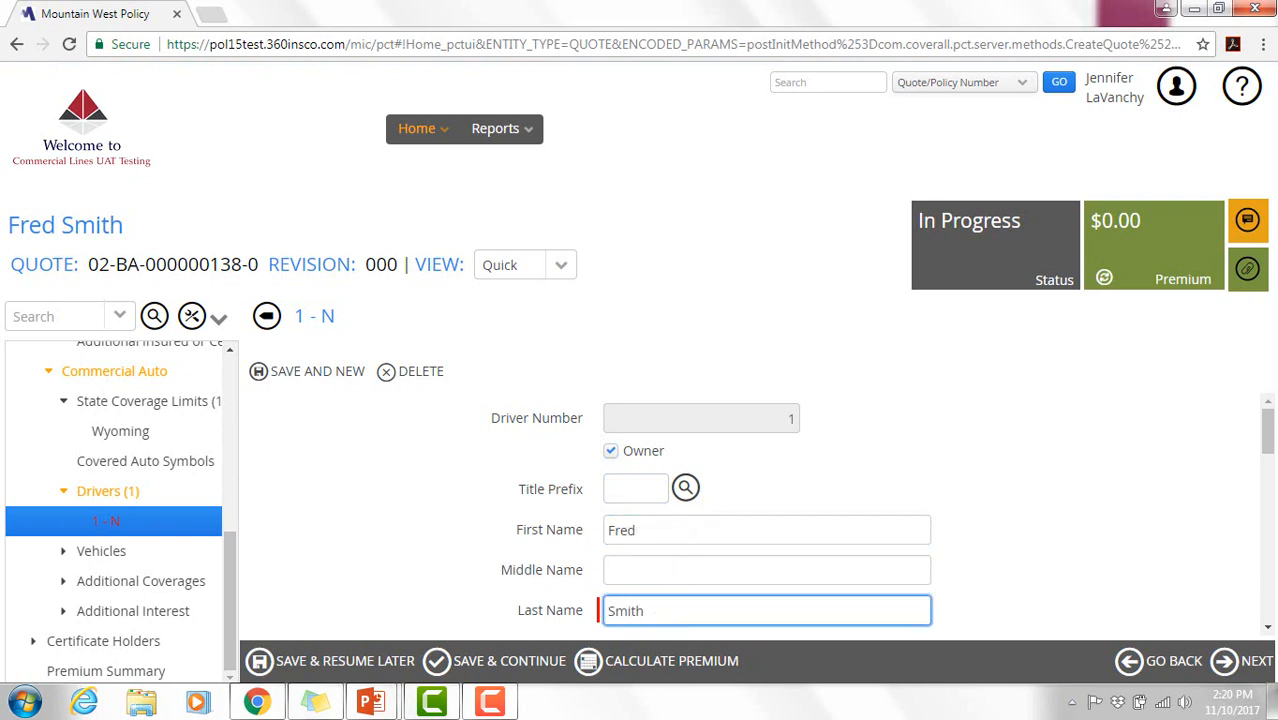
- Enter the driver's date of birth, gender Male and marital status Married
scroll(1270, 428, down, 2)
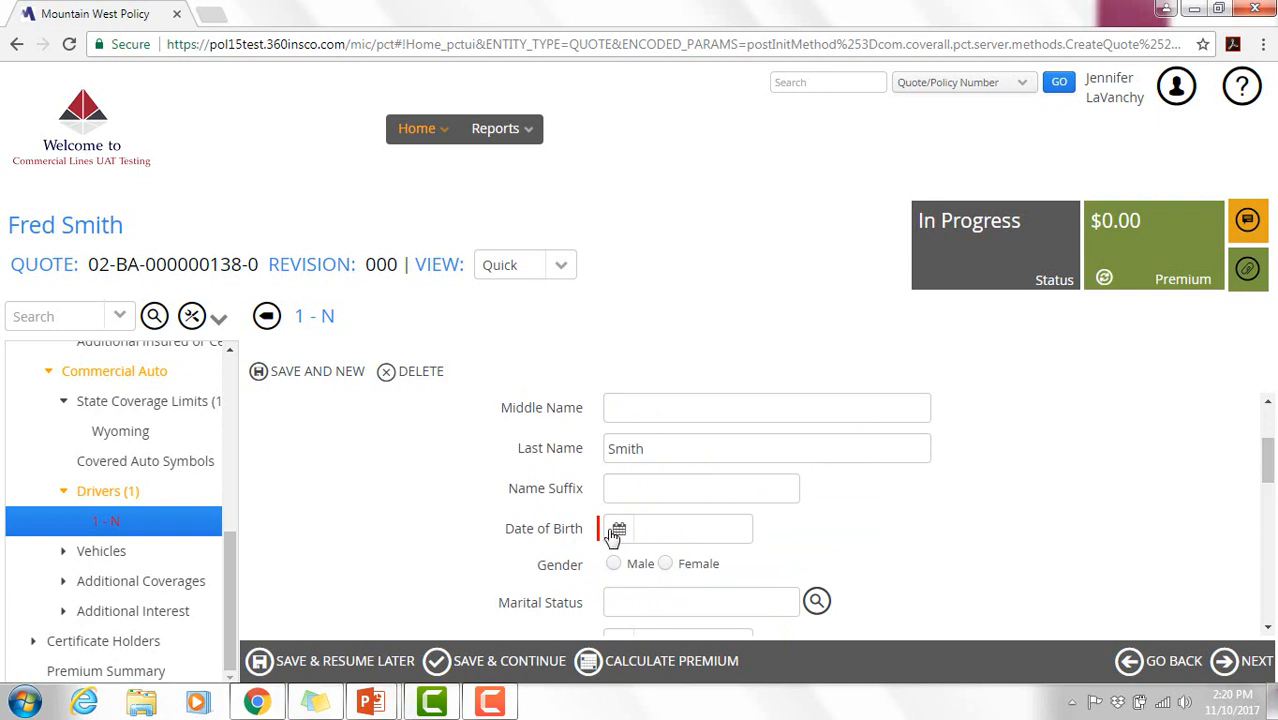
click(670, 532)
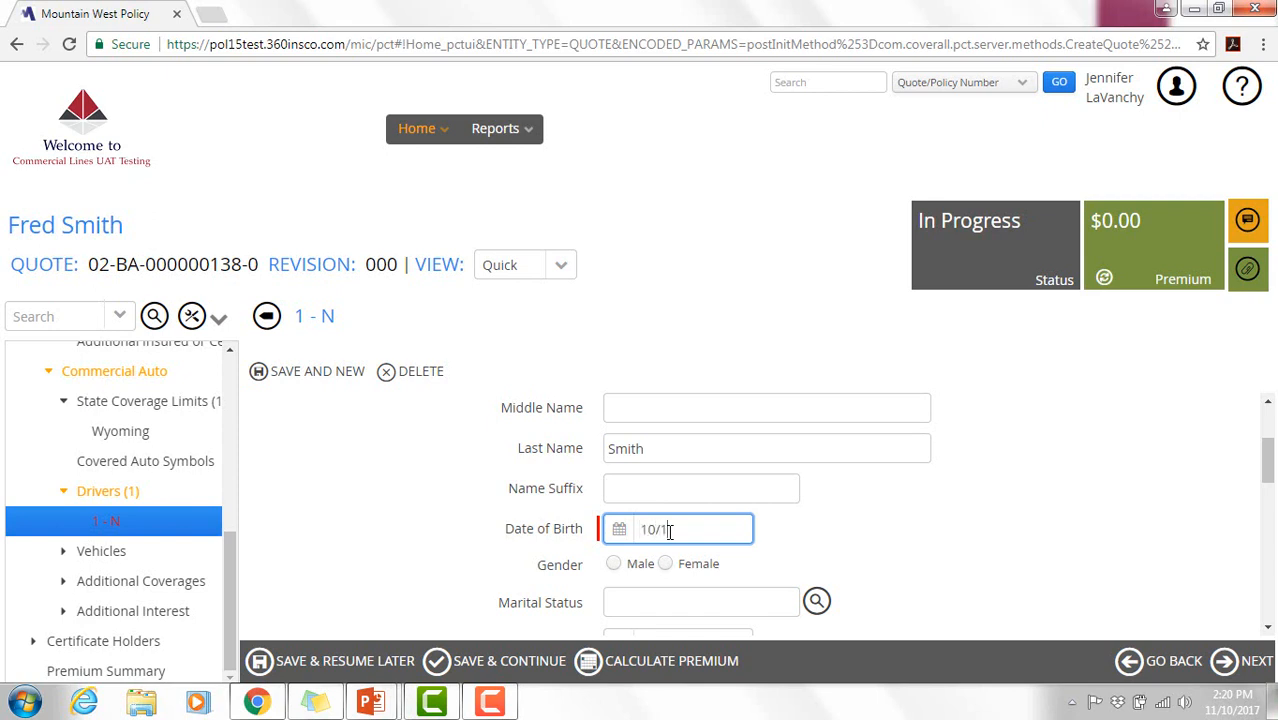
click(613, 564)
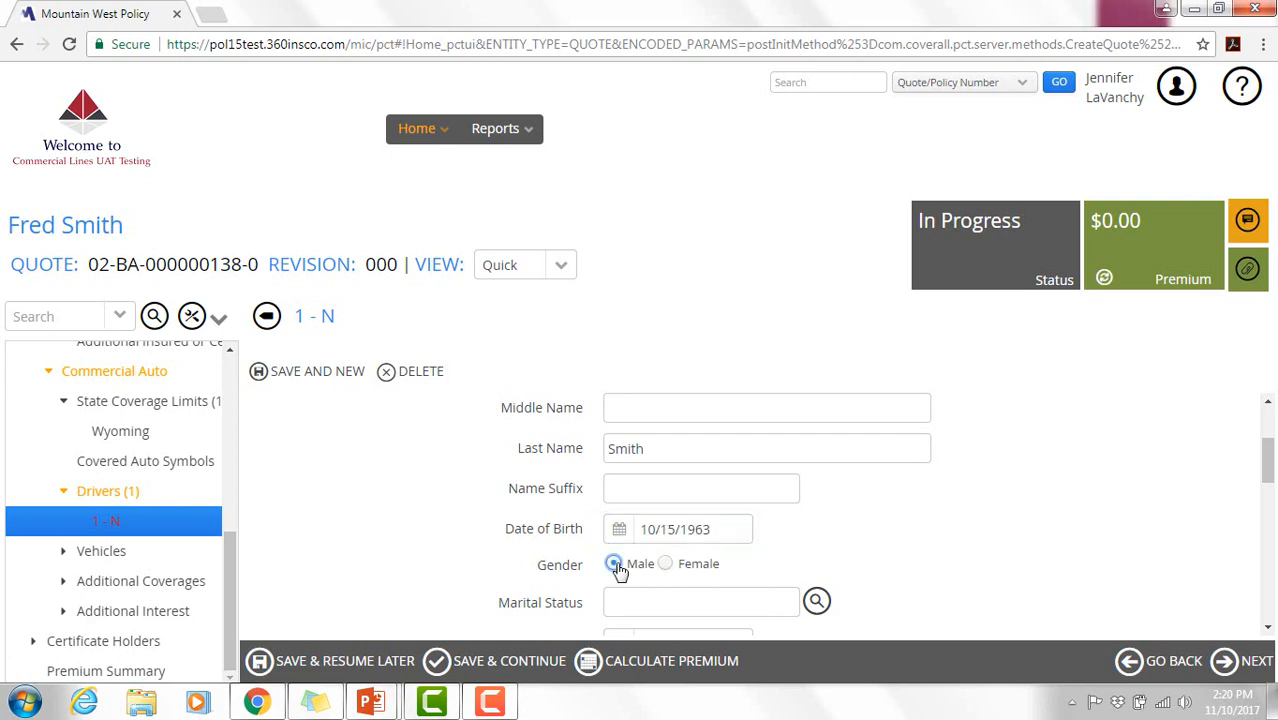
key(Tab)
click(814, 606)
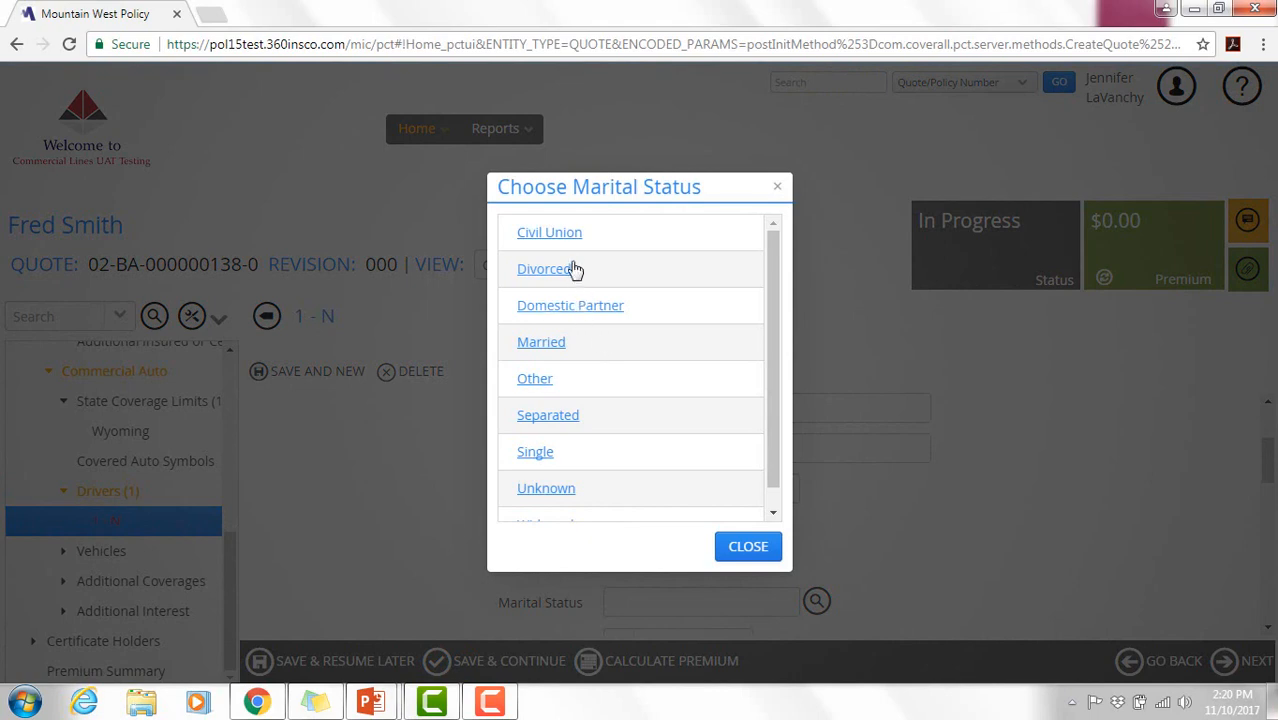
click(552, 346)
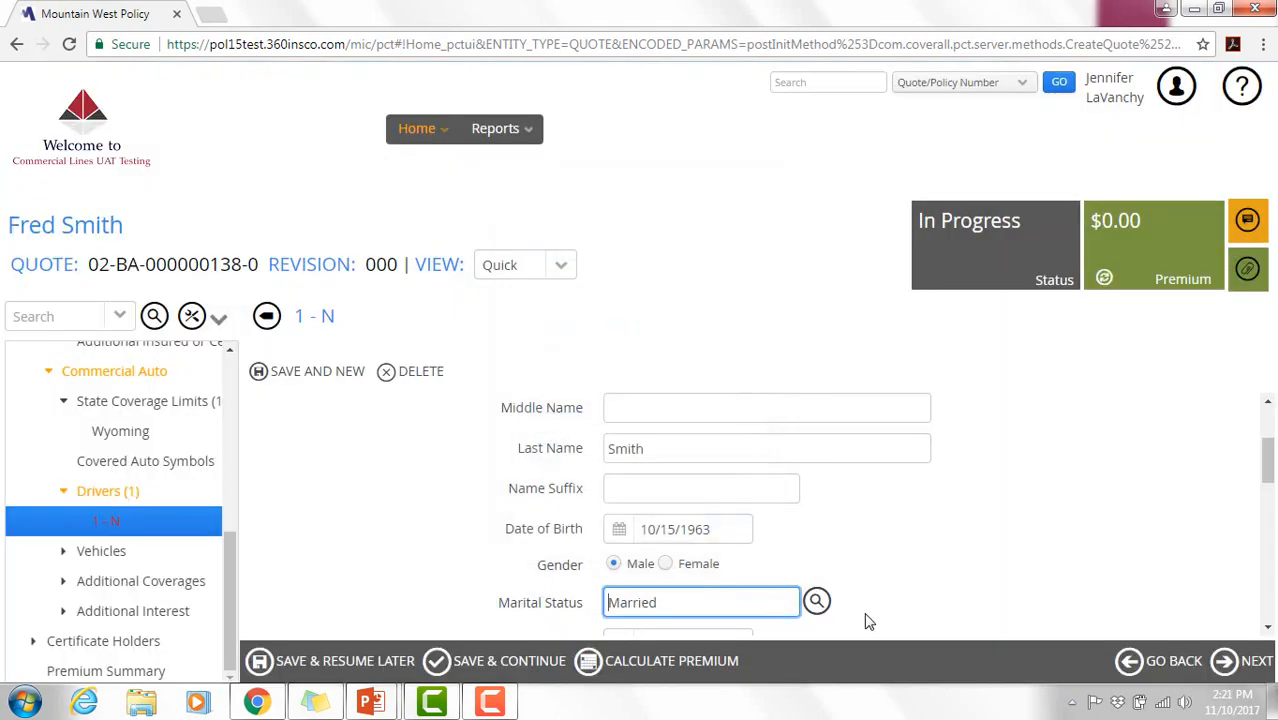
scroll(549, 440, down, 2)
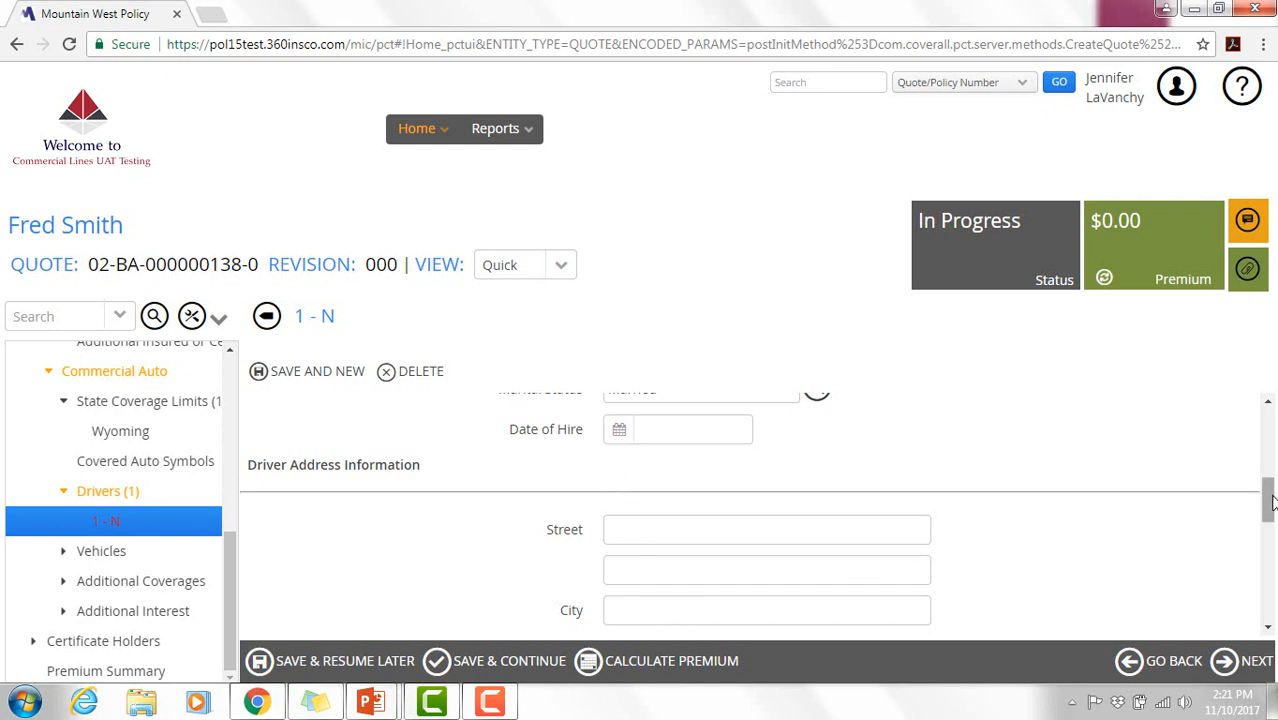
mouse_move(1270, 503)
mouse_down()
mouse_move(1270, 527)
mouse_move(1270, 510)
mouse_up()
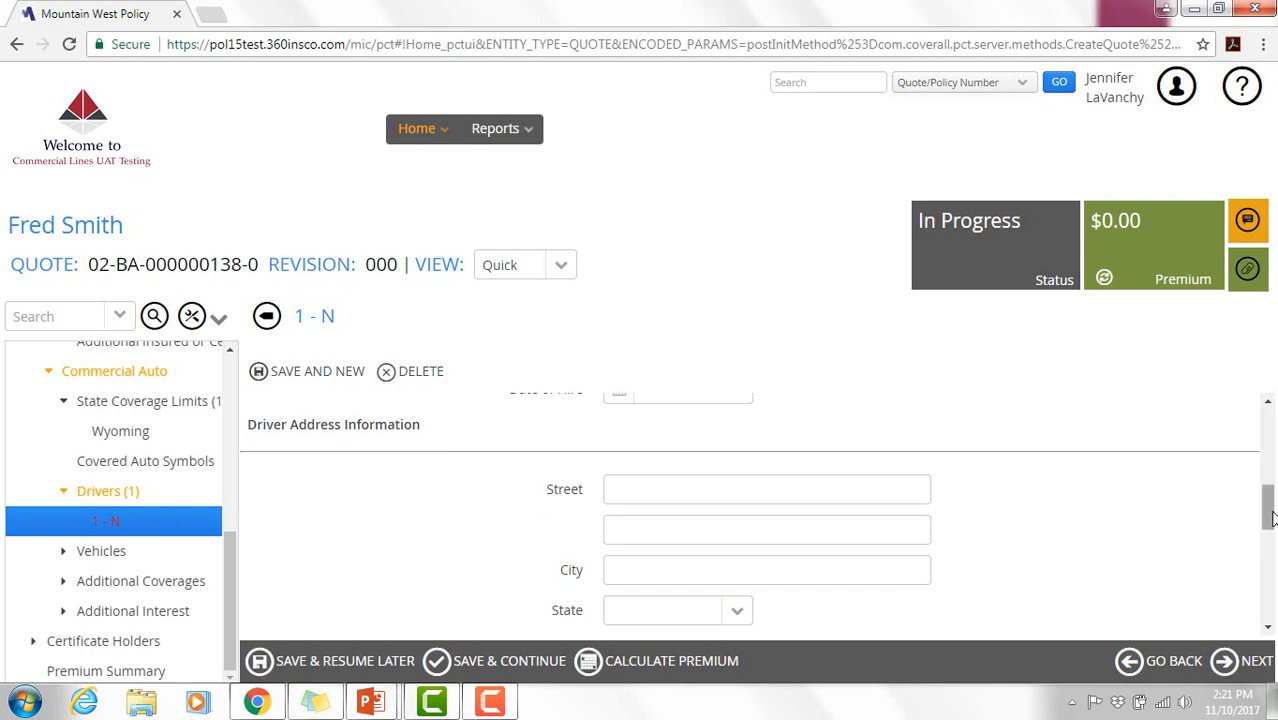
scroll(1268, 510, down, 1)
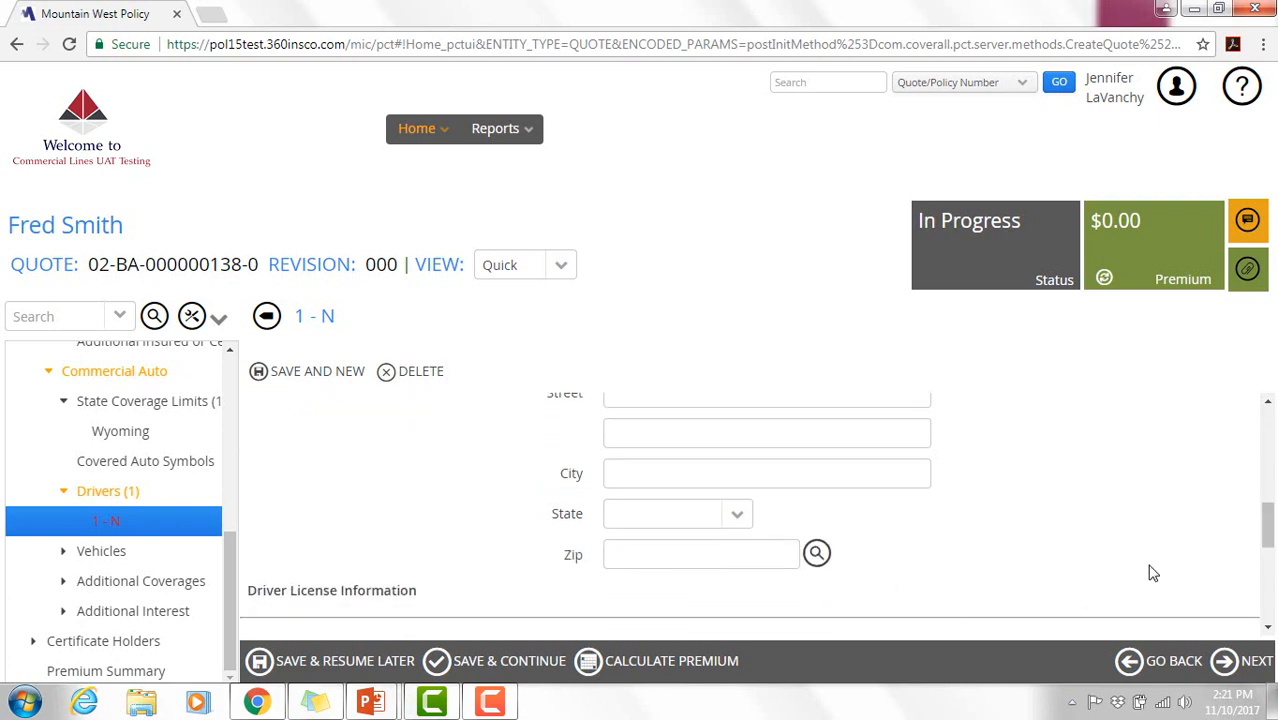
- Look up and pick zip 82732 for Wright, WY as the driver's zip
click(816, 556)
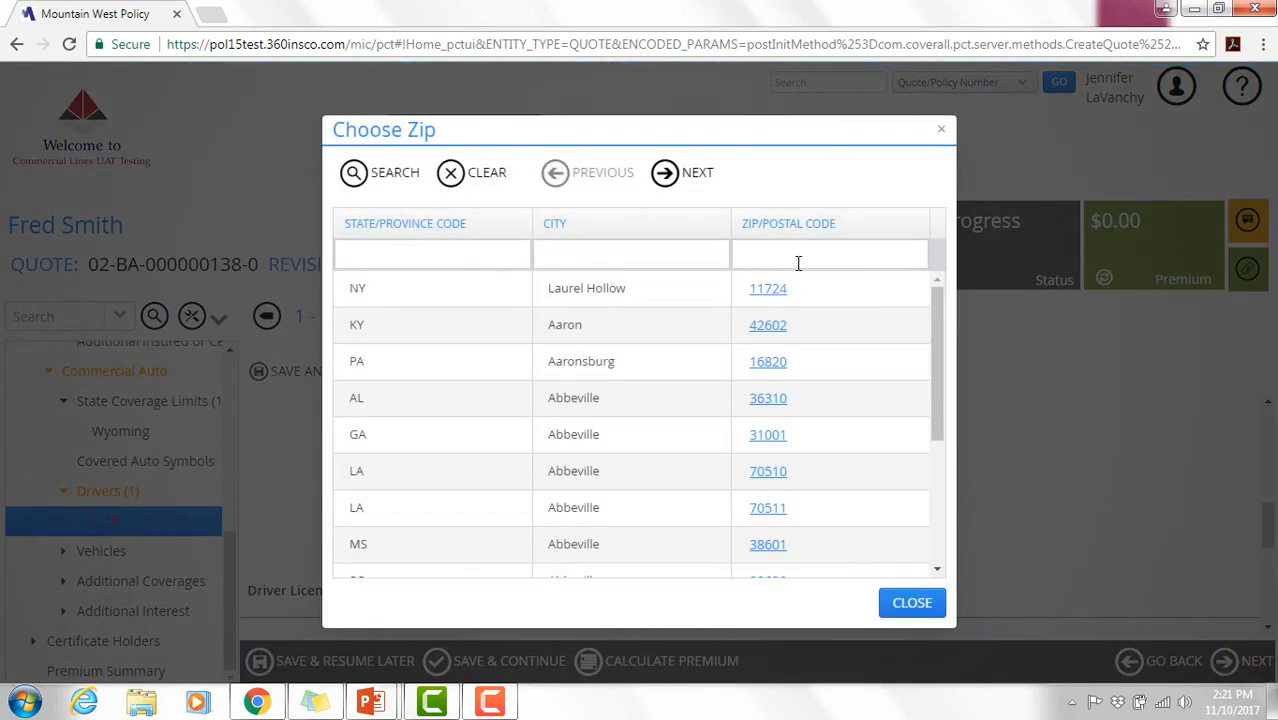
click(652, 248)
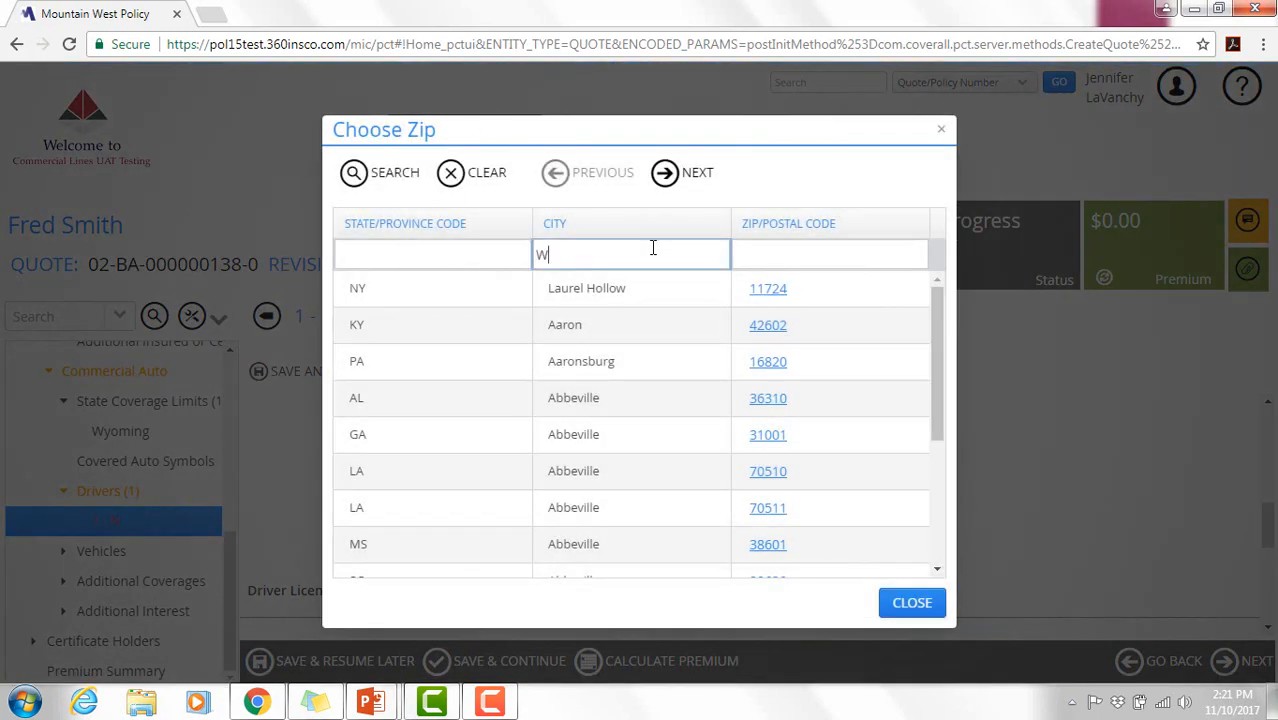
text(Wright)
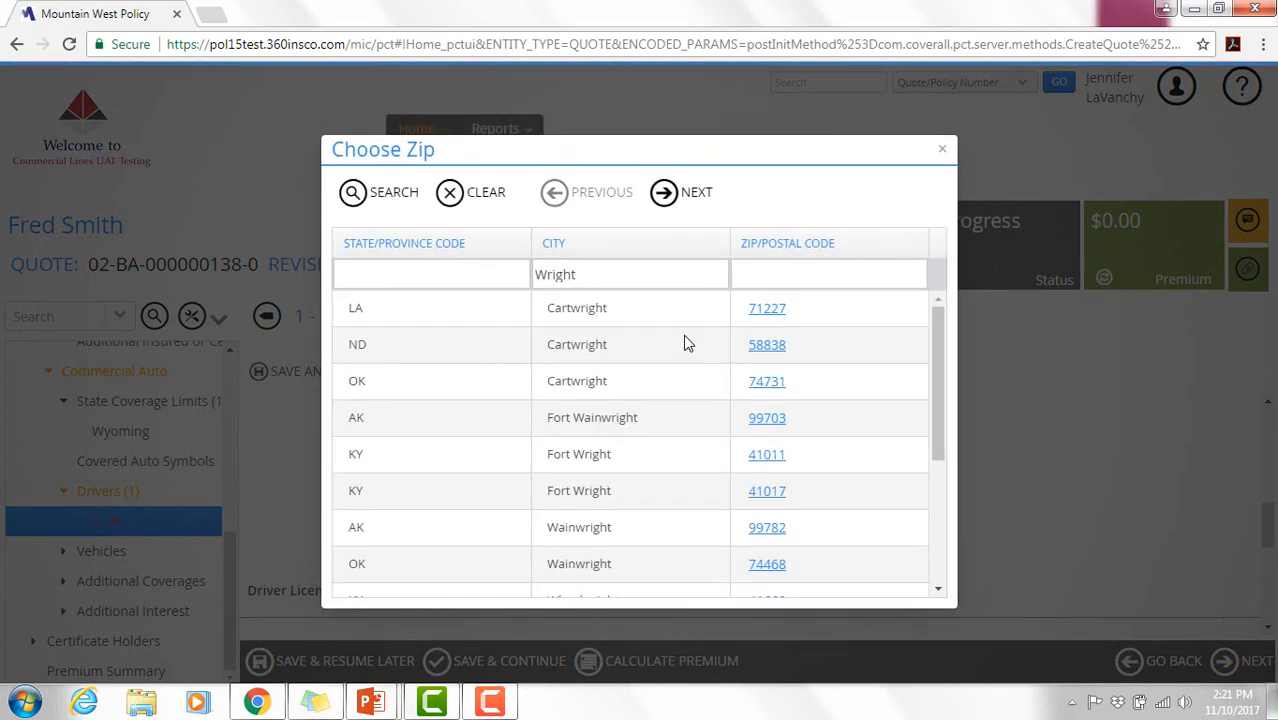
click(459, 275)
text(W)
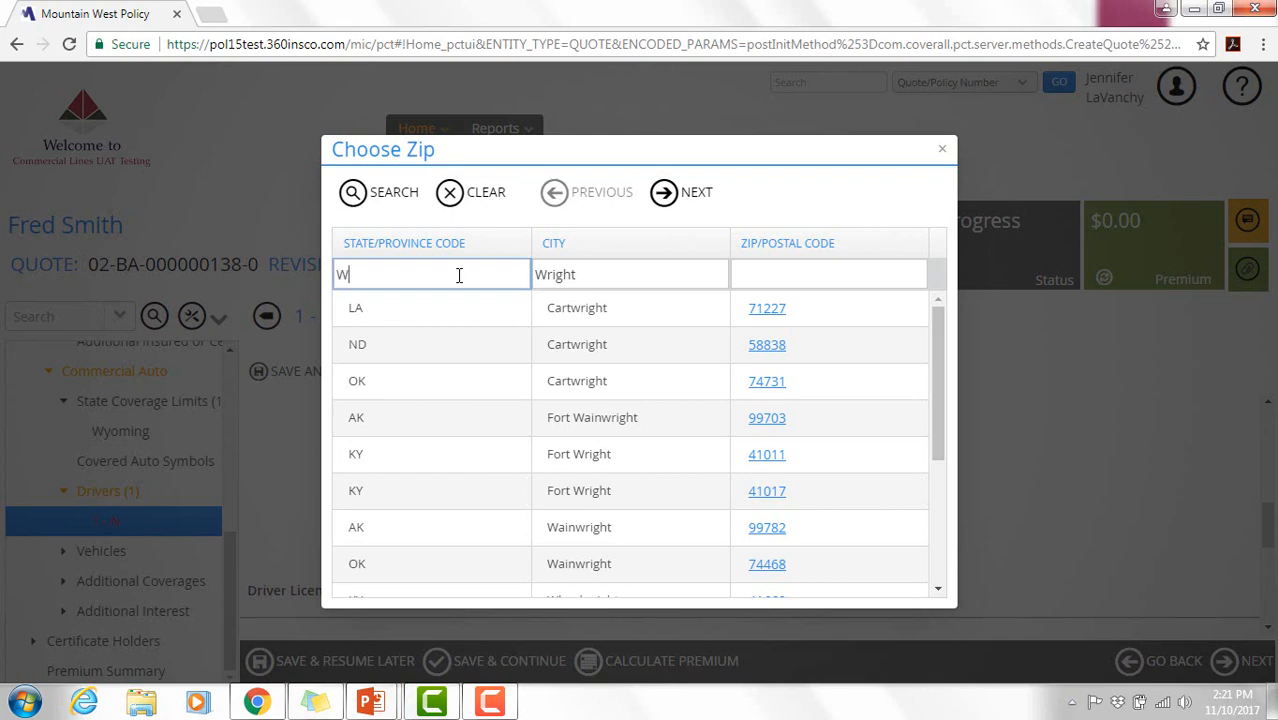
text(Y)
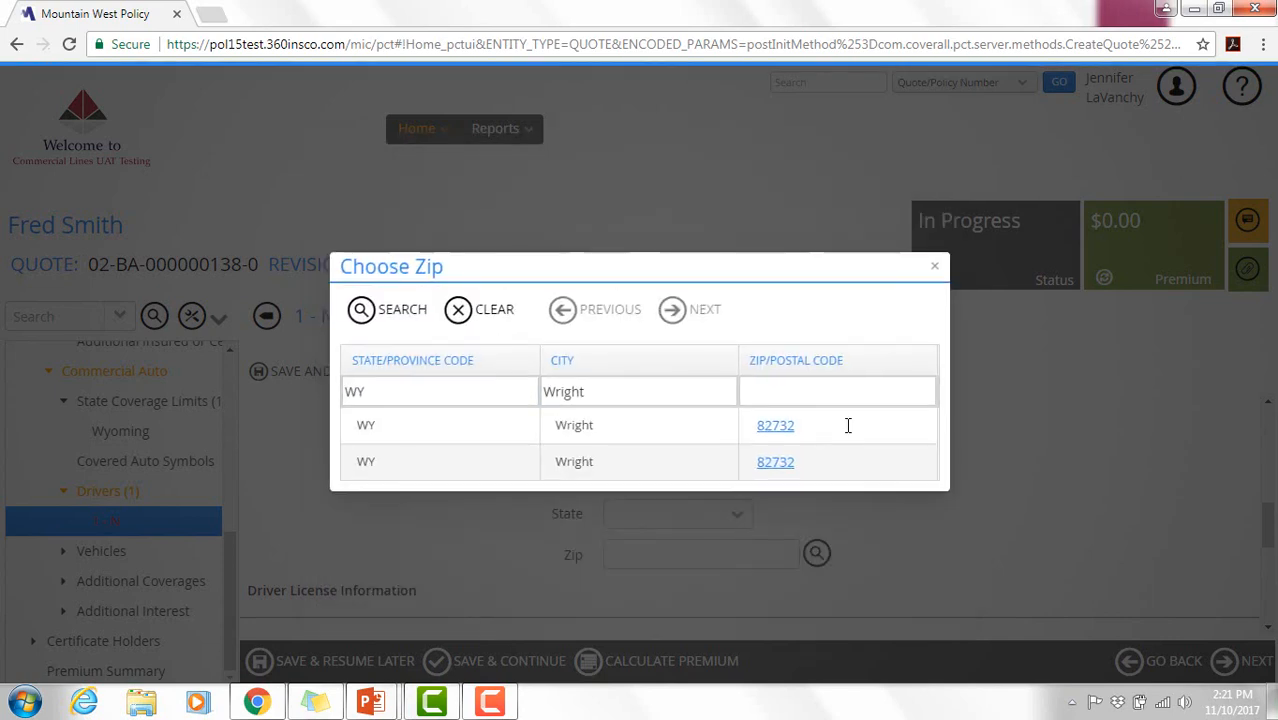
click(773, 430)
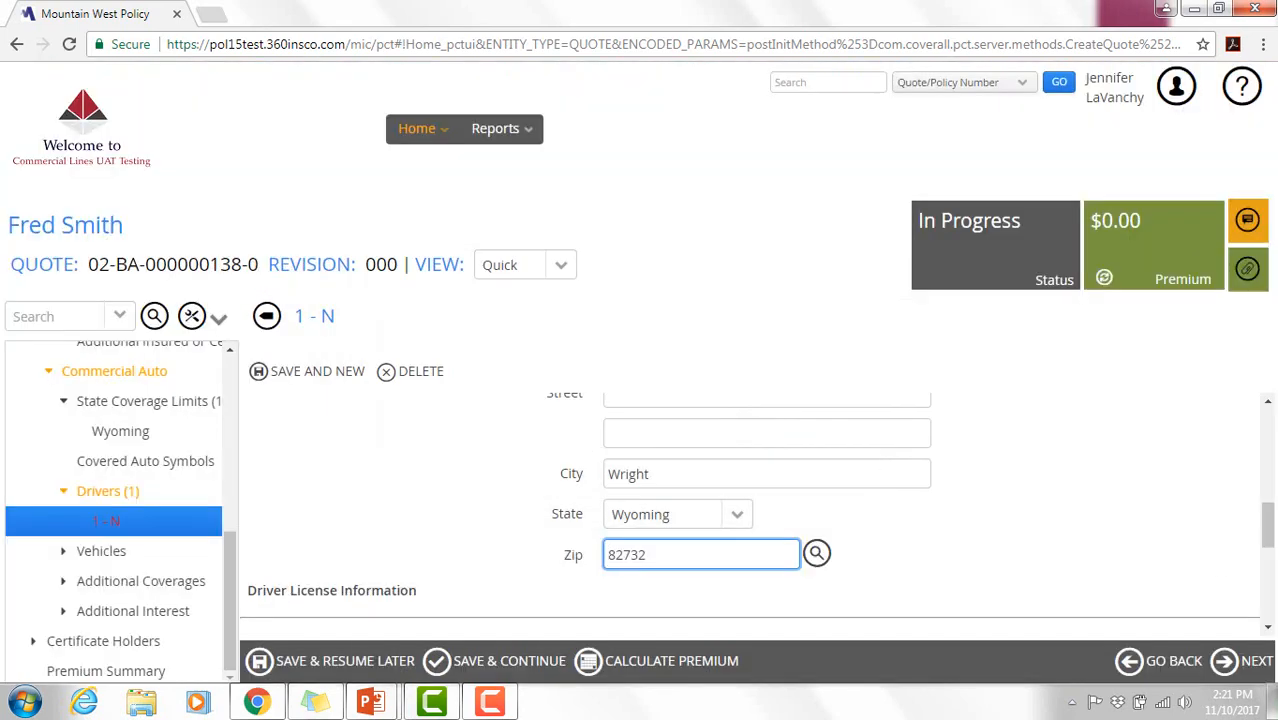
- Enter the driver's street address and save the driver to the Drivers list
scroll(1267, 528, up, 1)
click(747, 474)
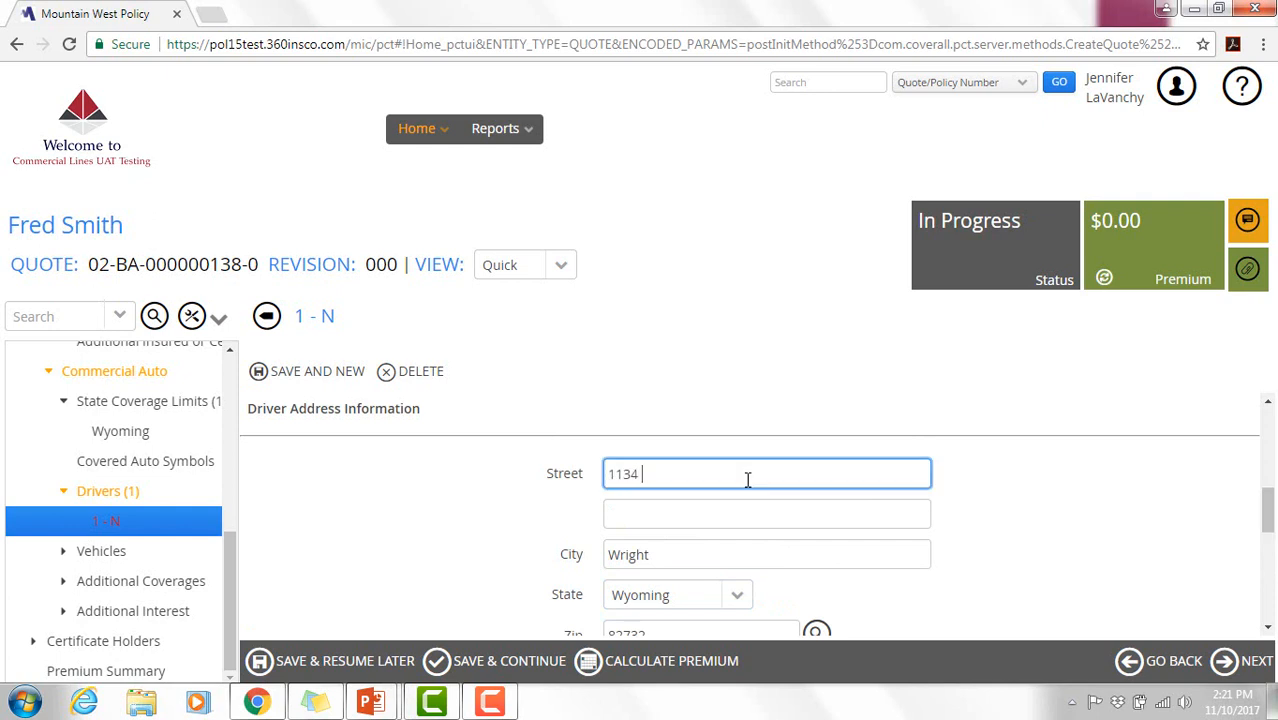
click(1243, 662)
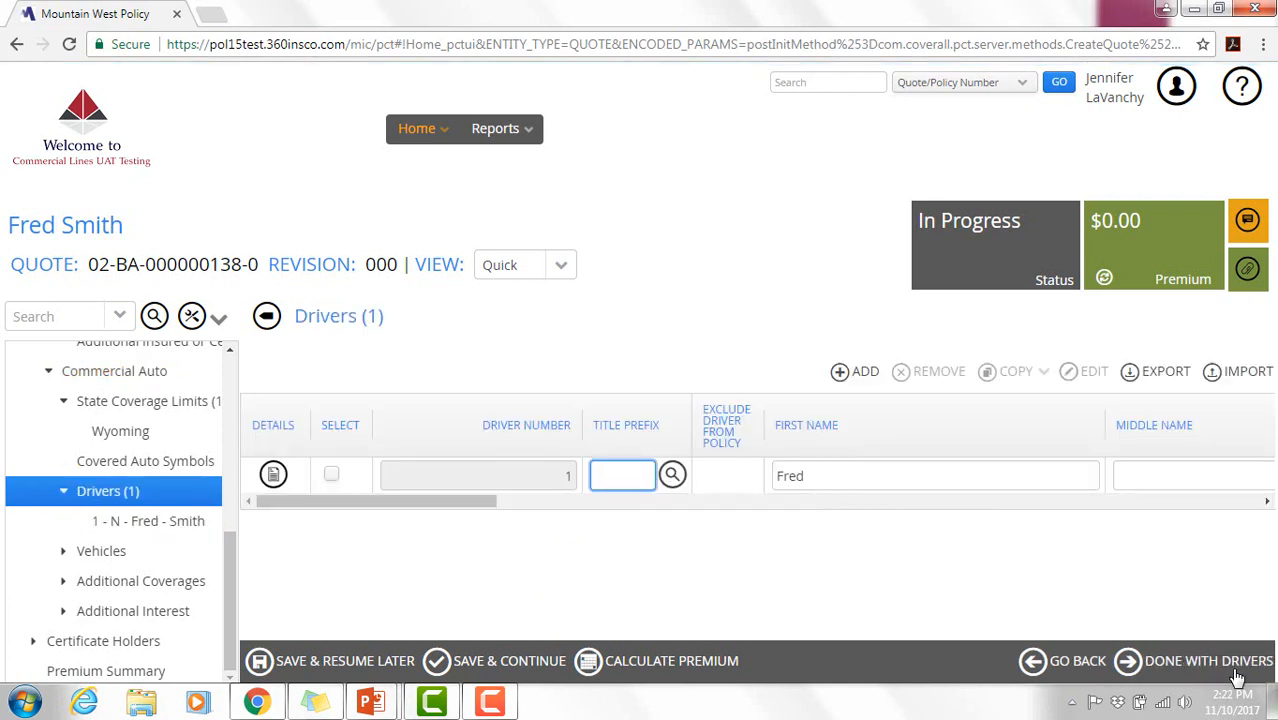
- Move on to vehicles and add a new vehicle with a VIN and year 2011
click(1168, 677)
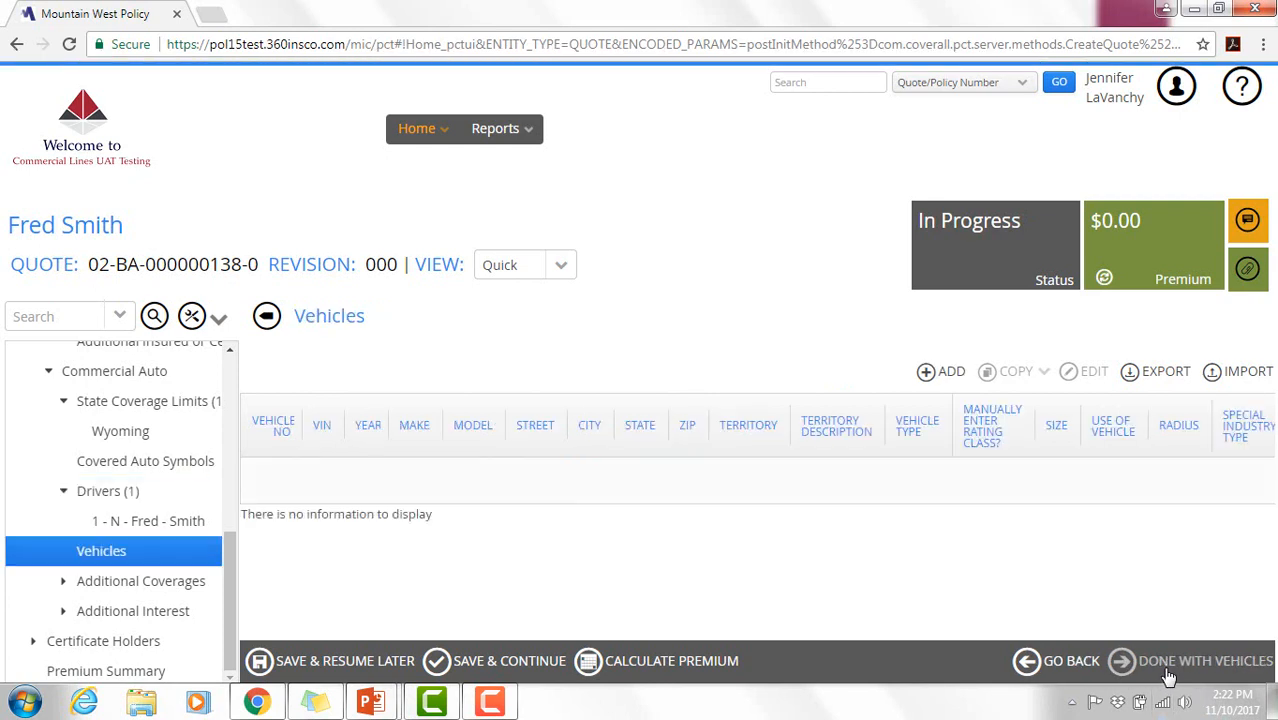
click(926, 373)
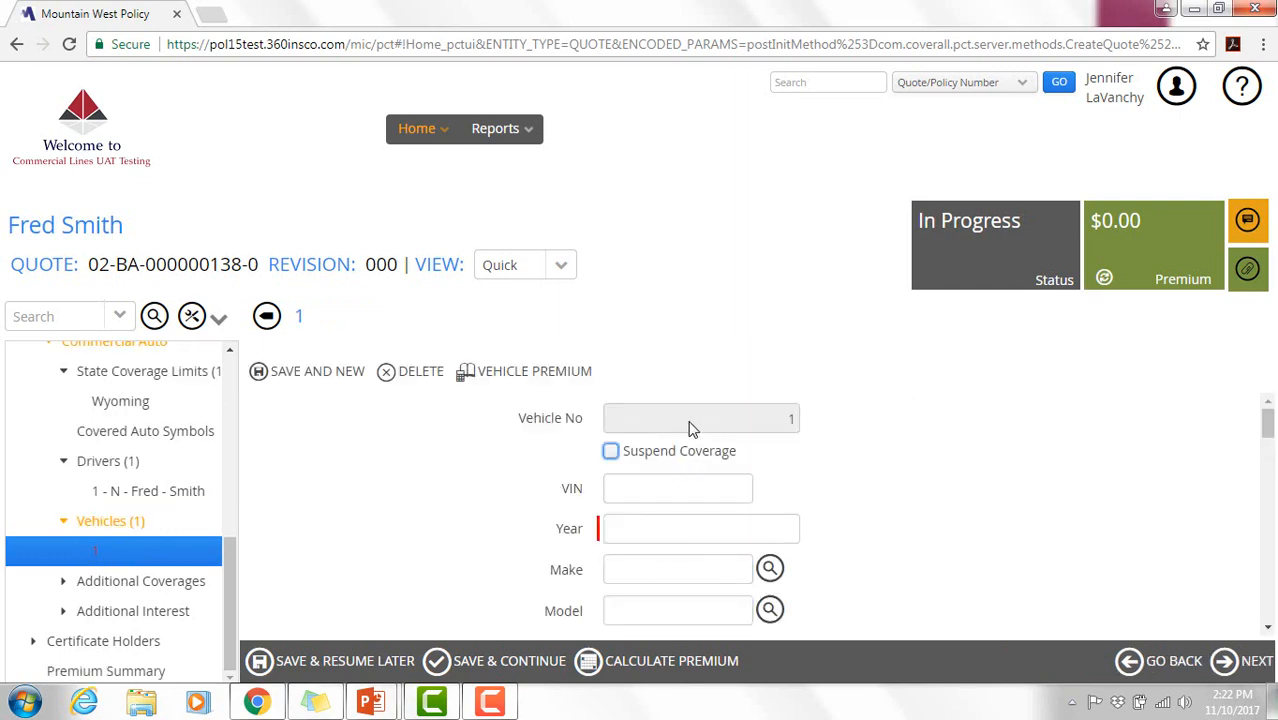
click(652, 488)
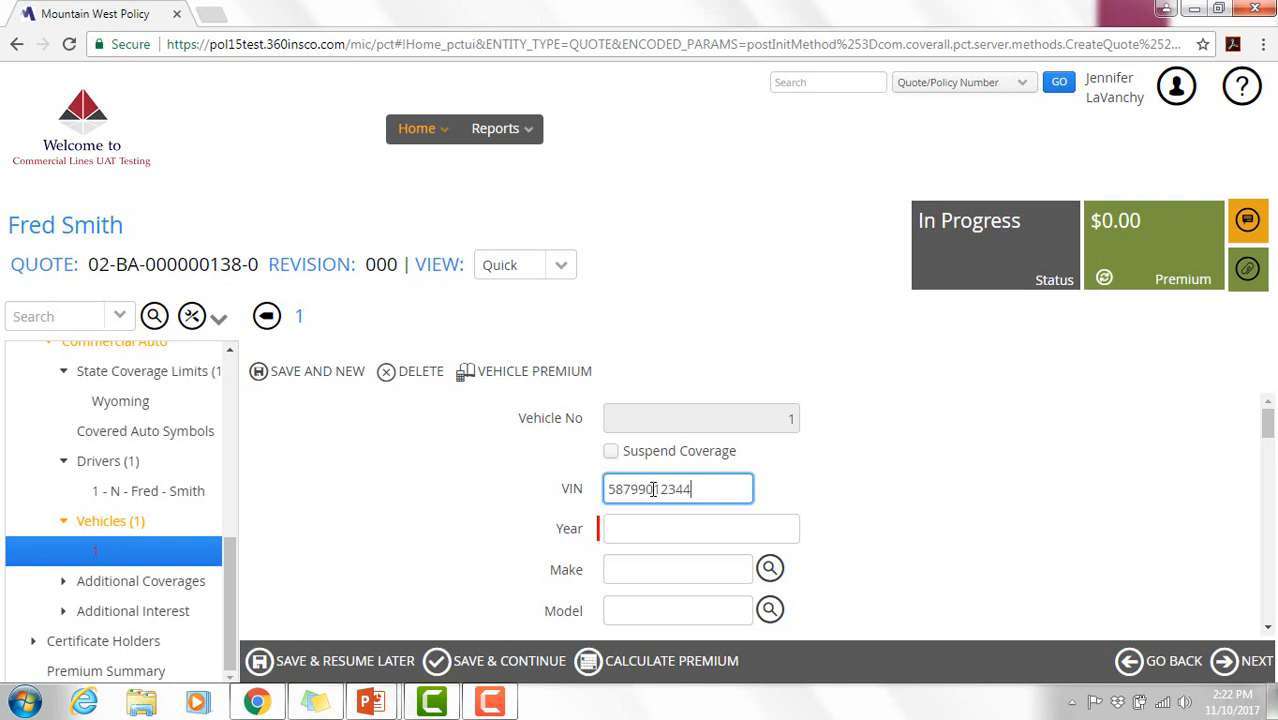
click(665, 532)
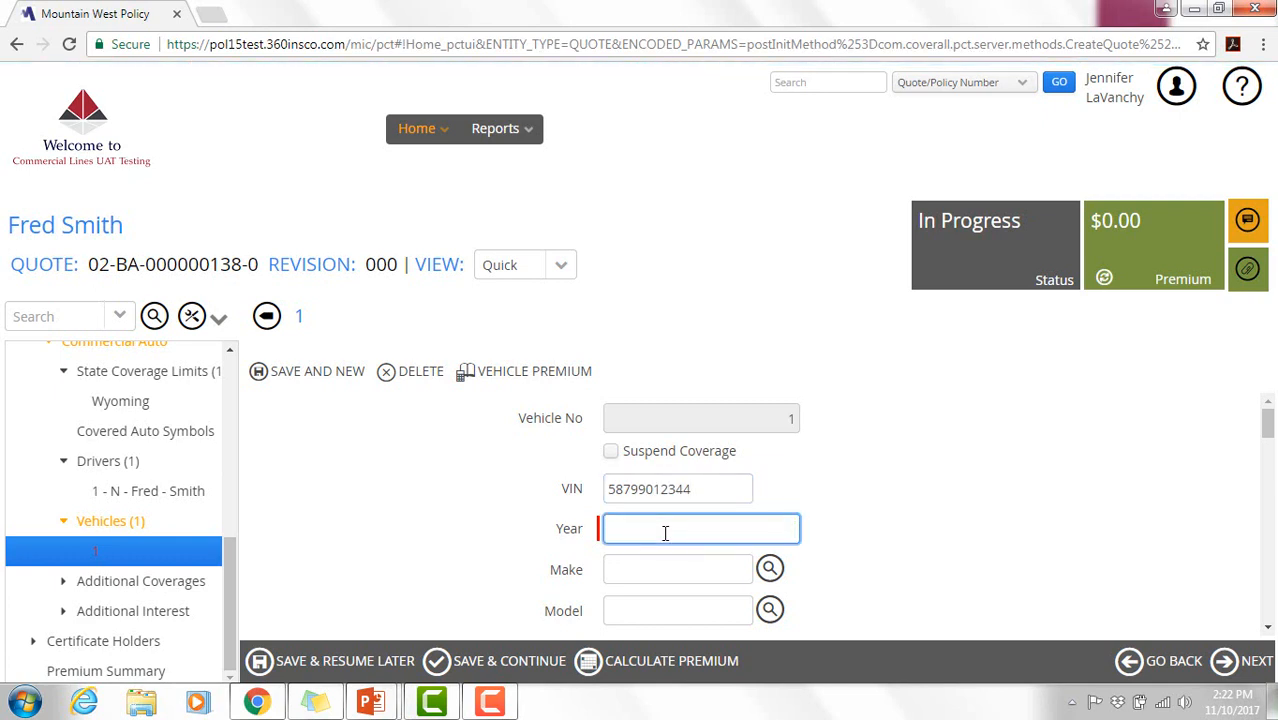
text(2011)
key(Tab)
- Set the vehicle make to Toyota and model to Camry
click(770, 570)
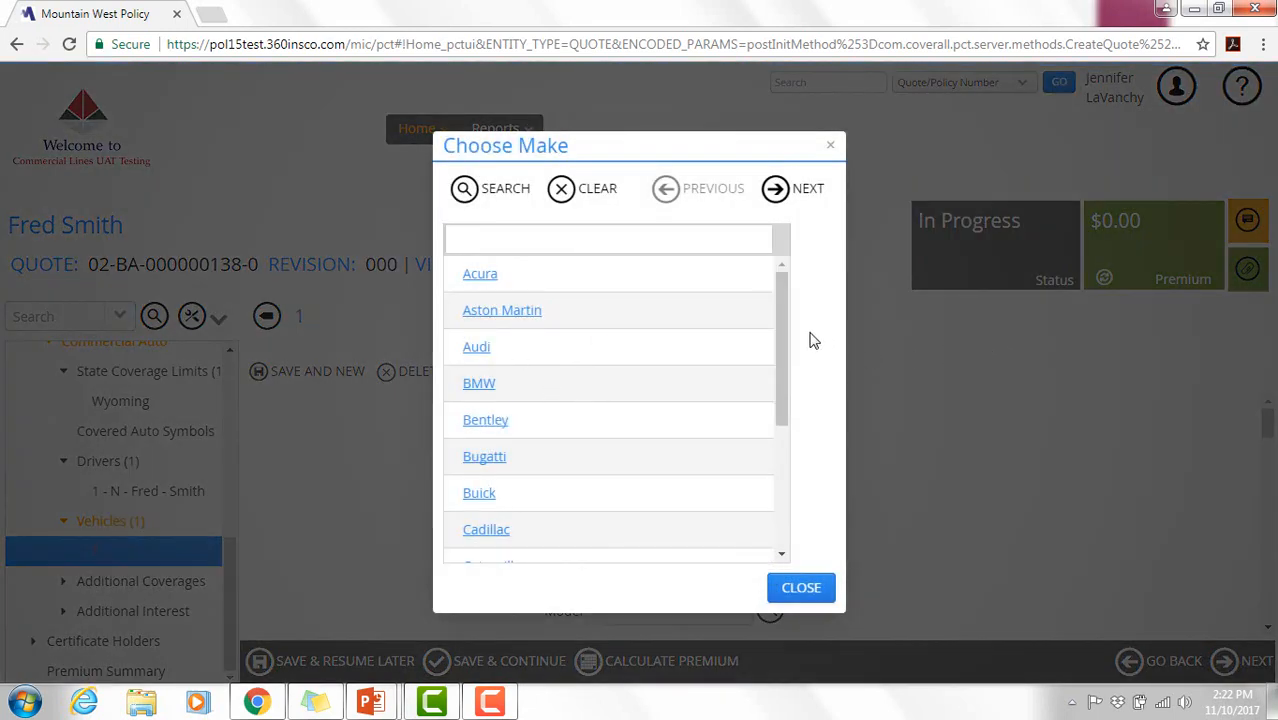
click(684, 241)
text(to)
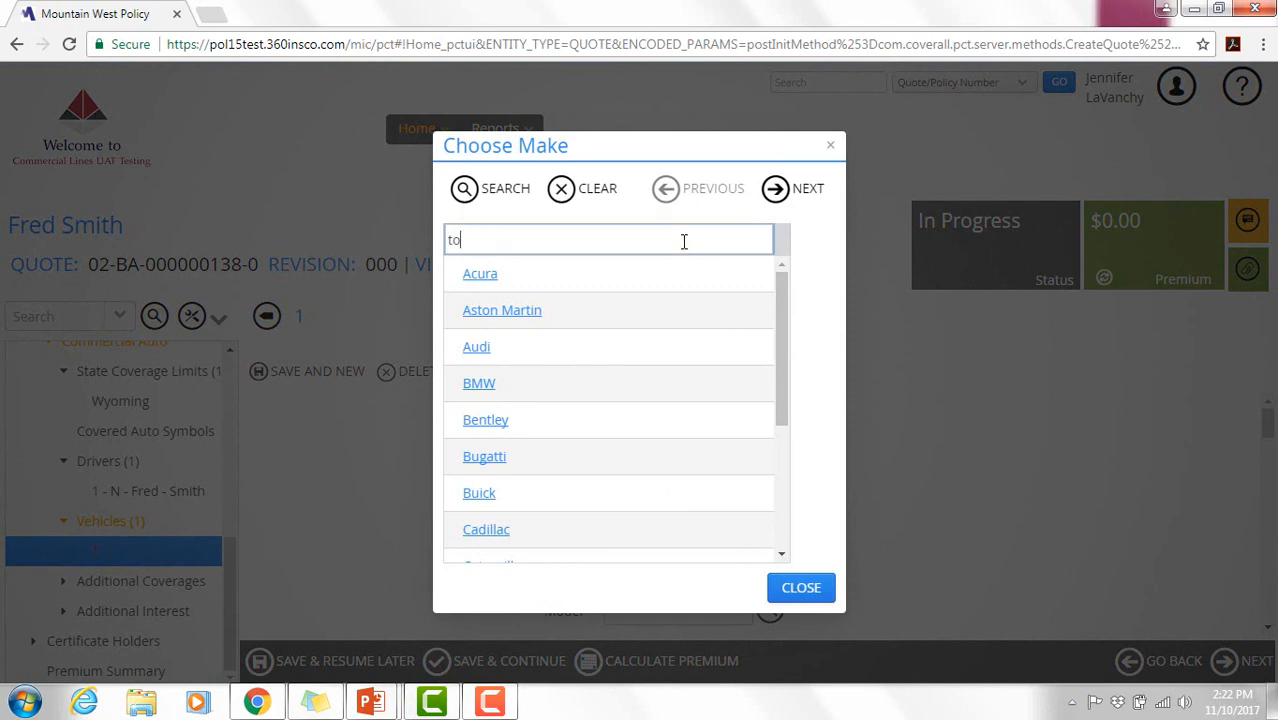
text(yota)
click(480, 432)
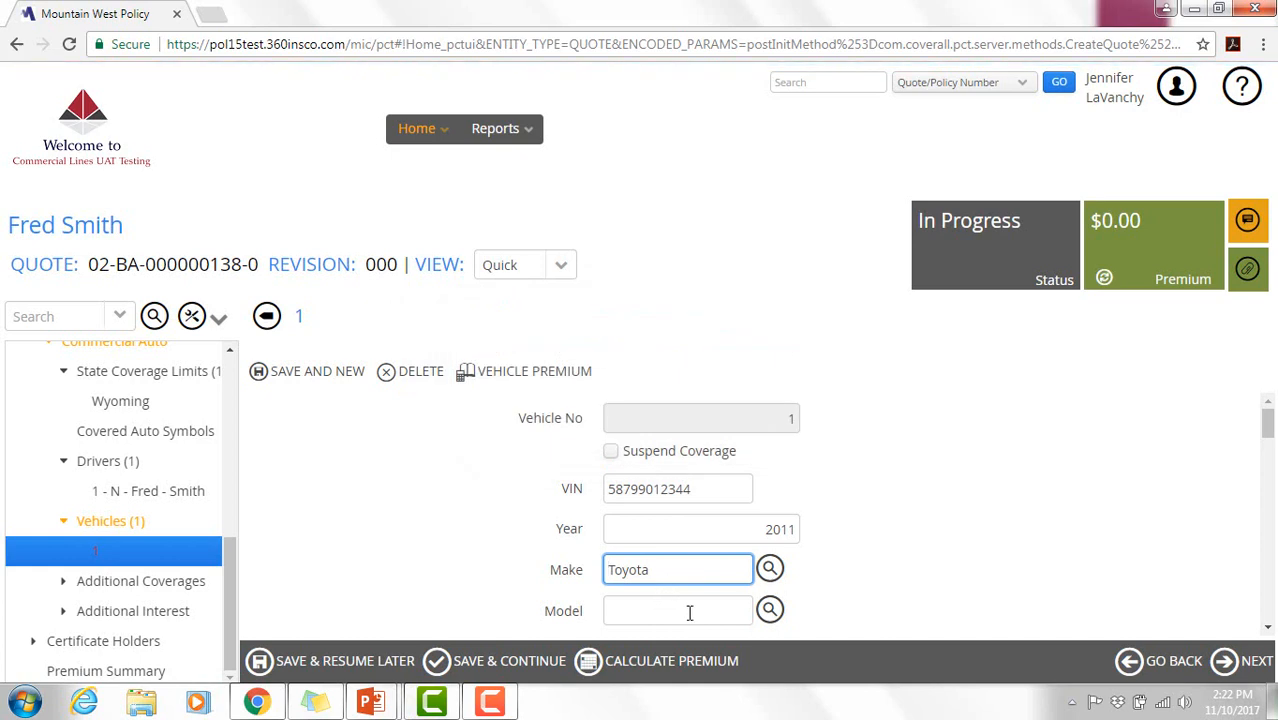
click(688, 611)
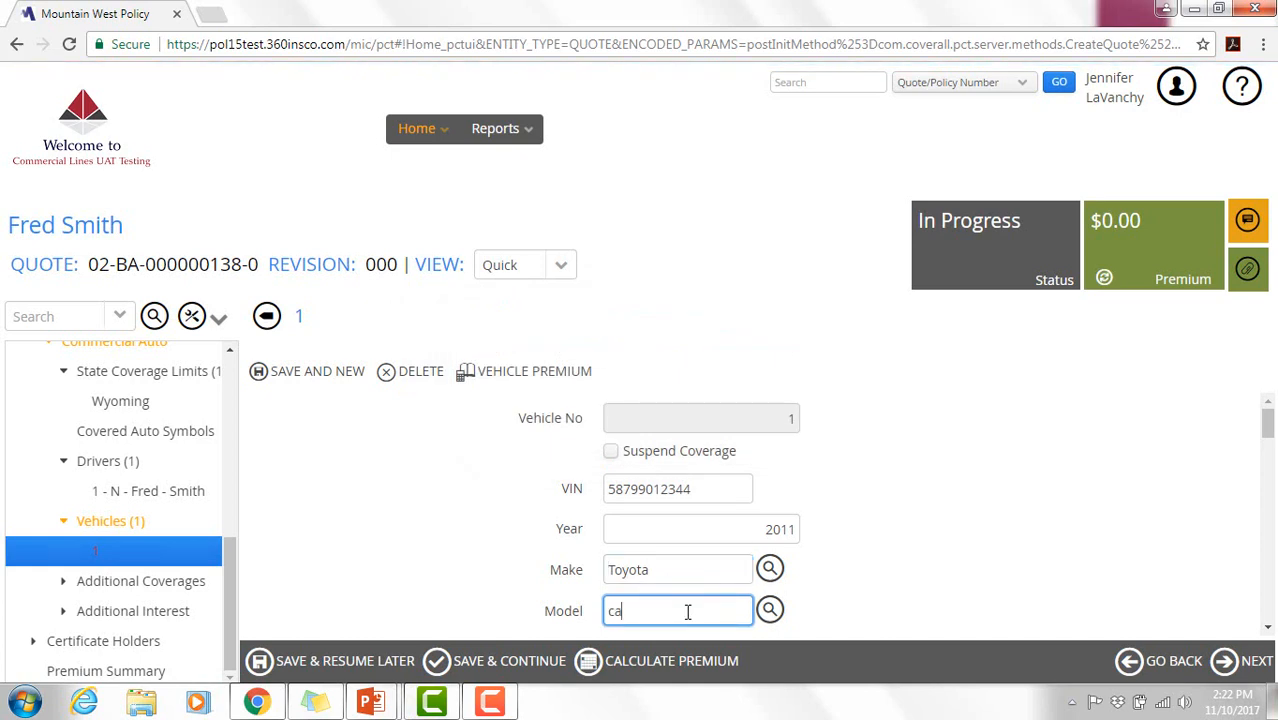
key(Tab)
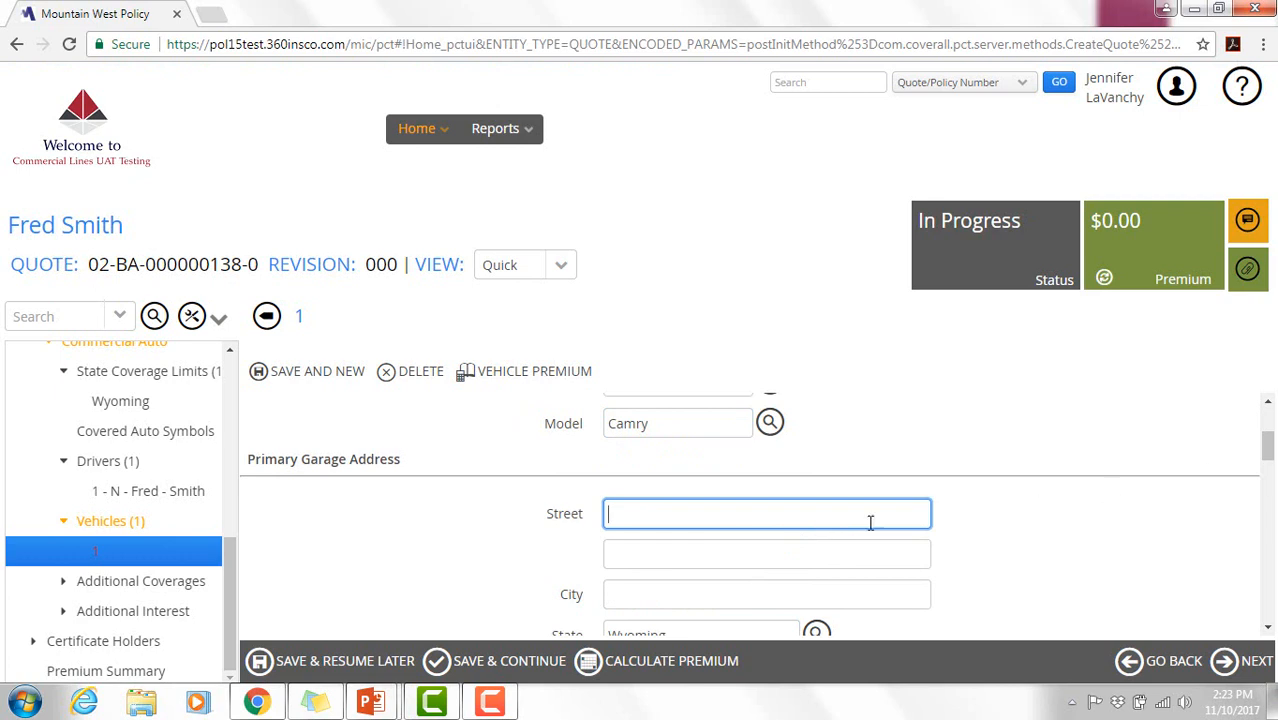
drag(1267, 456, 1268, 477)
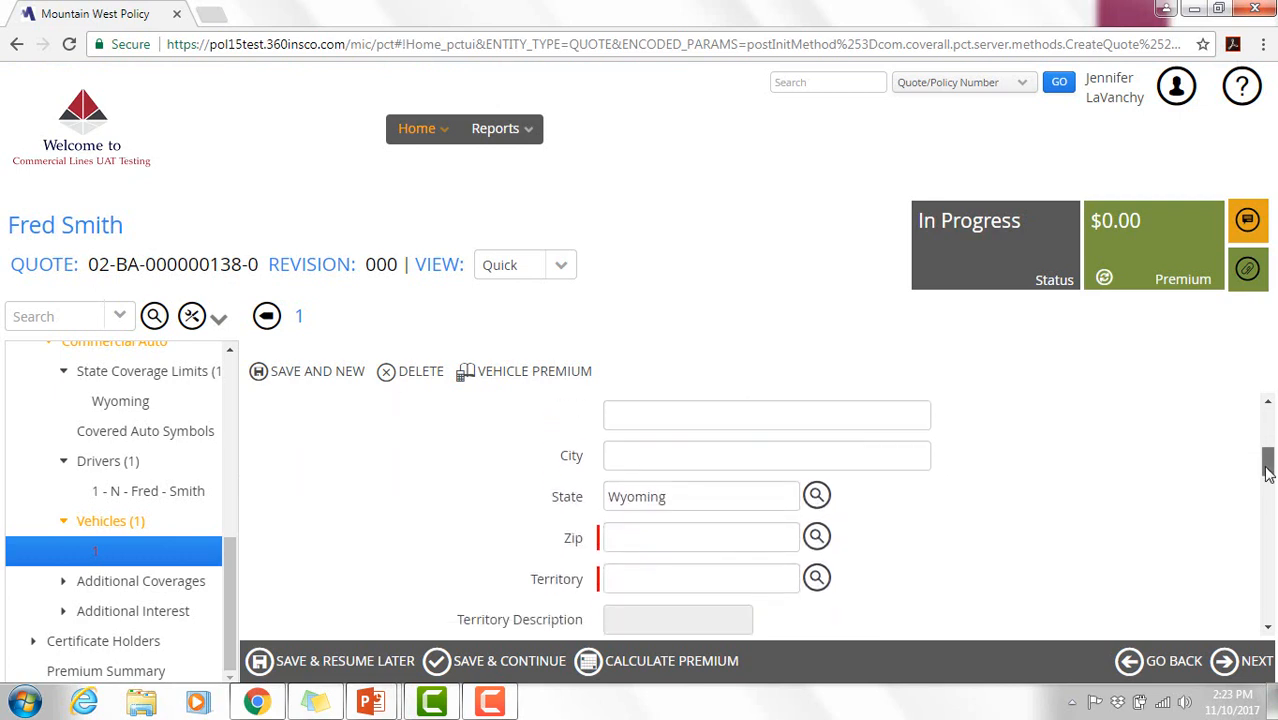
- Set the garage zip to Wright, WY 82732 and fill in the garage street address
click(819, 540)
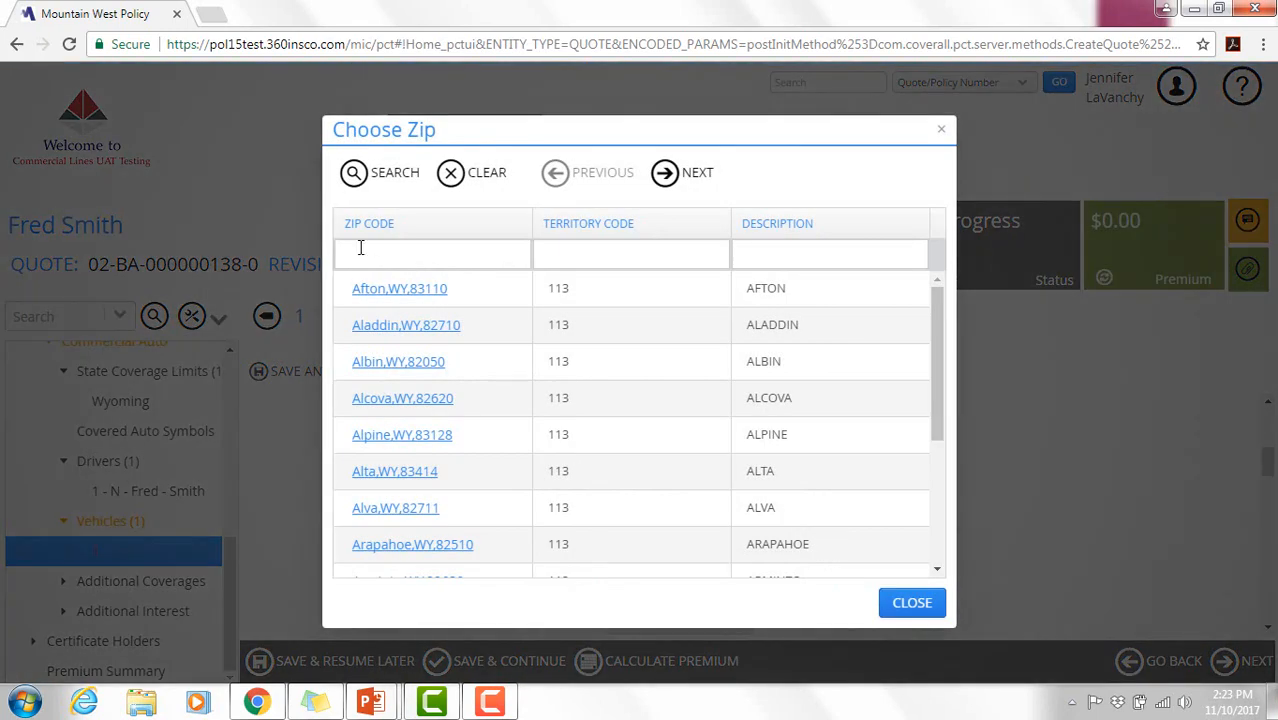
click(569, 254)
click(780, 260)
text(Wright)
key(Return)
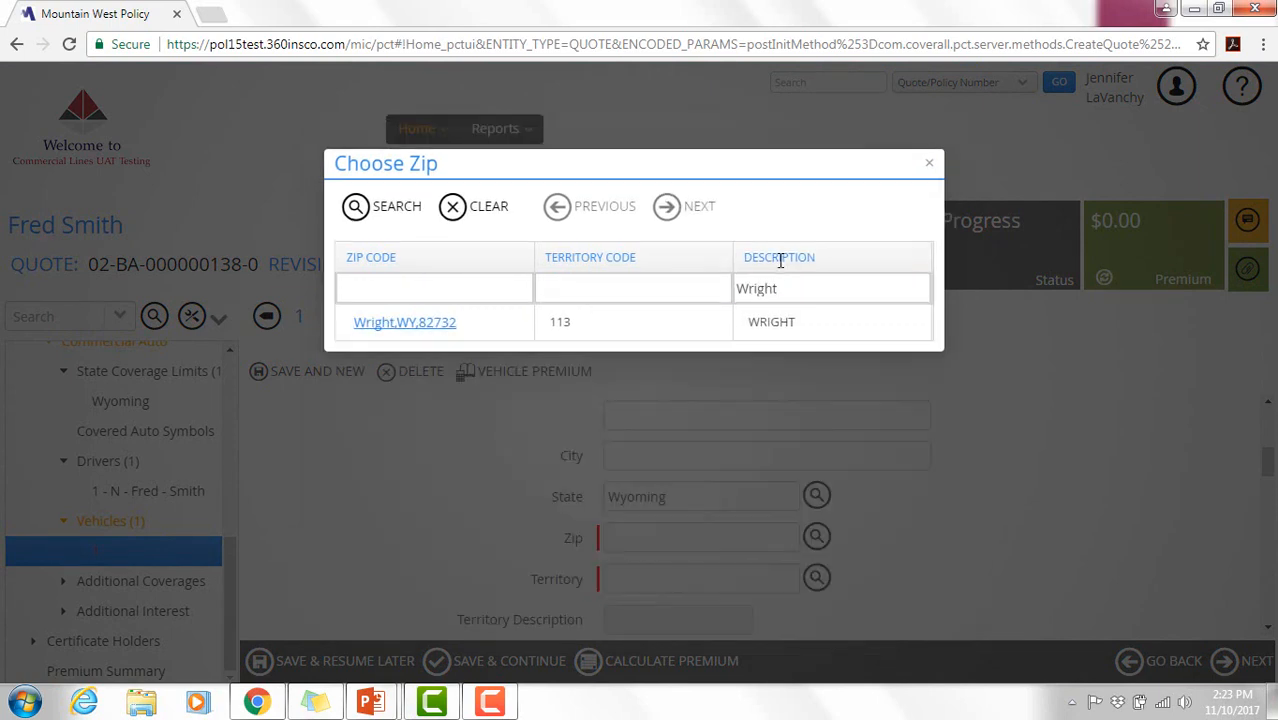
click(446, 450)
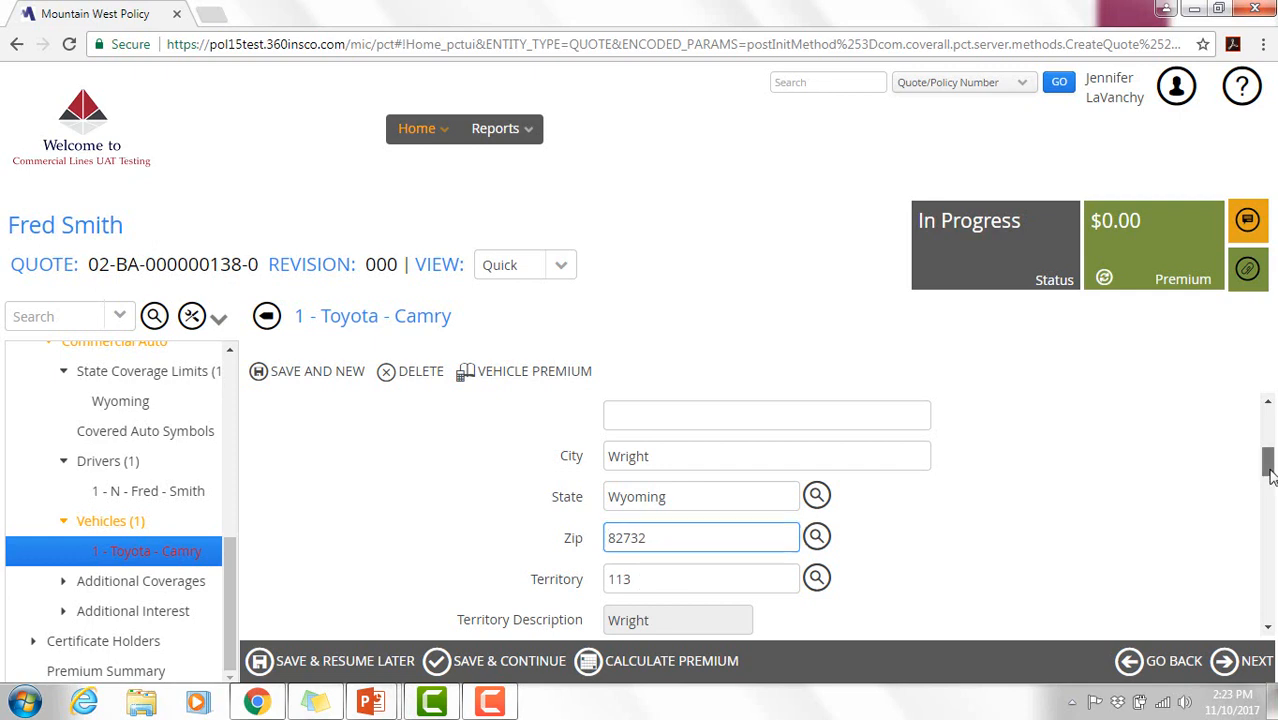
scroll(1268, 462, up, 1)
click(714, 484)
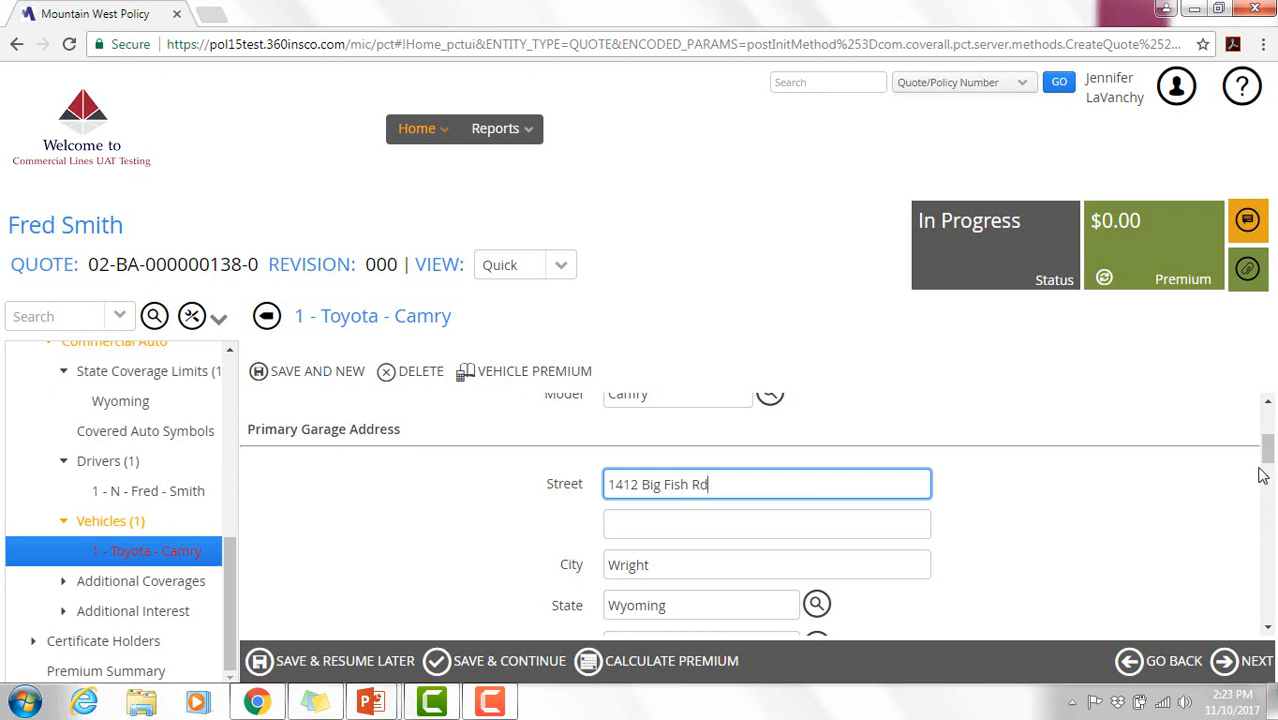
- Check the vehicle size choices and leave the size unselected
drag(1266, 456, 1268, 538)
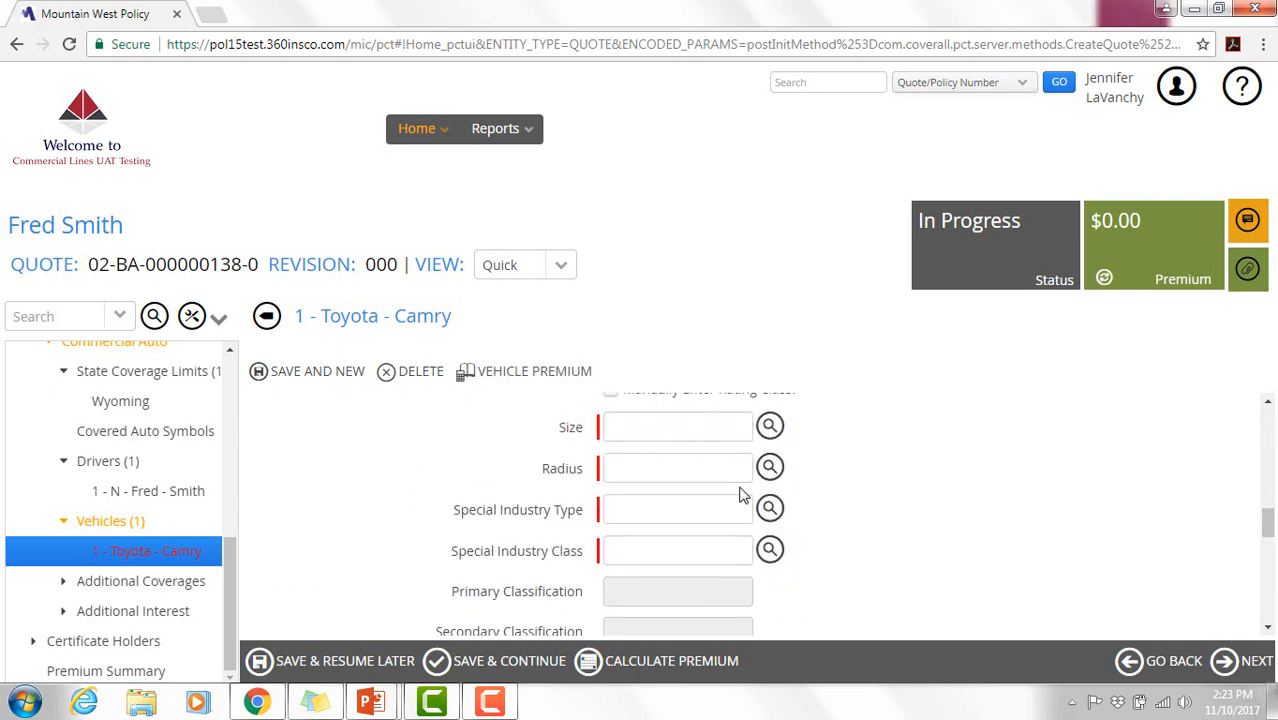
click(770, 427)
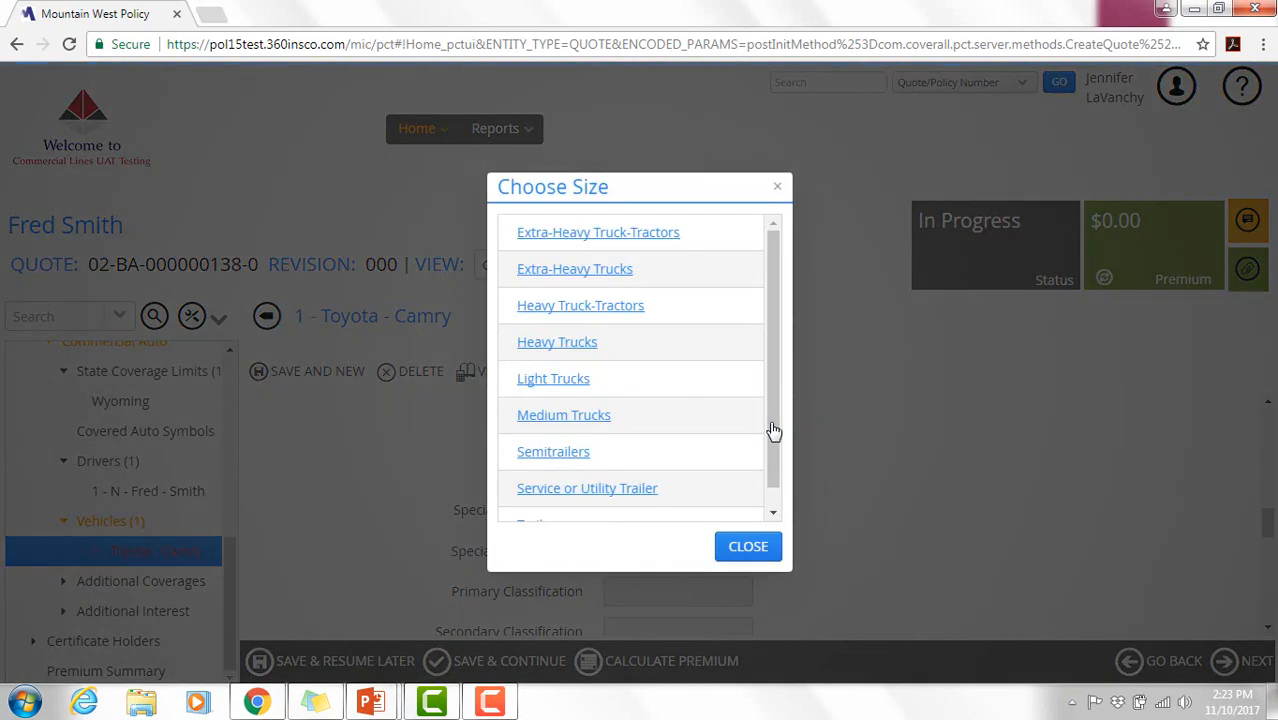
scroll(771, 394, down, 1)
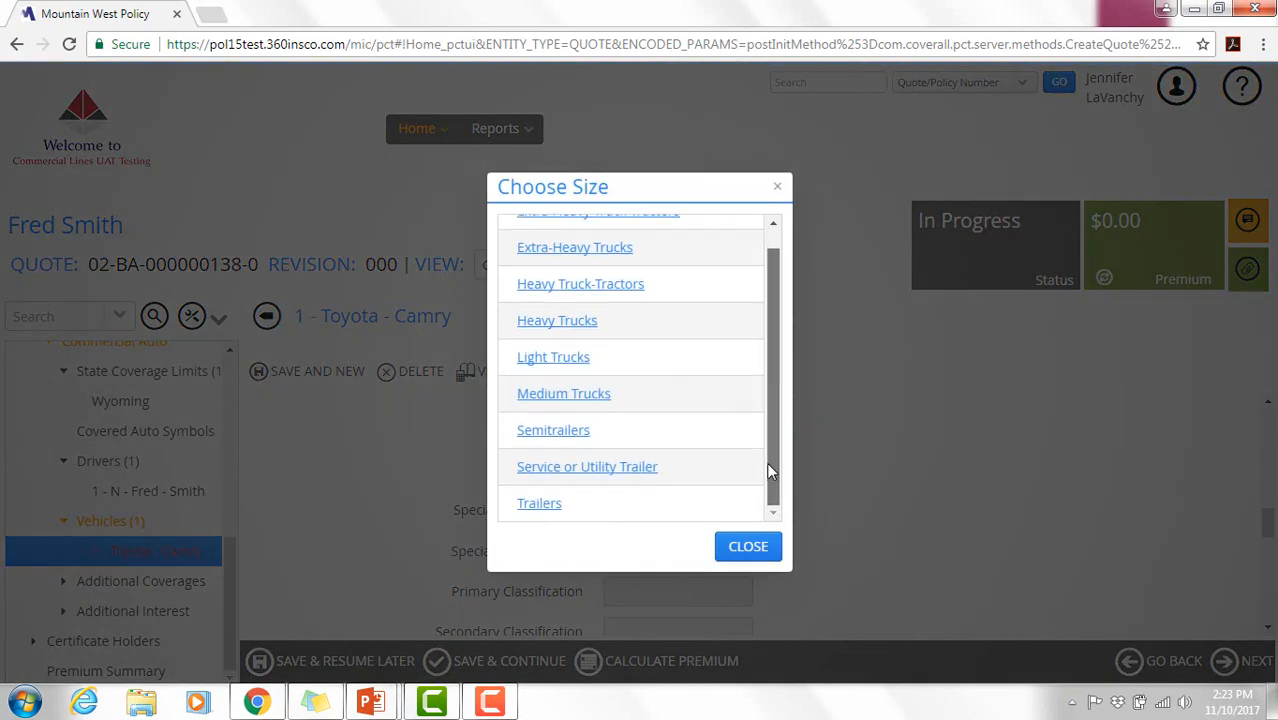
scroll(780, 426, up, 1)
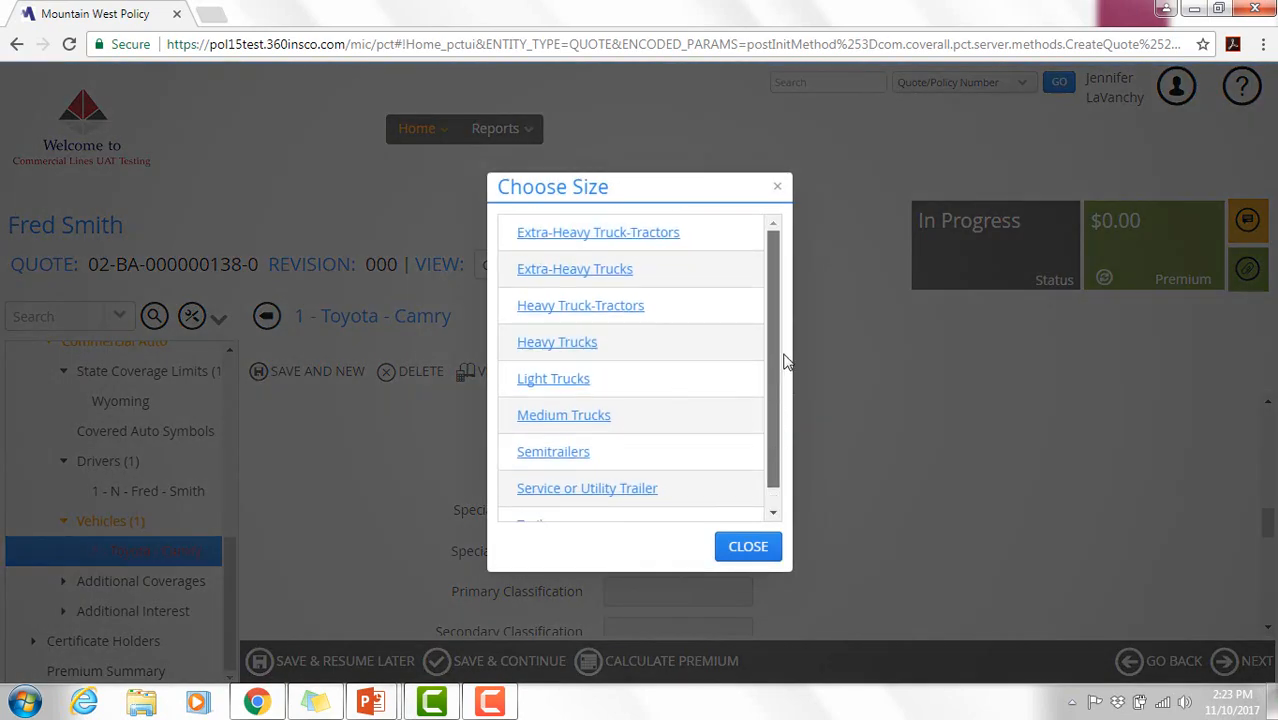
click(729, 553)
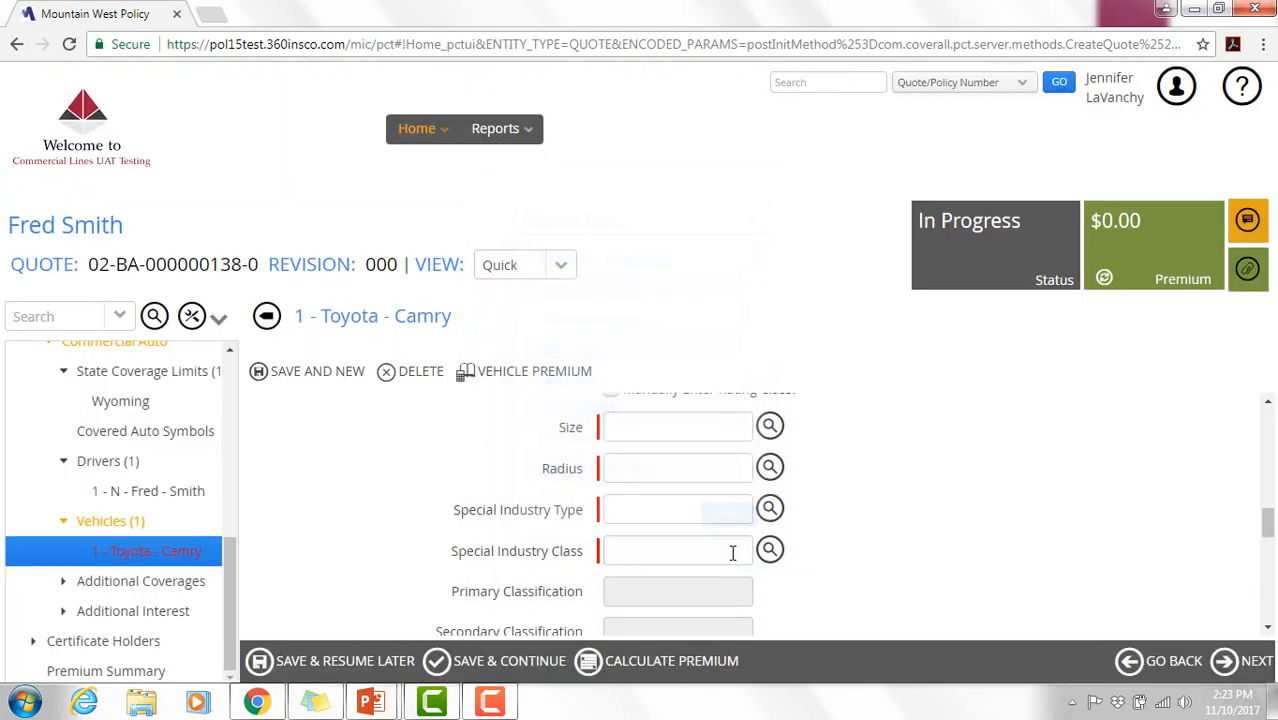
drag(1265, 547, 1272, 513)
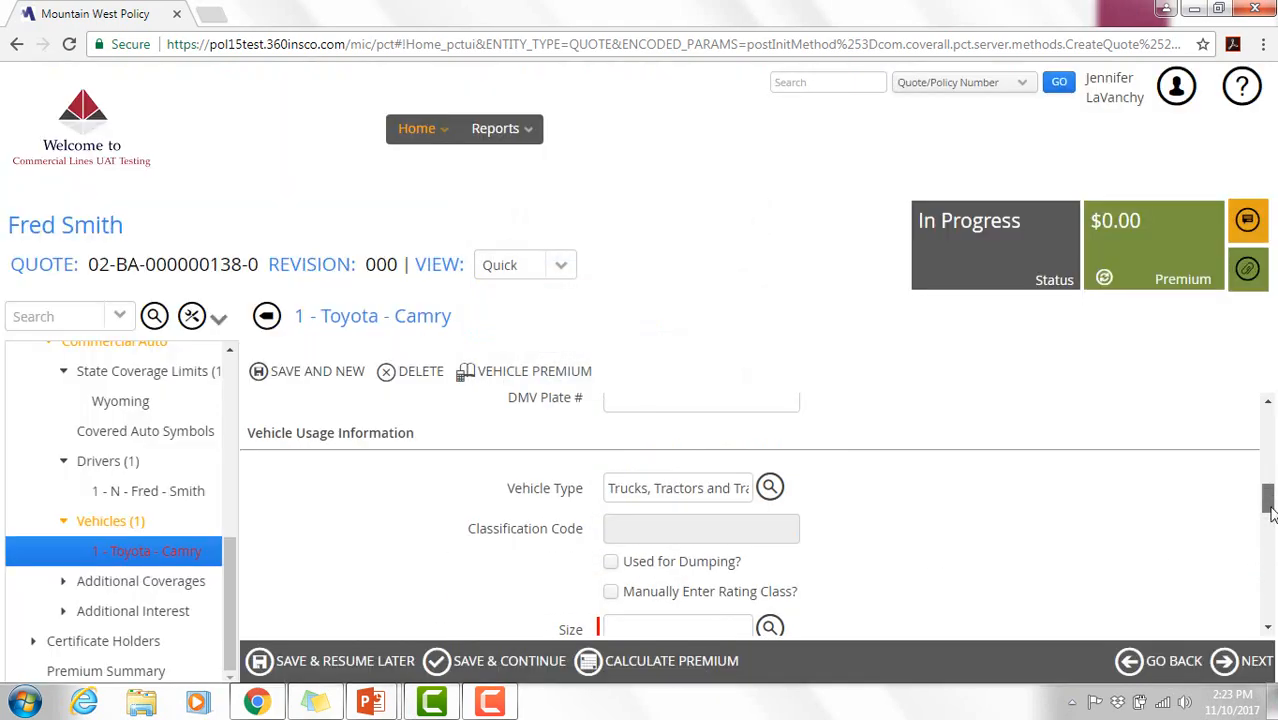
- Set vehicle type to Private Passenger and operator experience to owner licensed under 5 years
click(772, 490)
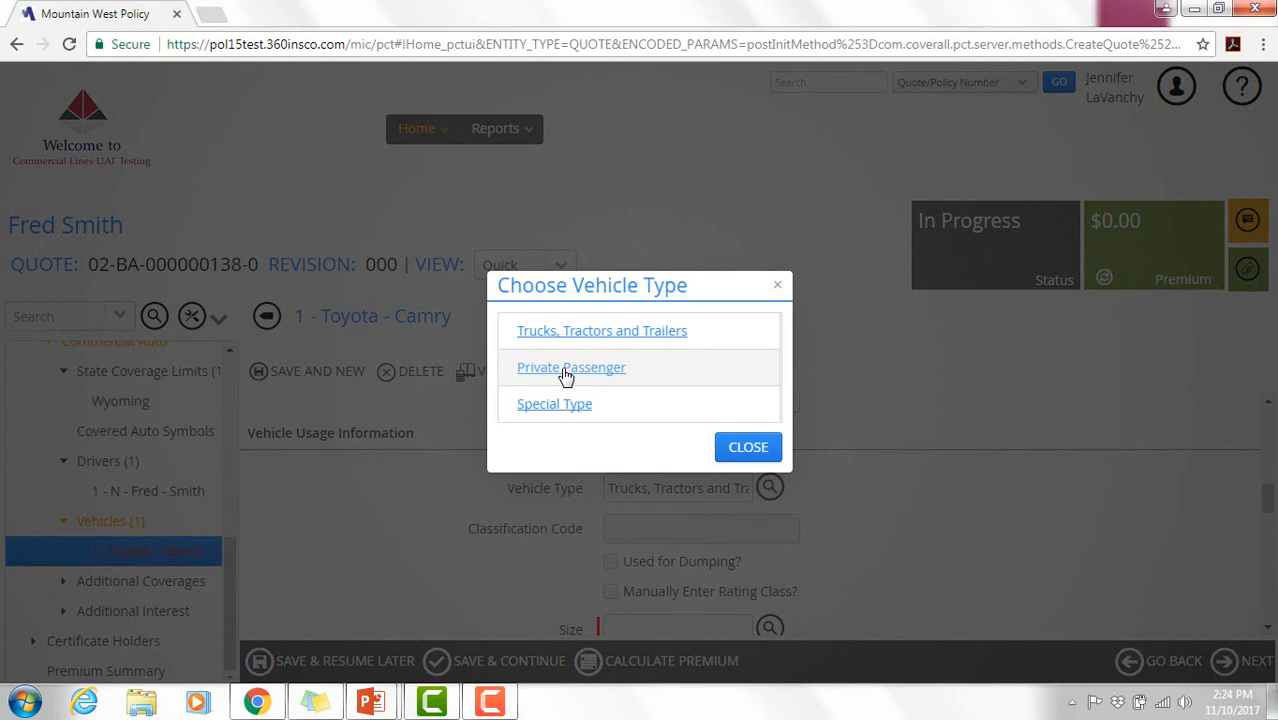
click(566, 369)
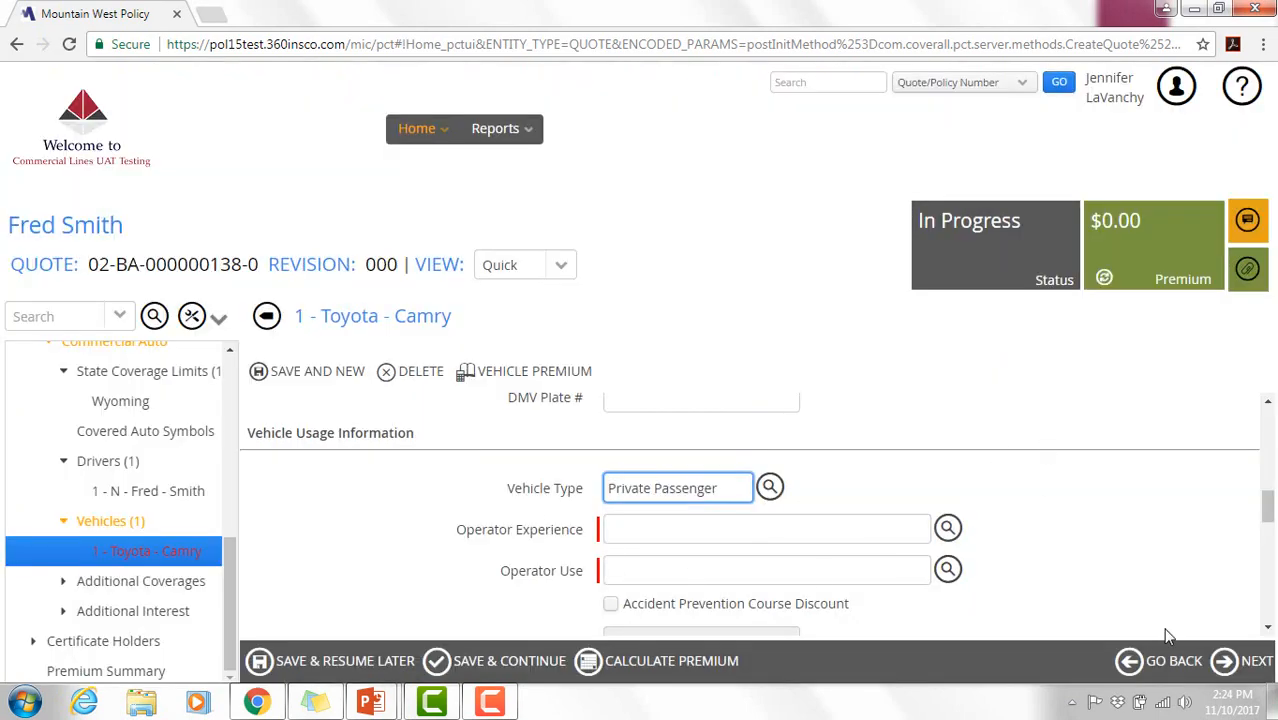
mouse_move(1271, 513)
mouse_down()
mouse_move(1271, 530)
mouse_move(1271, 518)
mouse_up()
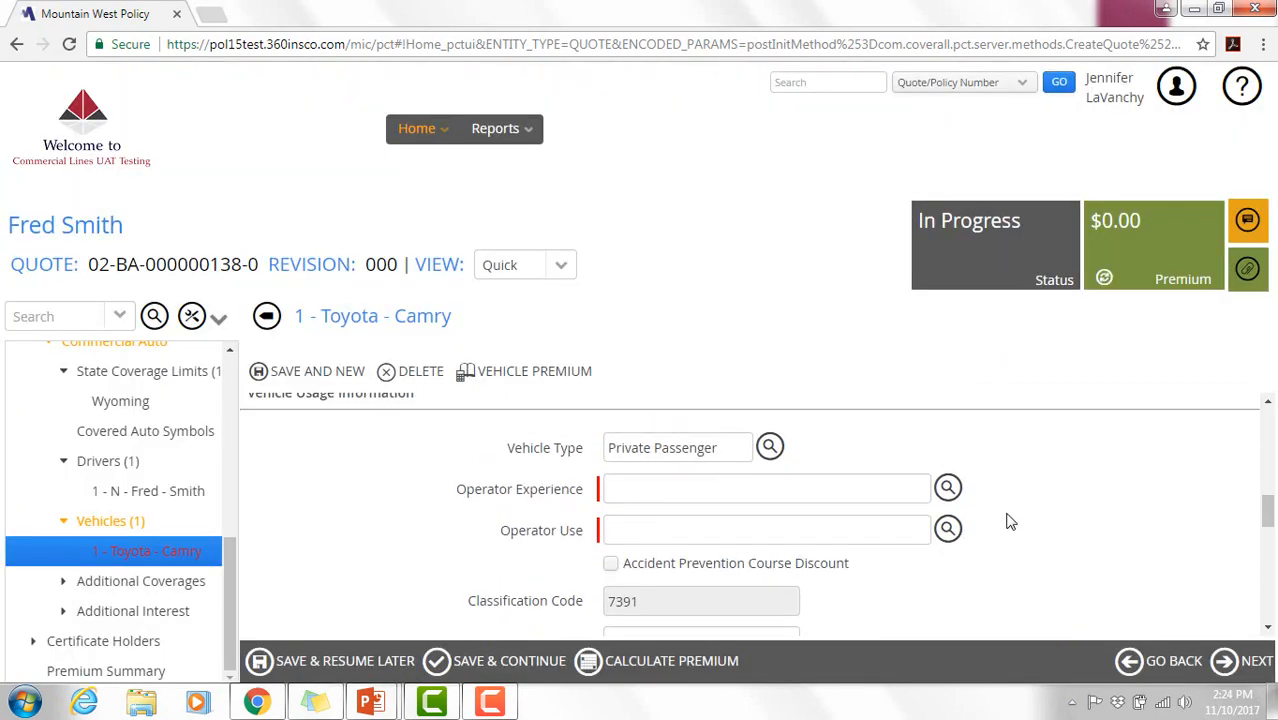
click(948, 489)
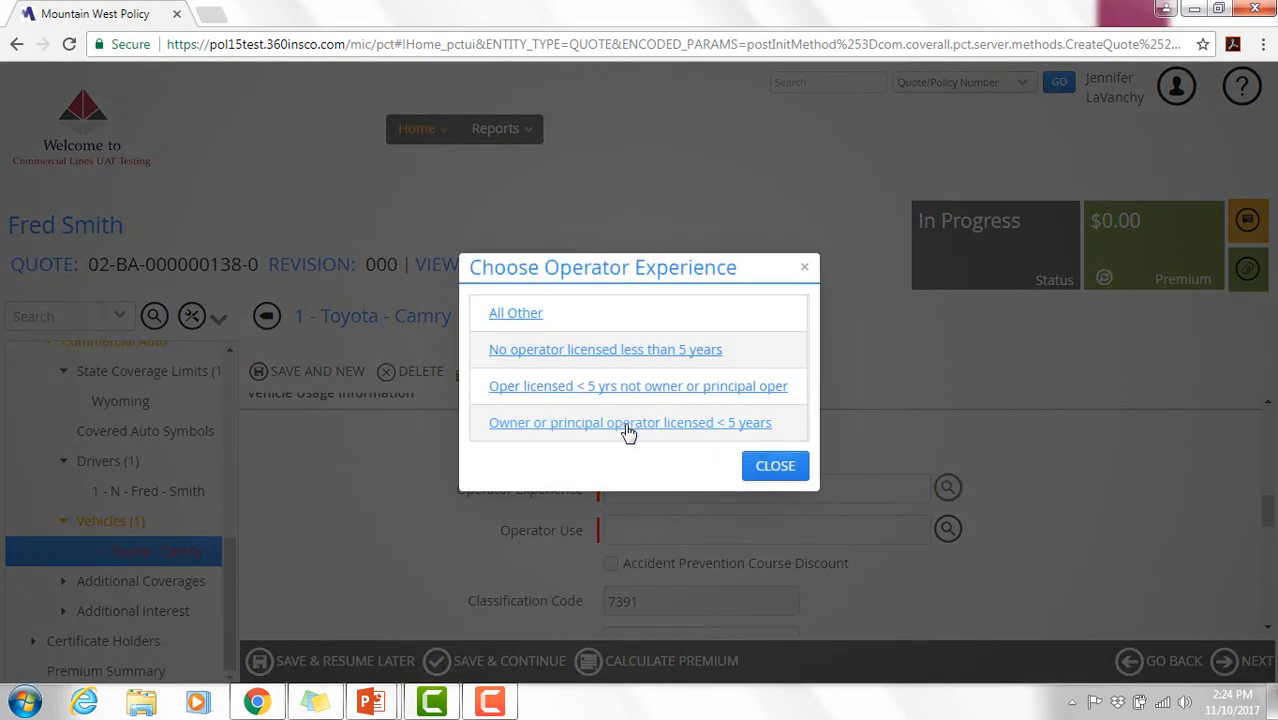
click(627, 426)
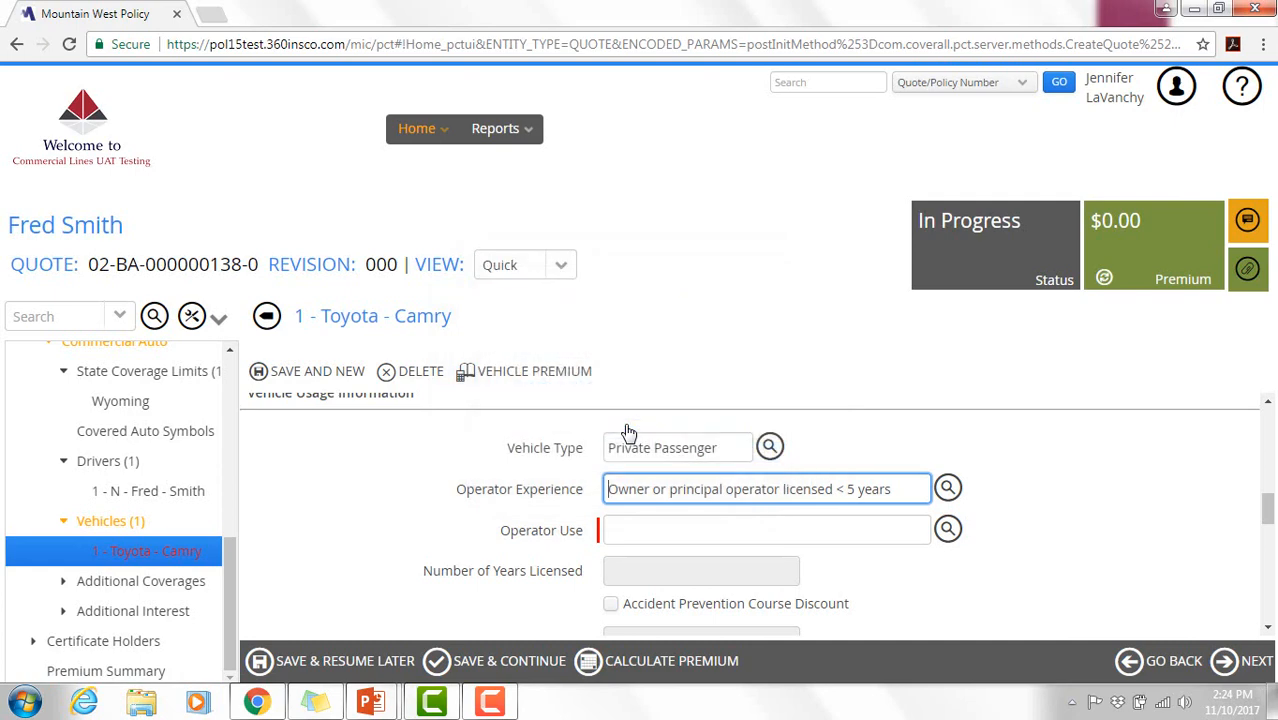
- Set operator use to 'To or from work 15 or more miles' and review the coverages
click(948, 531)
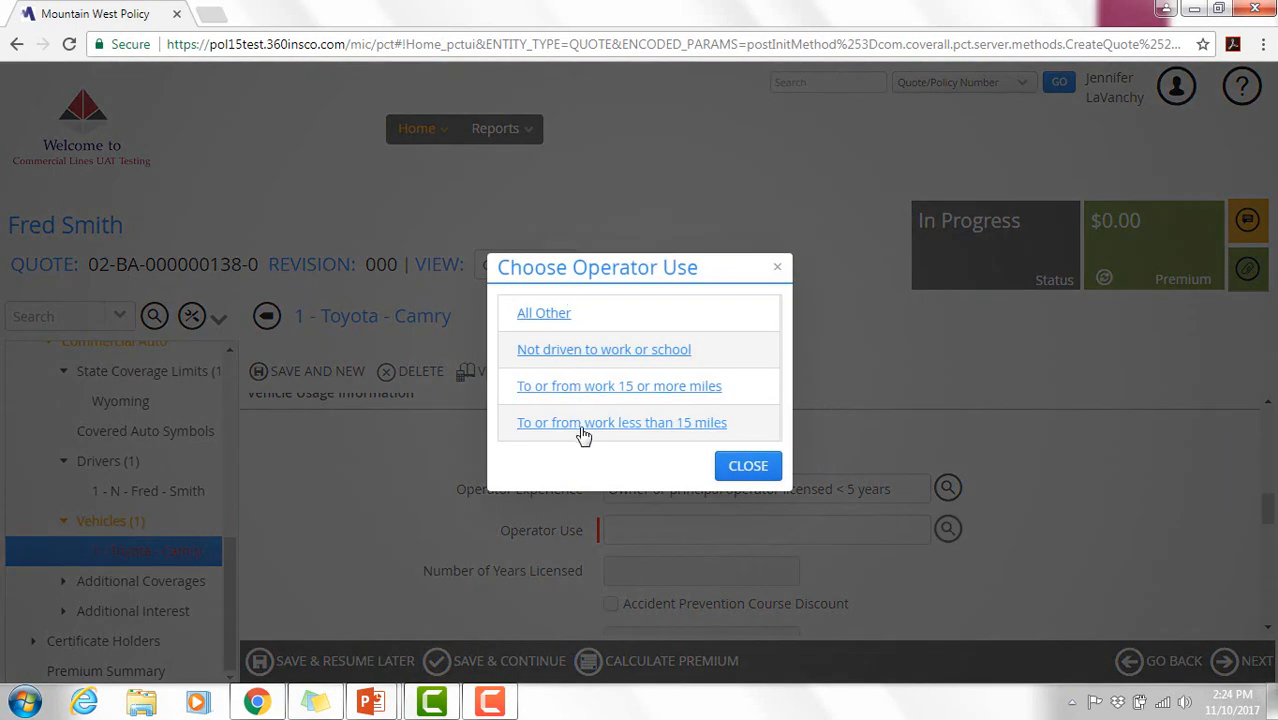
click(606, 389)
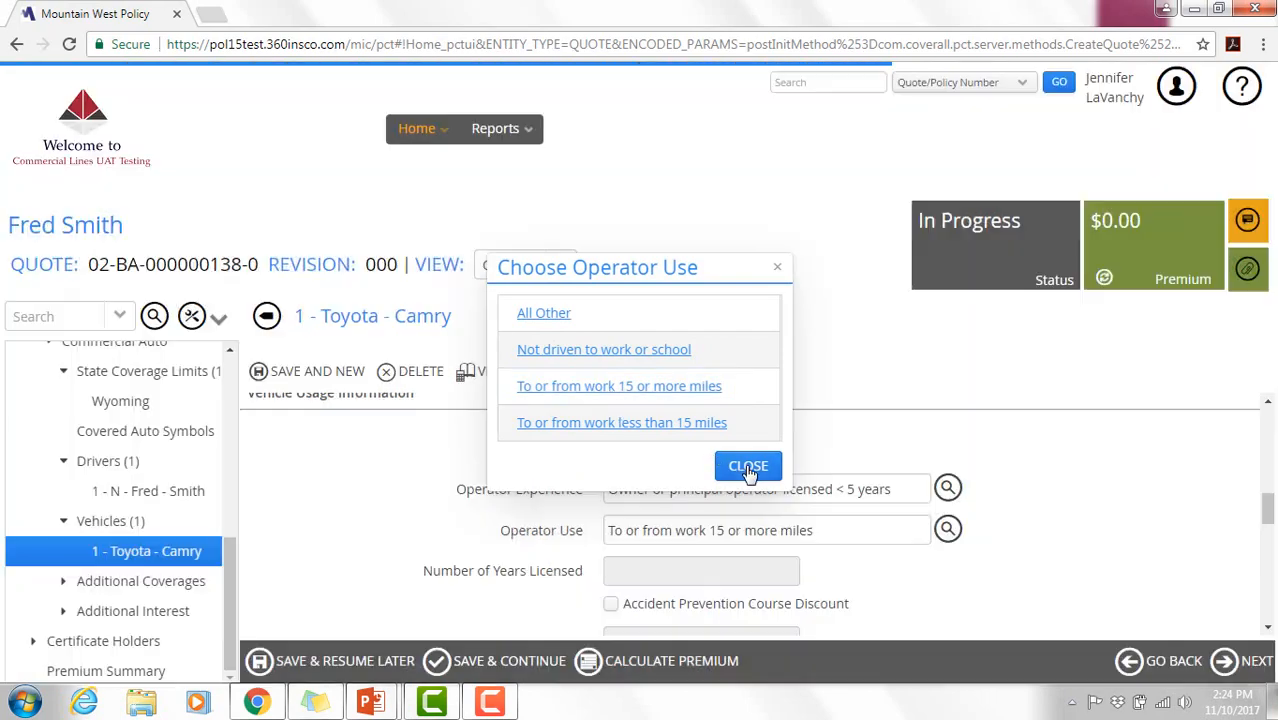
click(748, 467)
scroll(1250, 512, down, 1)
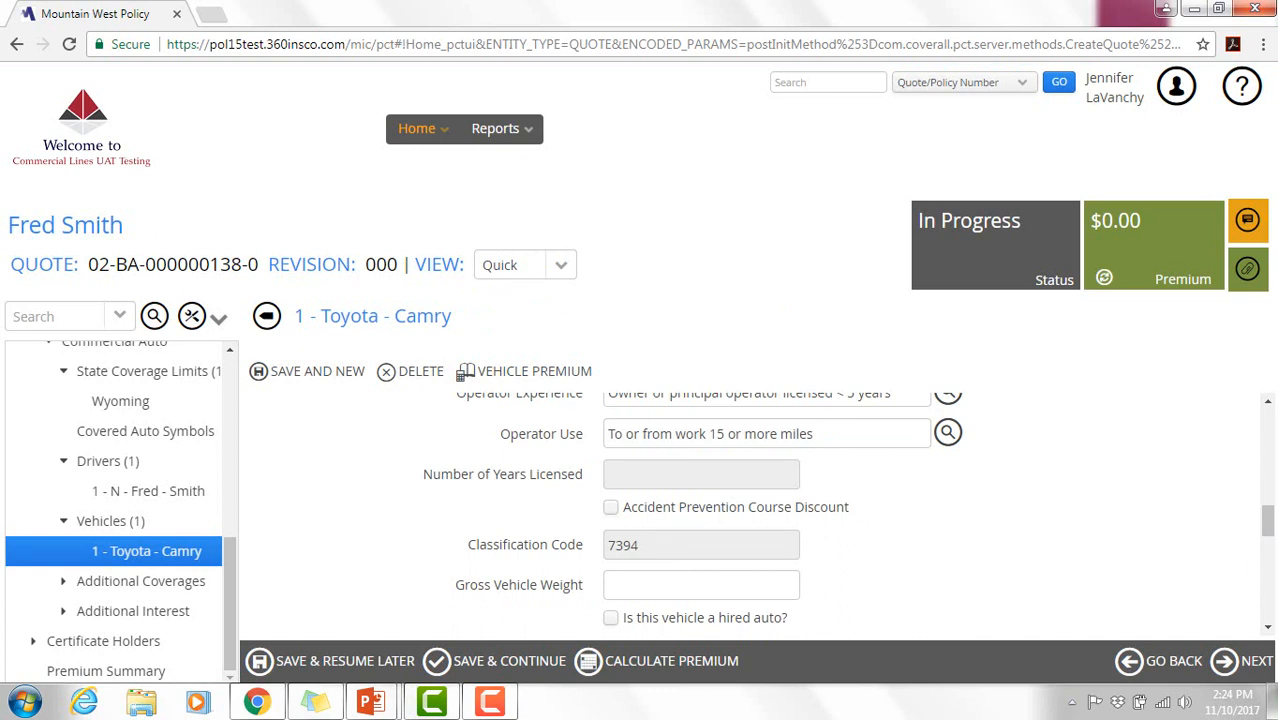
drag(1268, 528, 1270, 540)
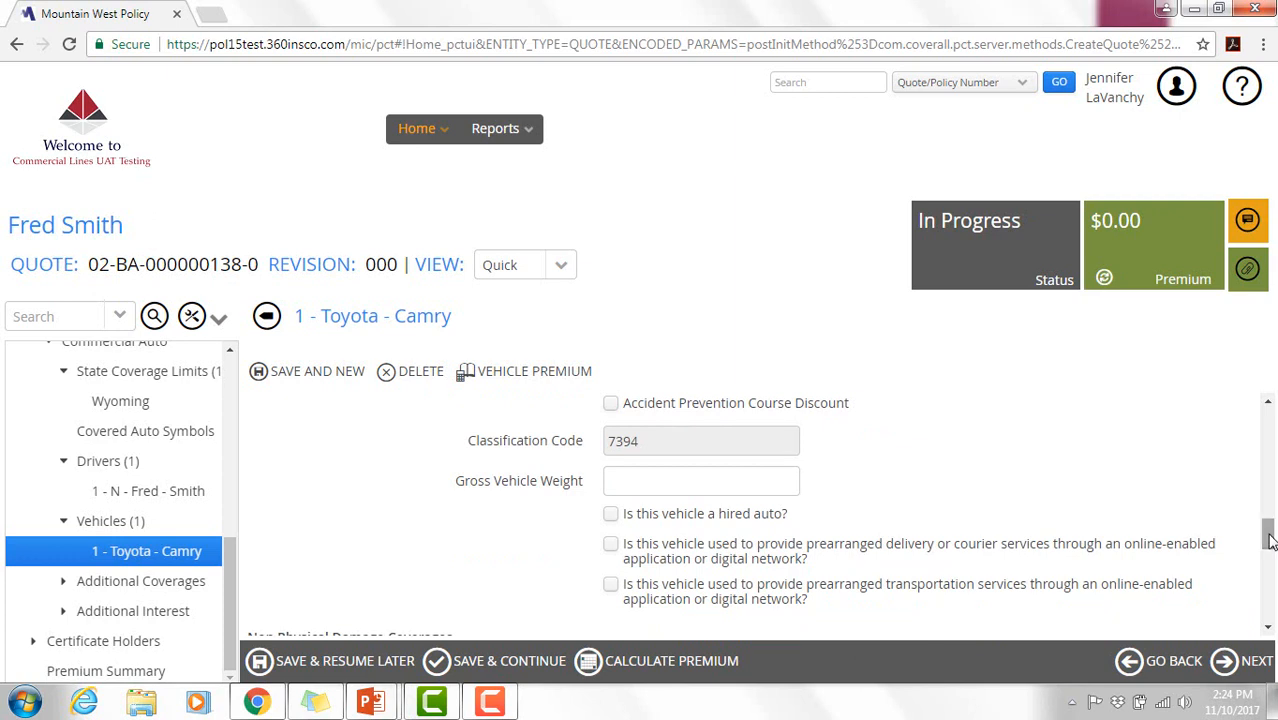
drag(1270, 540, 1270, 572)
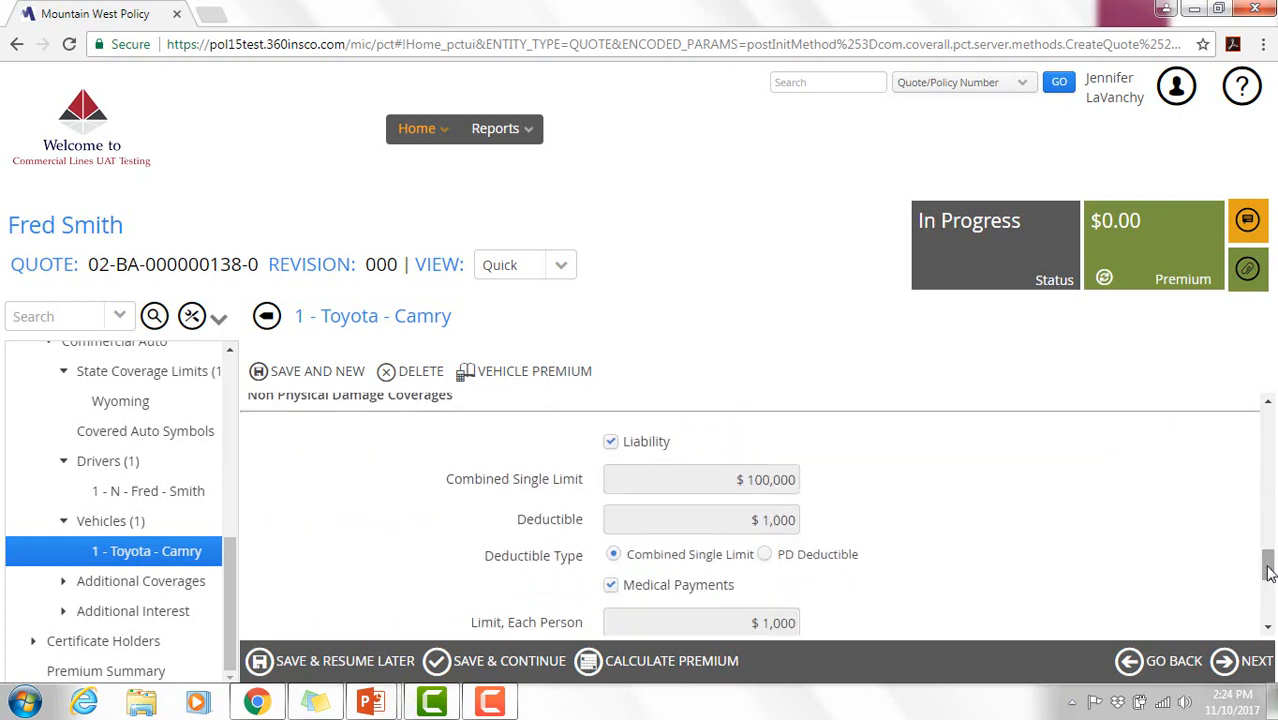
drag(1270, 572, 1268, 632)
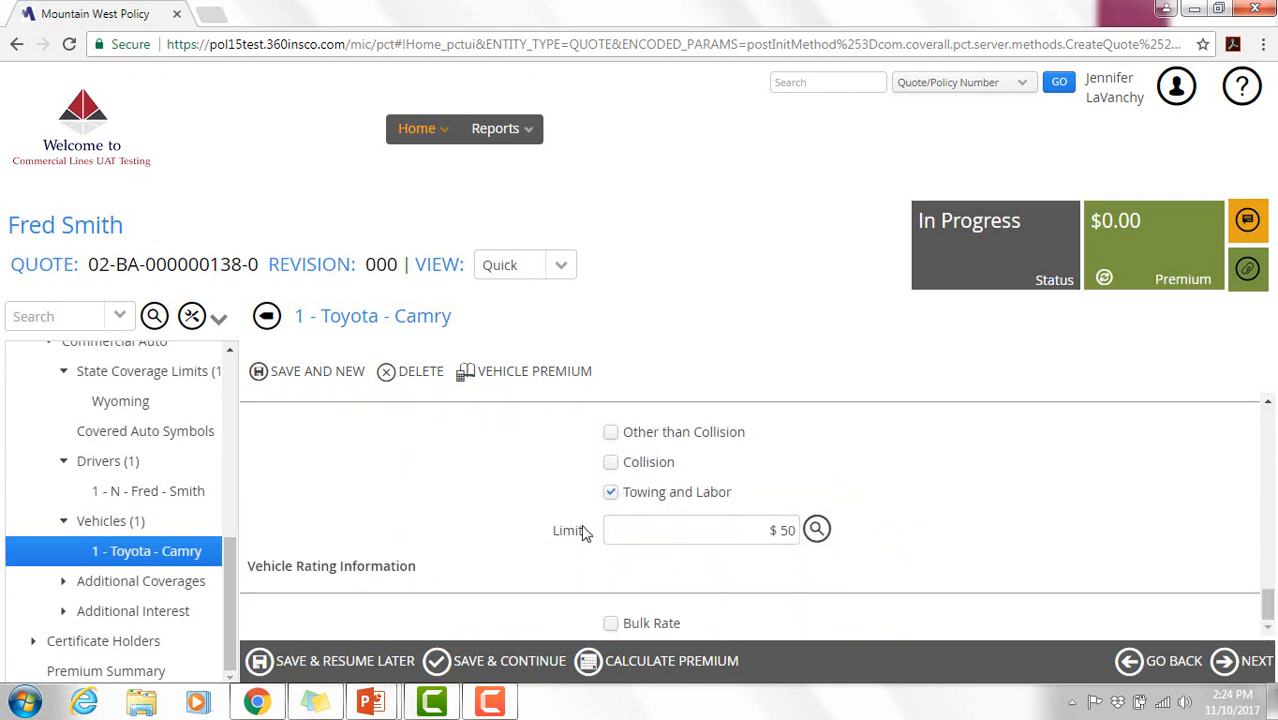
- Return to the Vehicles list and copy the first Toyota Camry
click(1258, 677)
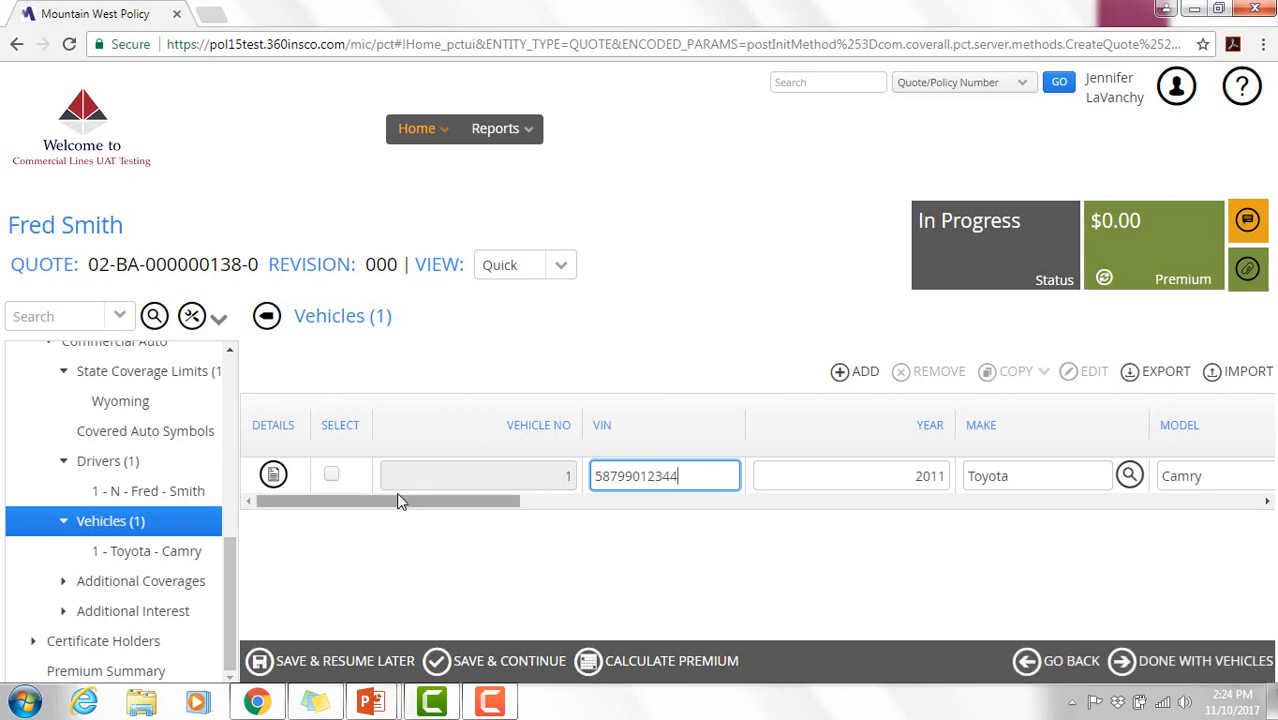
click(333, 476)
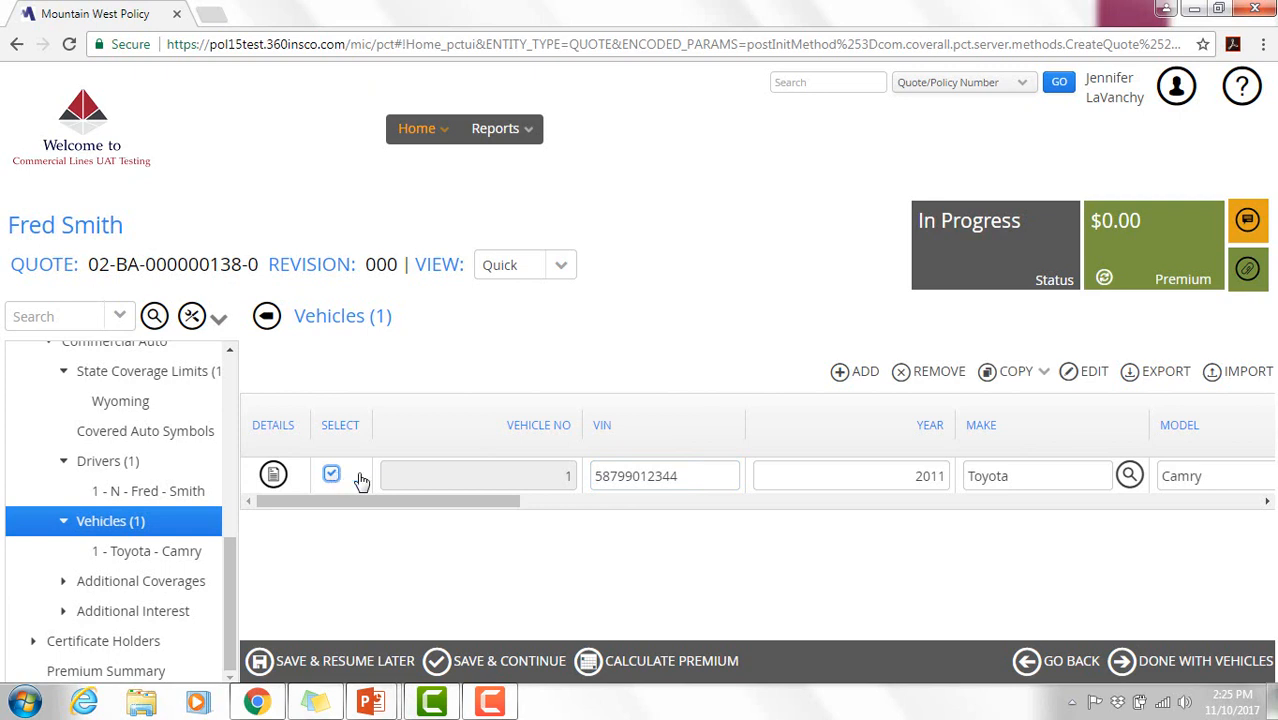
click(1030, 381)
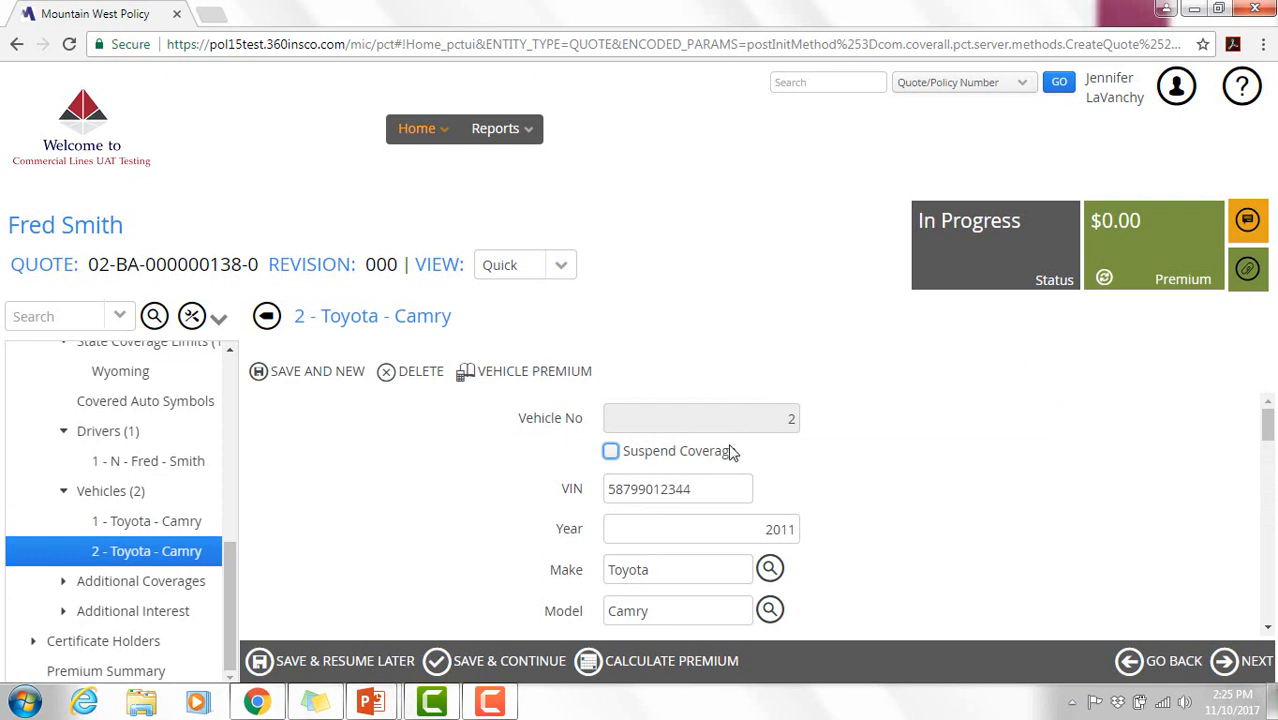
- Replace the copied VIN with the second vehicle's VIN and save vehicle 2
mouse_move(1268, 424)
mouse_down()
mouse_move(1269, 446)
mouse_move(1270, 425)
mouse_up()
drag(706, 491, 555, 497)
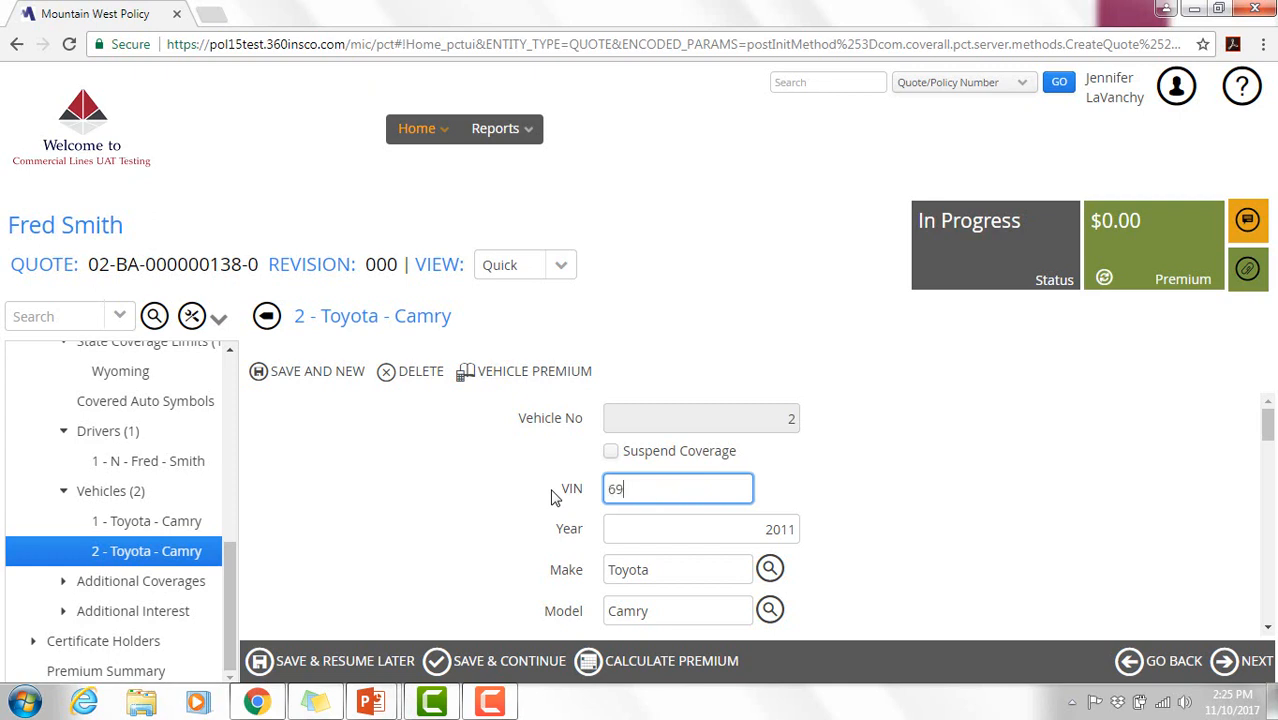
drag(1266, 440, 1268, 480)
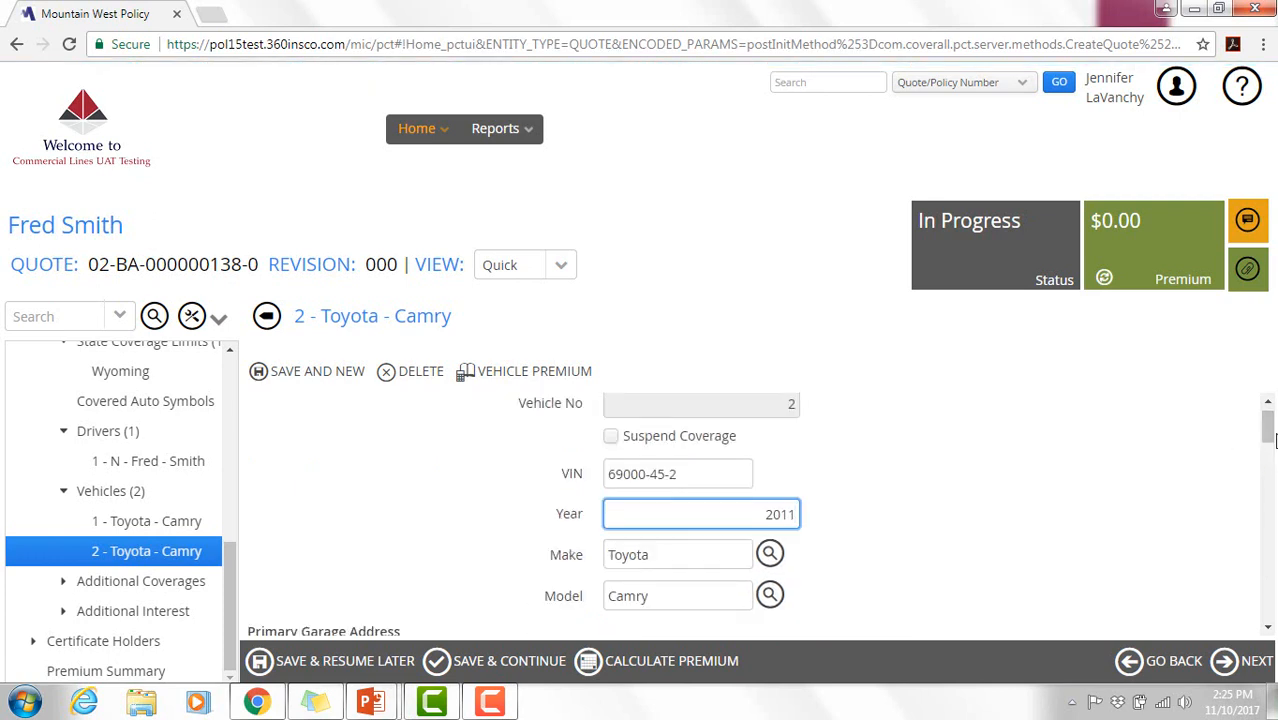
drag(1272, 437, 1268, 604)
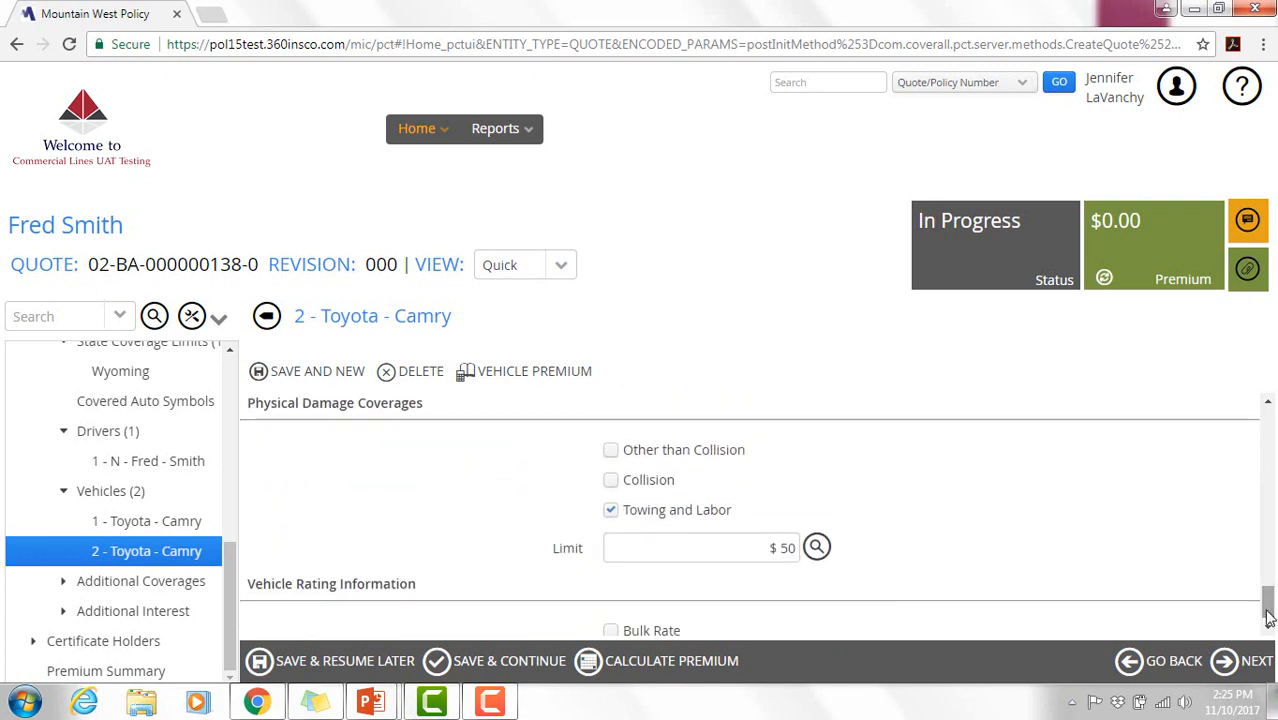
click(1248, 666)
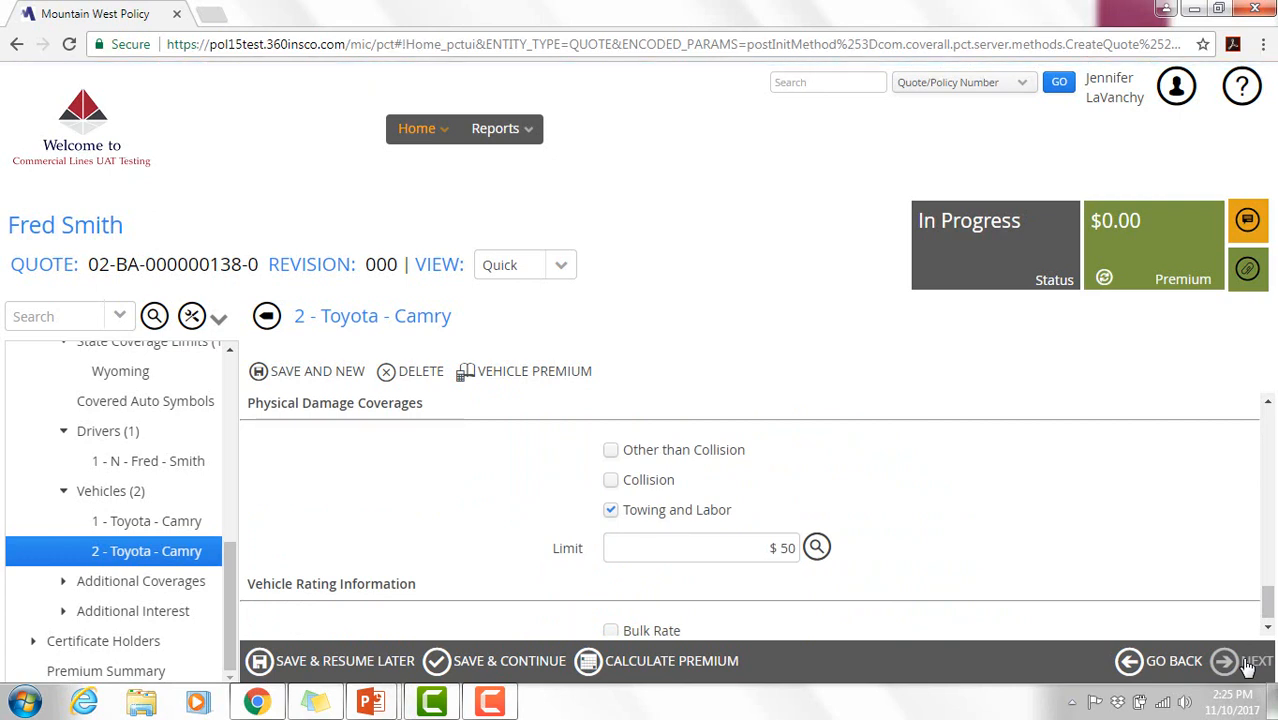
- Finish the vehicles and advance past Additional Coverages, the Silica exclusion and Emergency Roadside limit
click(233, 586)
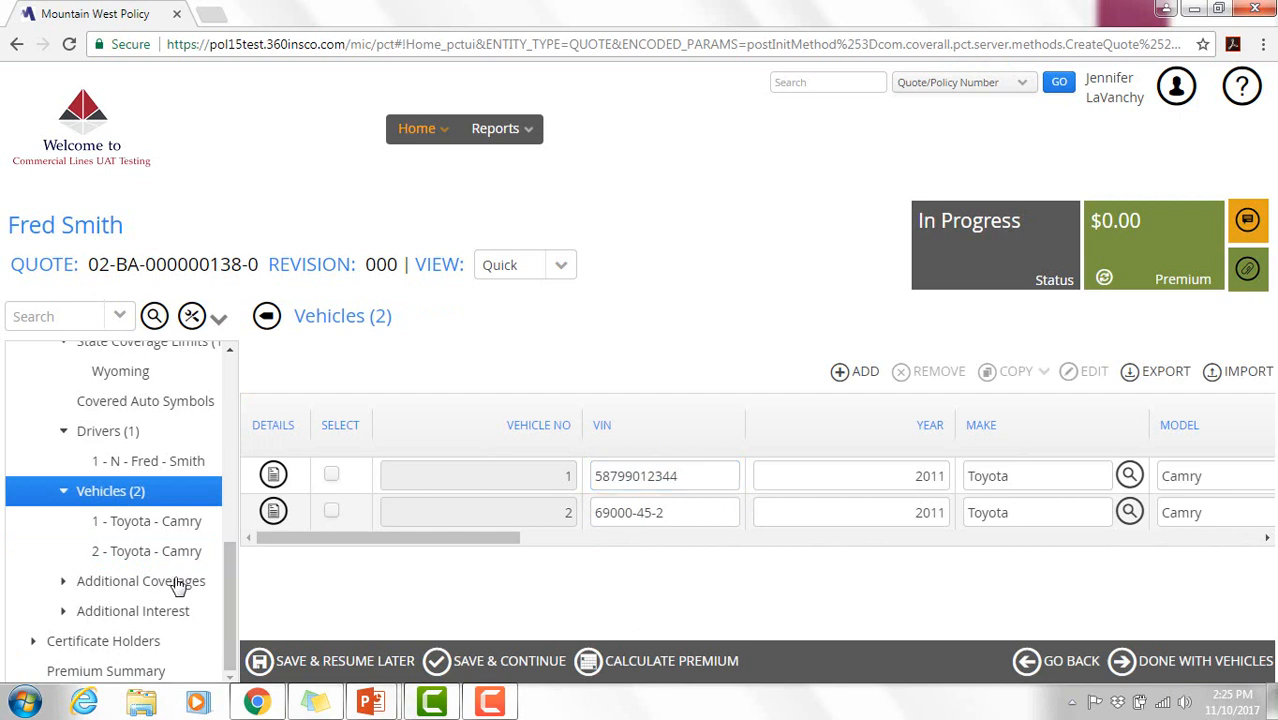
click(1180, 669)
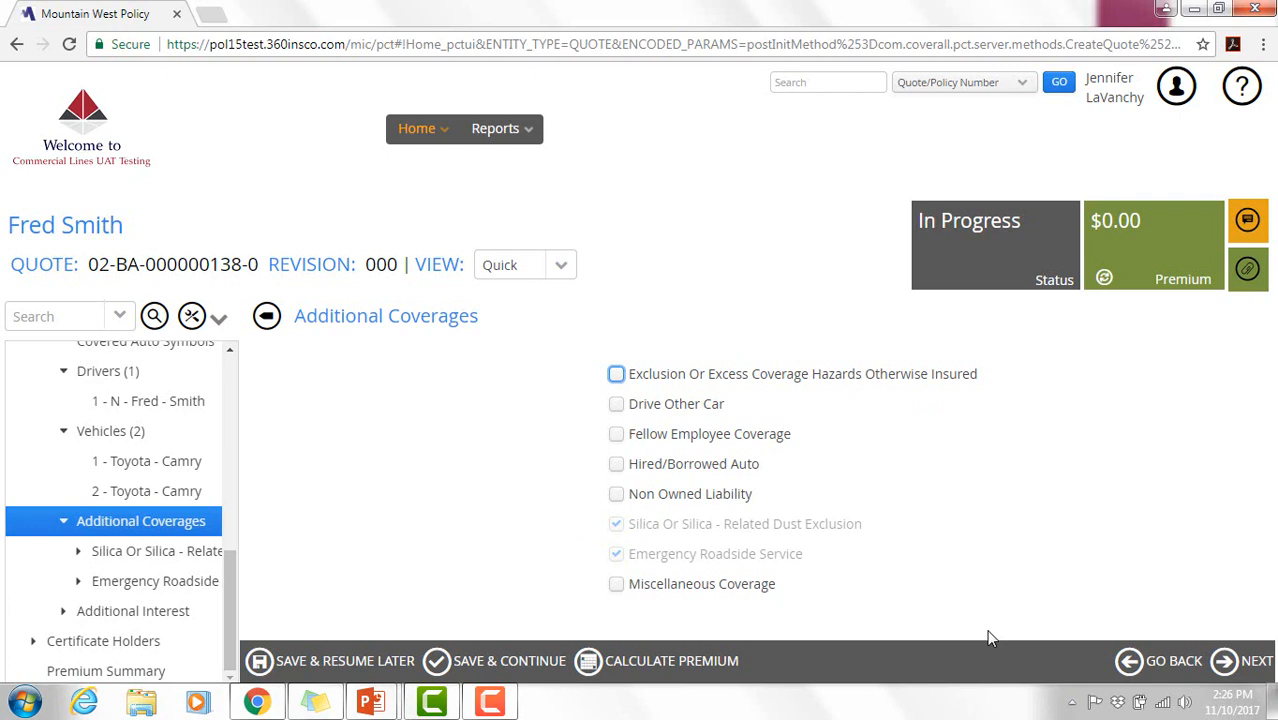
click(1251, 665)
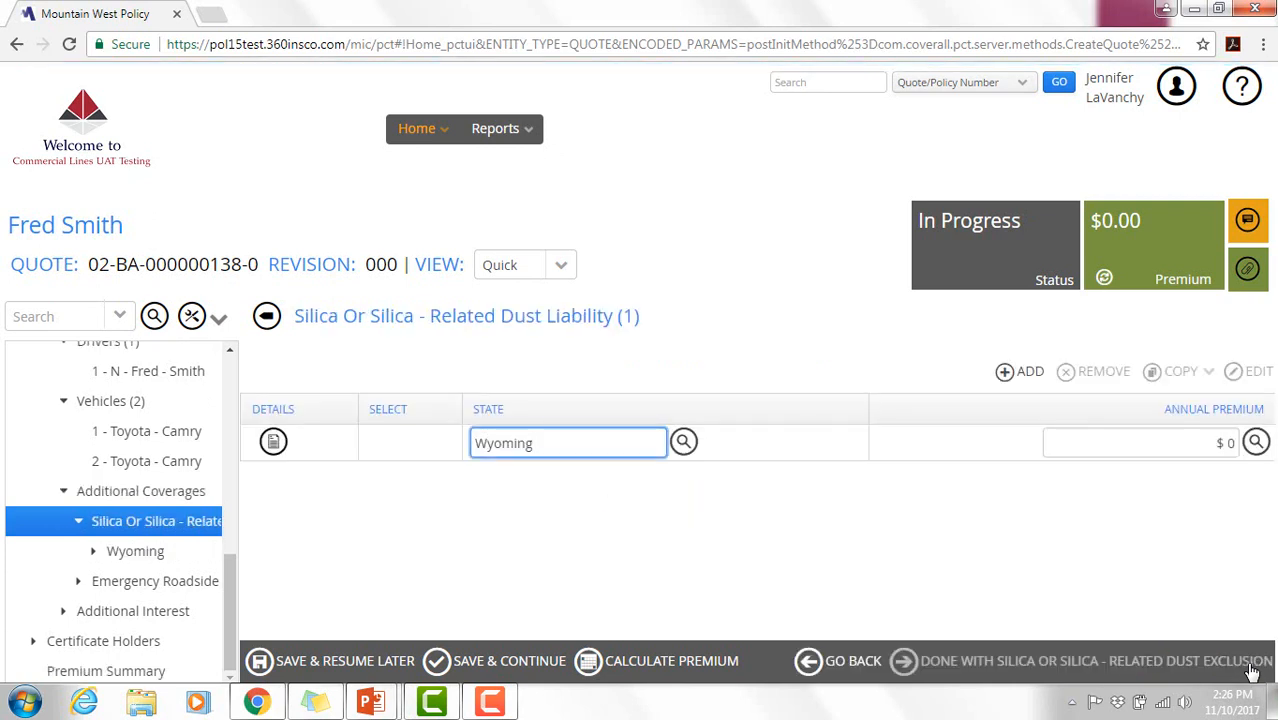
click(1143, 667)
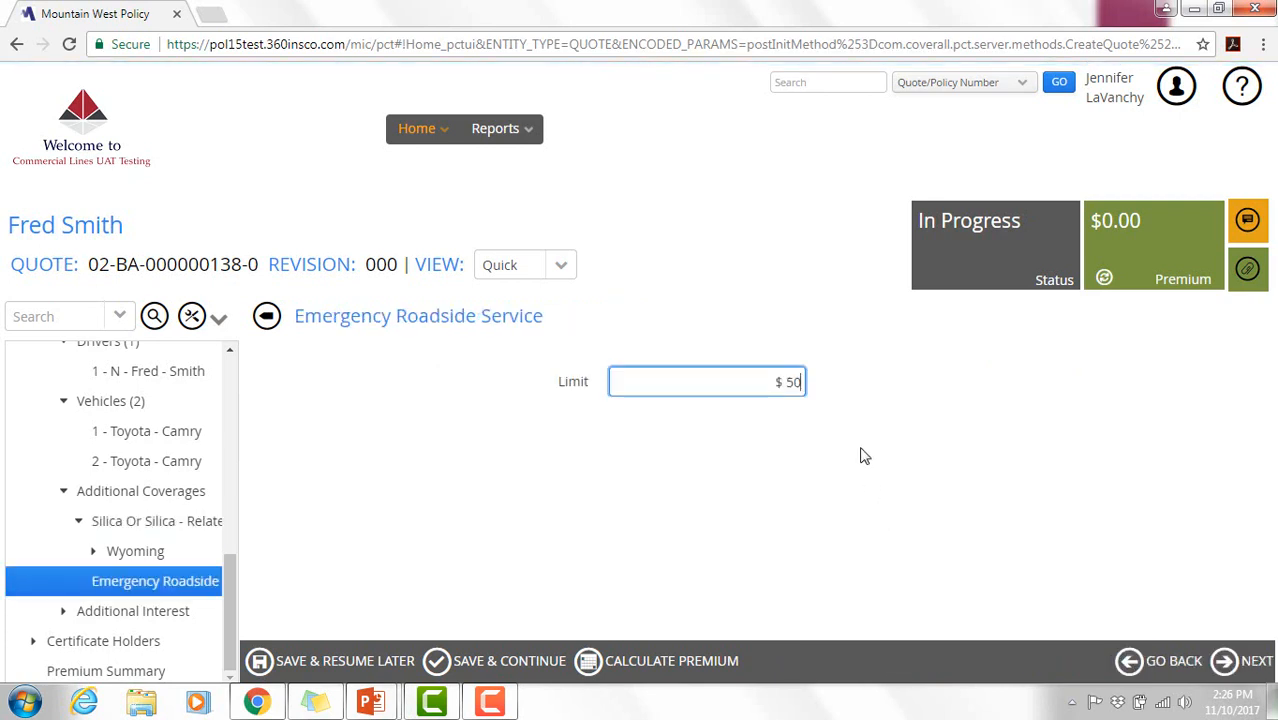
click(1243, 665)
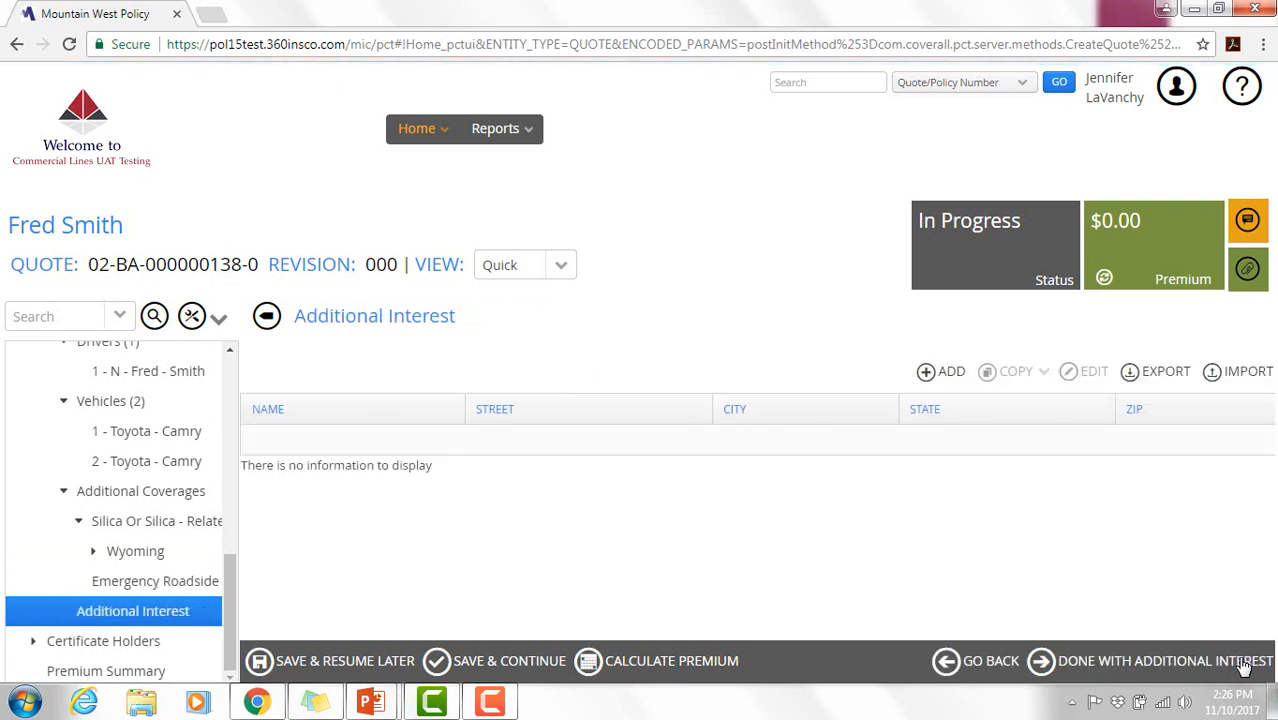
- Skip the empty Additional Interest and Certificate Holders steps to reach the unrated Premium Summary
click(955, 373)
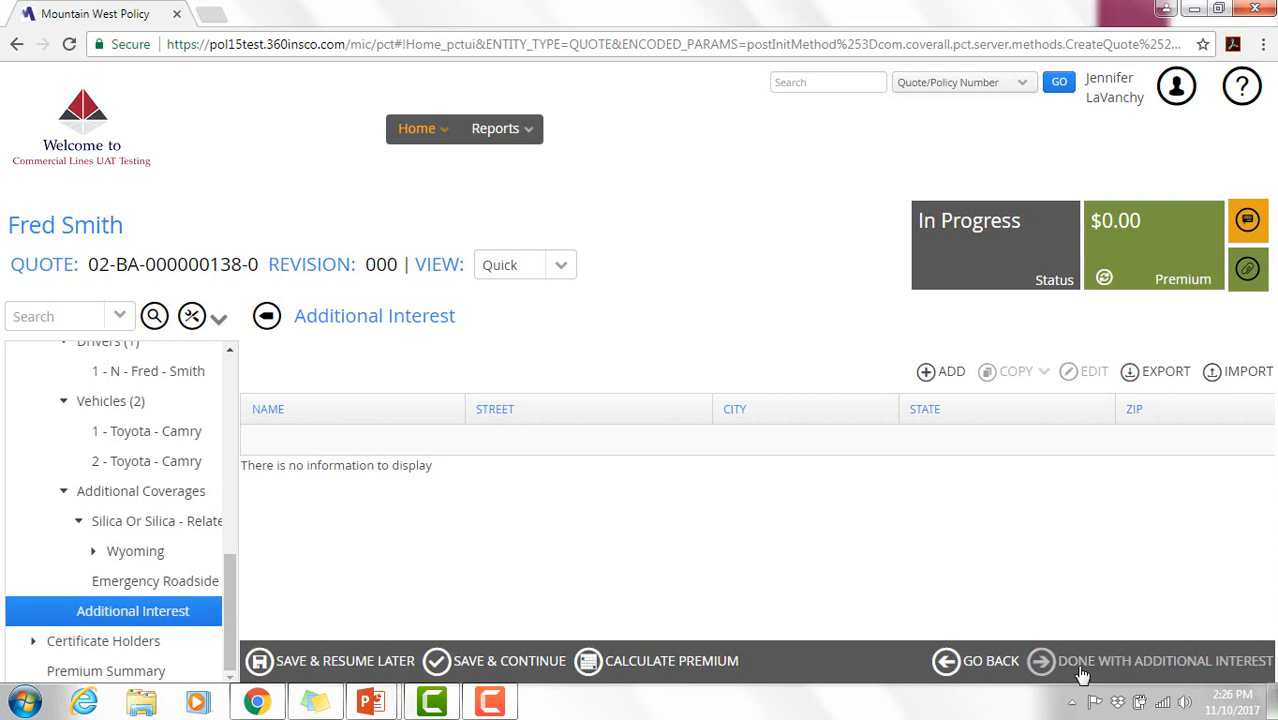
click(1082, 672)
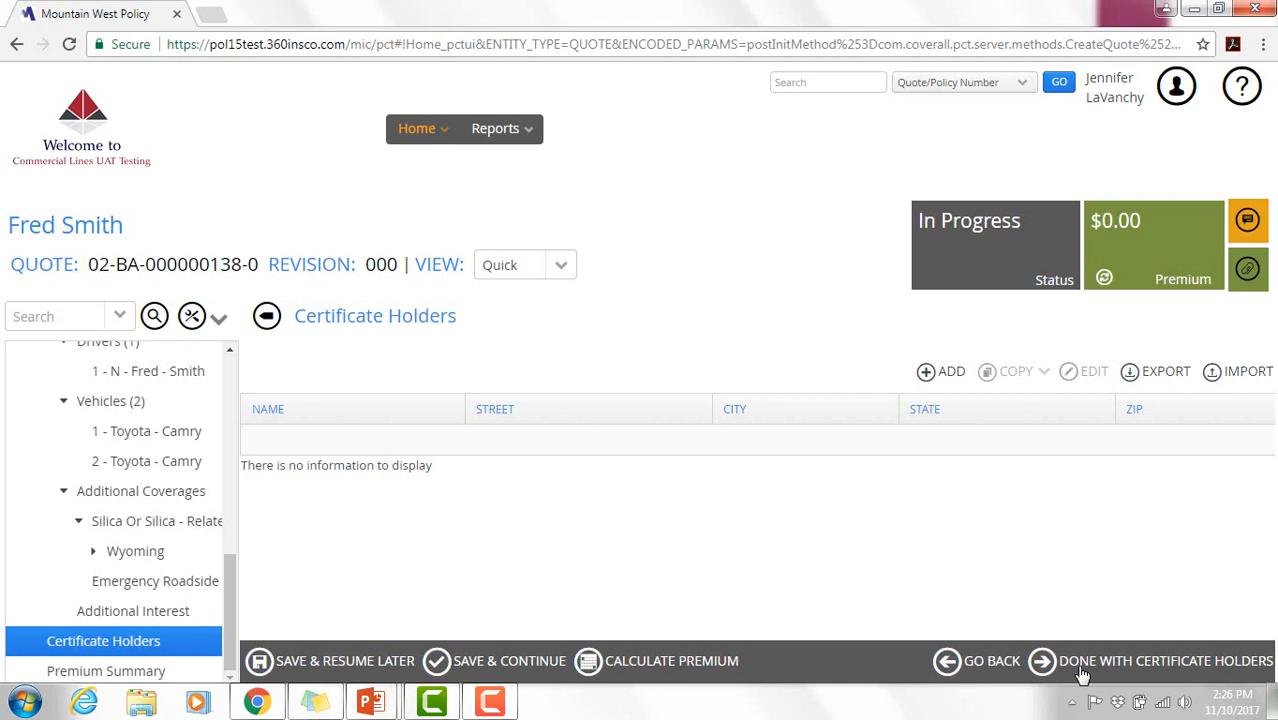
click(1082, 662)
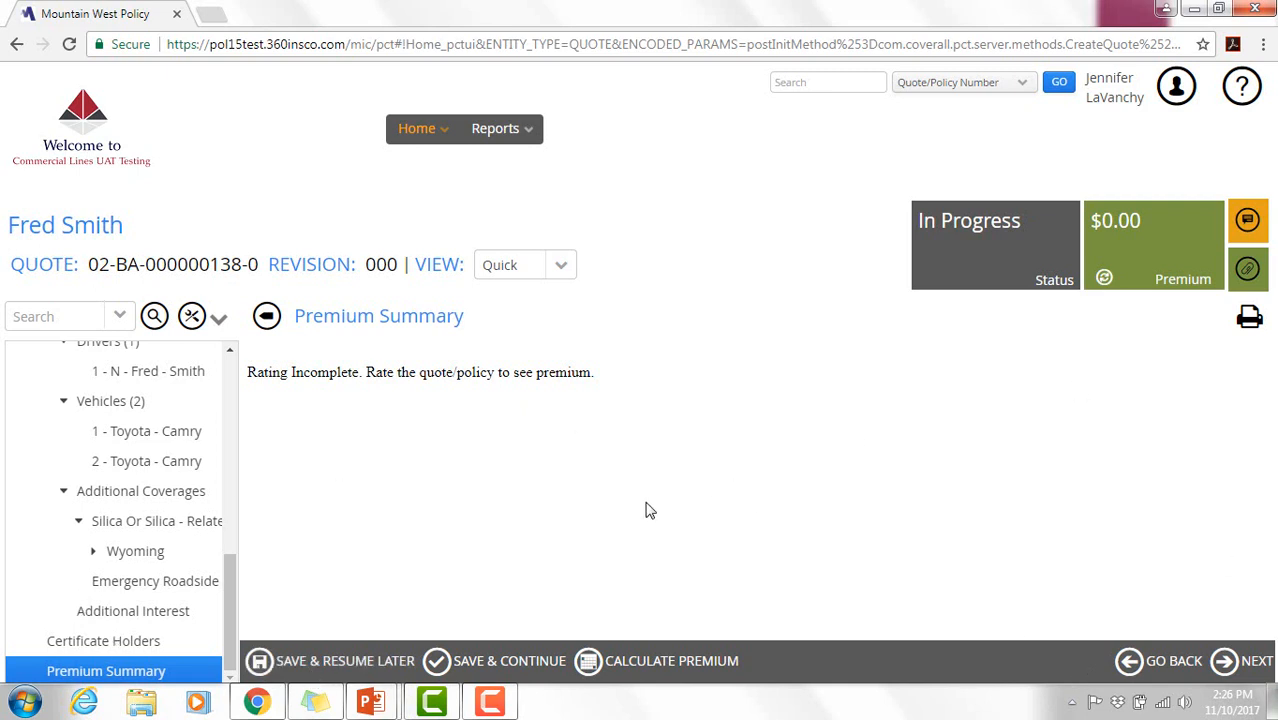
- Calculate the premium ($922 Commercial Auto, $1,215 Business Owners, $2,137 total) and continue to billing
click(665, 671)
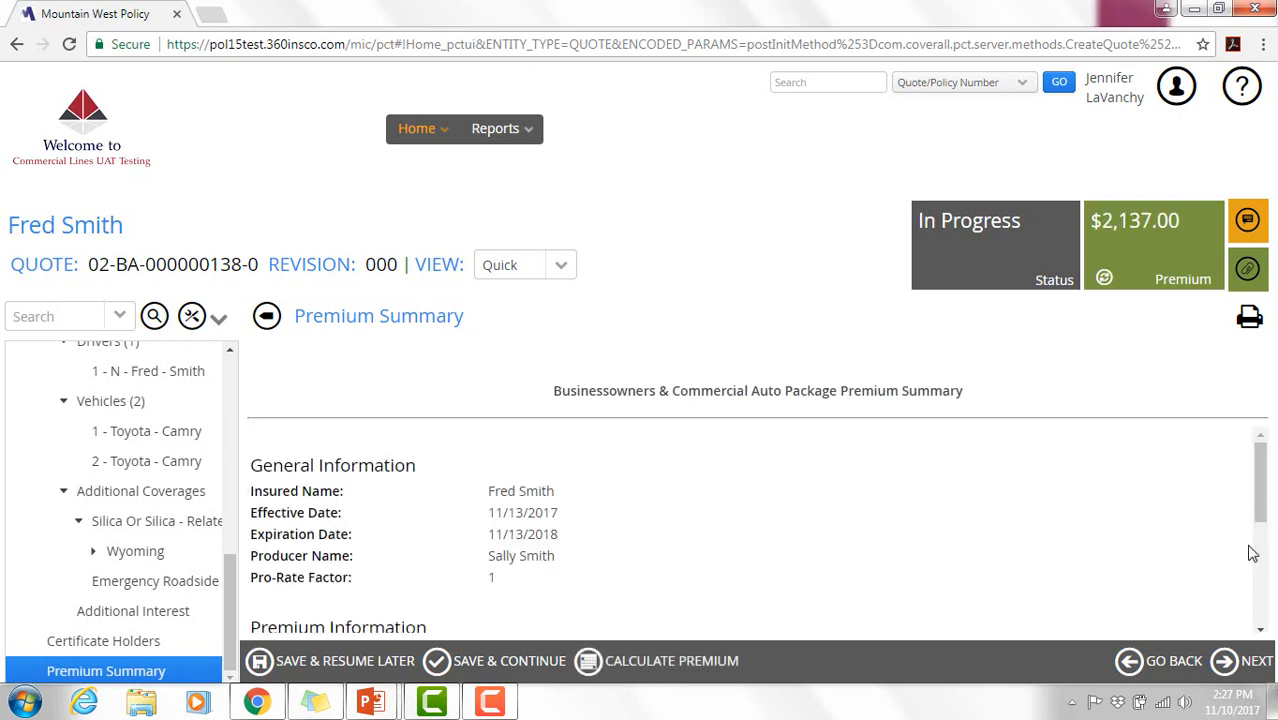
drag(1260, 530, 1263, 632)
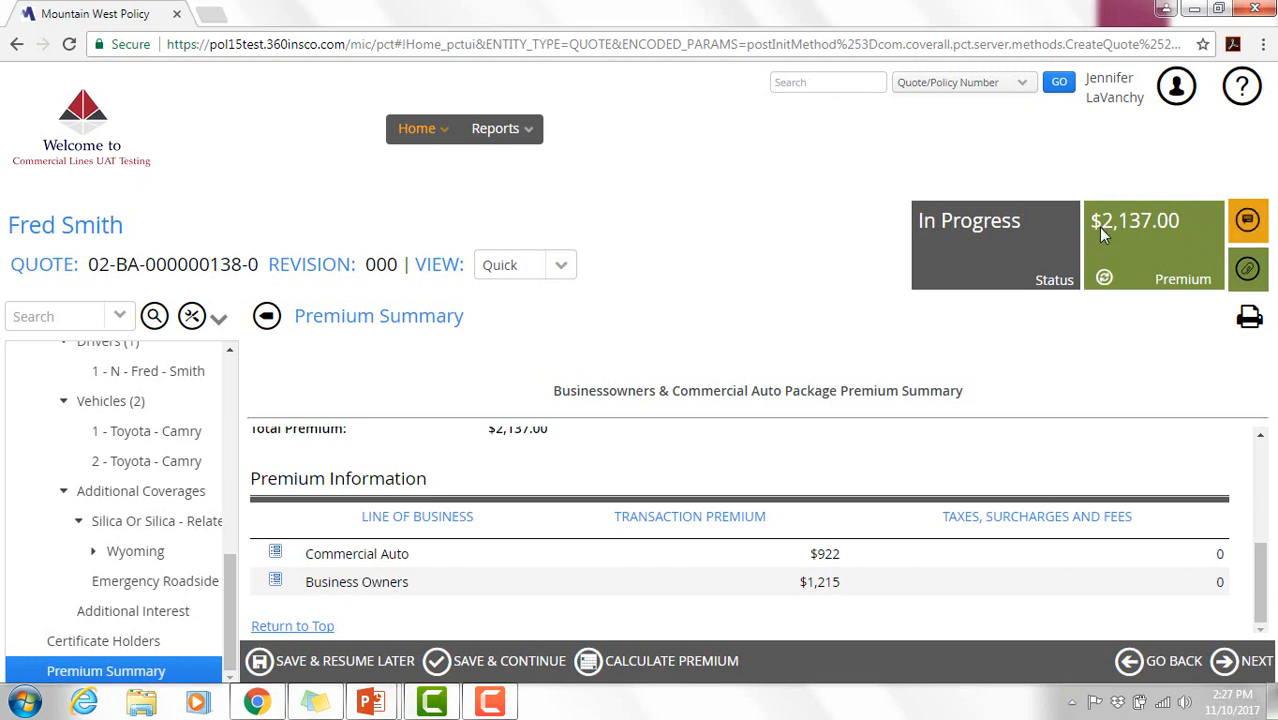
click(1263, 668)
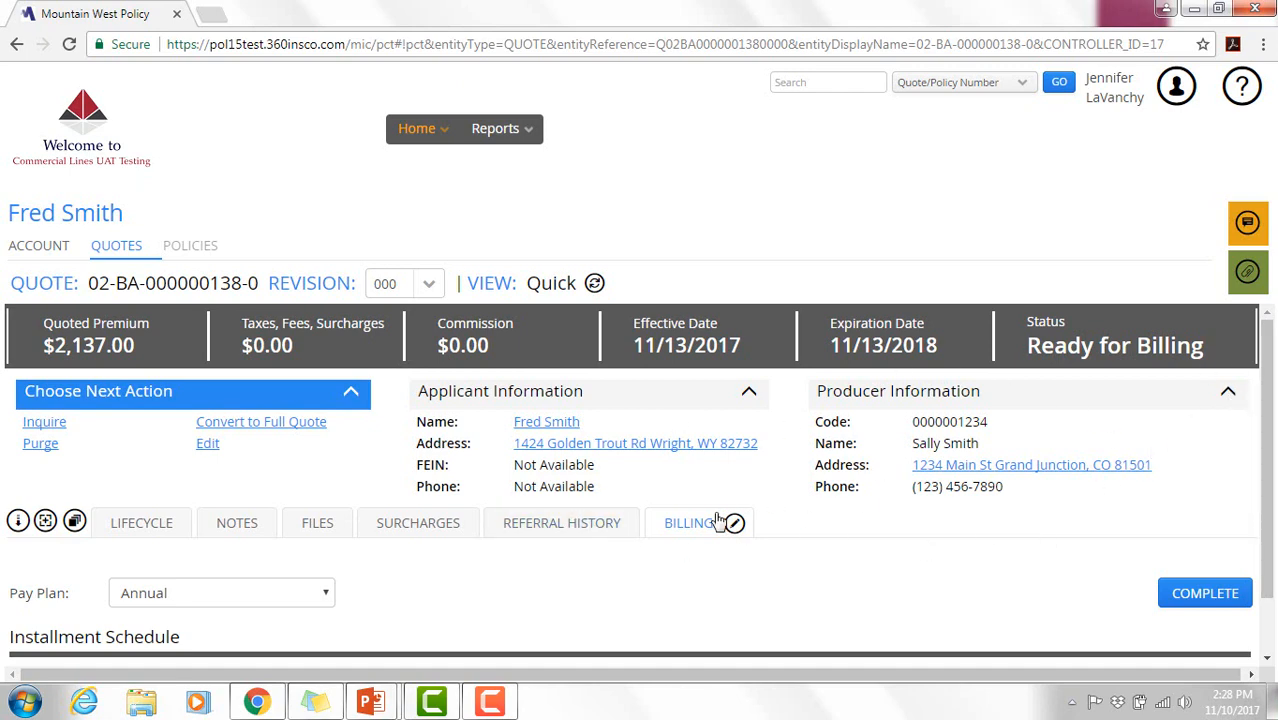
- Keep the Annual pay plan and complete billing so the quote reads Ready for Billing
scroll(1270, 399, down, 1)
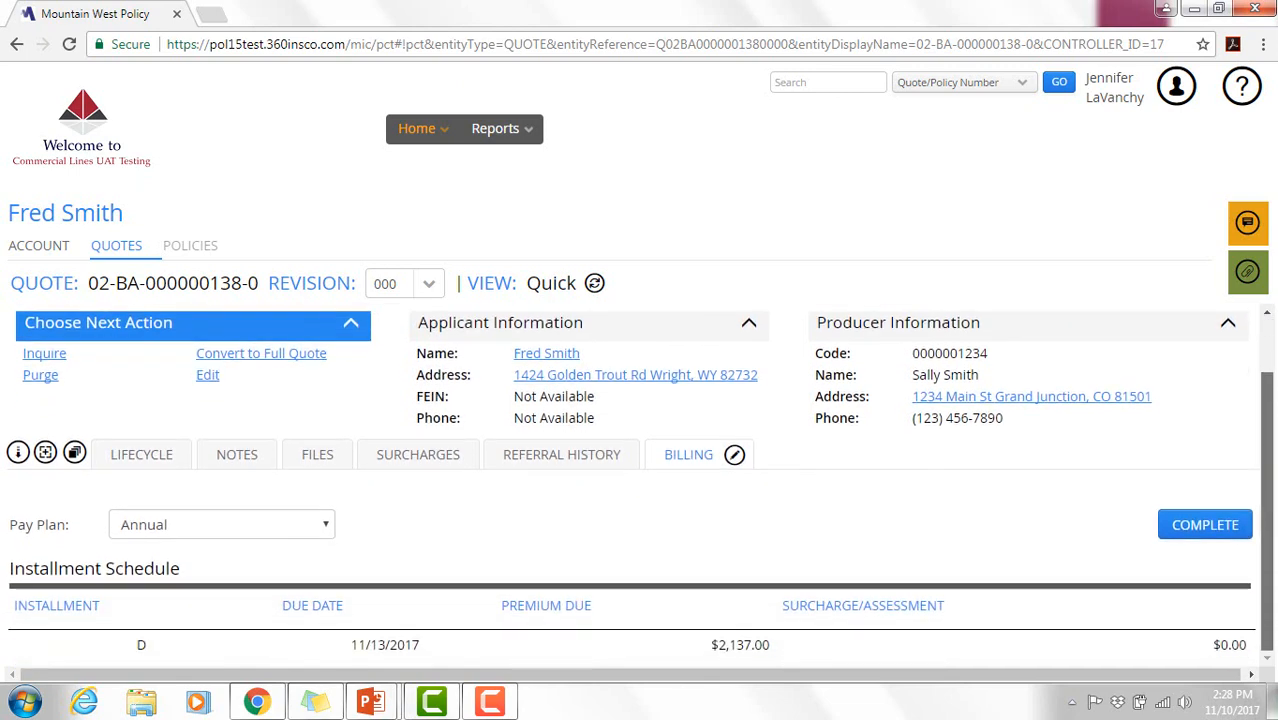
click(325, 528)
click(325, 528)
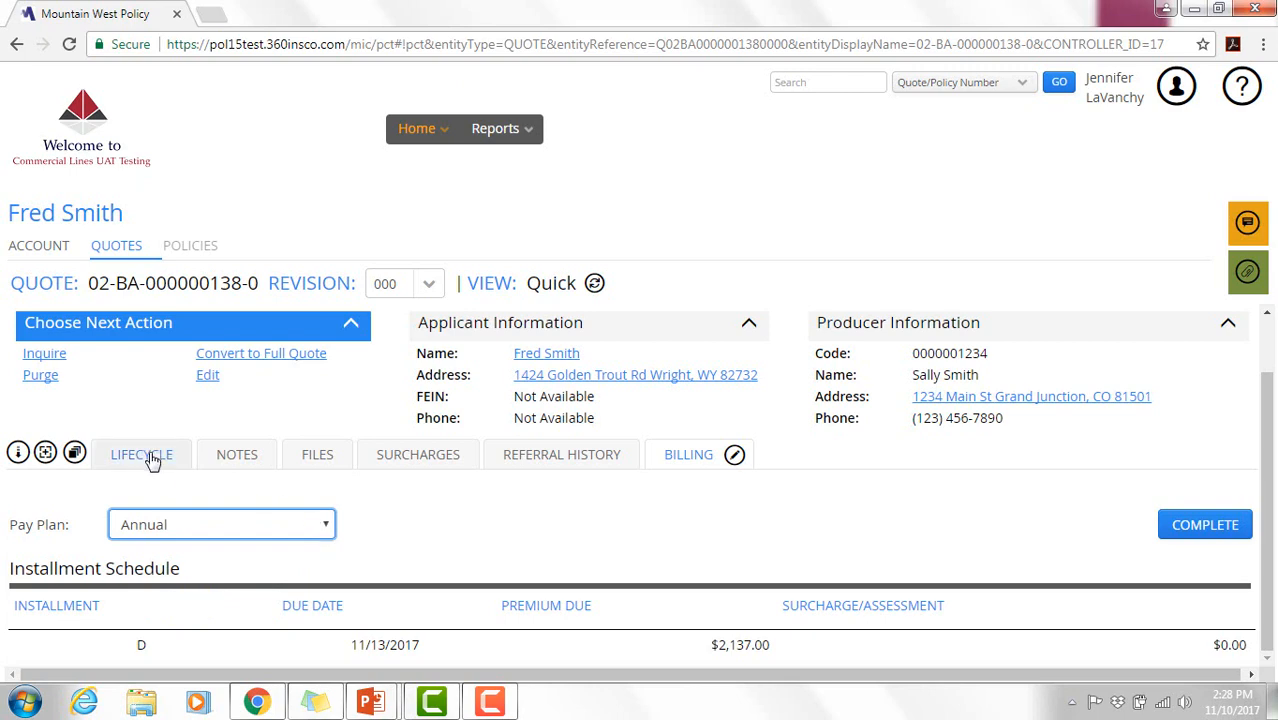
click(1213, 525)
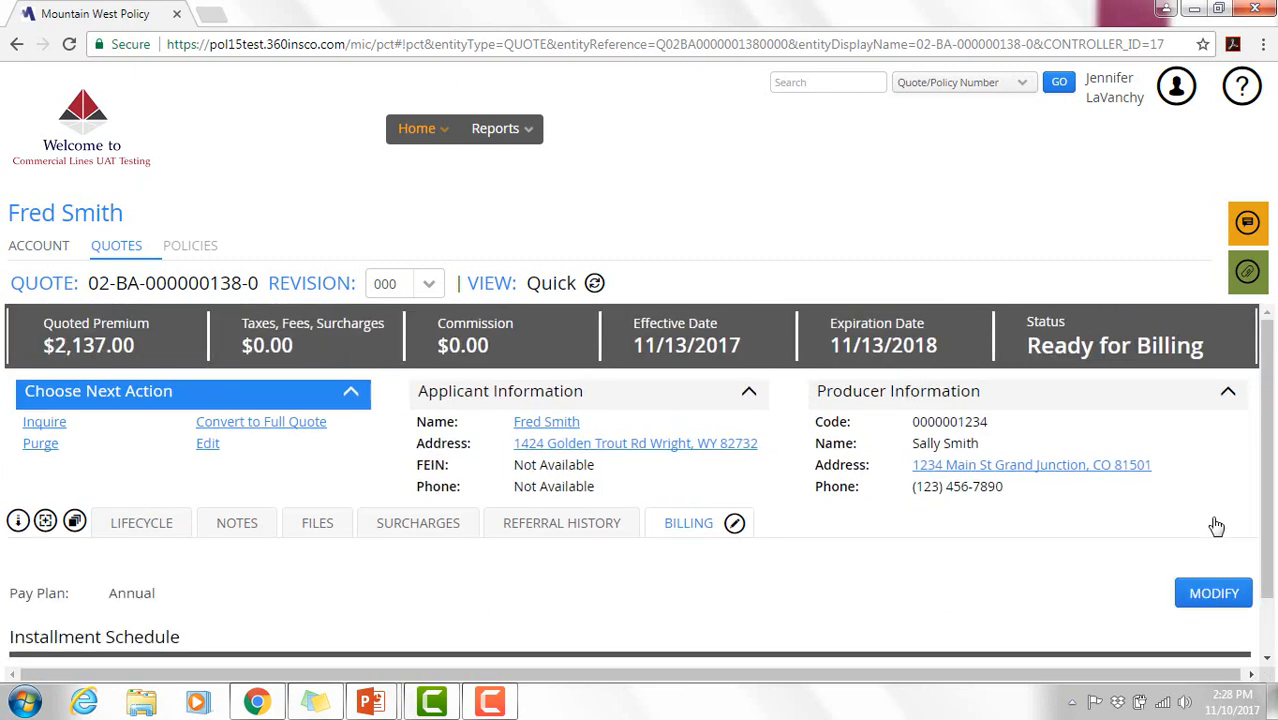
mouse_move(1267, 488)
mouse_down()
mouse_move(1272, 594)
mouse_move(1275, 488)
mouse_up()
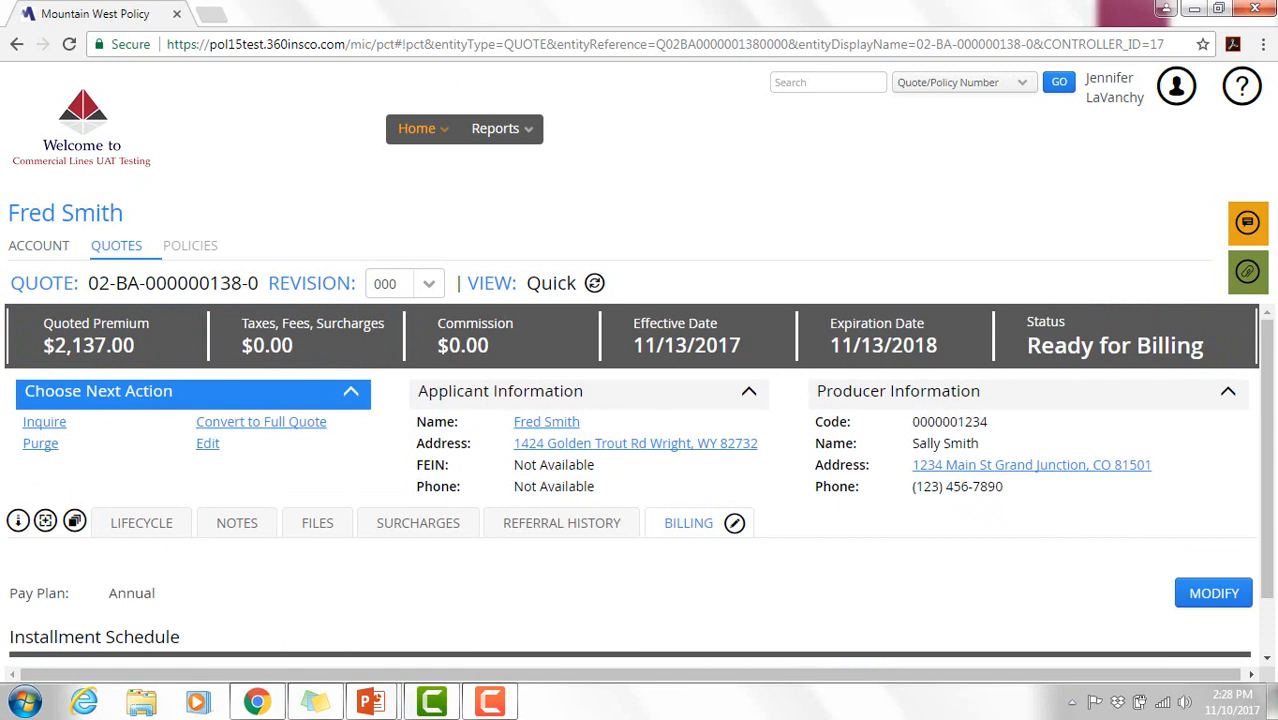